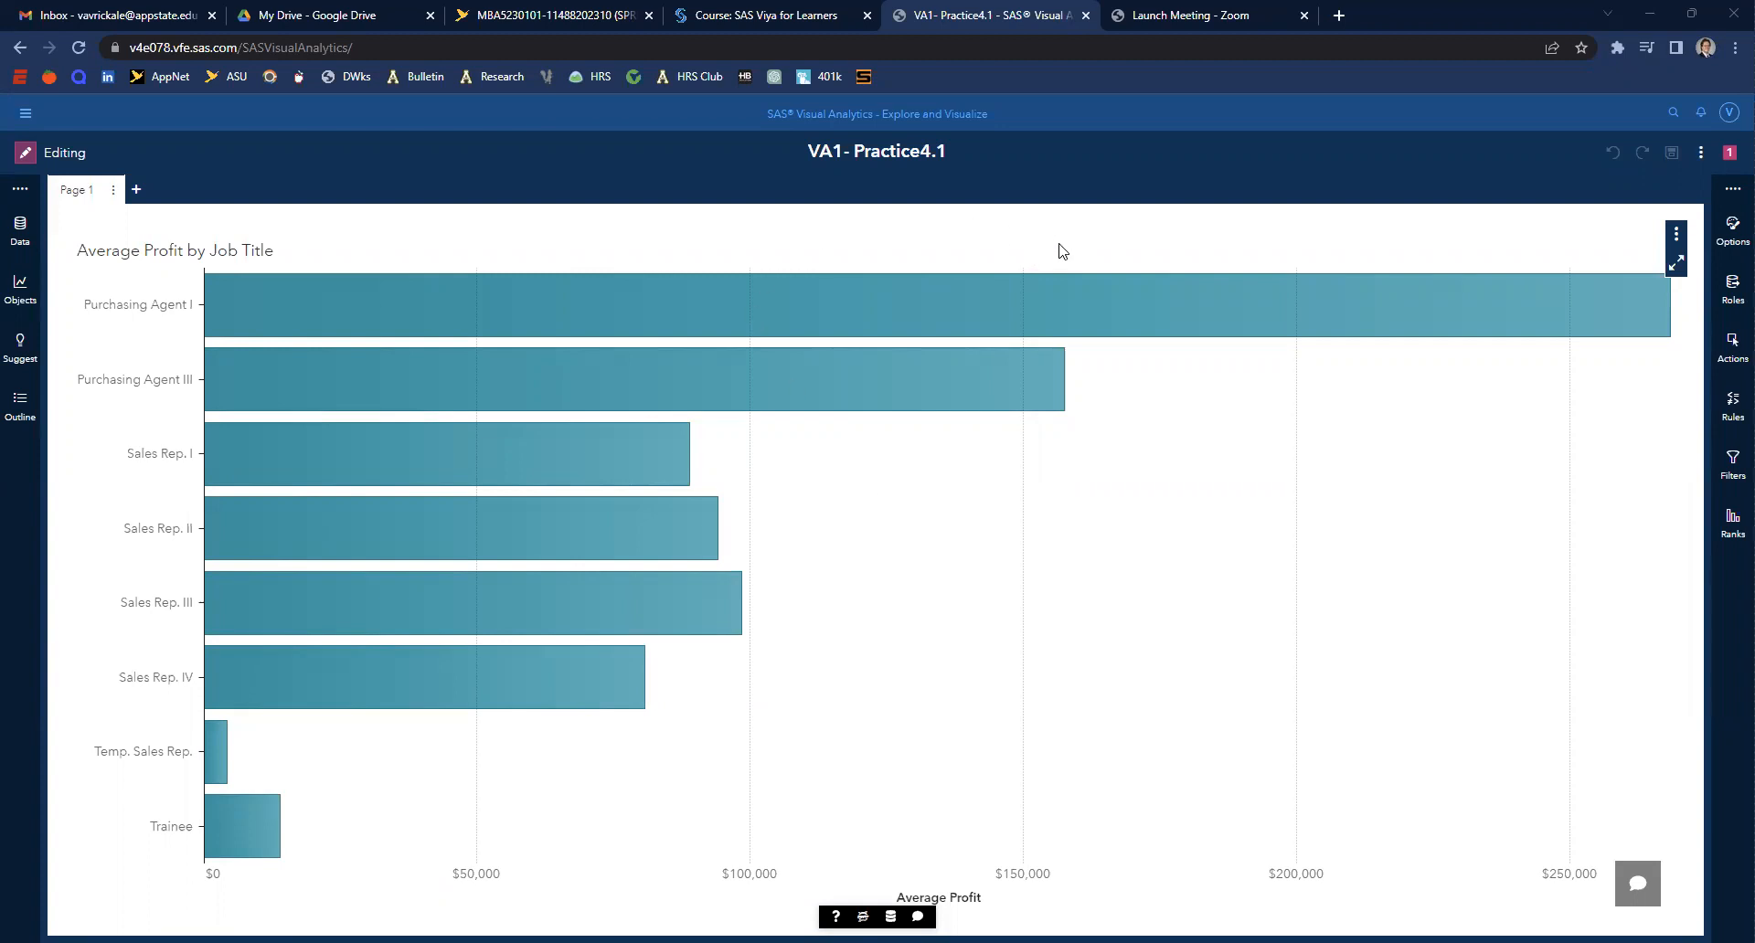
click(22, 112)
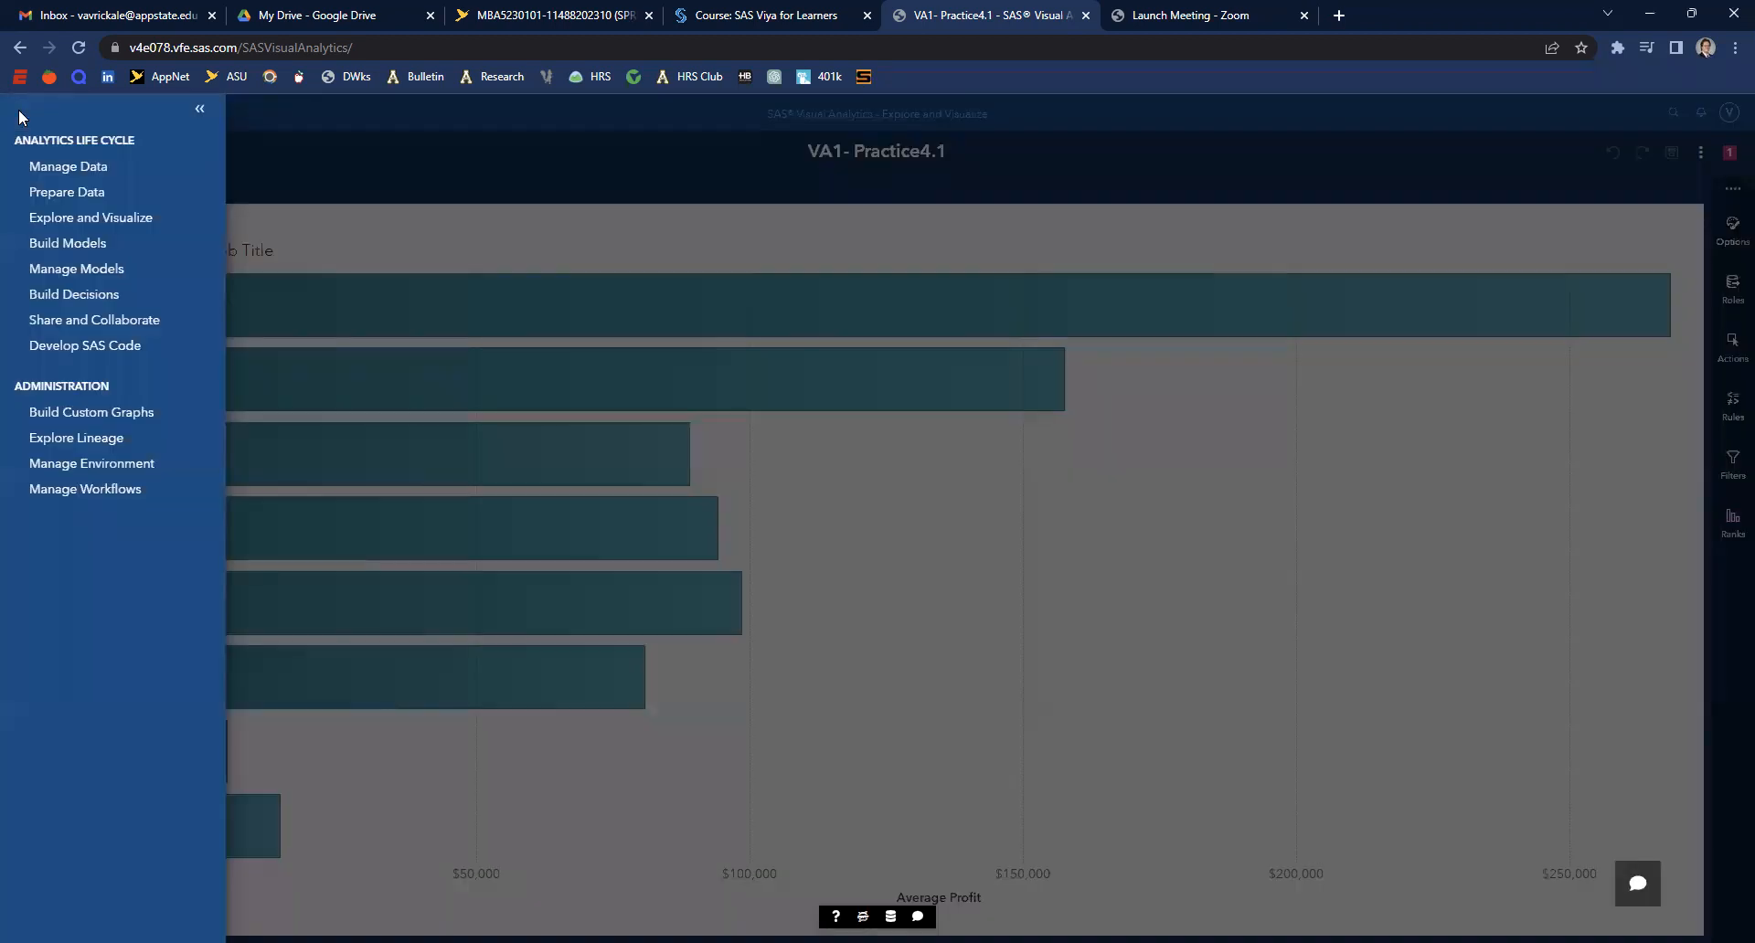
click(797, 544)
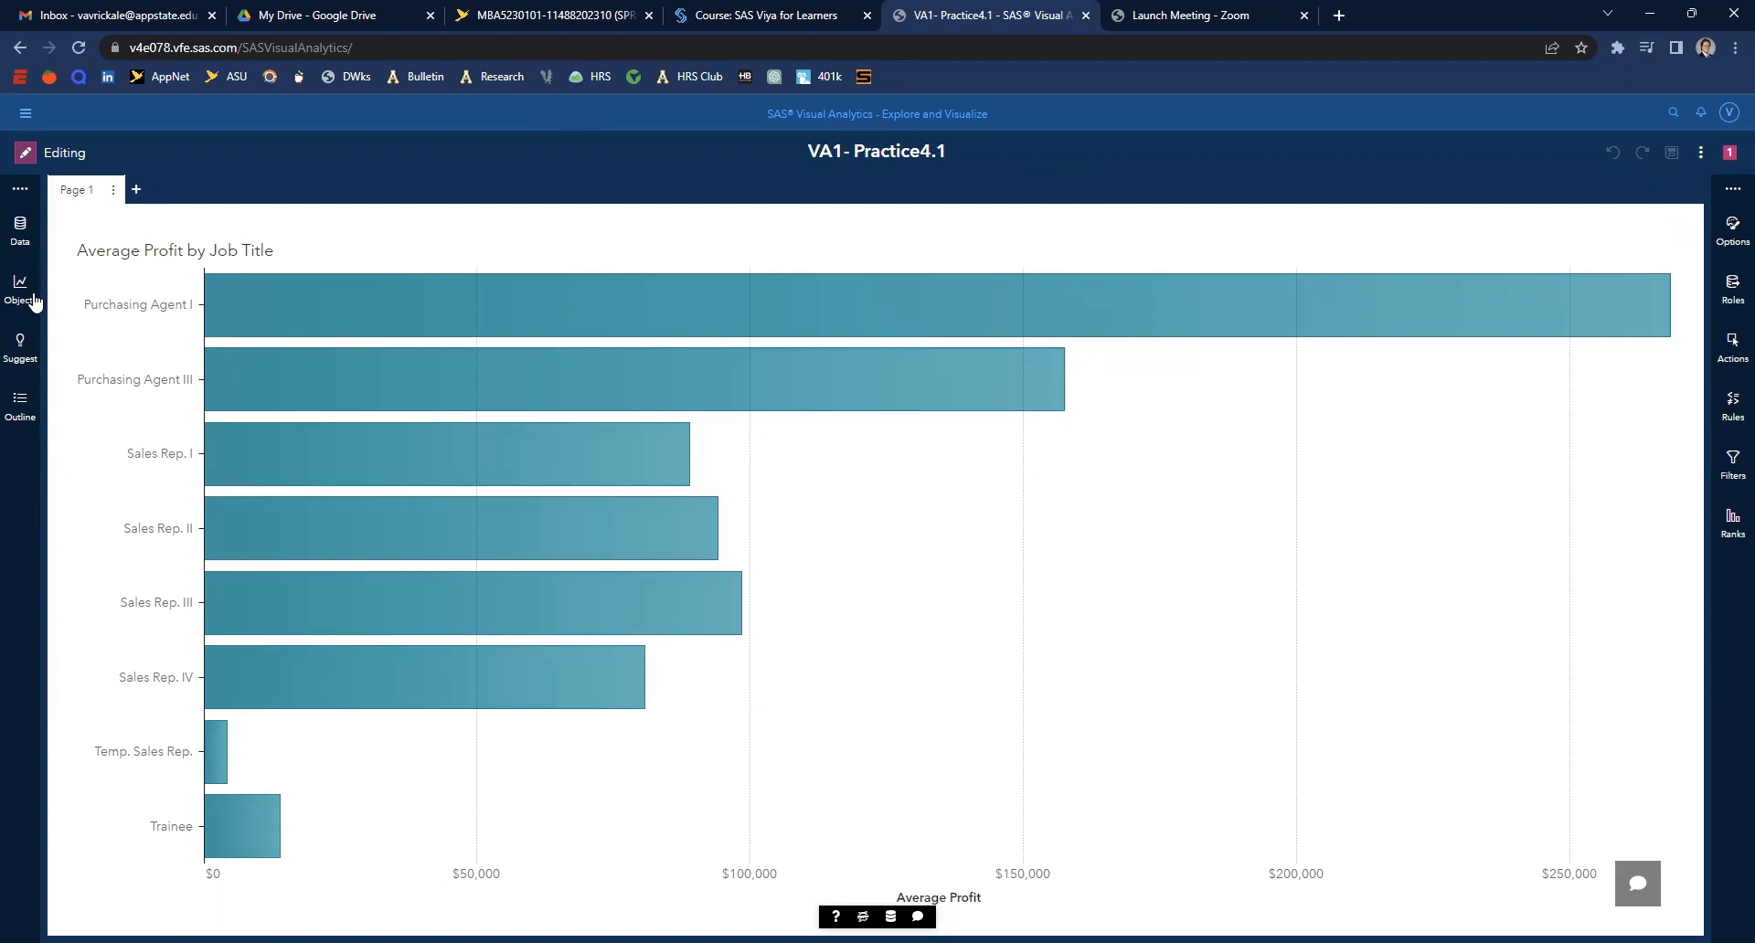
- Filter the objects for "geo" and add a Geo coordinate map to the page beside the bar chart, on its left side
click(137, 248)
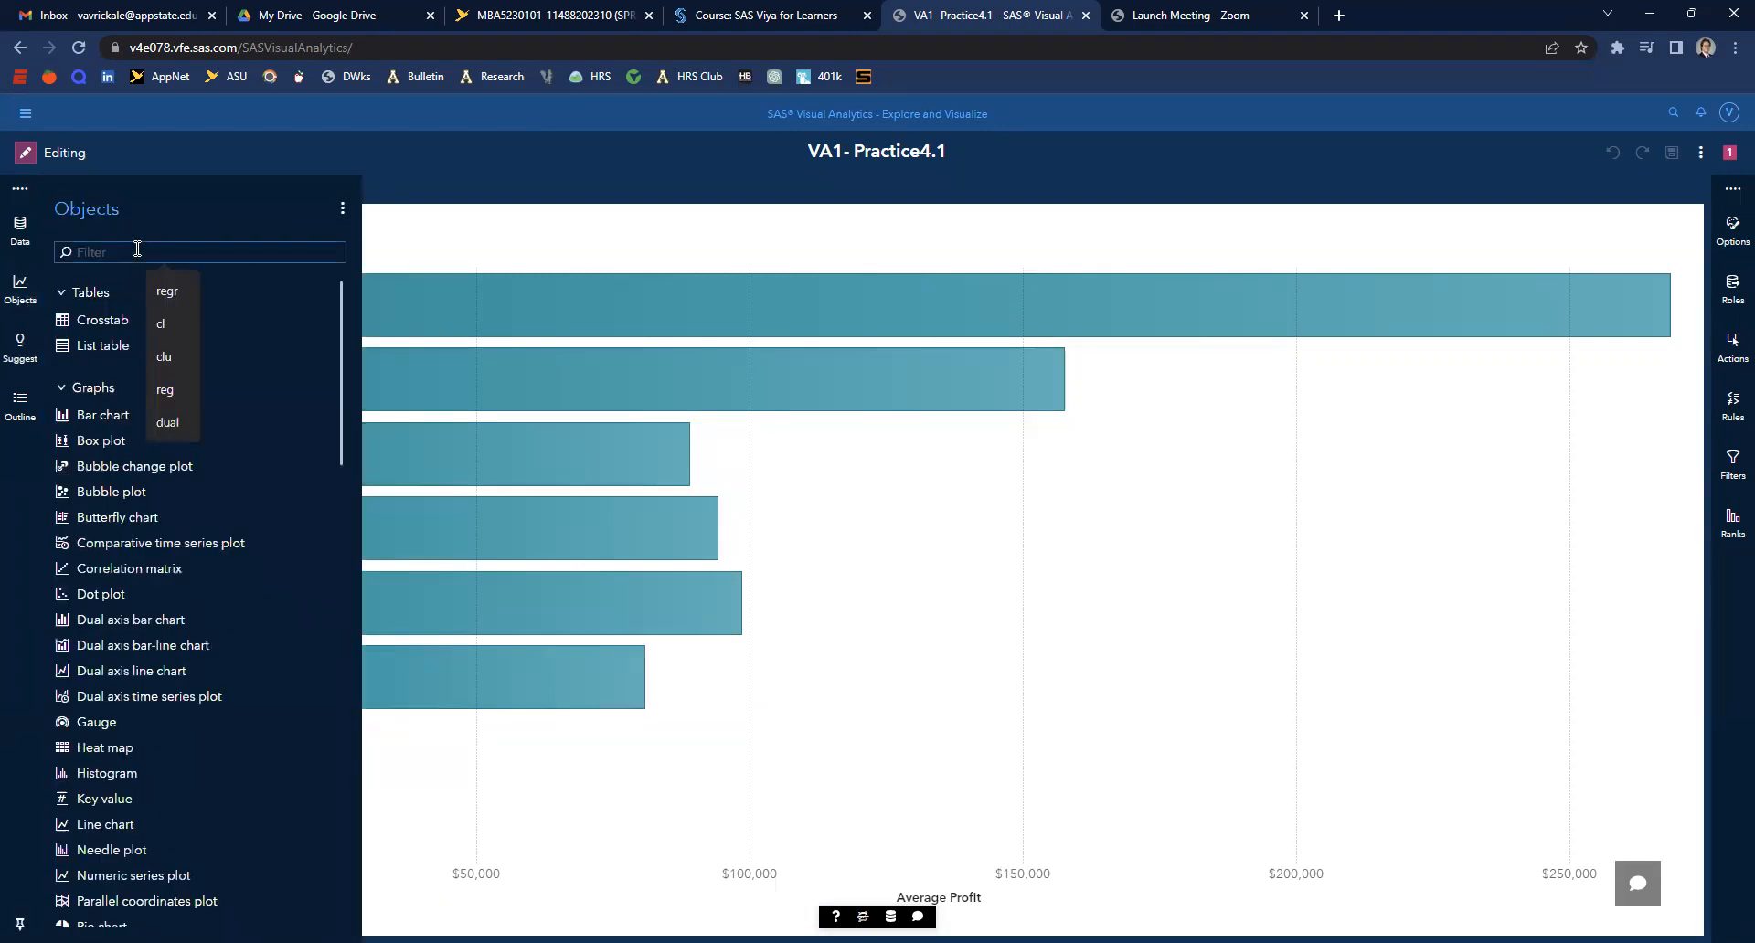
text(geo)
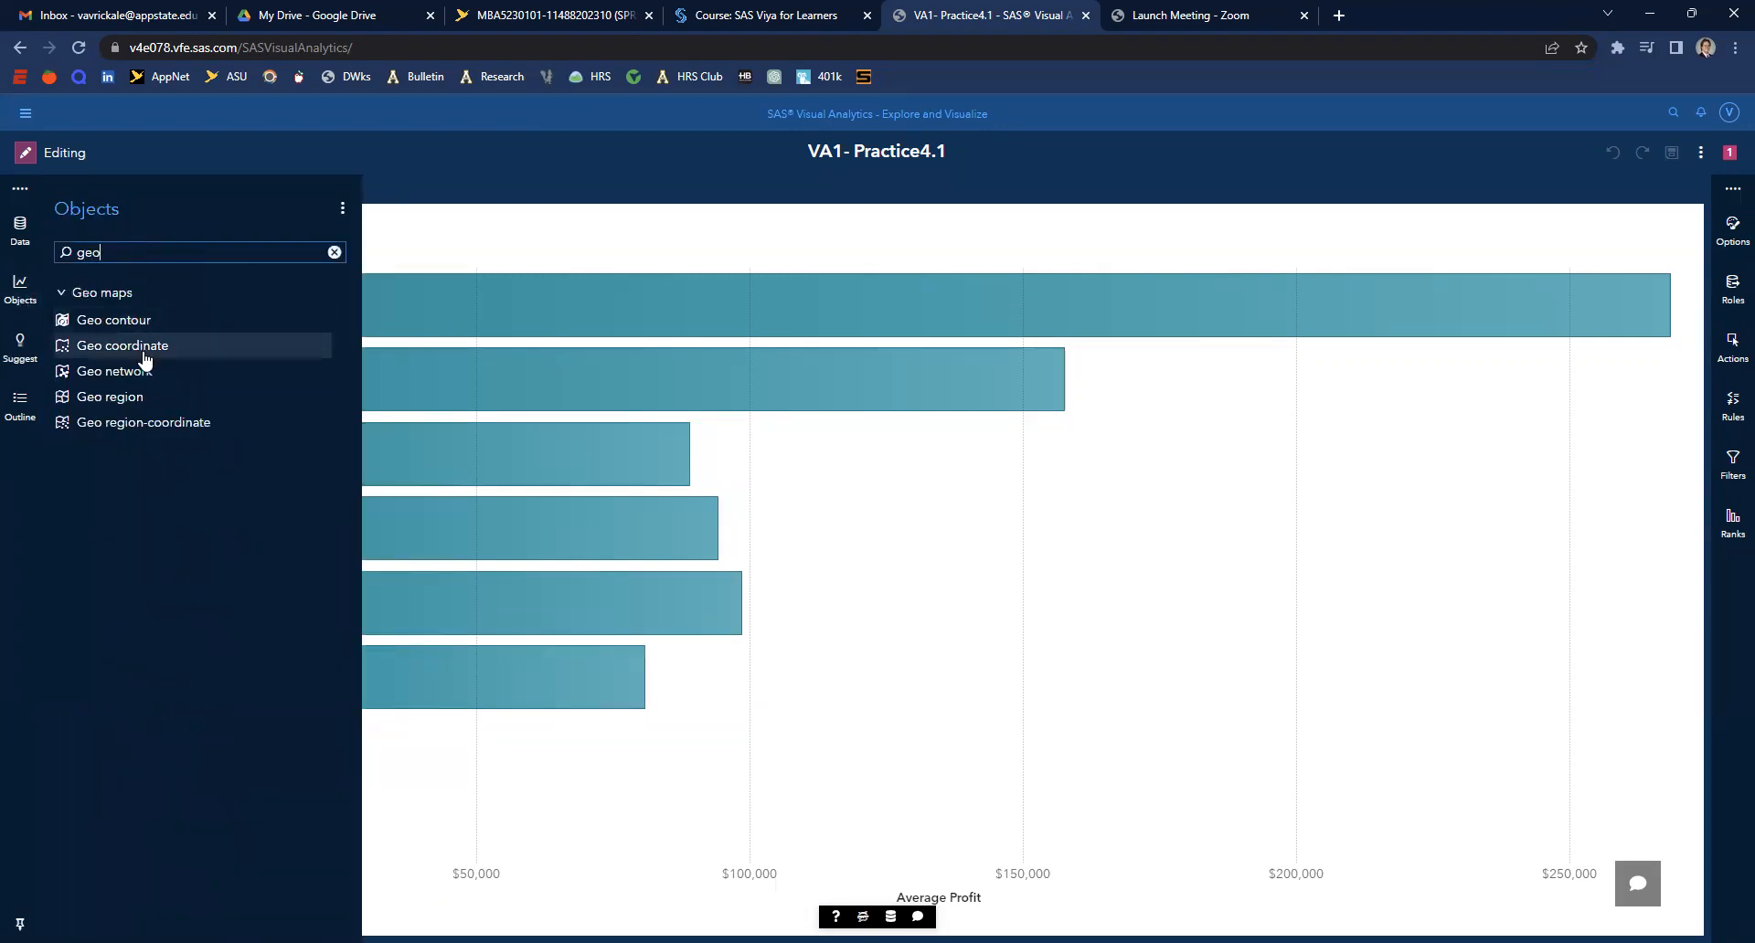
drag(168, 362, 470, 392)
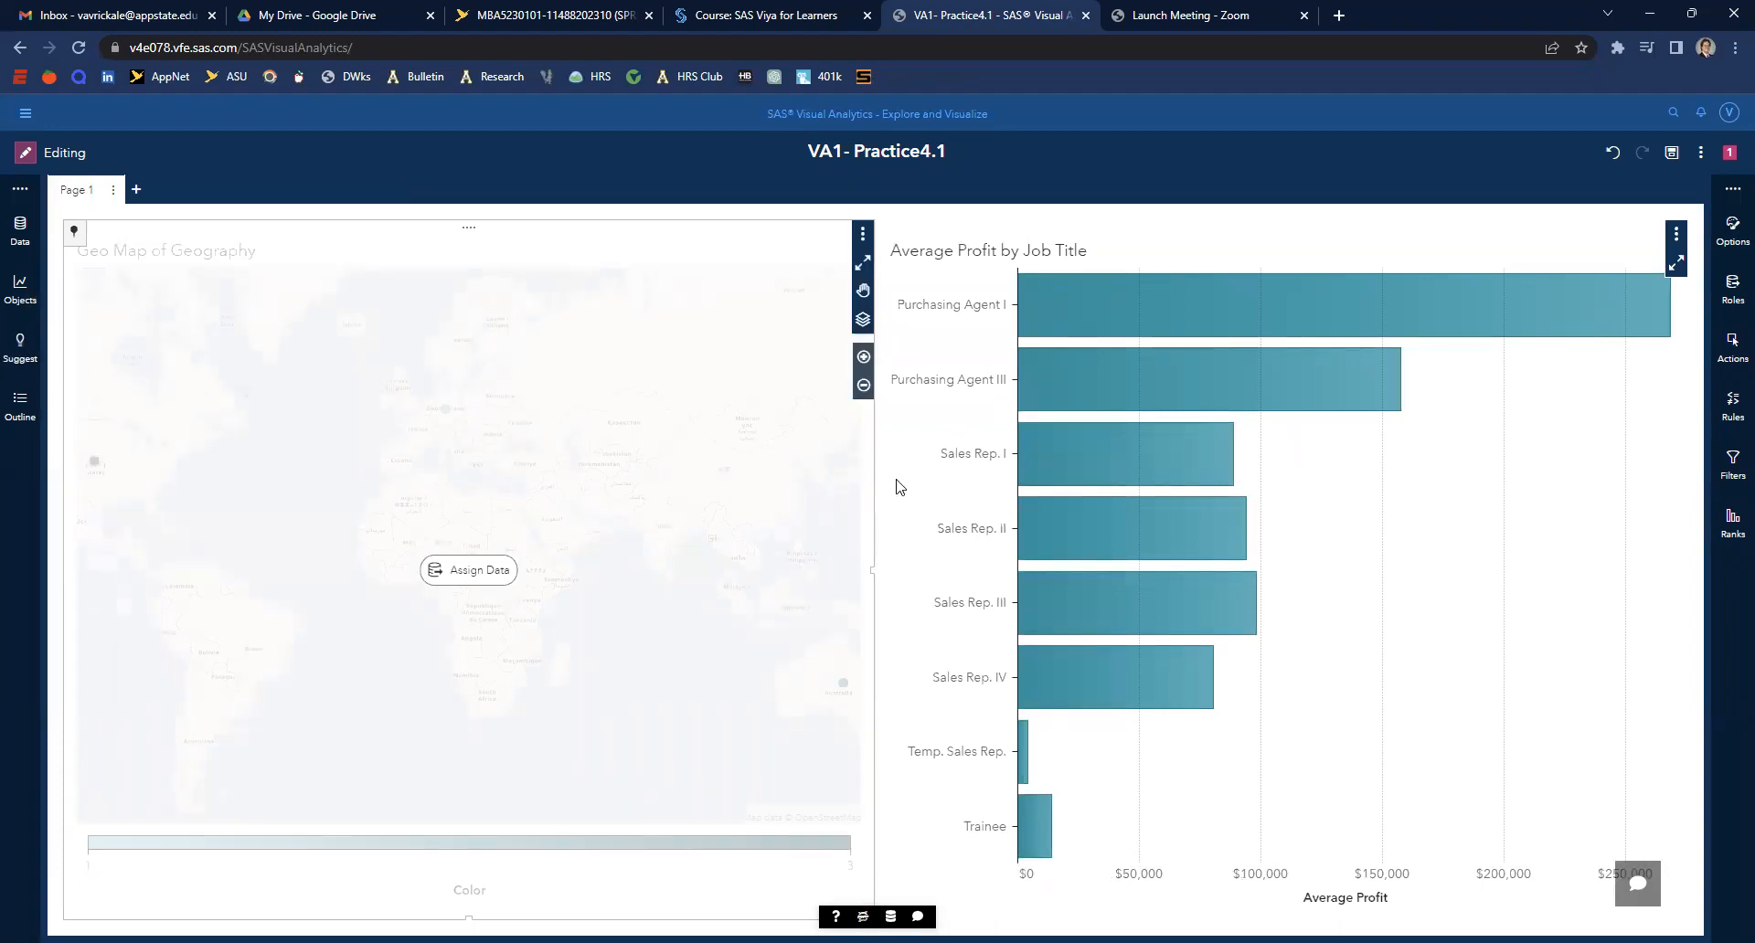
click(477, 579)
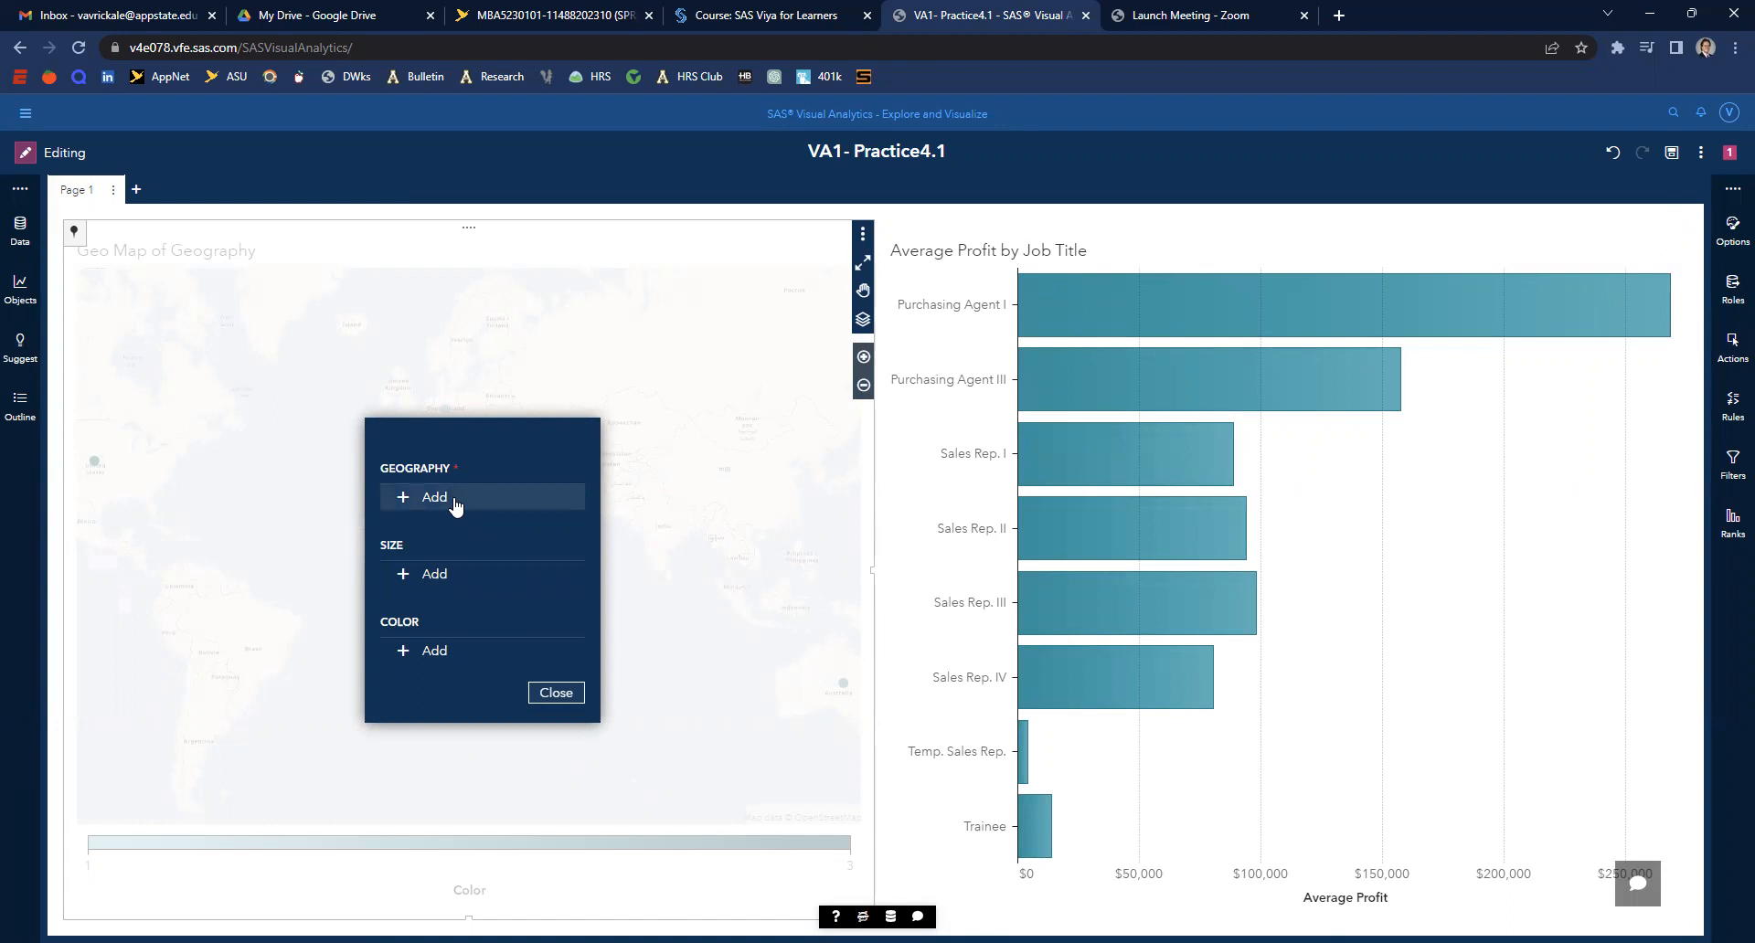
click(697, 345)
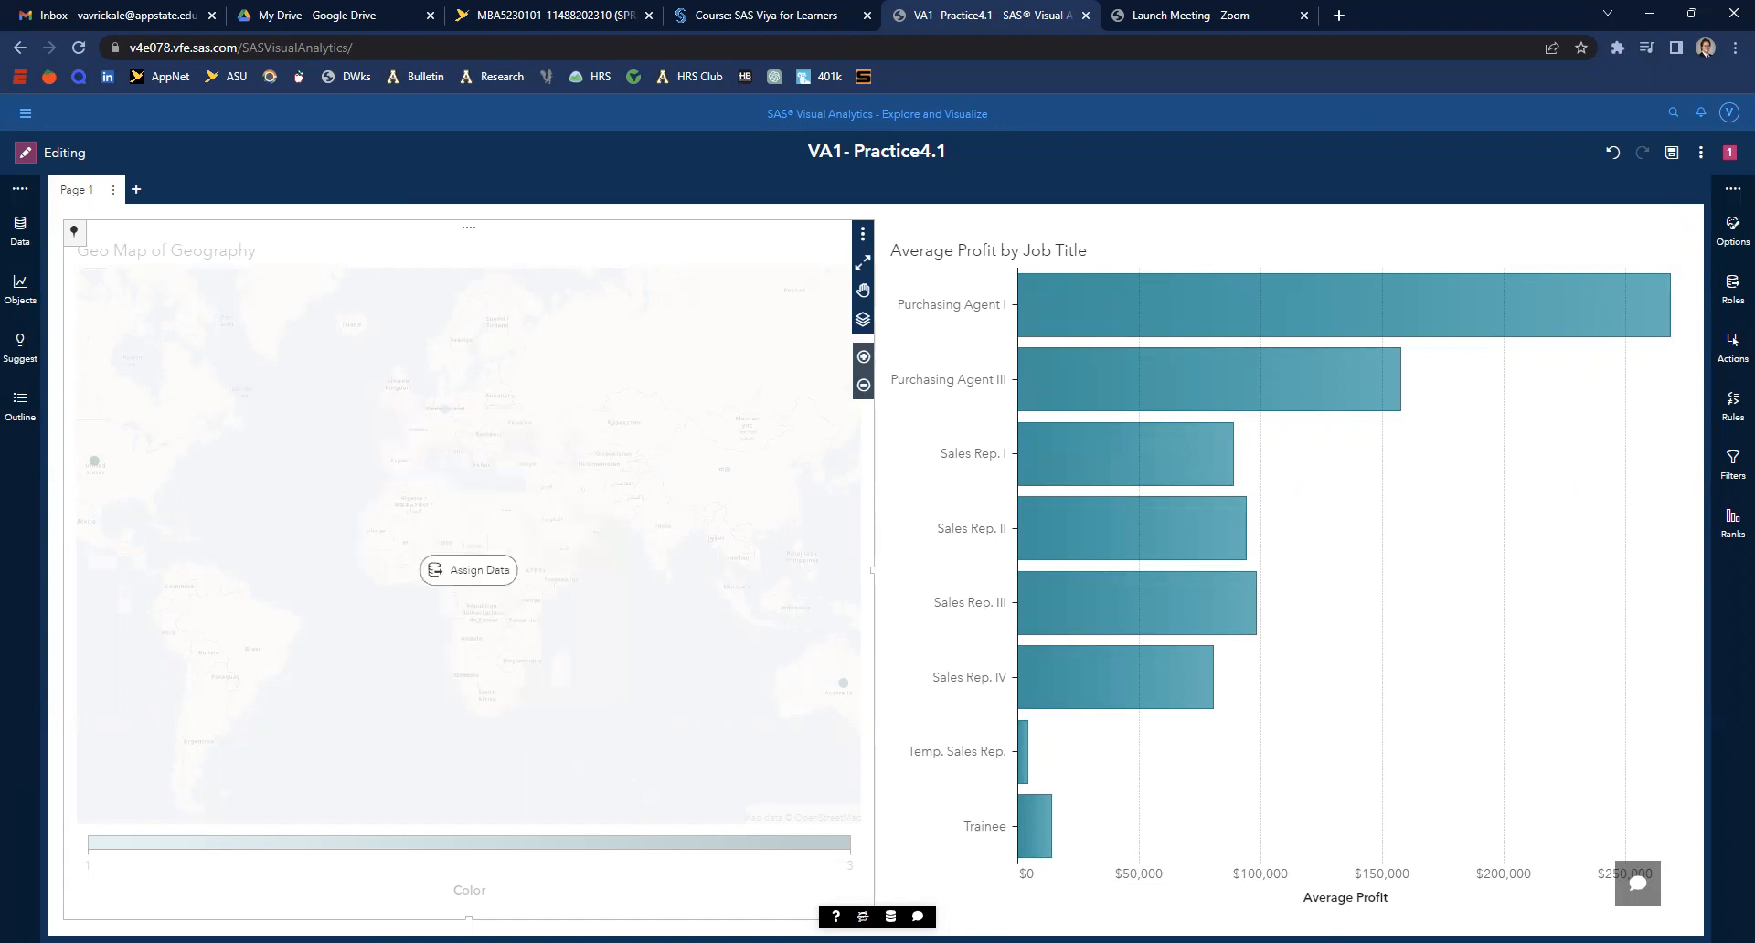
- Review the geo coordinate map's name and title options, leaving the title type on Automatic title
click(1724, 230)
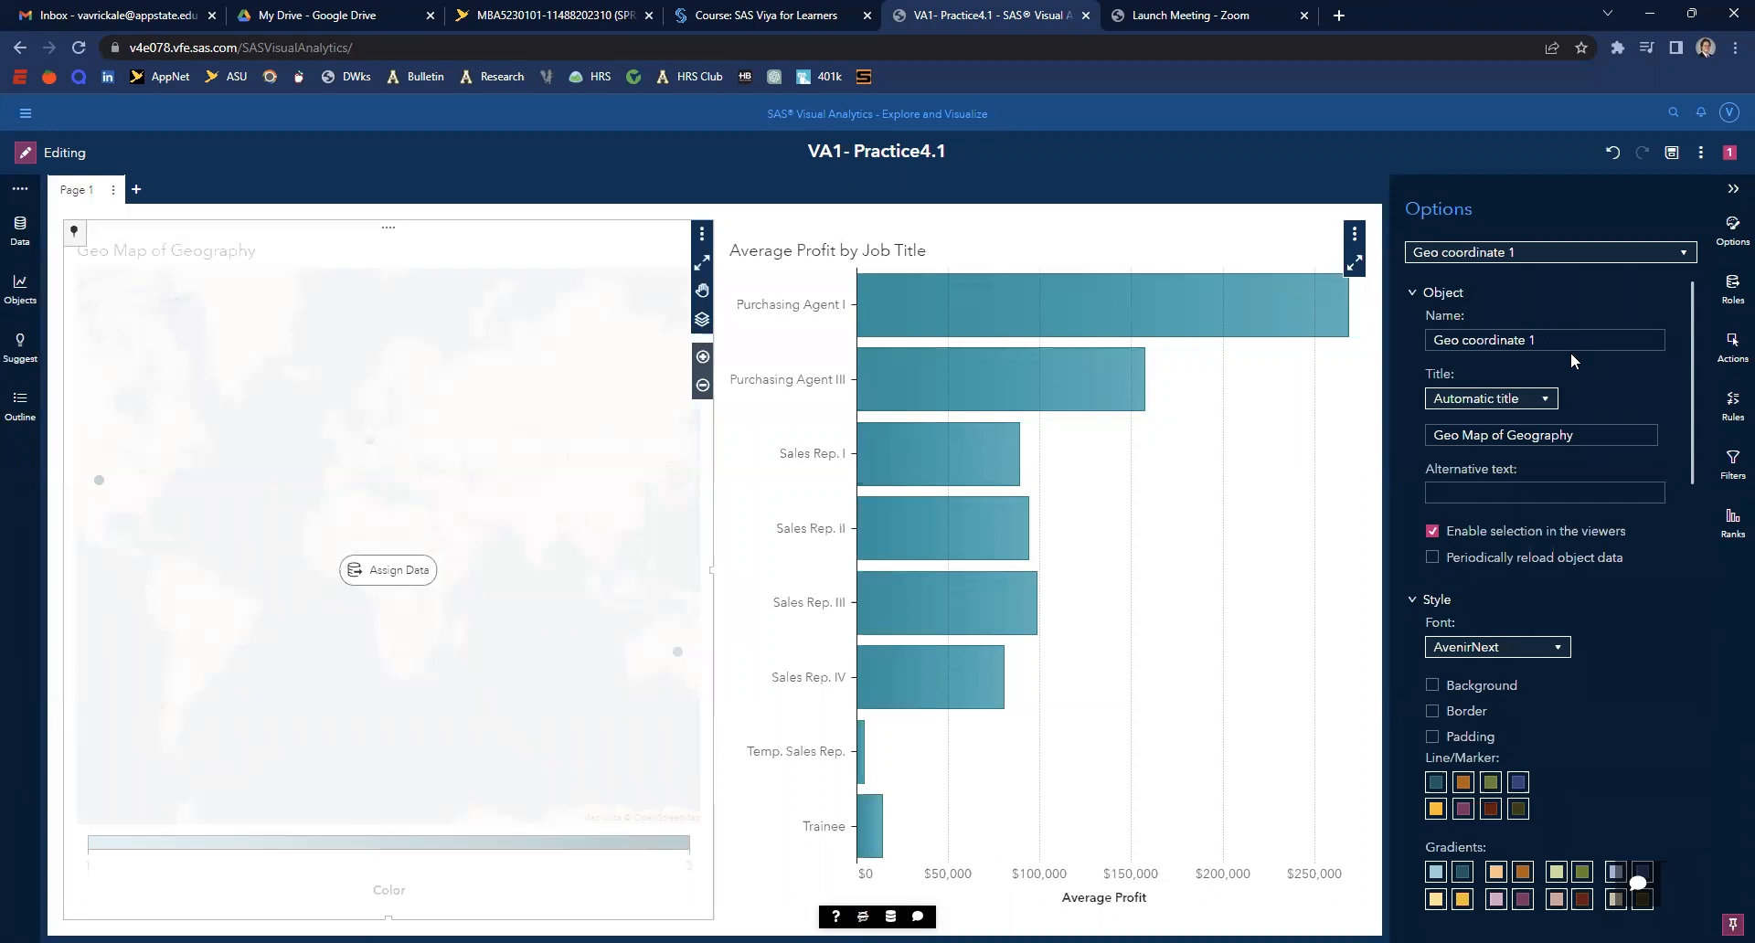
drag(1563, 344, 1369, 320)
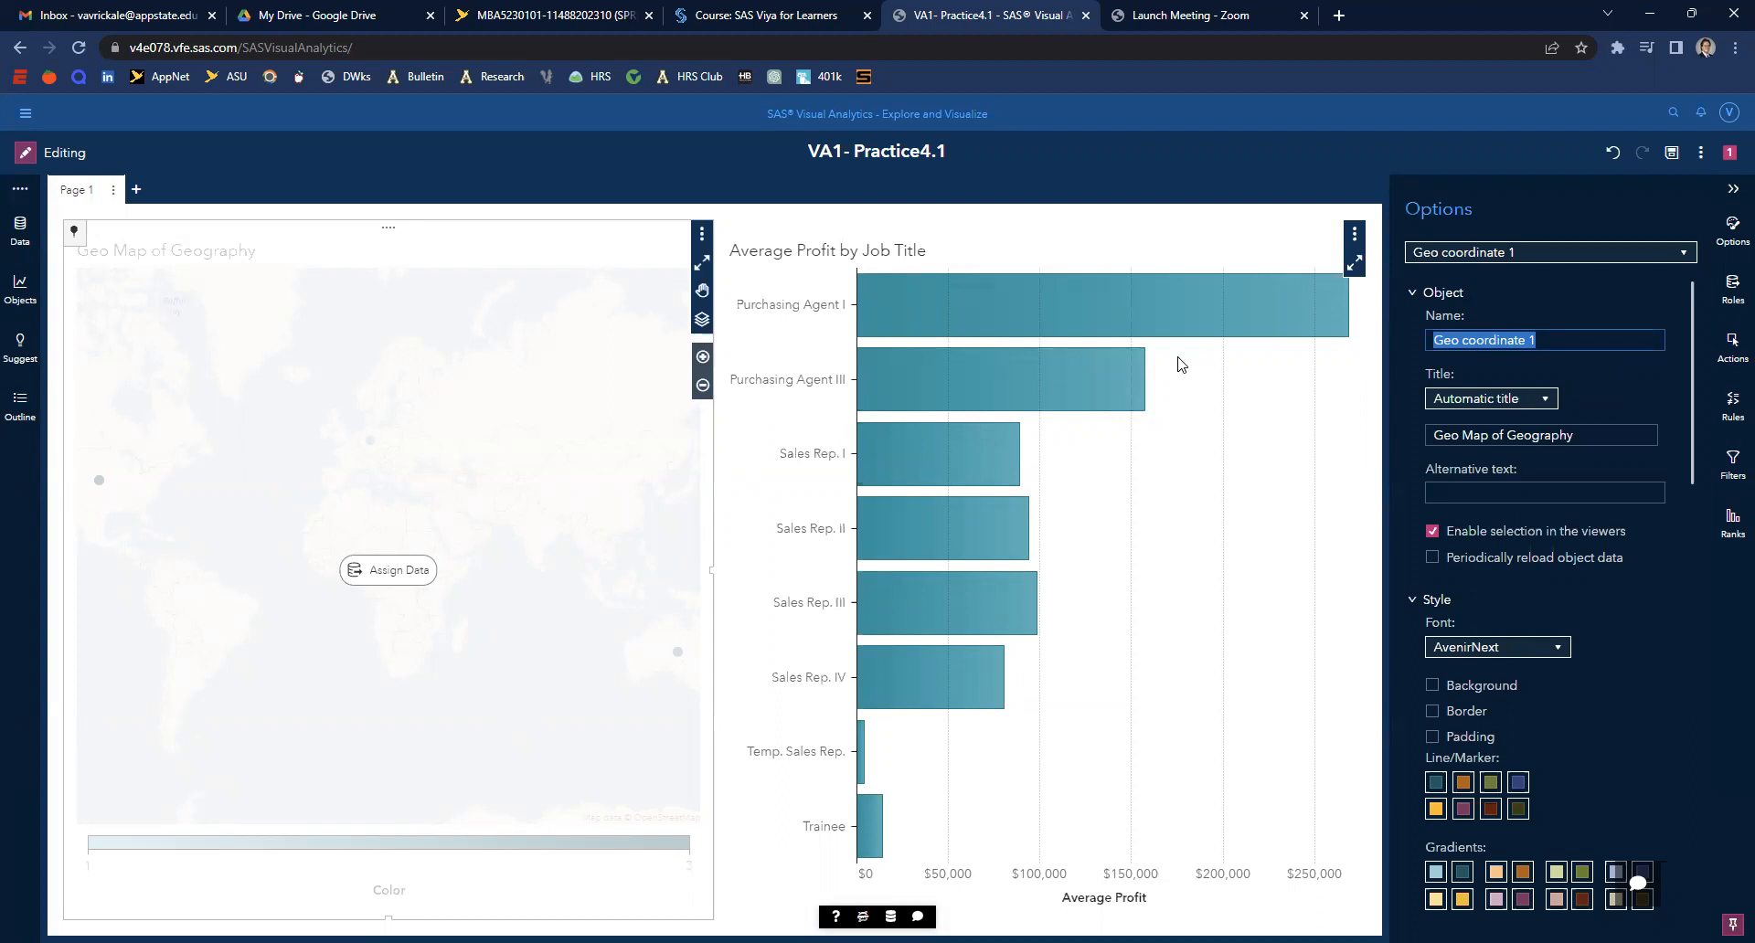
mouse_move(1170, 371)
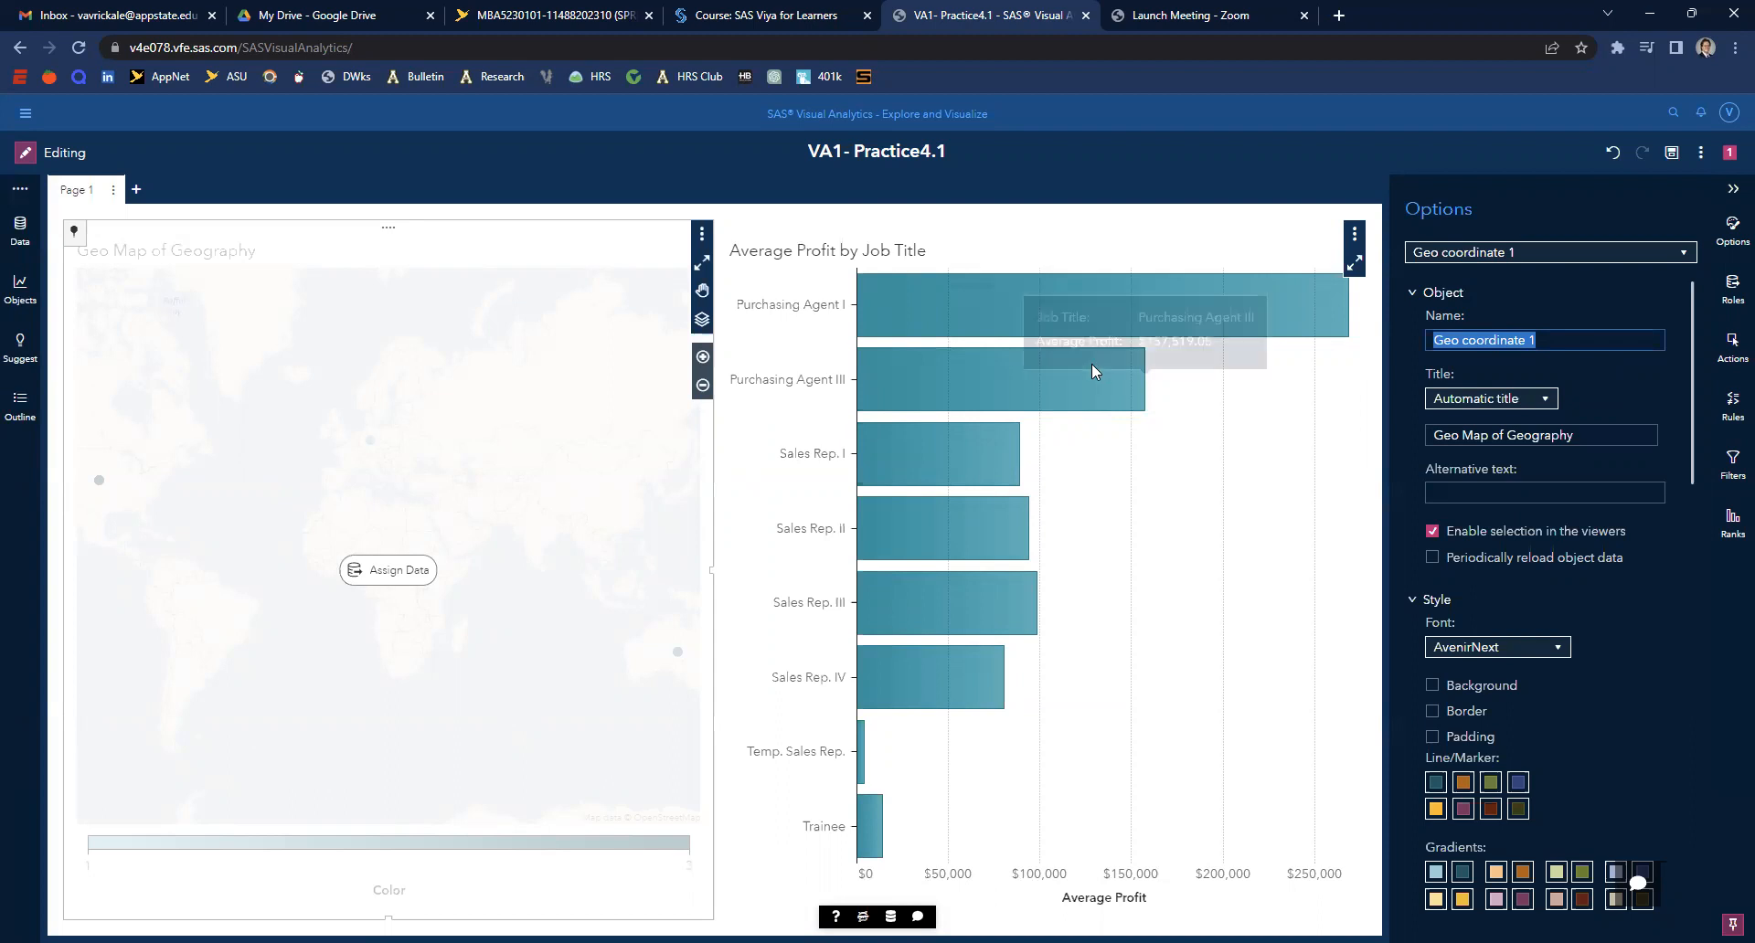
click(1519, 402)
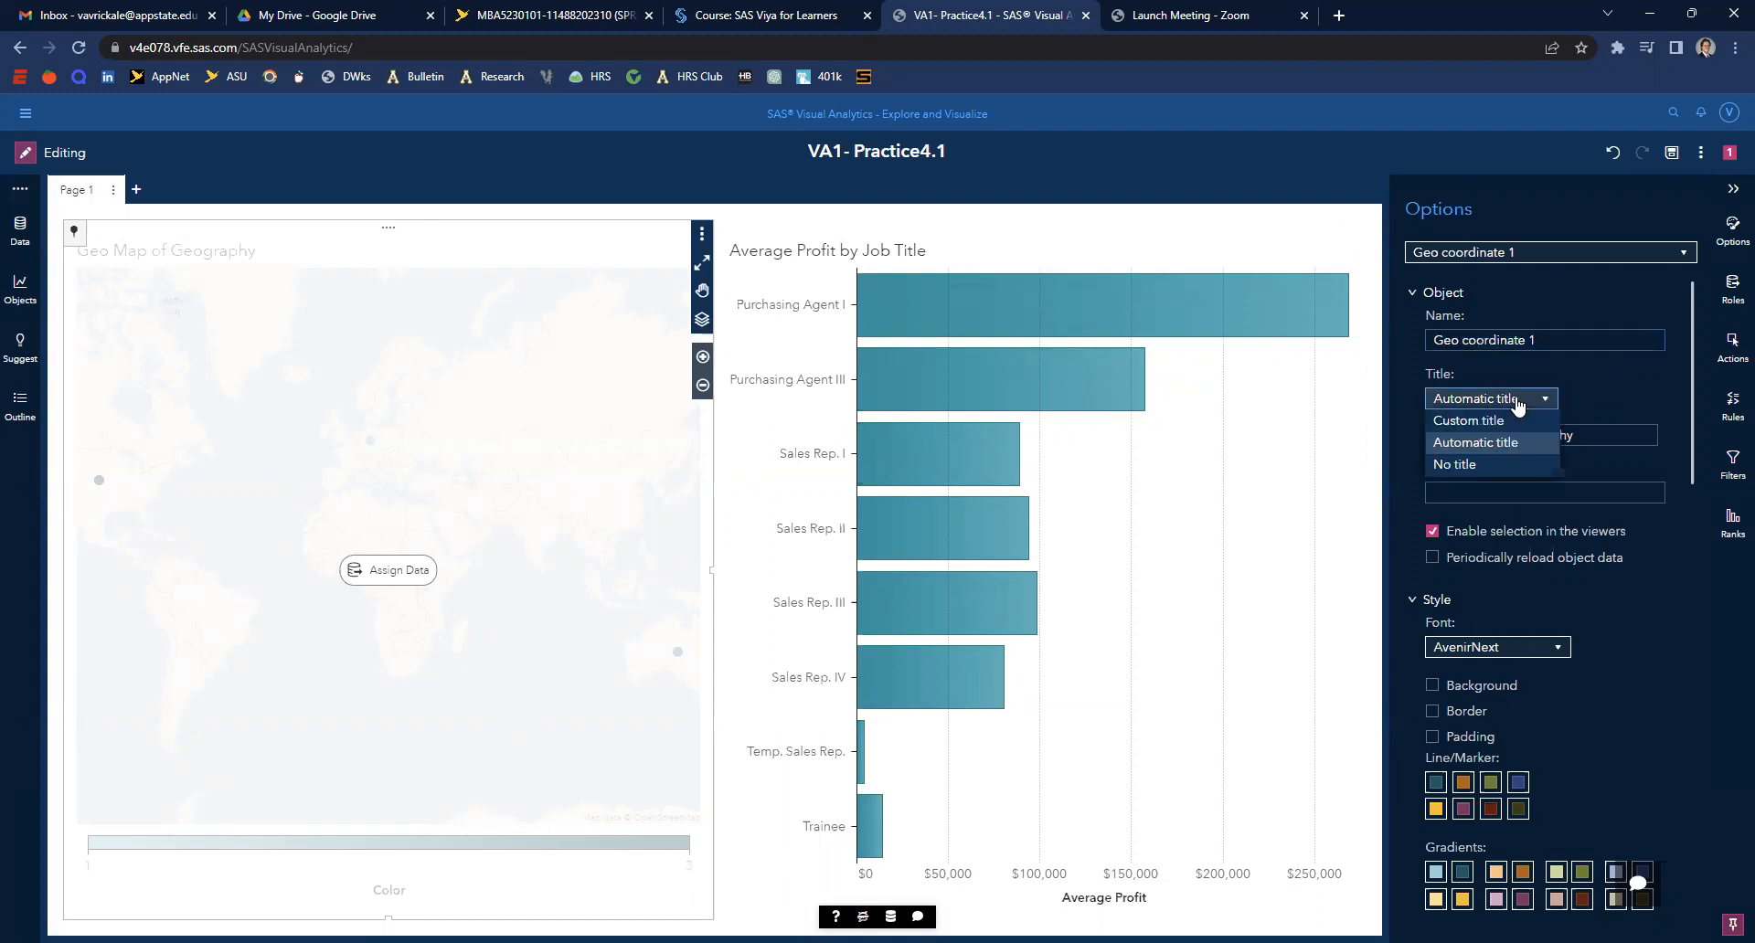
click(1486, 442)
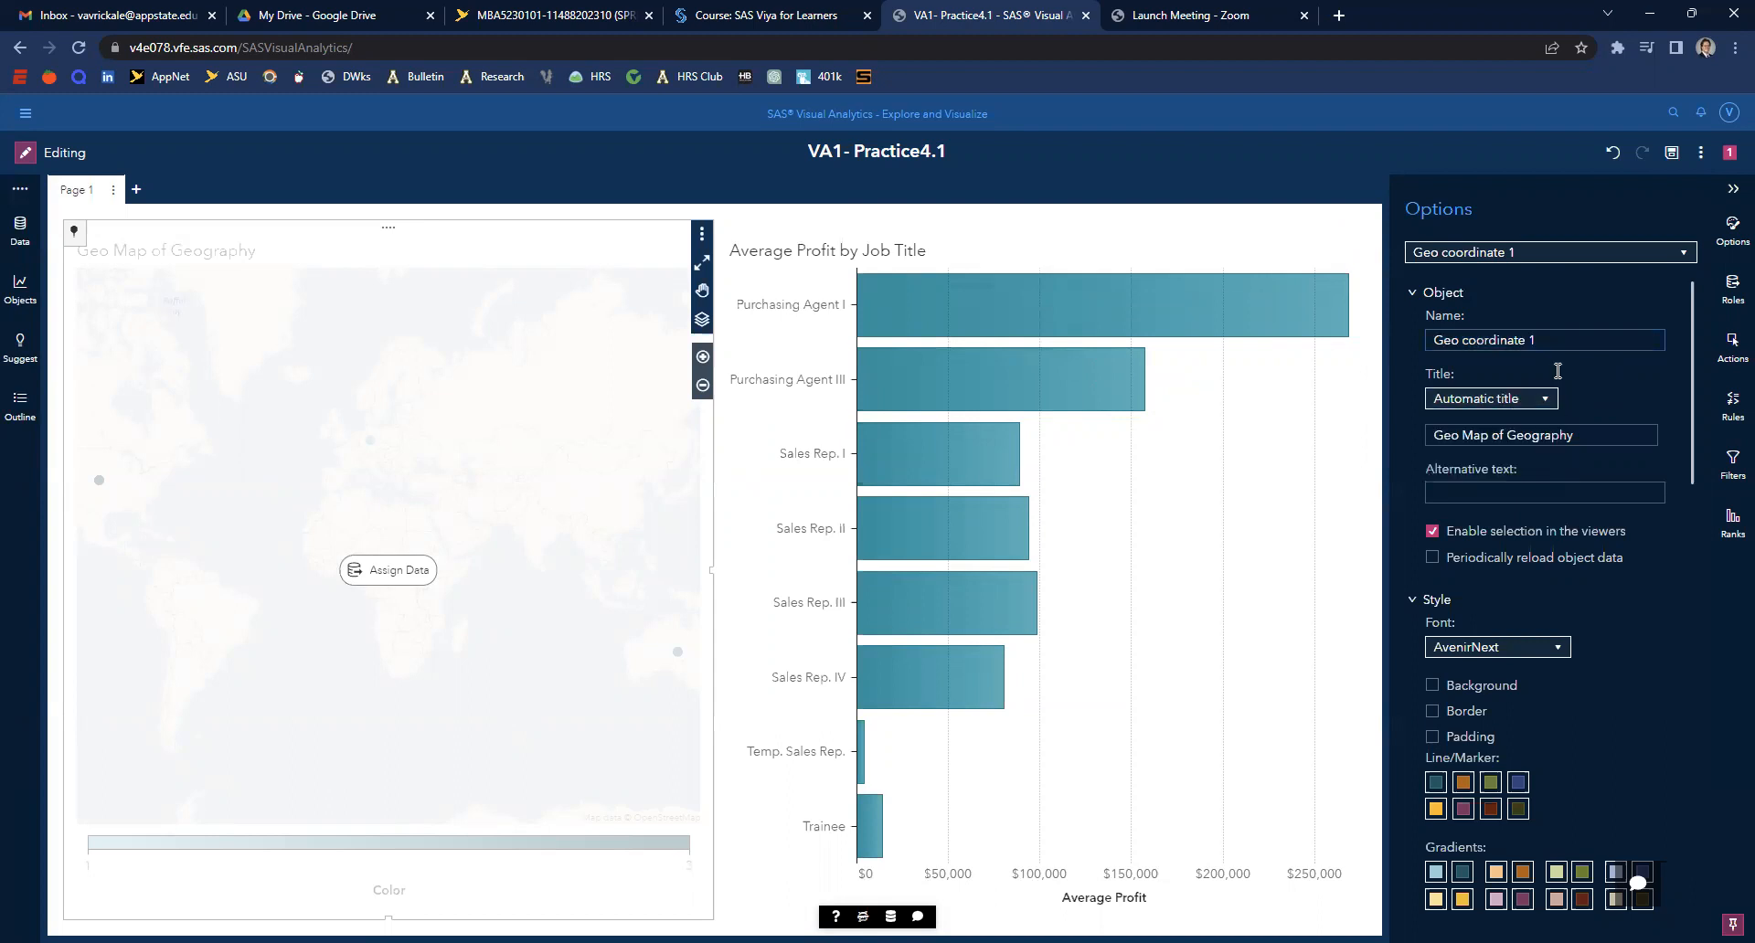
click(1536, 437)
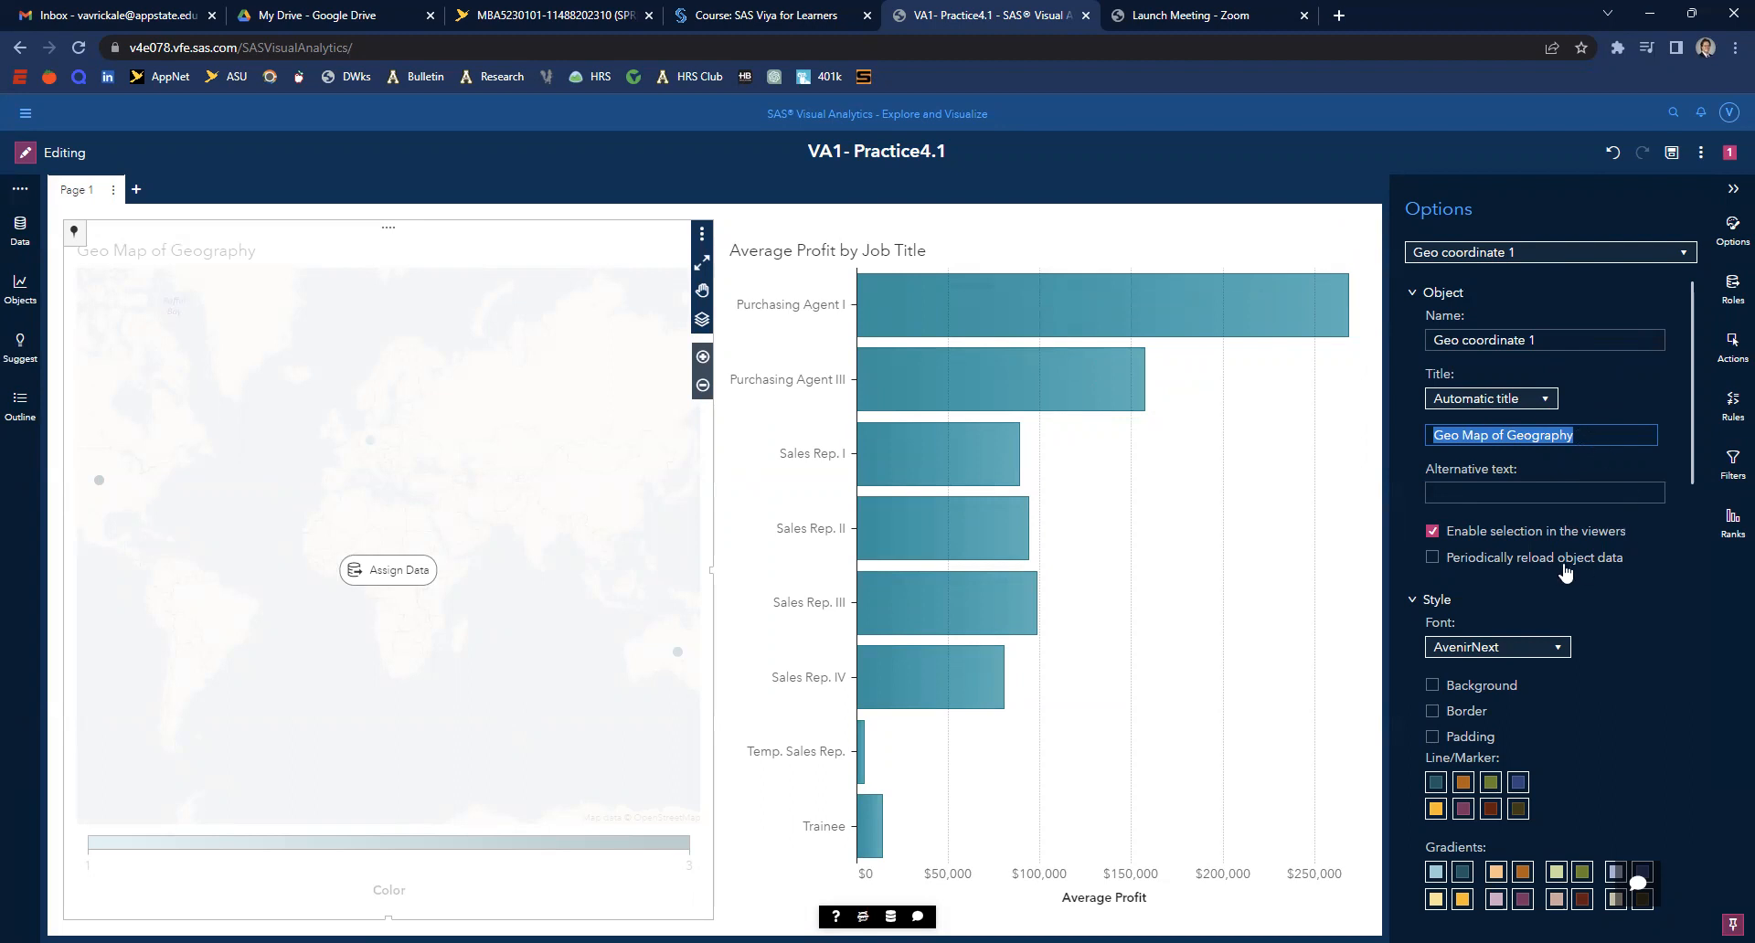
- Set the geo coordinate map's legend visibility to Off
click(1612, 599)
scroll(1612, 595, down, 1)
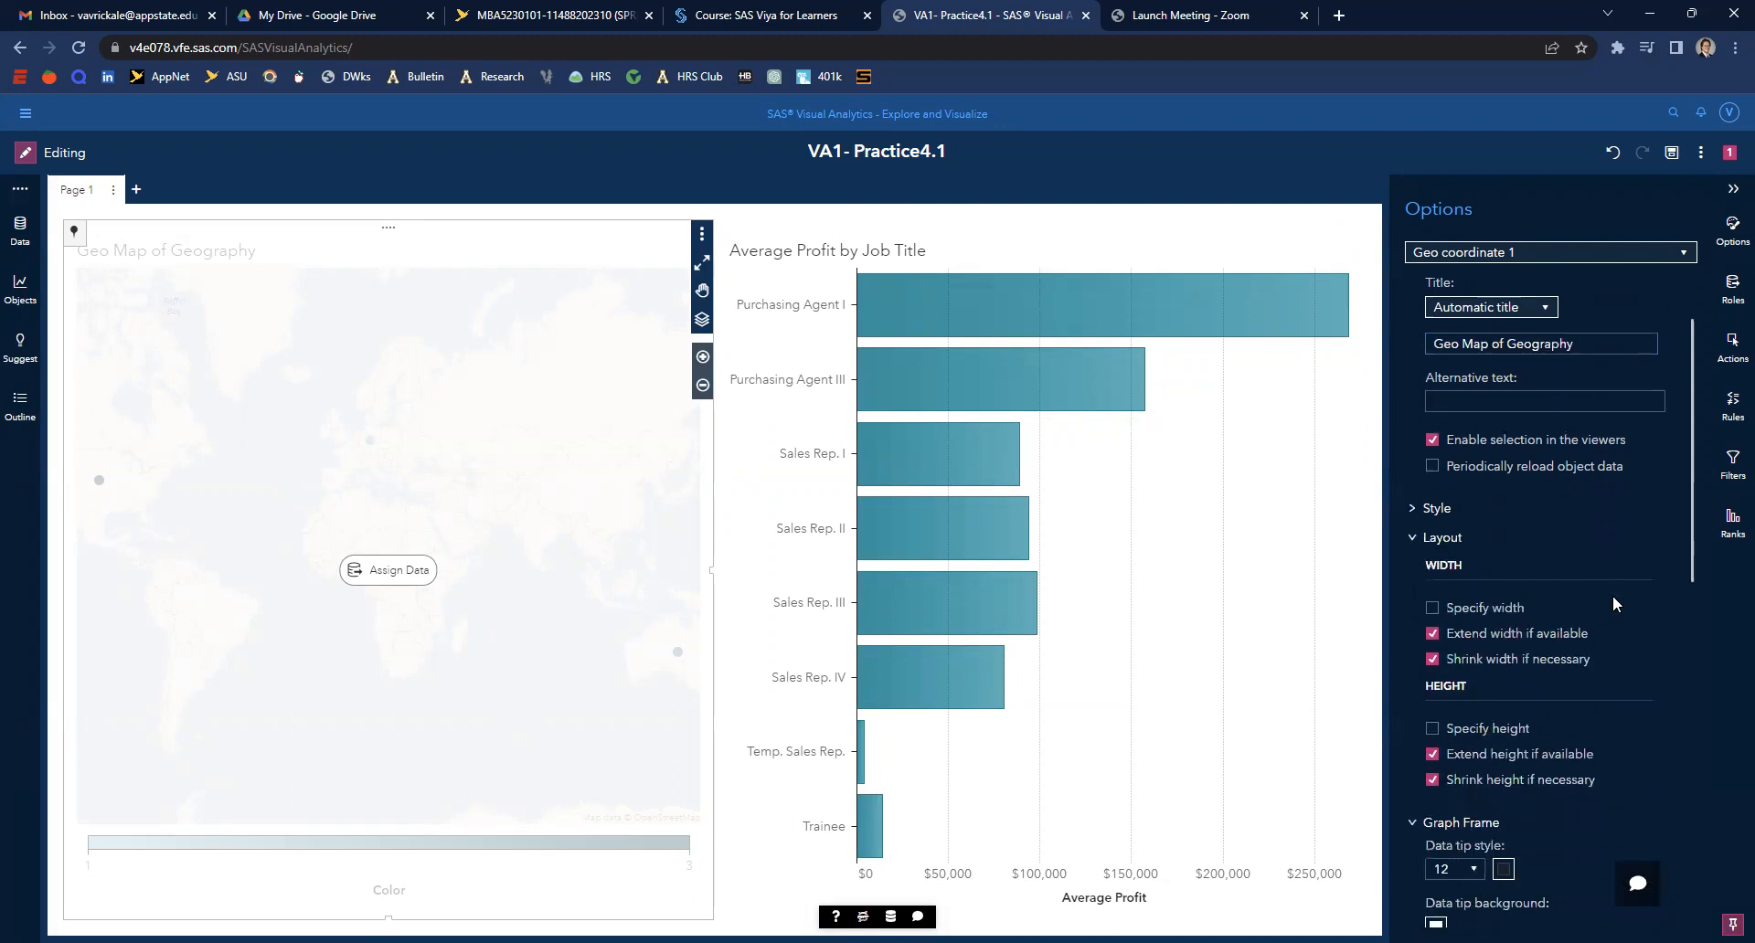
click(1431, 508)
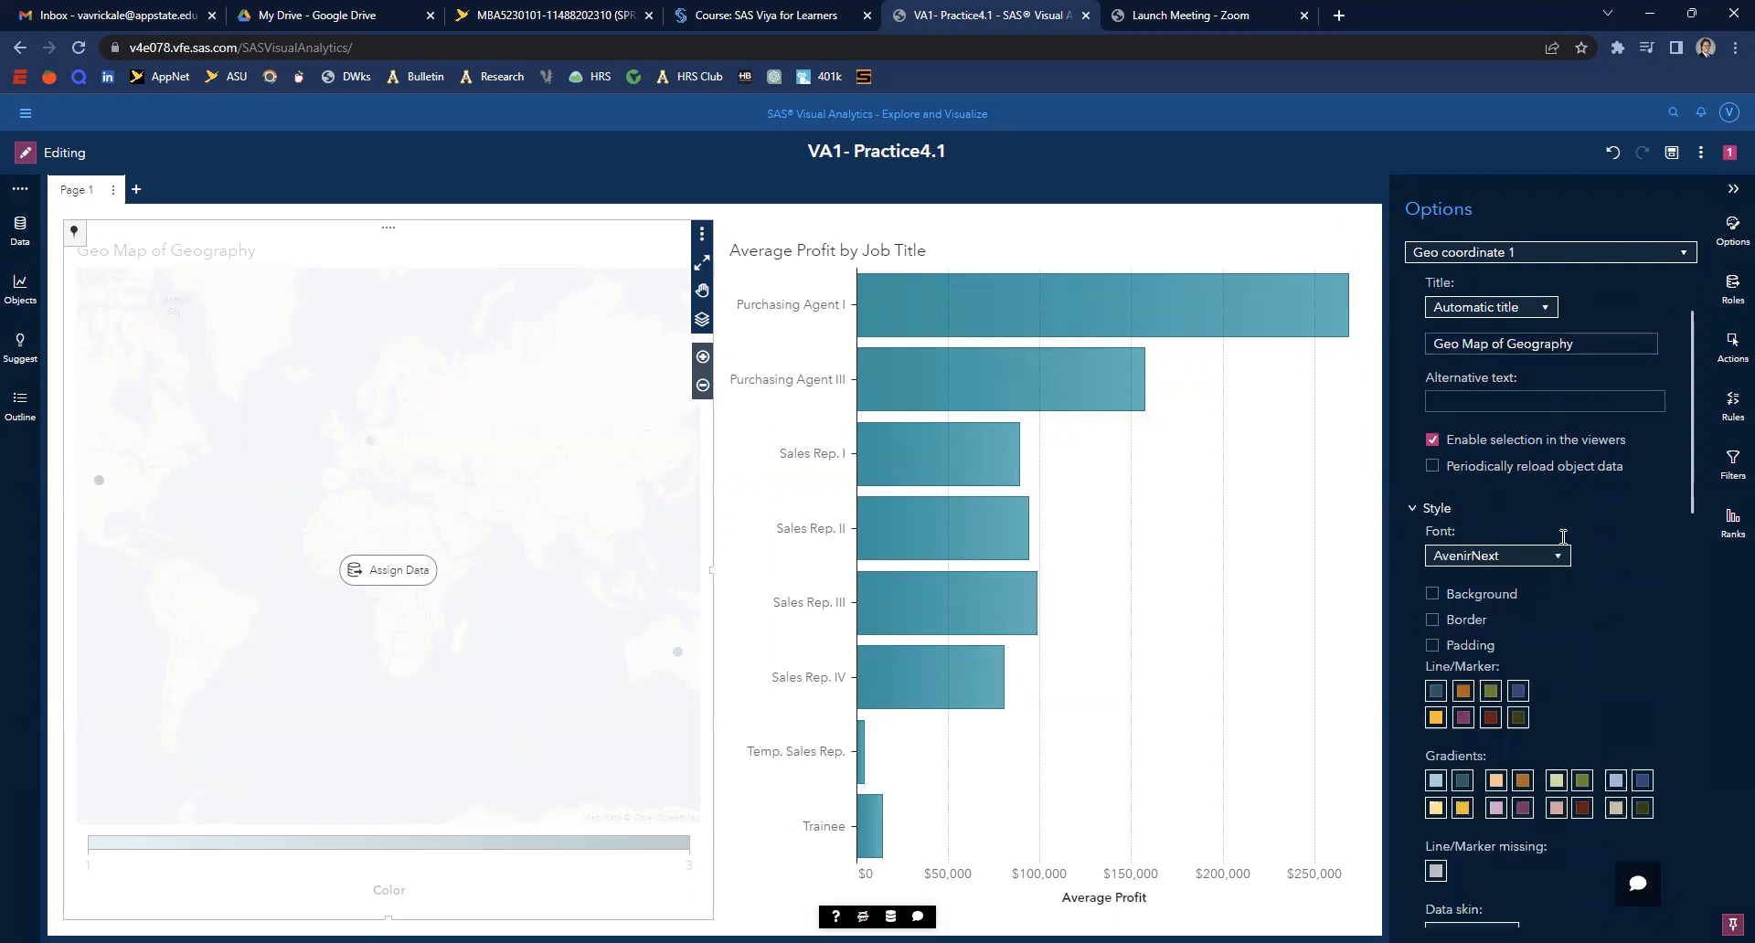
scroll(1561, 544, down, 2)
scroll(1562, 544, down, 6)
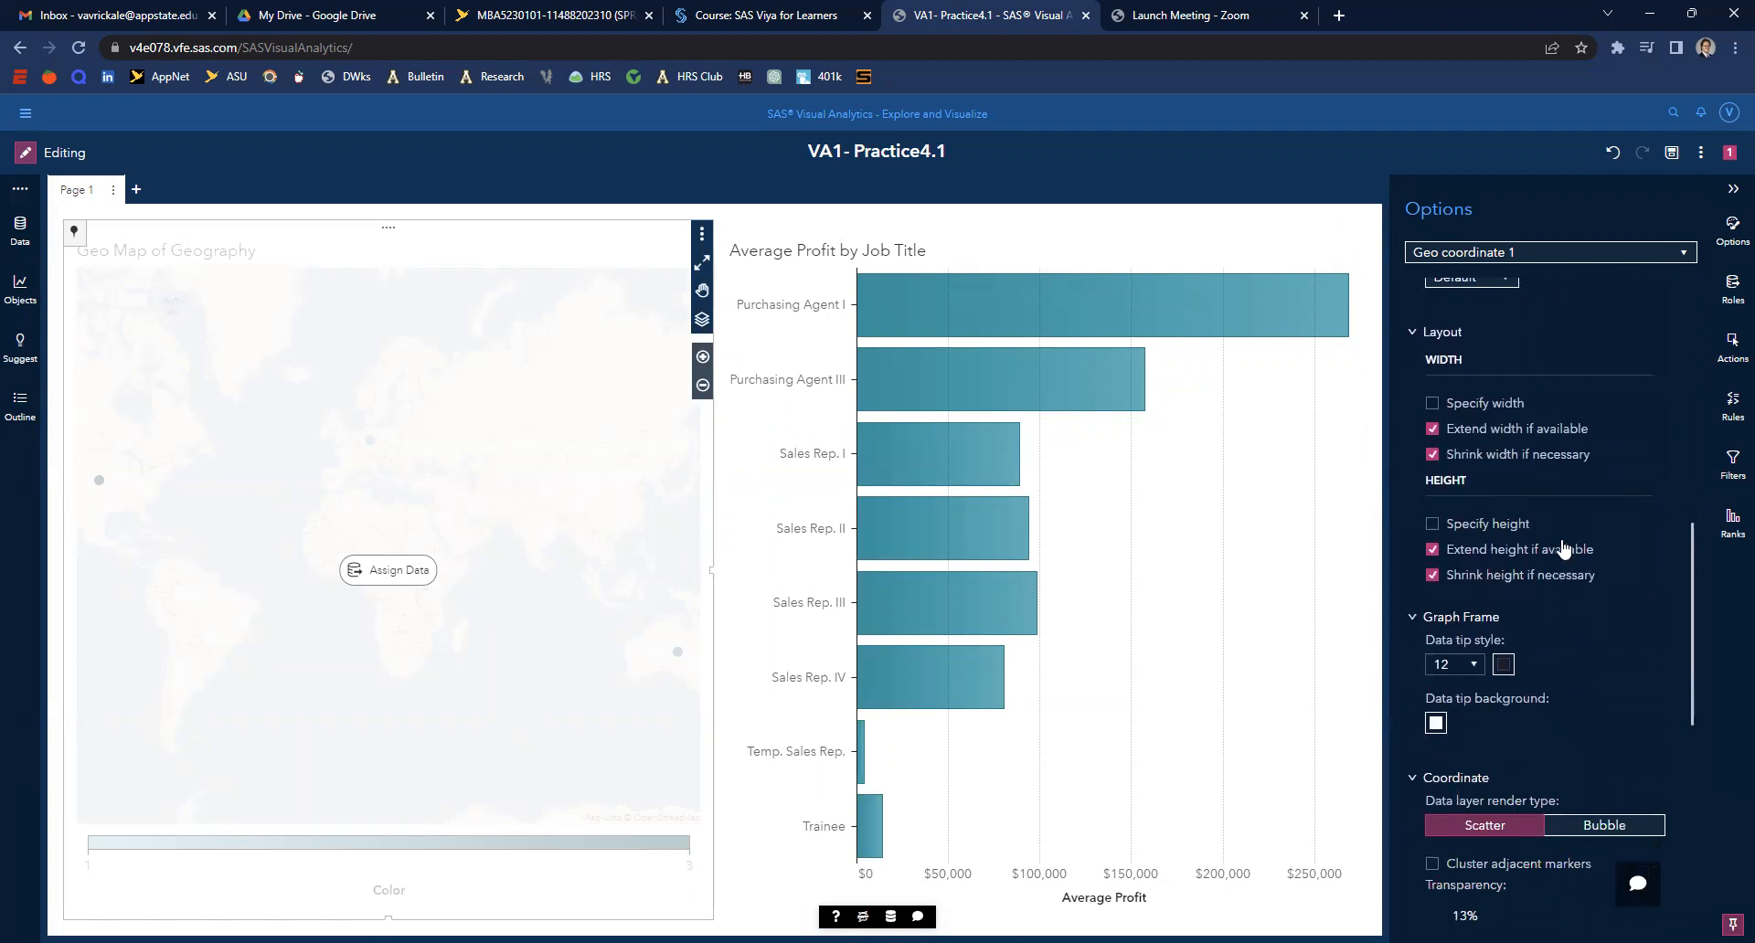
scroll(1561, 544, down, 6)
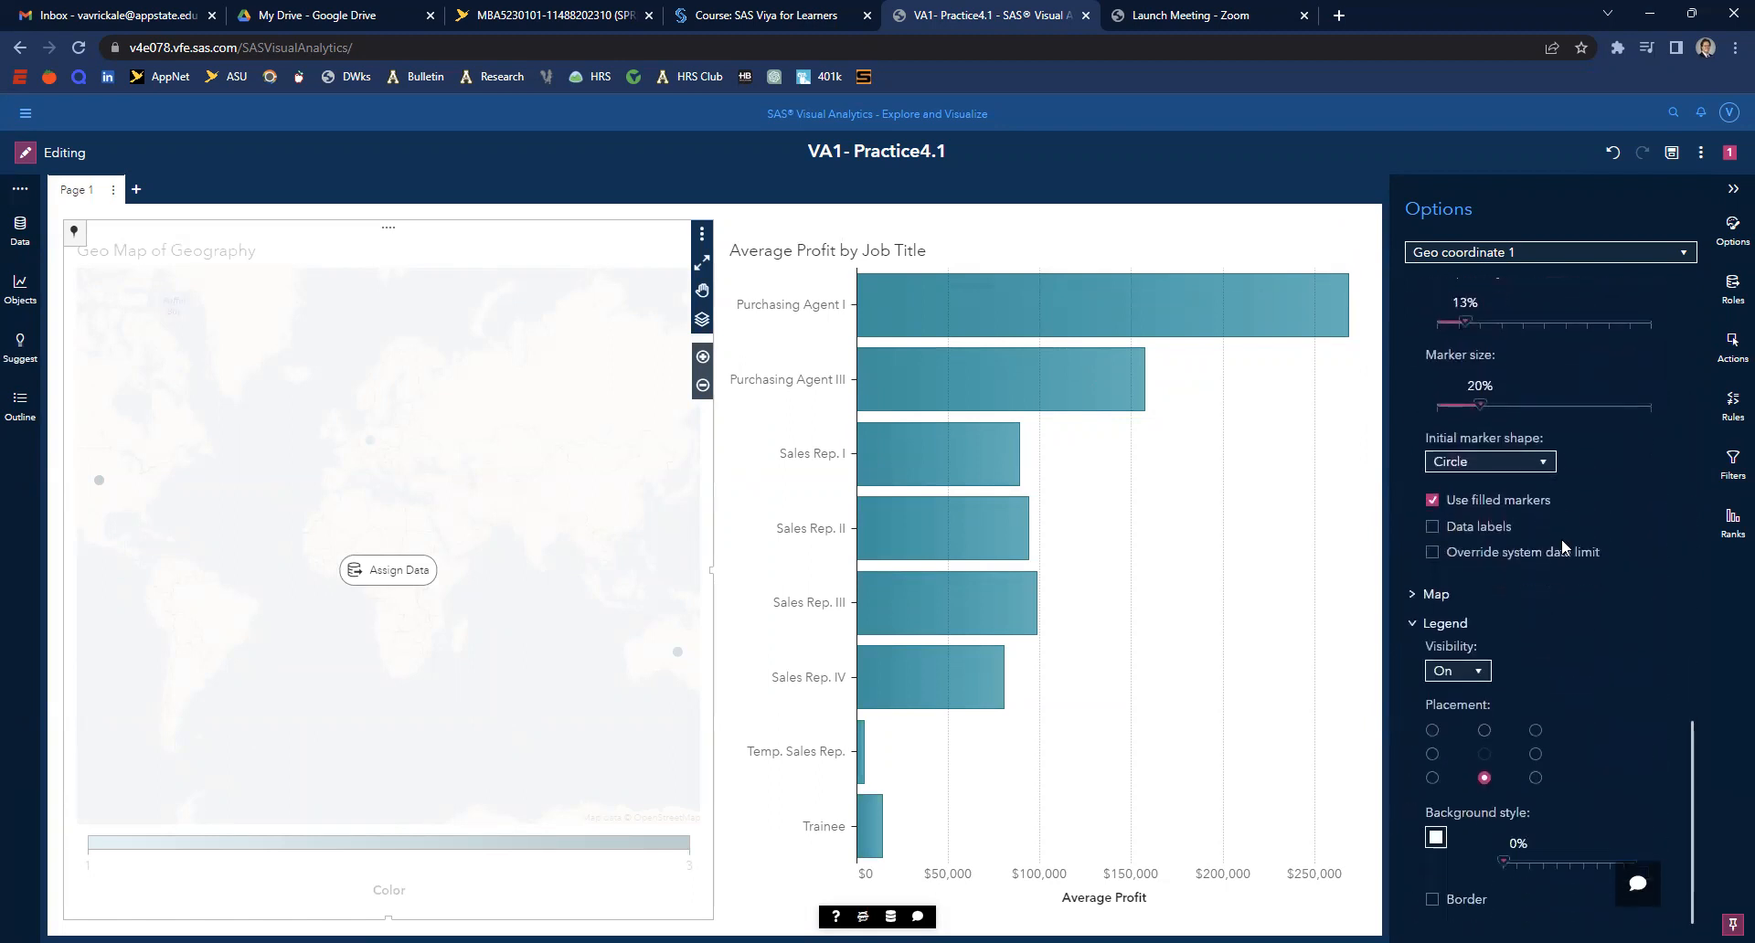
click(1444, 676)
click(1455, 714)
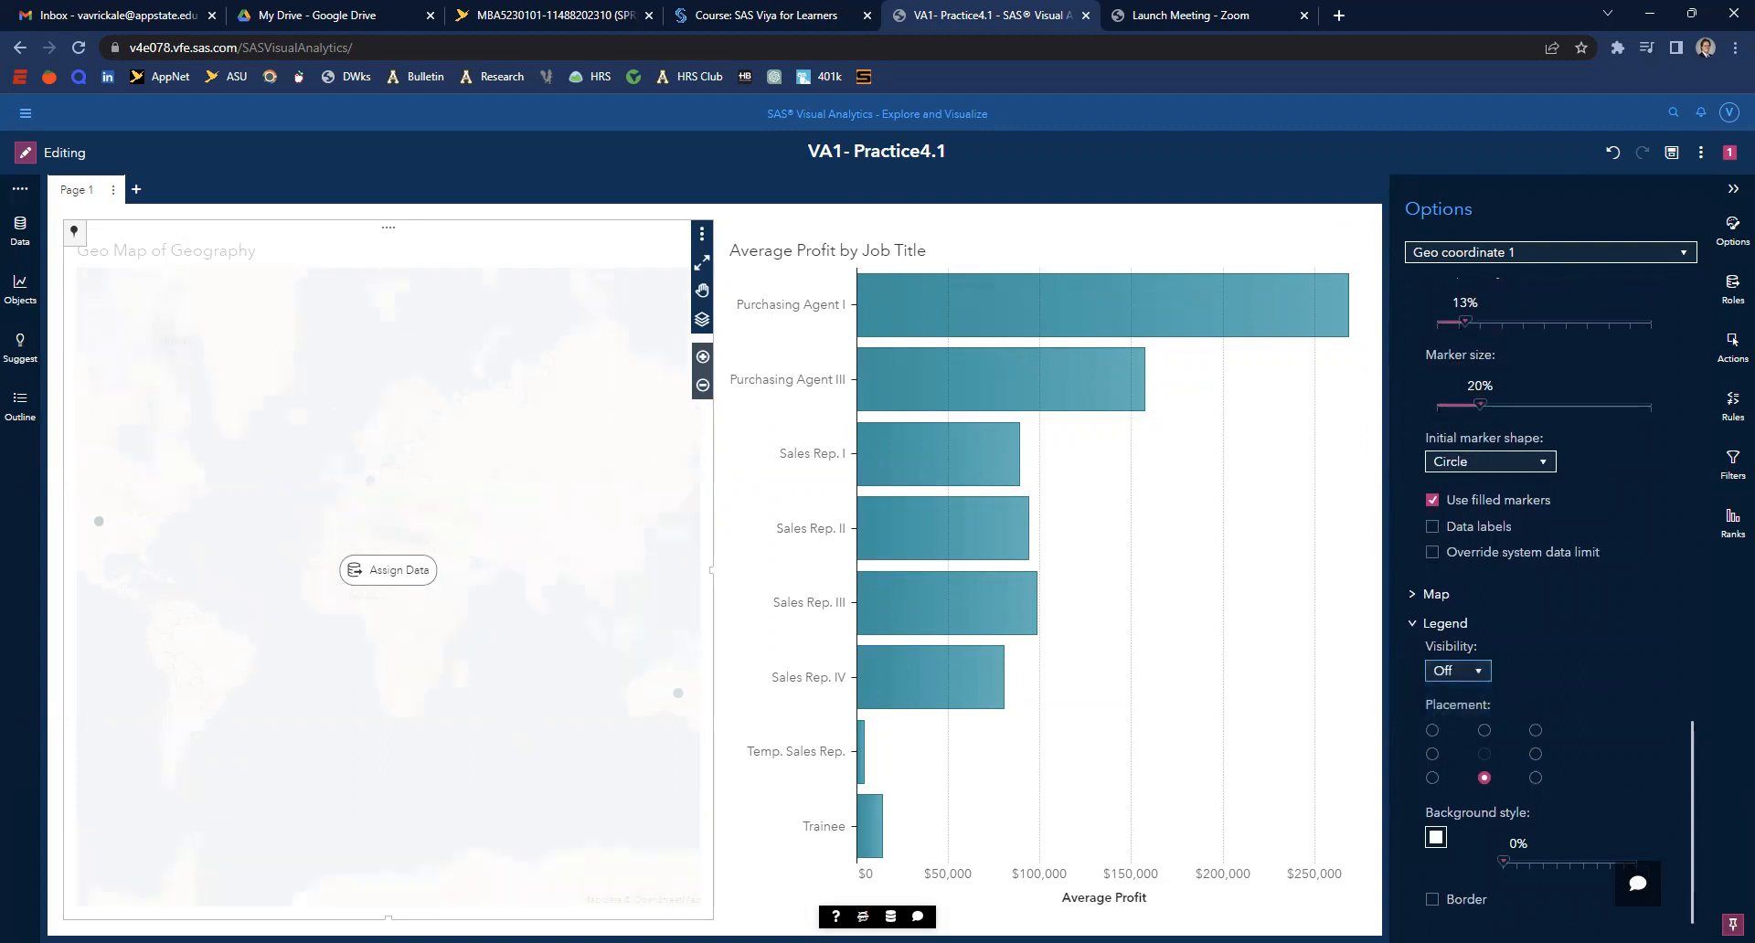
- Assign Employee Country to the map's Geography role and Average Profit to its Color role
click(1732, 285)
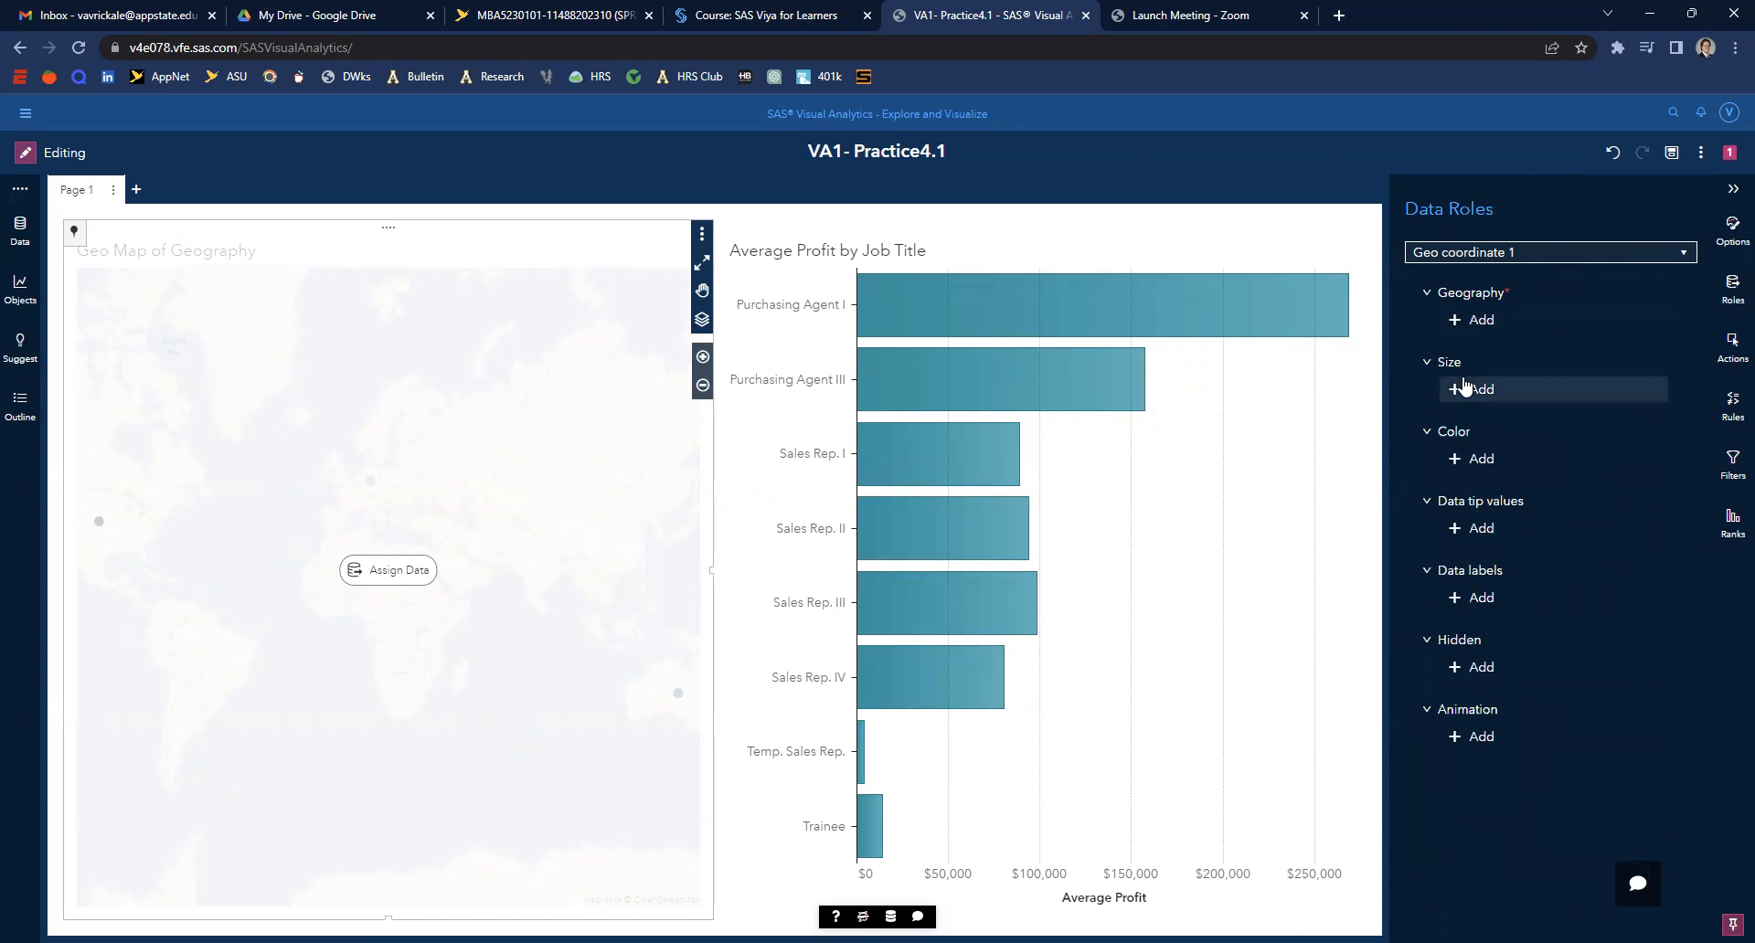
click(1474, 319)
click(1397, 343)
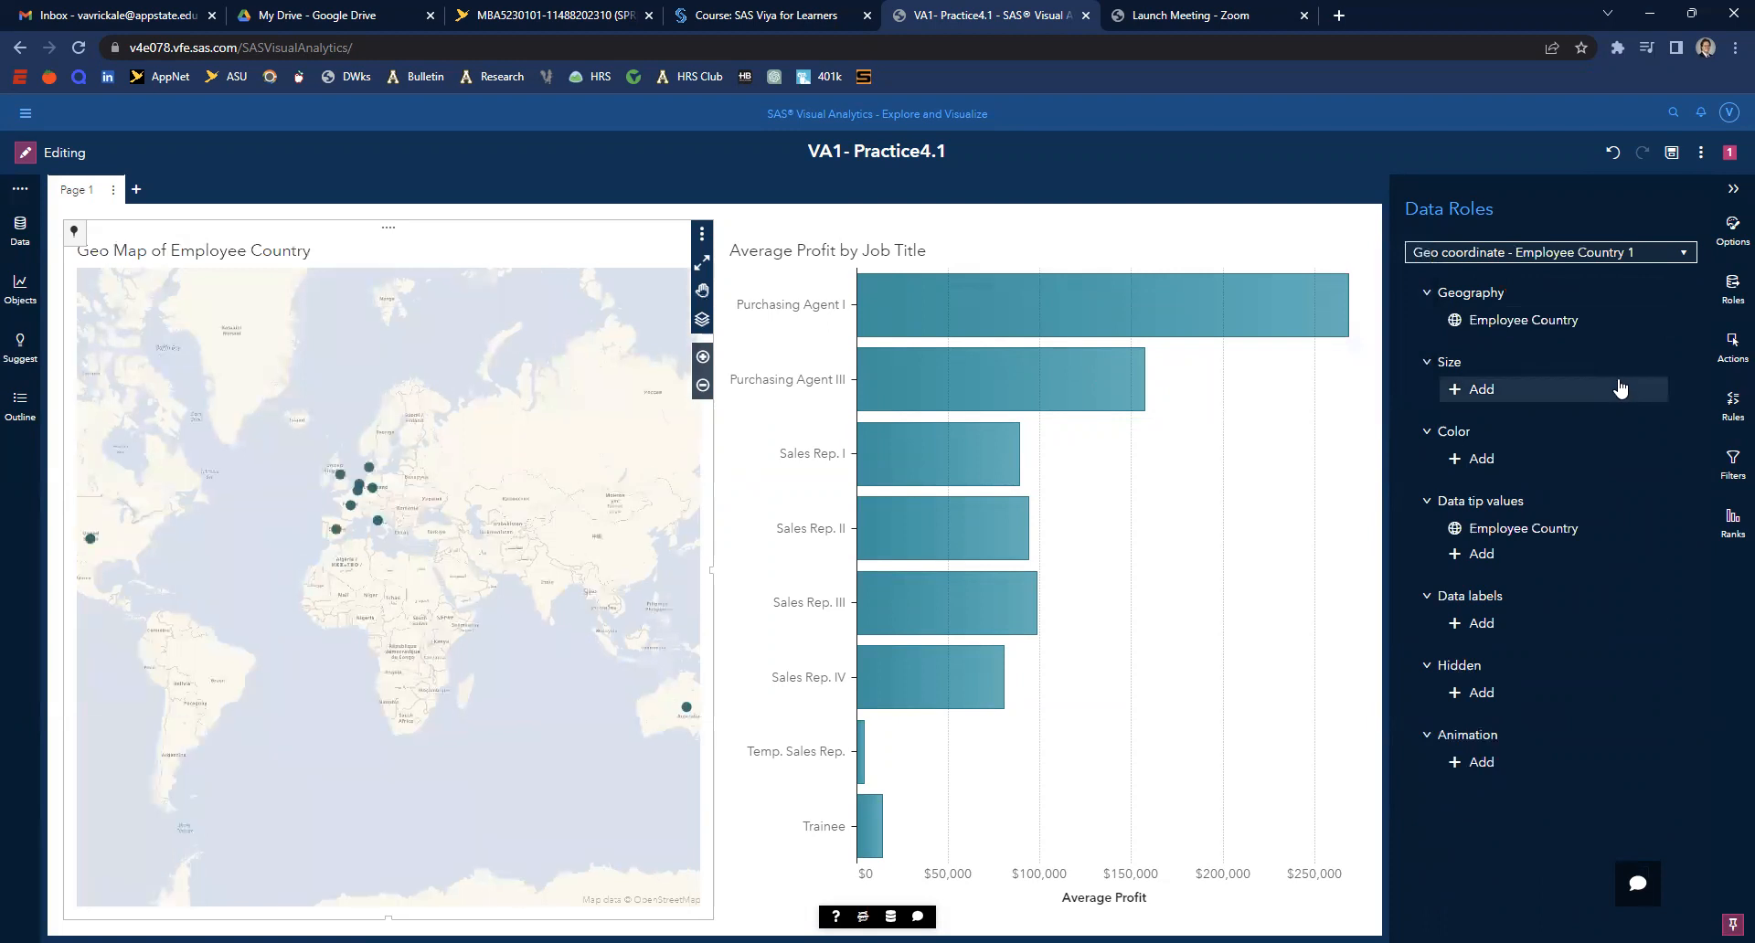
click(1537, 454)
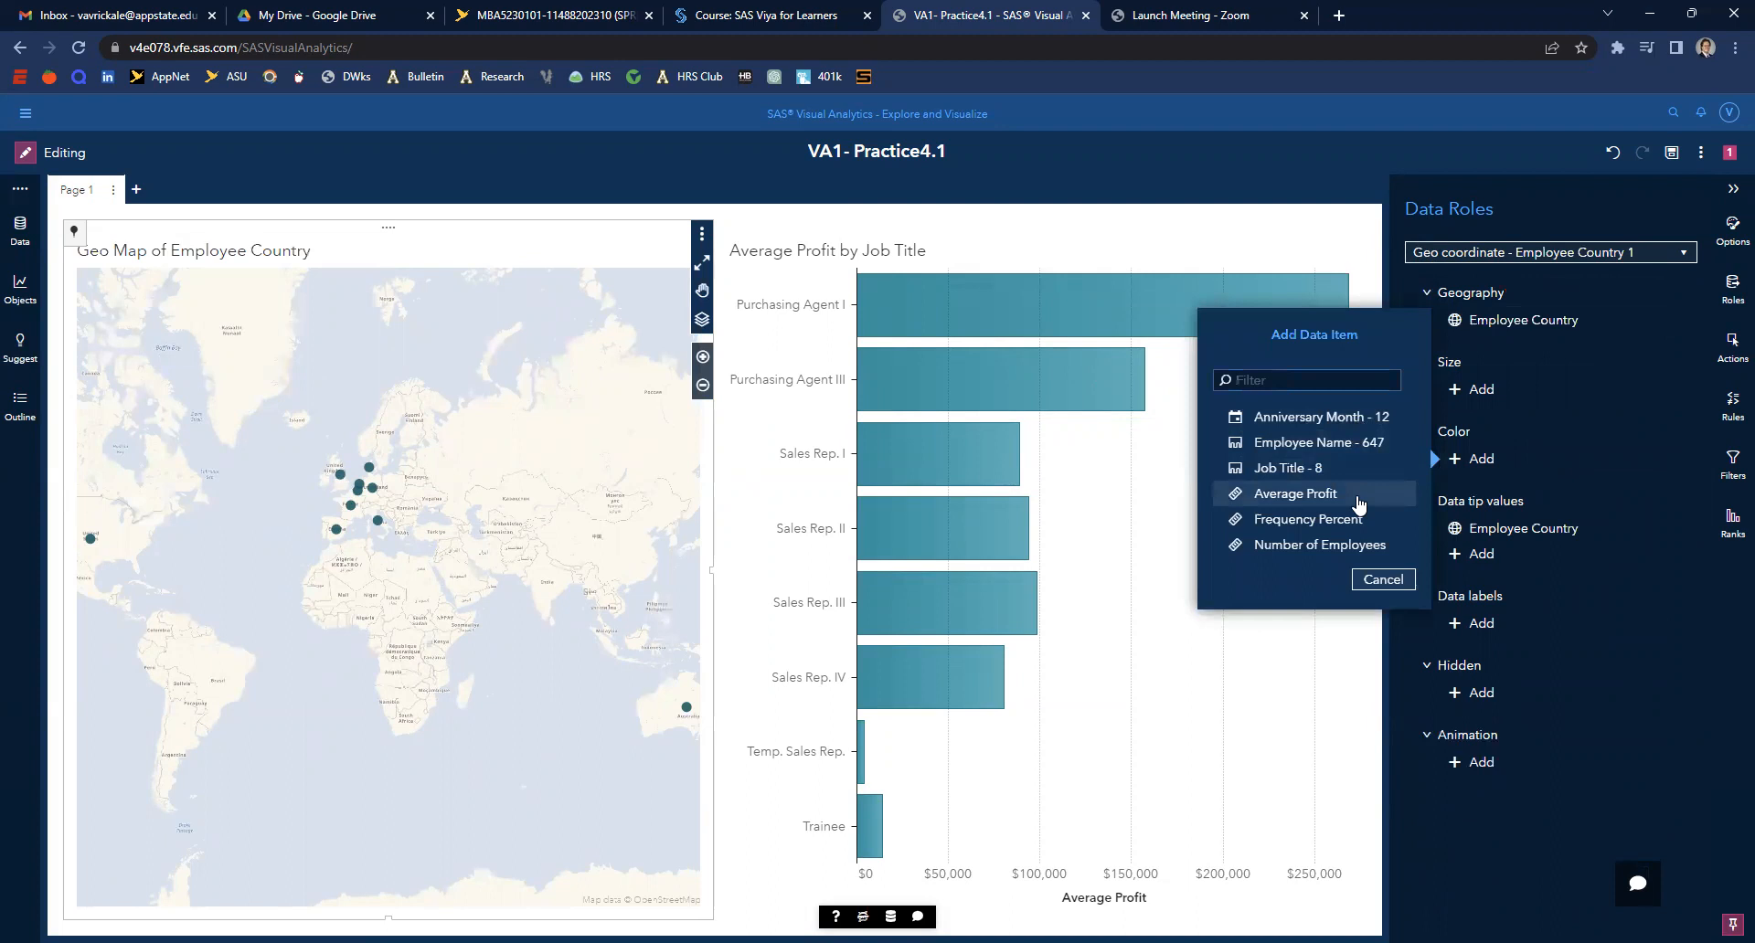
click(1316, 493)
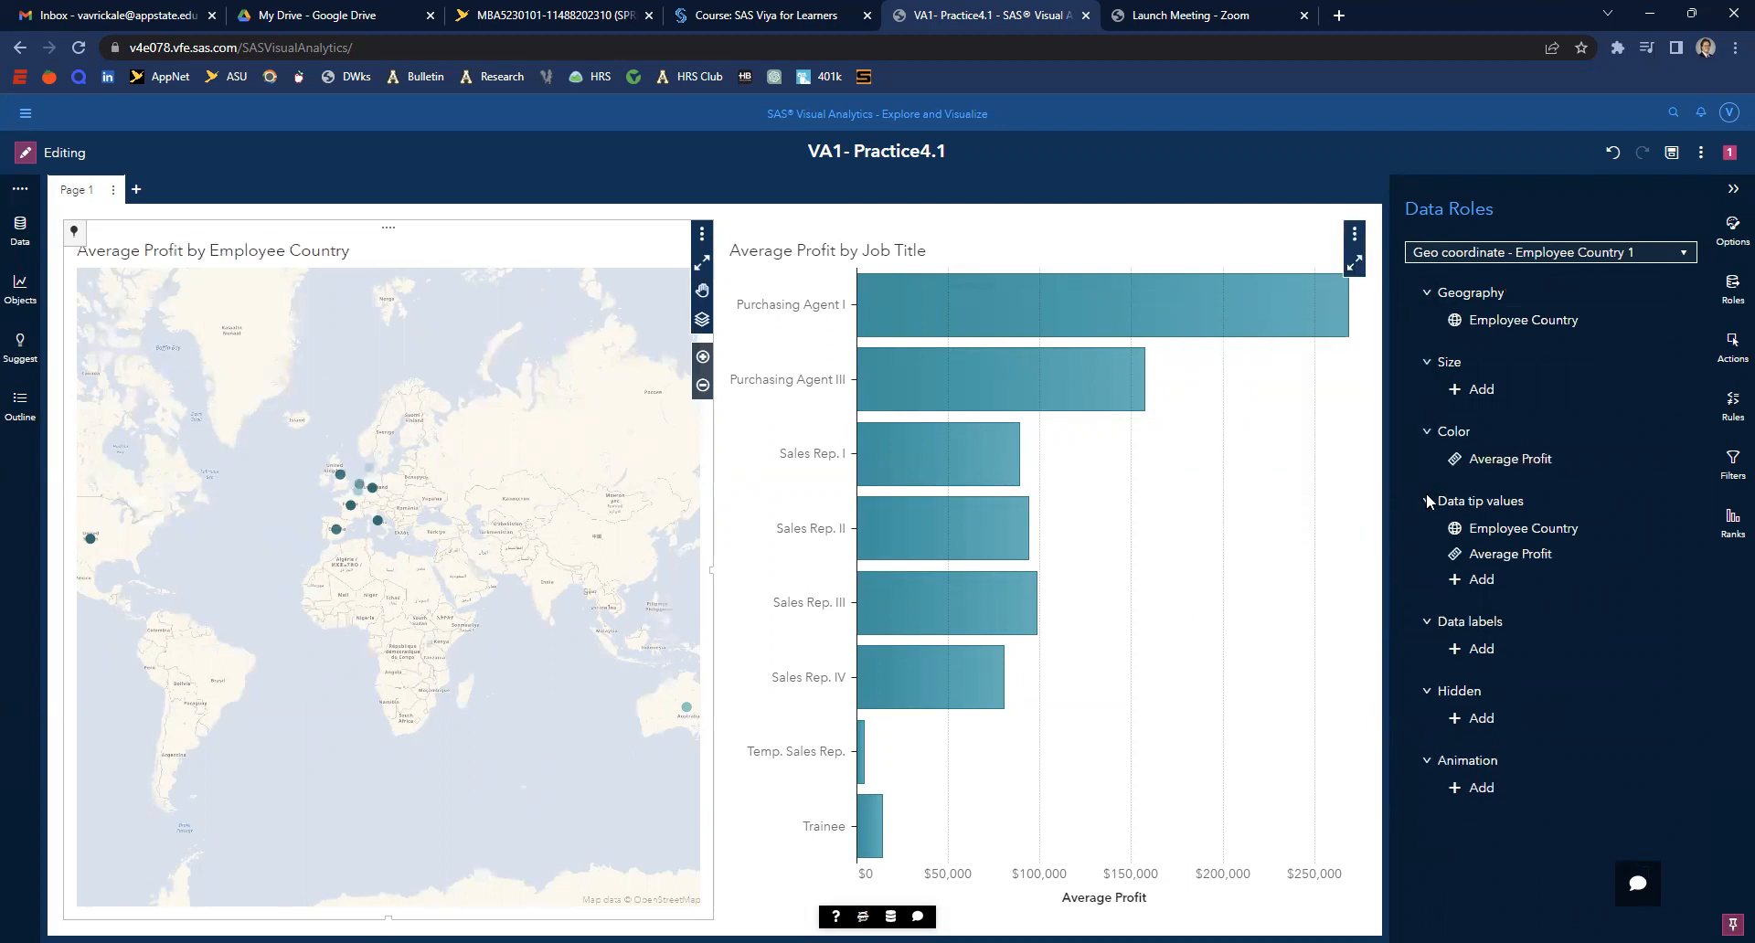
- Add Number of Employees to the geo map's data tip values
click(1480, 580)
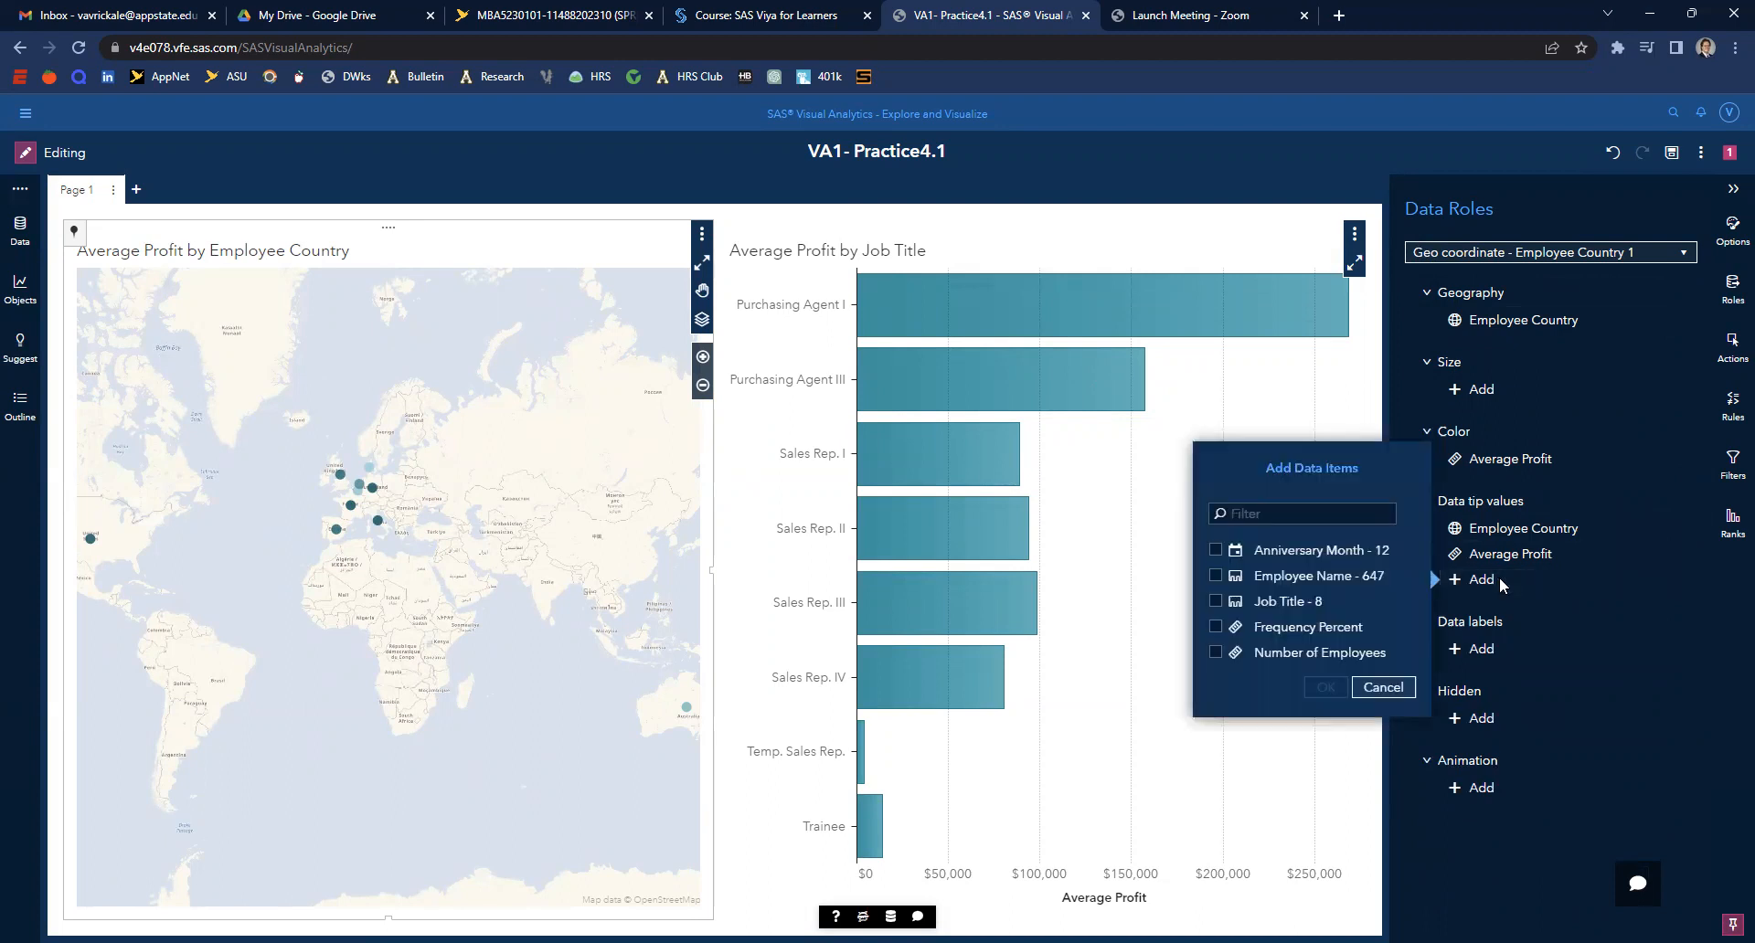
click(1316, 655)
click(1325, 688)
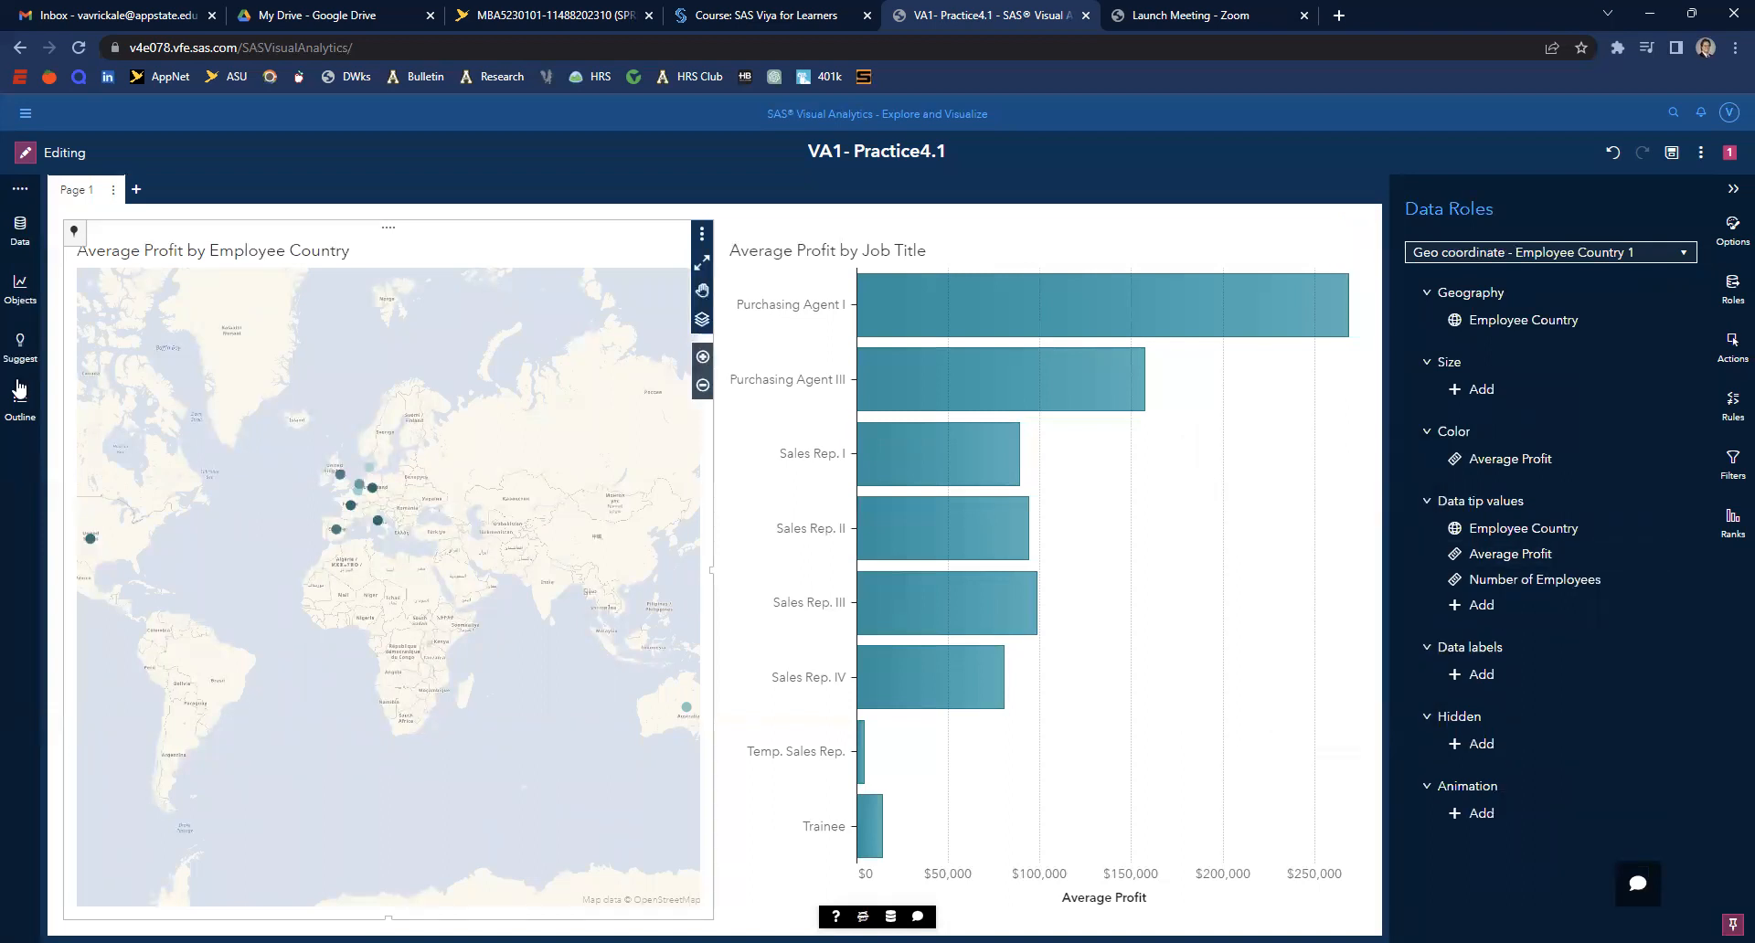
- Inspect the format and aggregation properties of the Average Profit measure in the EMPLOYEES_CLEAN data
click(18, 234)
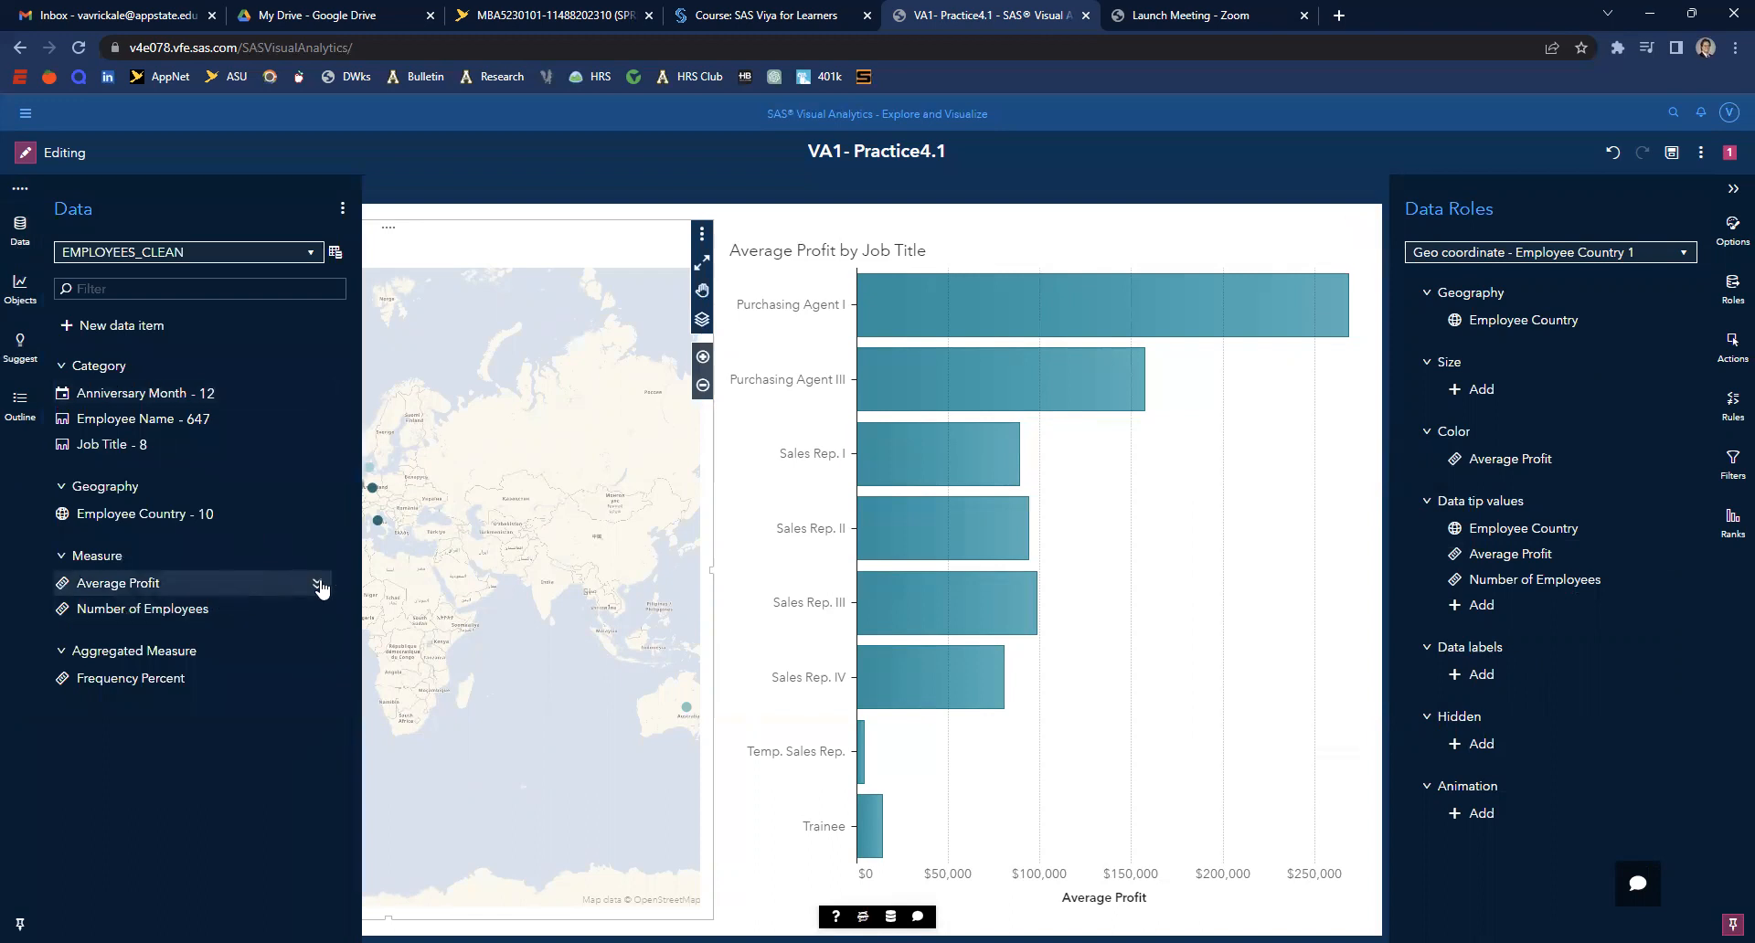
click(317, 585)
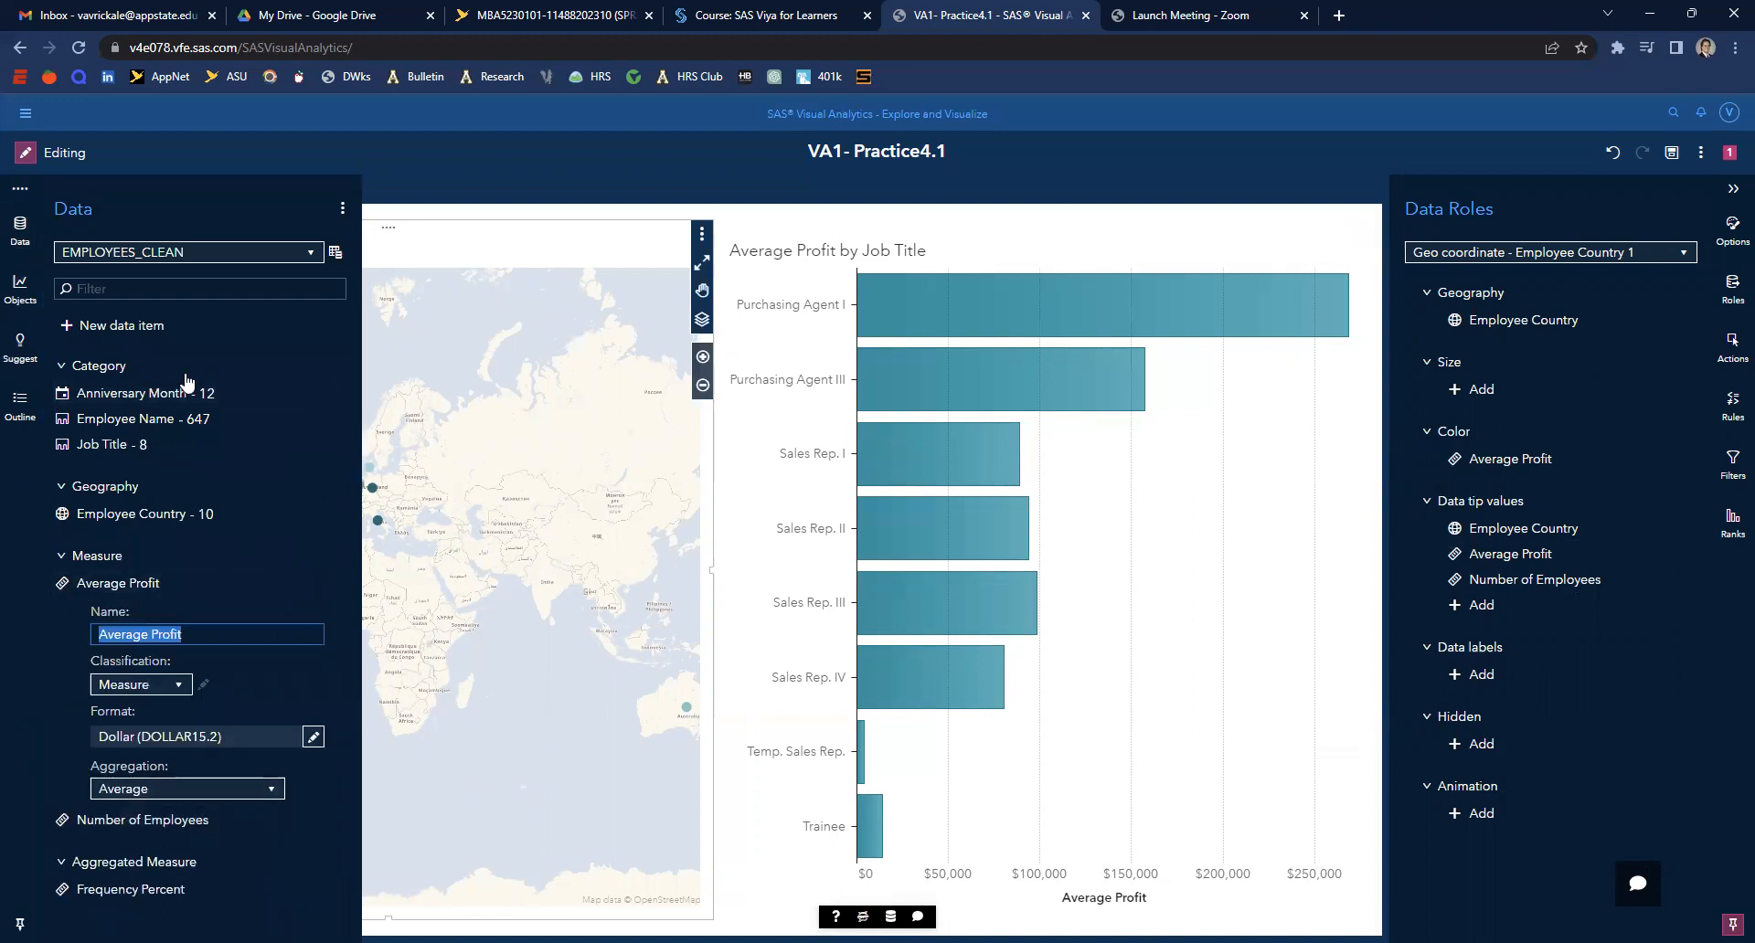
click(19, 230)
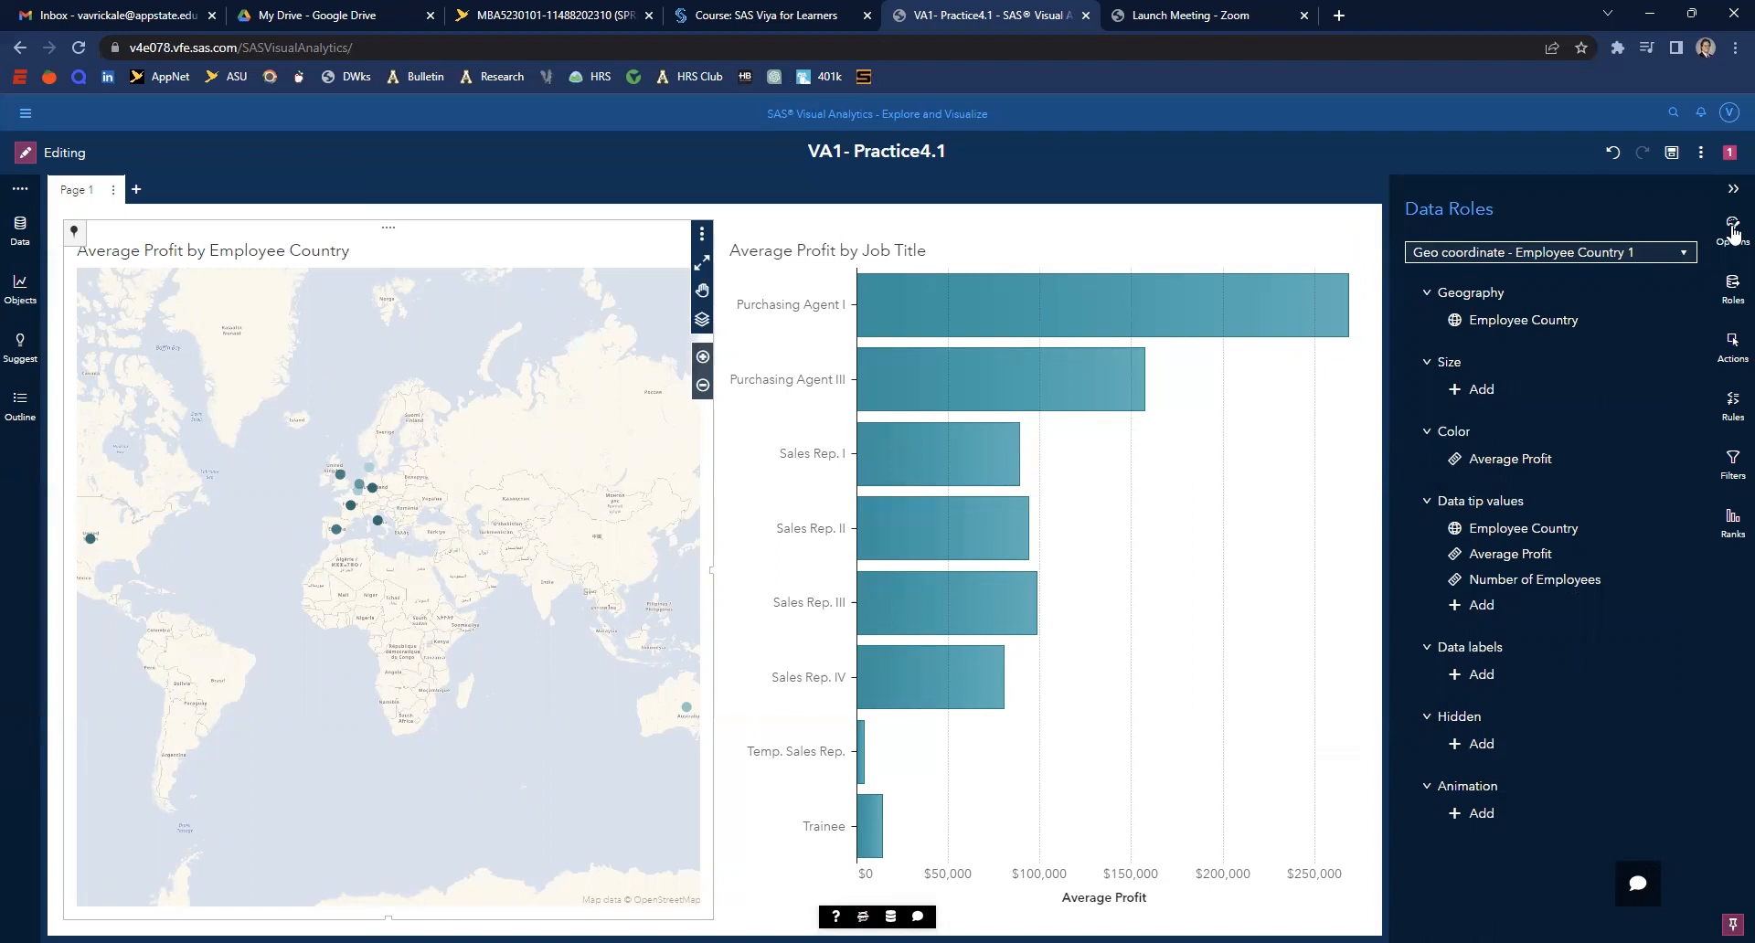
- Maximize the geo map, sort its details table by Average Profit in ascending order and select the first country to locate it on the map
click(1732, 188)
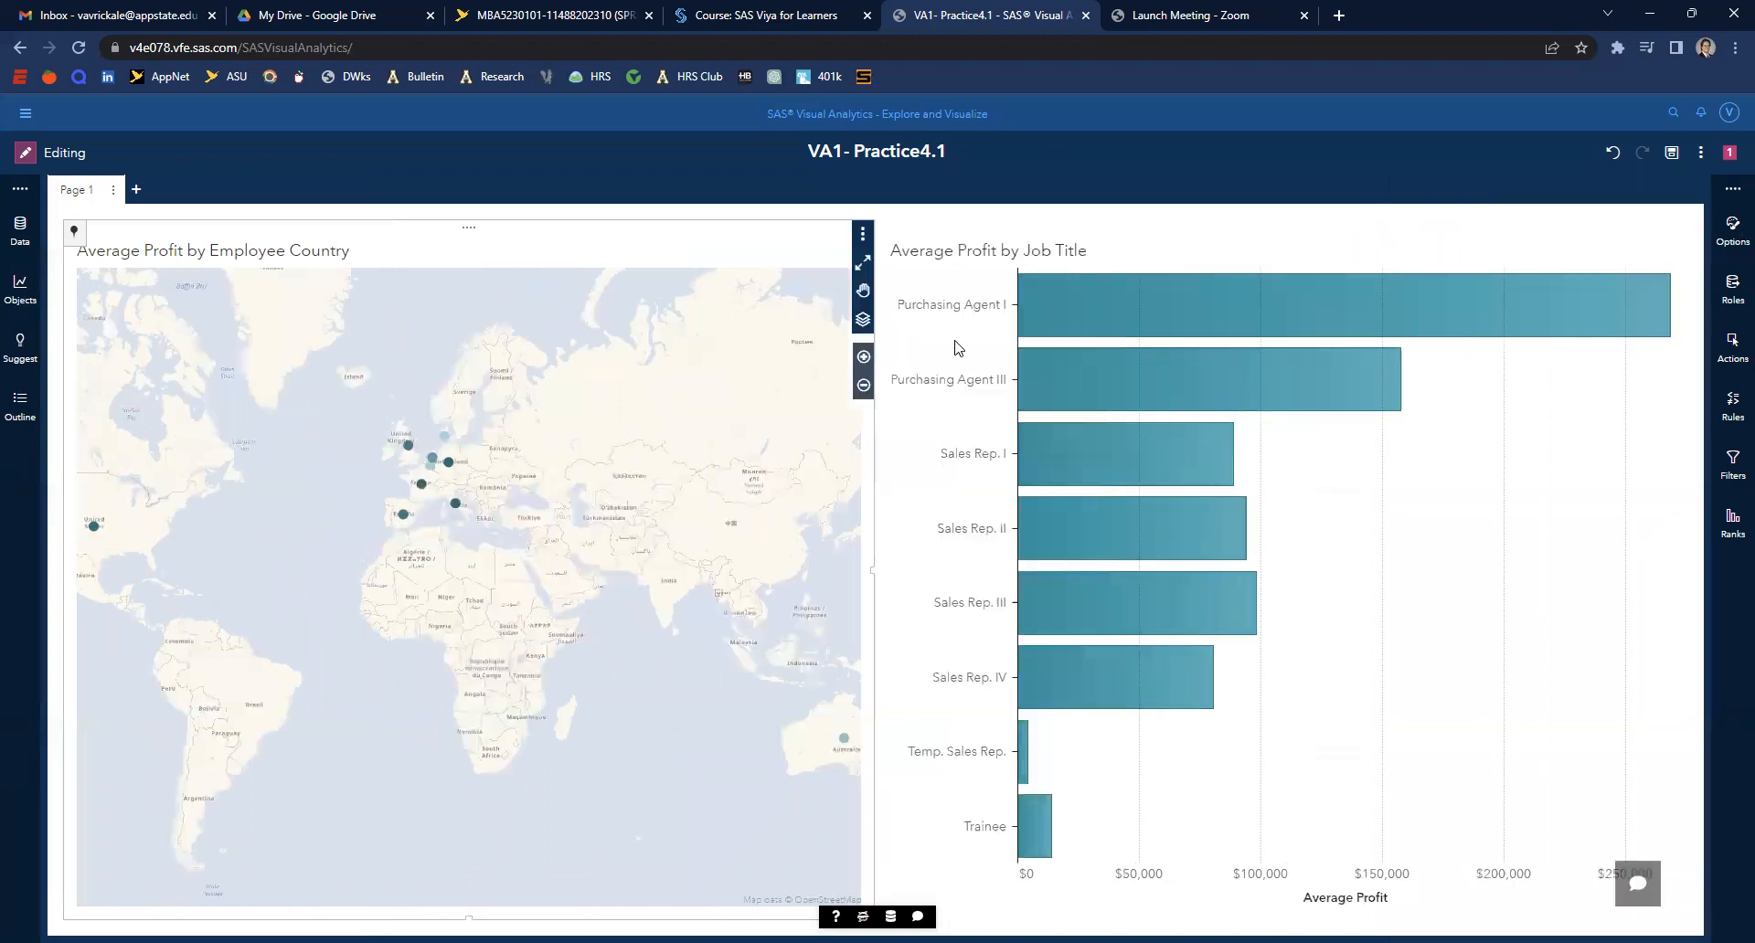
click(862, 264)
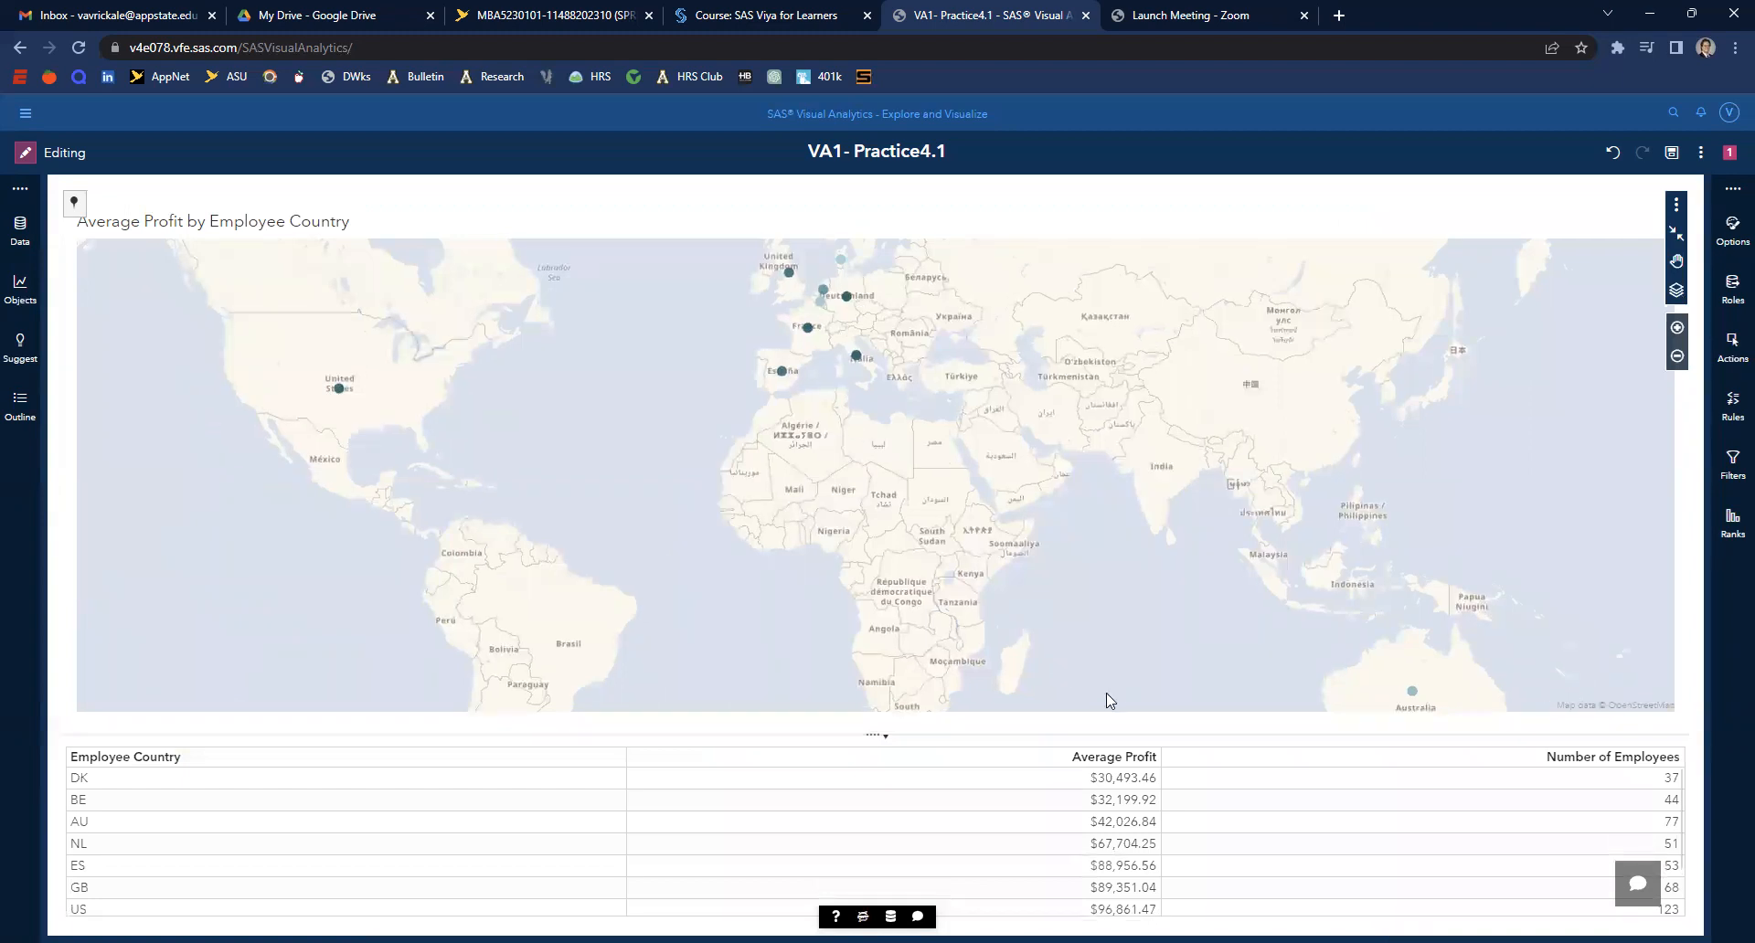
click(1144, 760)
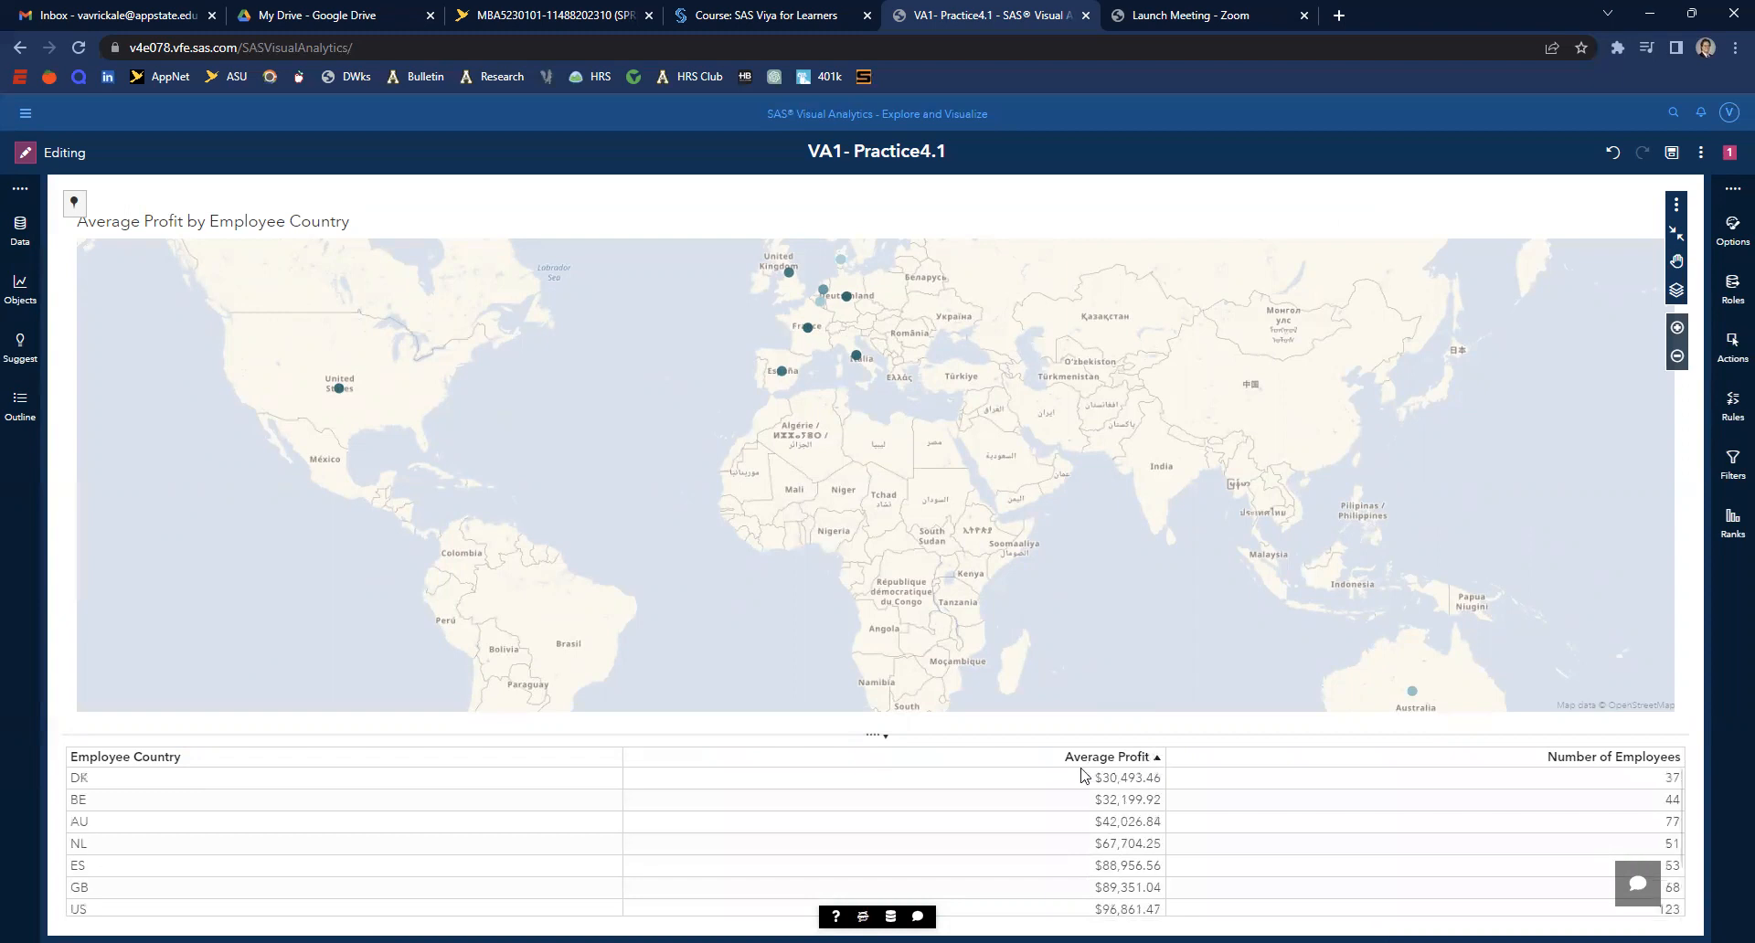
click(78, 784)
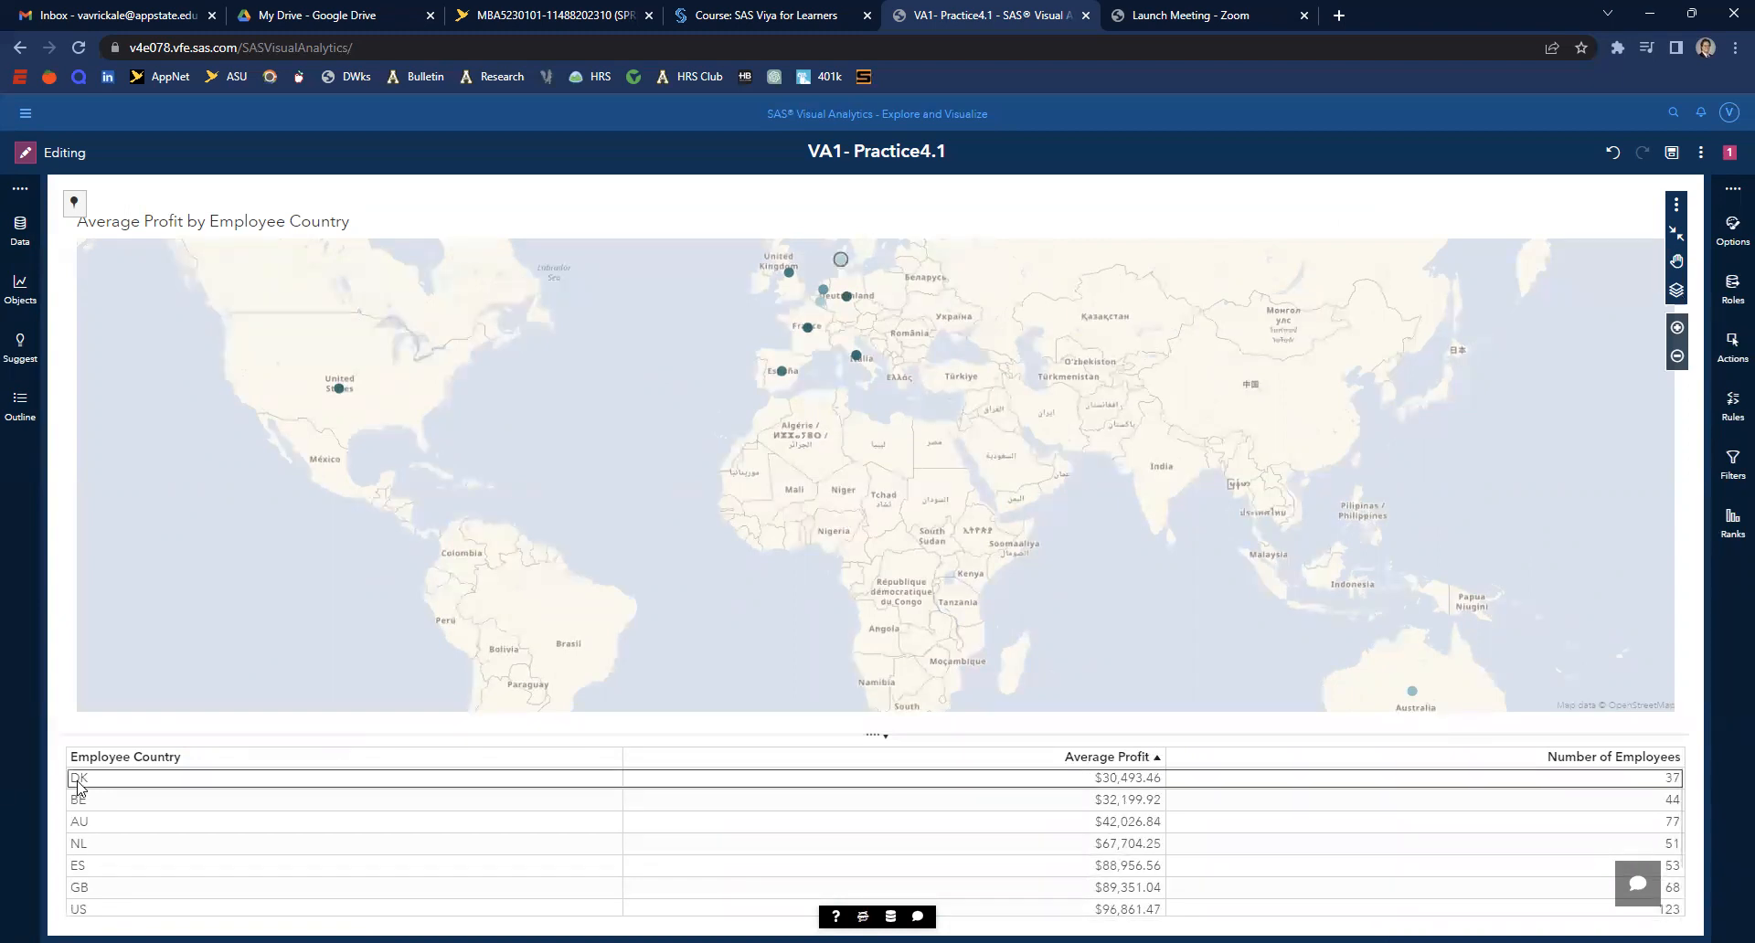
mouse_move(840, 260)
- Sort the details table by Average Profit in descending order and select the first country to locate it on the map
click(1142, 756)
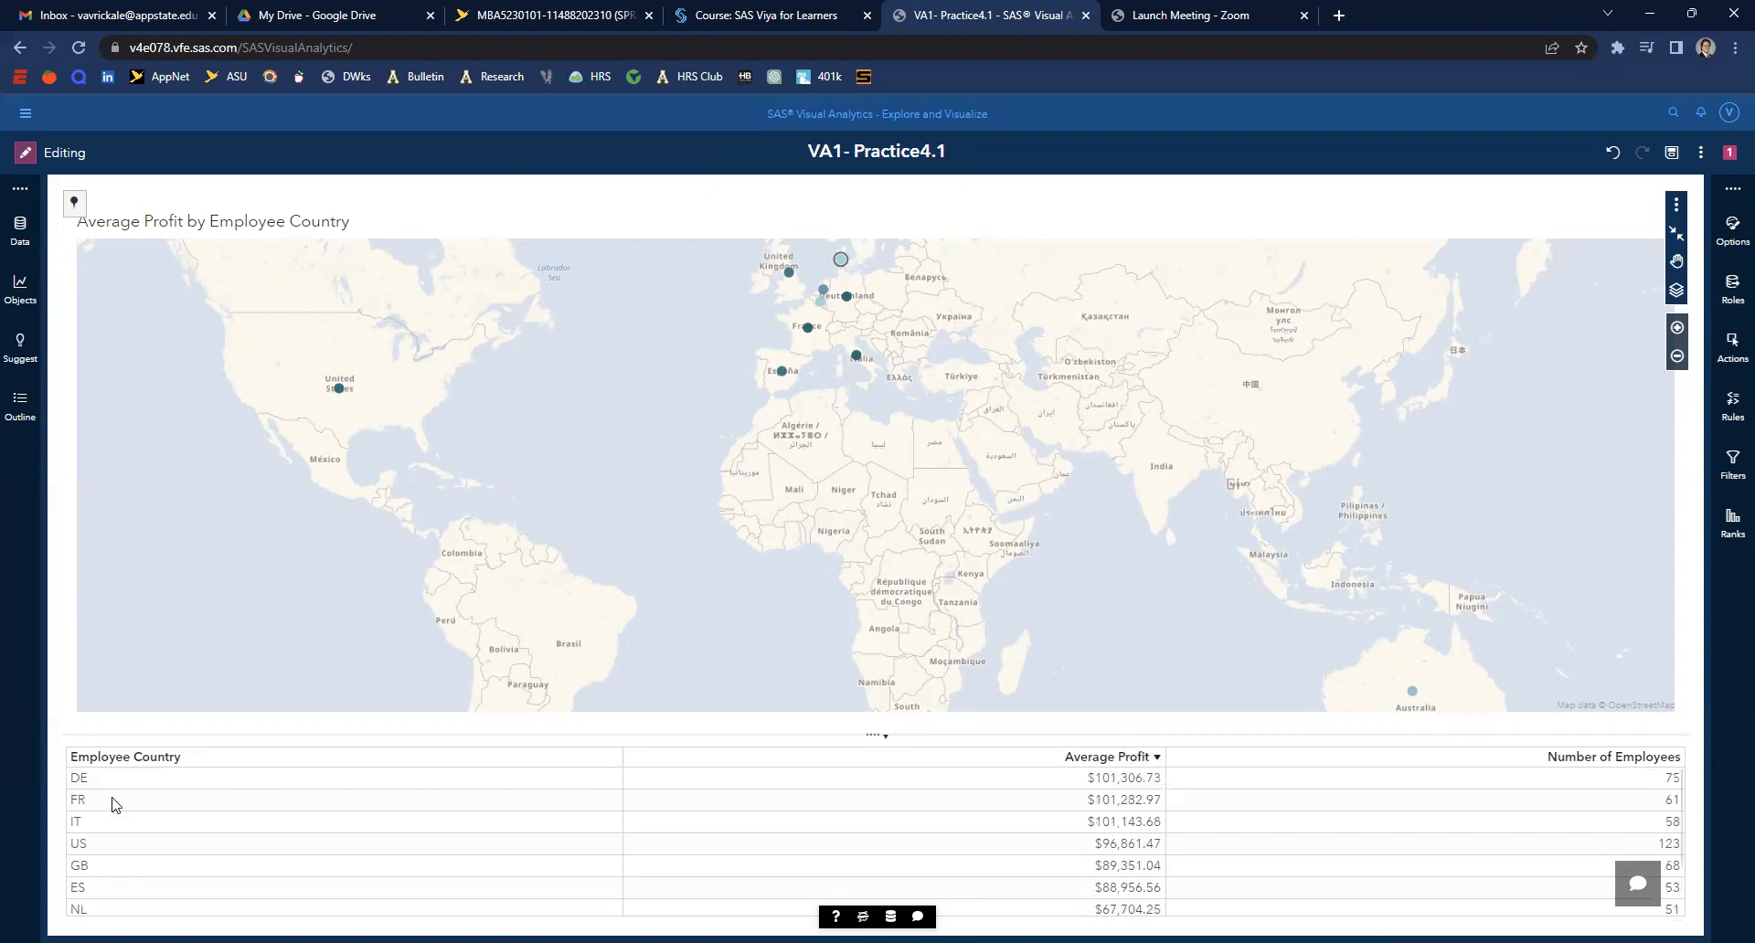
click(77, 784)
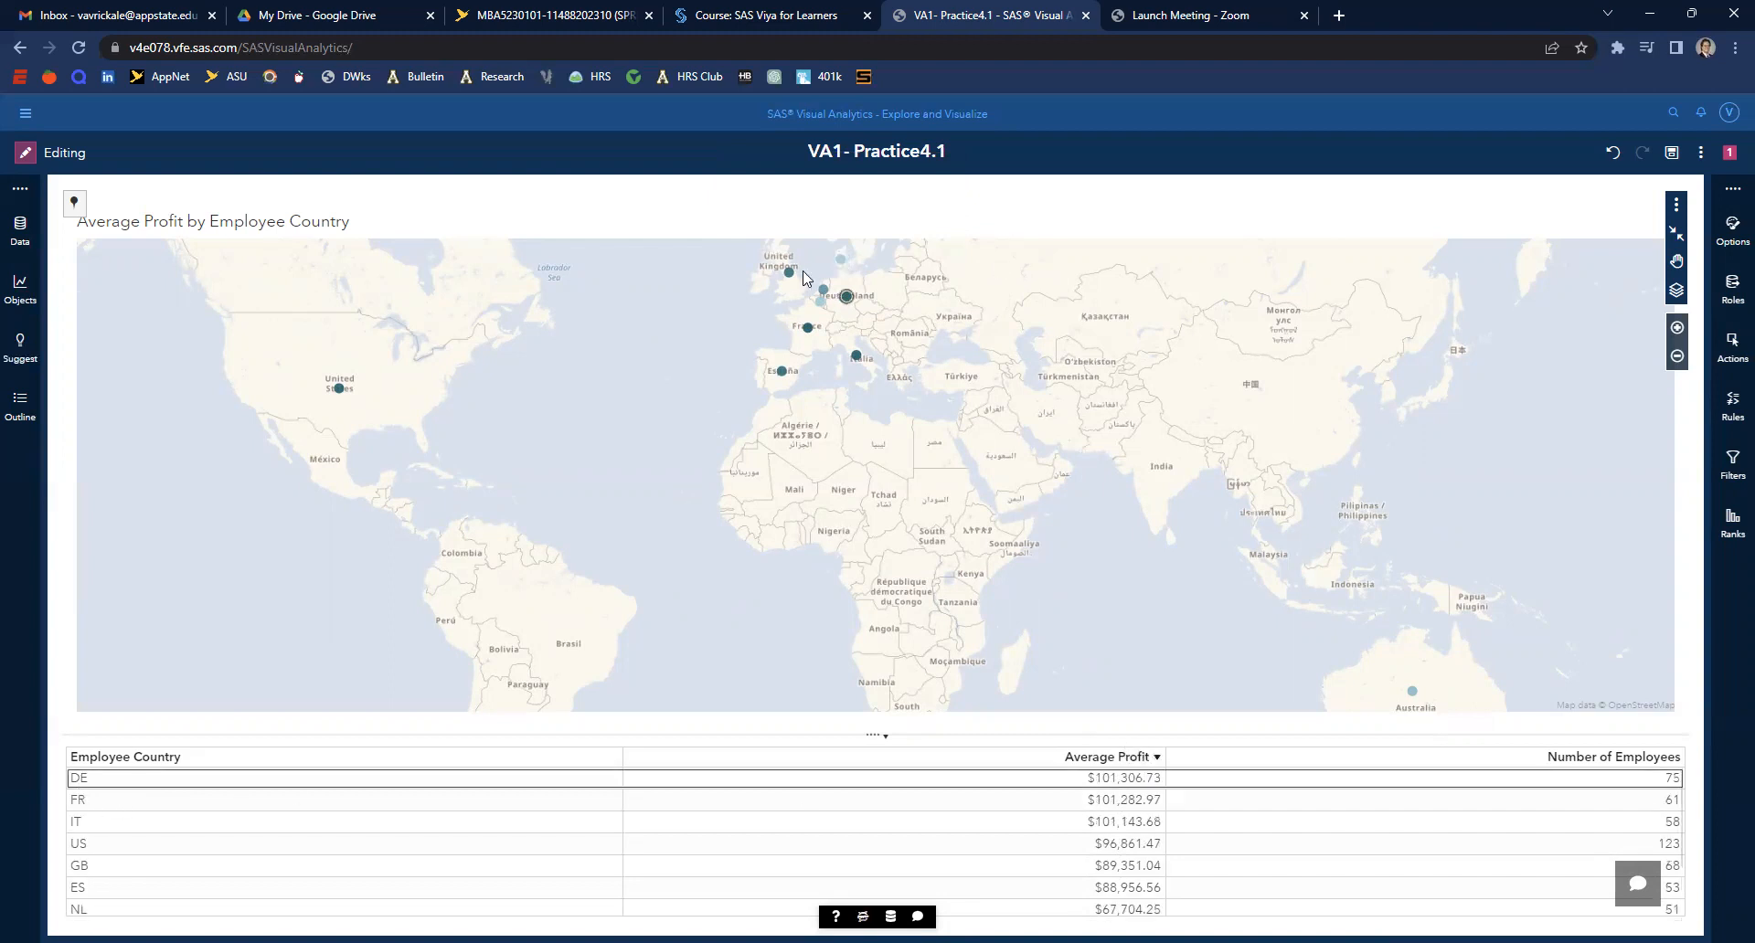
mouse_move(848, 299)
- Sort the details table by Number of Employees in ascending order and select the country in the first row
click(1656, 759)
click(1669, 760)
click(1669, 760)
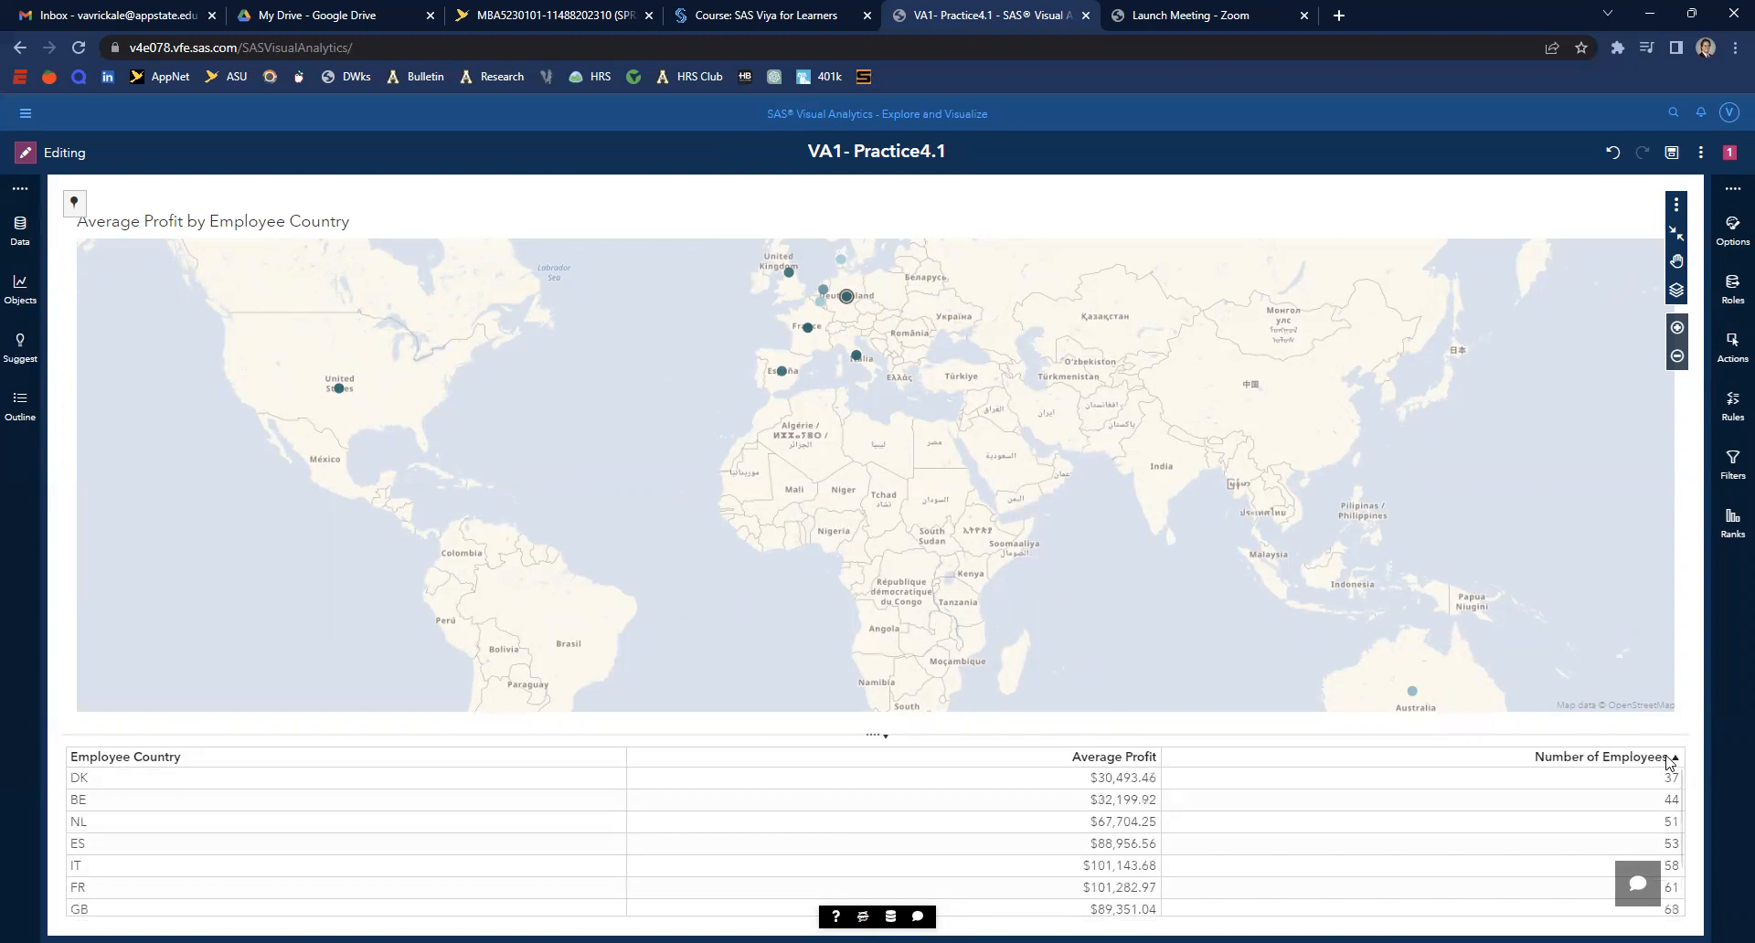
click(73, 784)
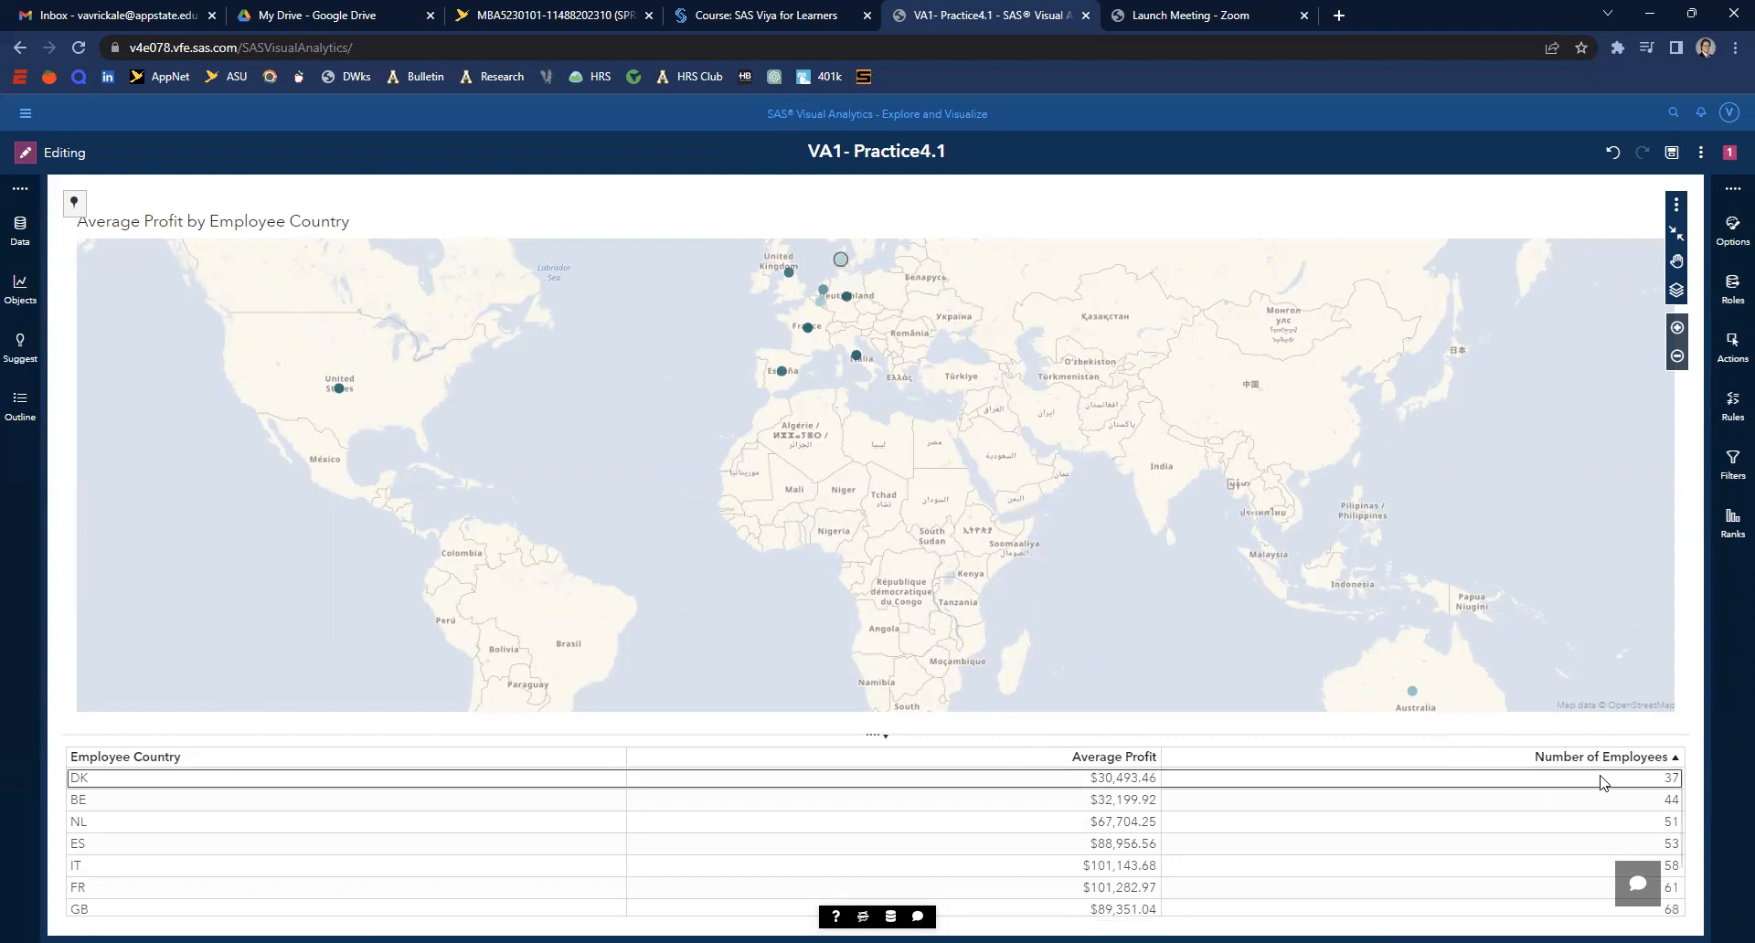
- Sort the details table by Number of Employees in descending order, select the first country, and restore the map to normal size
click(1662, 761)
click(73, 784)
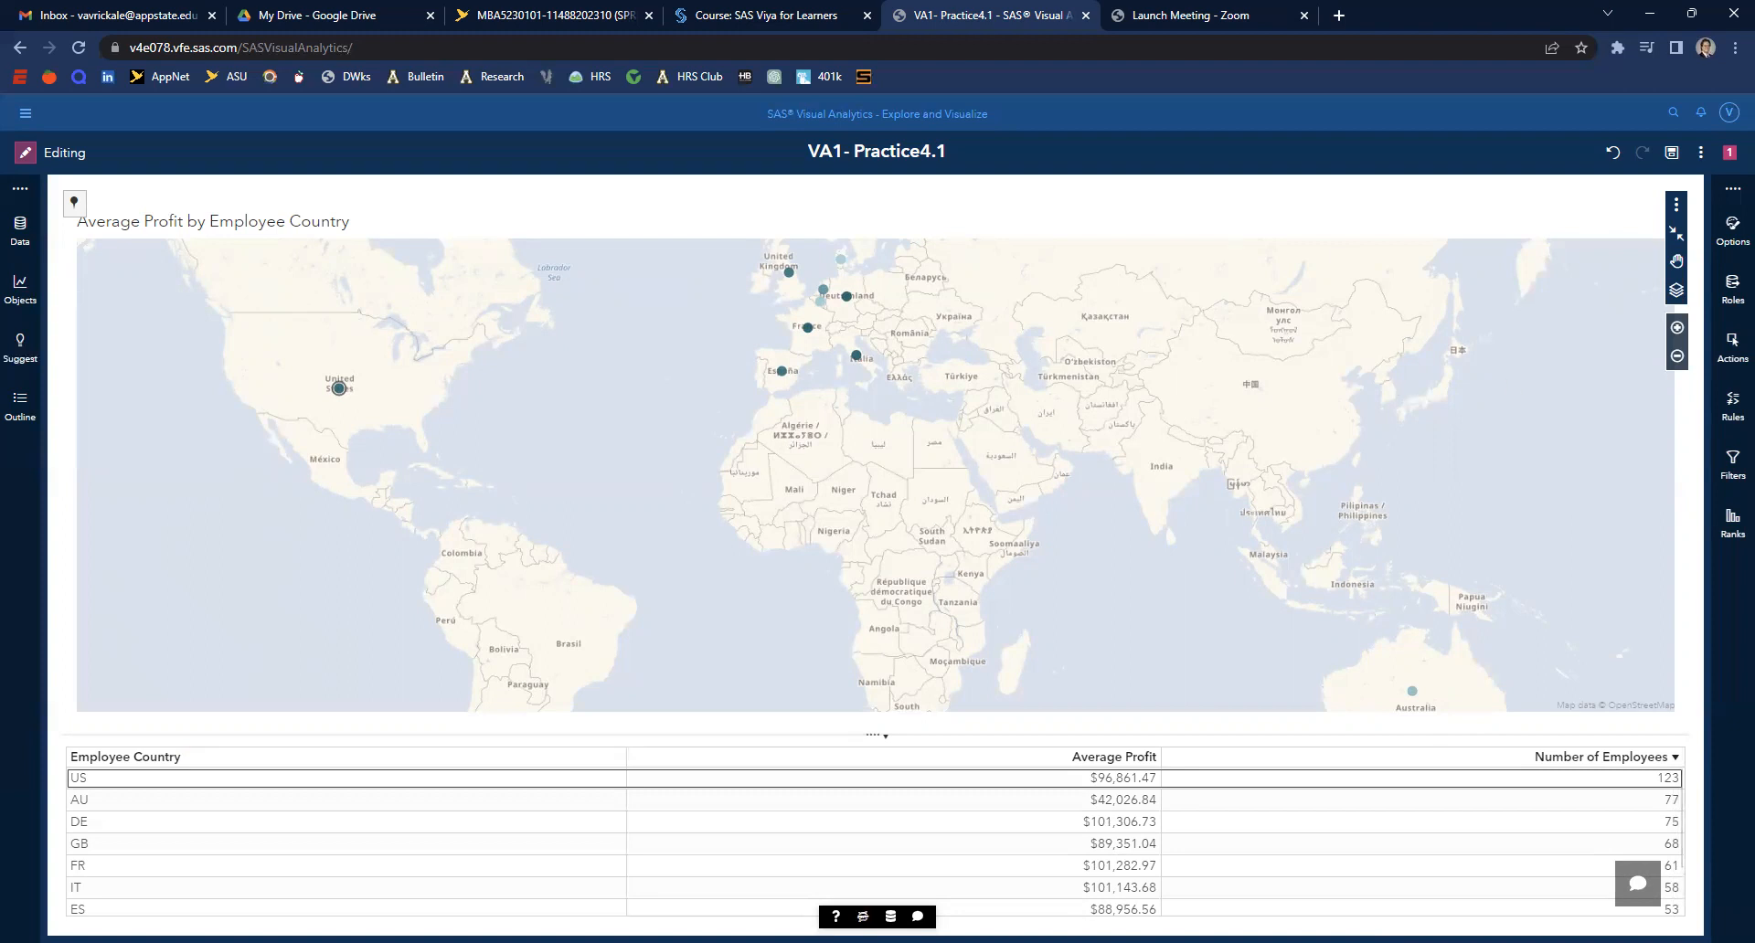
click(1676, 233)
- Add a dual axis bar-line chart across the page beneath the geo map and the job title bar chart
click(20, 291)
click(125, 253)
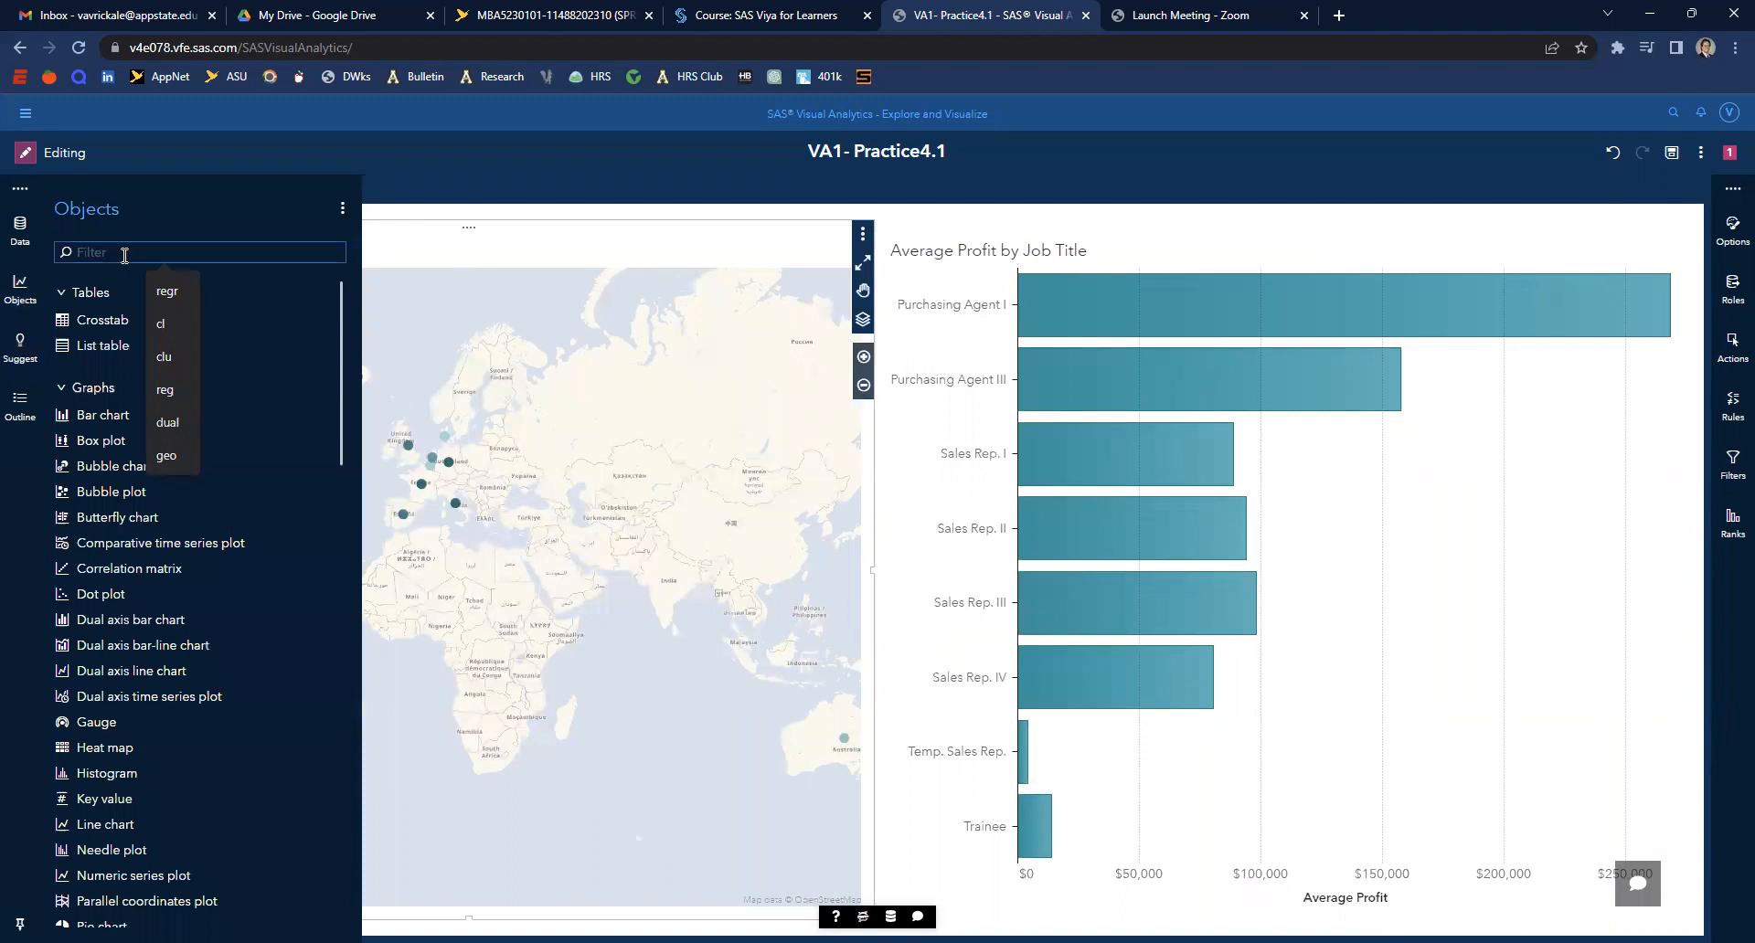
text(dual)
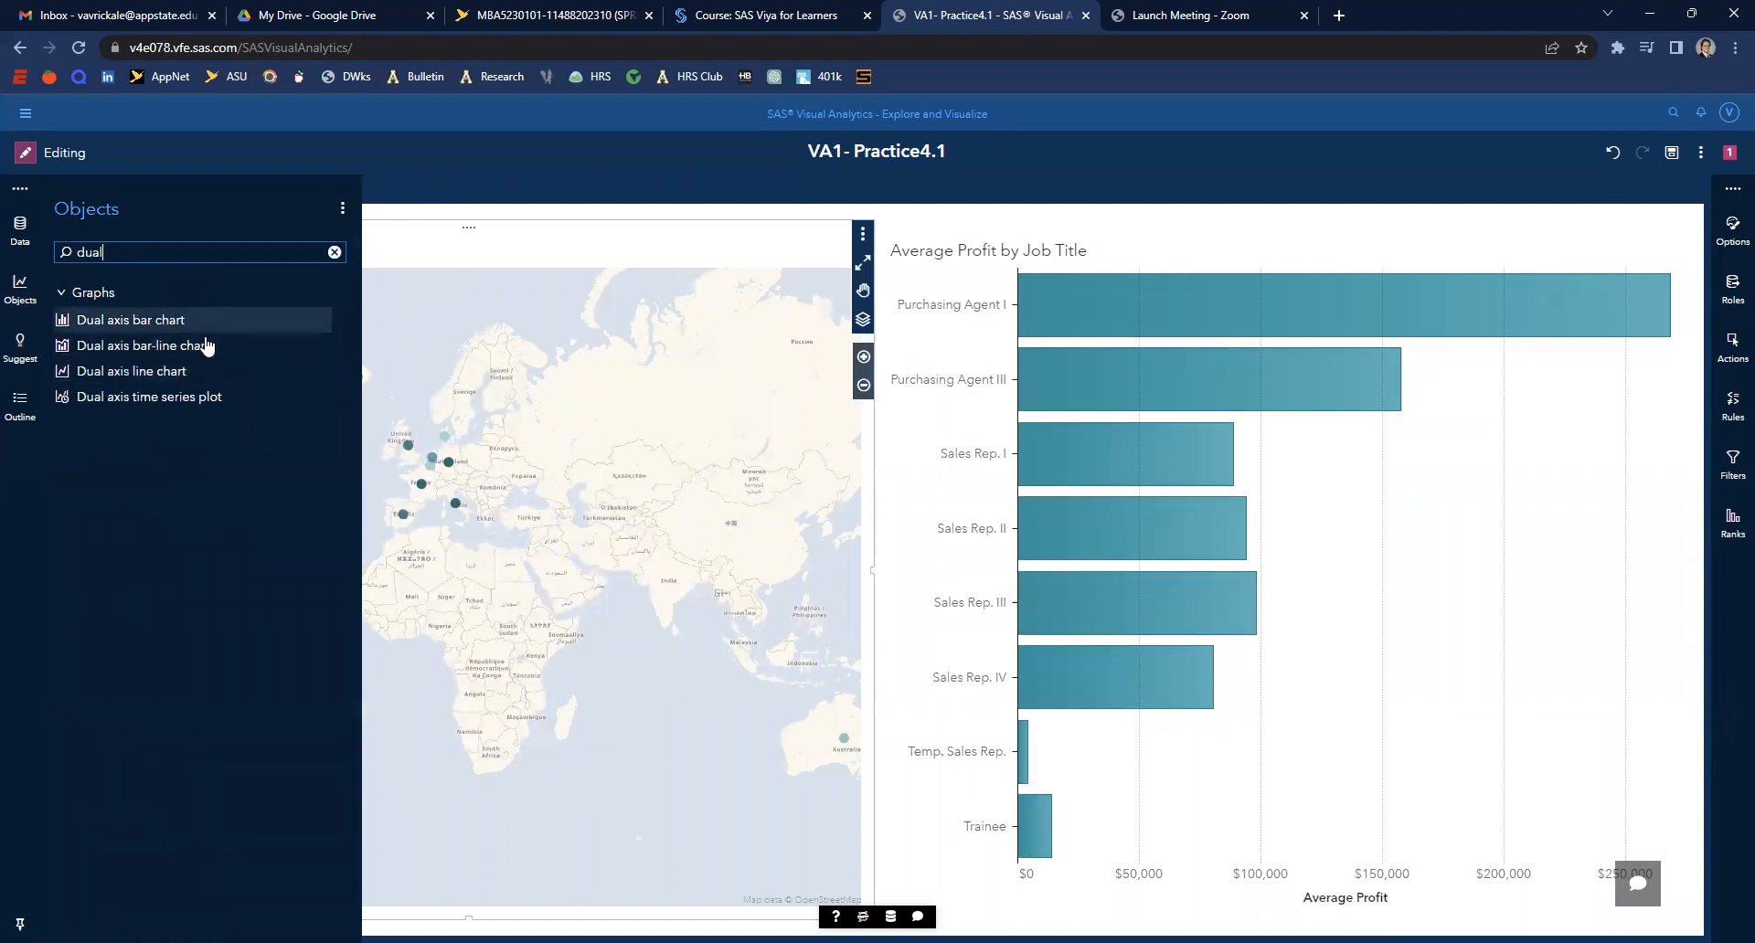
drag(207, 348, 828, 909)
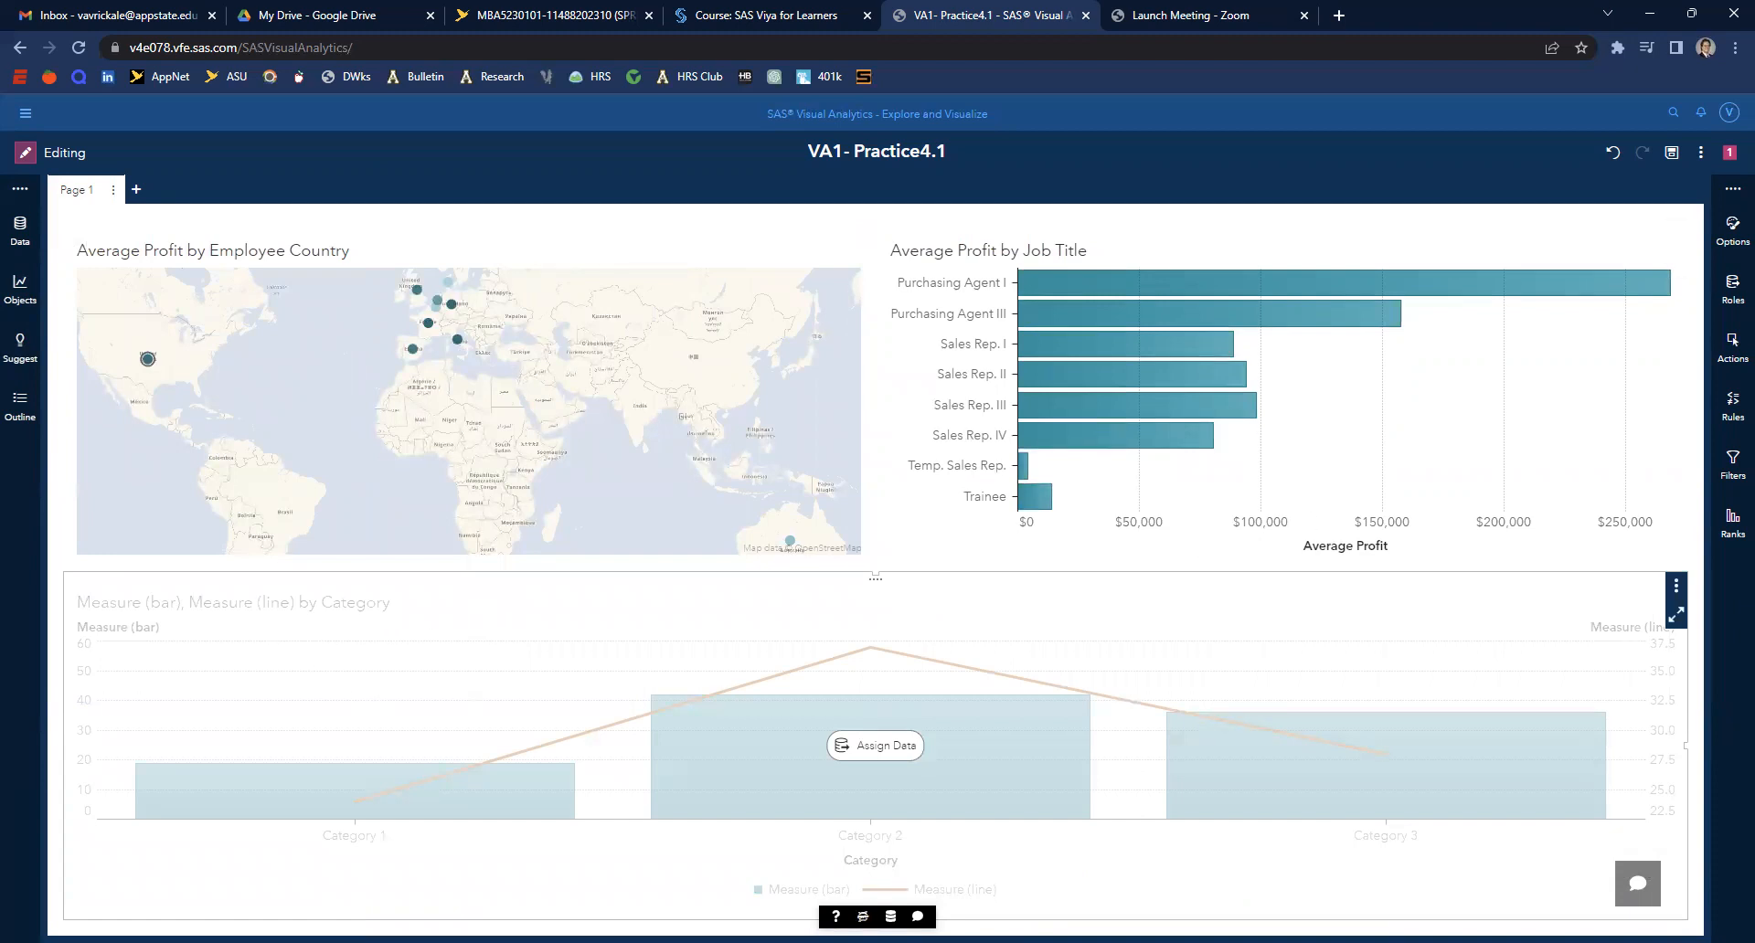
- Assign Anniversary Month as the bar-line chart's category, Number of Employees as the bar measure and Average Profit as the line measure
click(1733, 289)
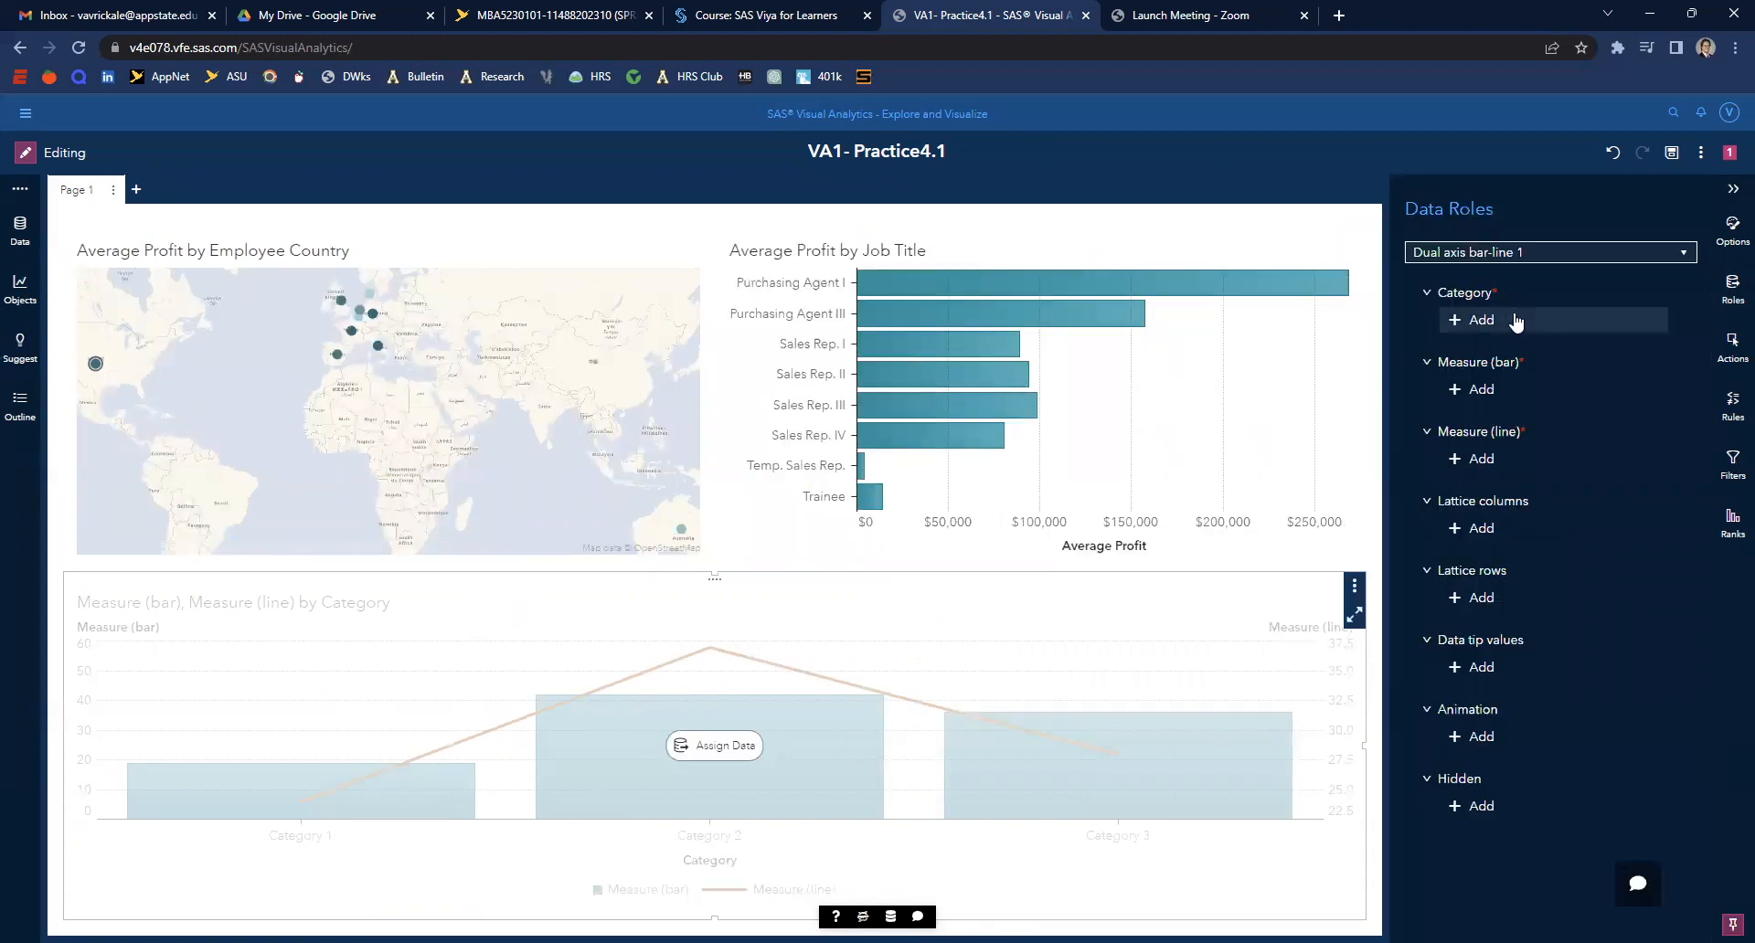
click(1517, 321)
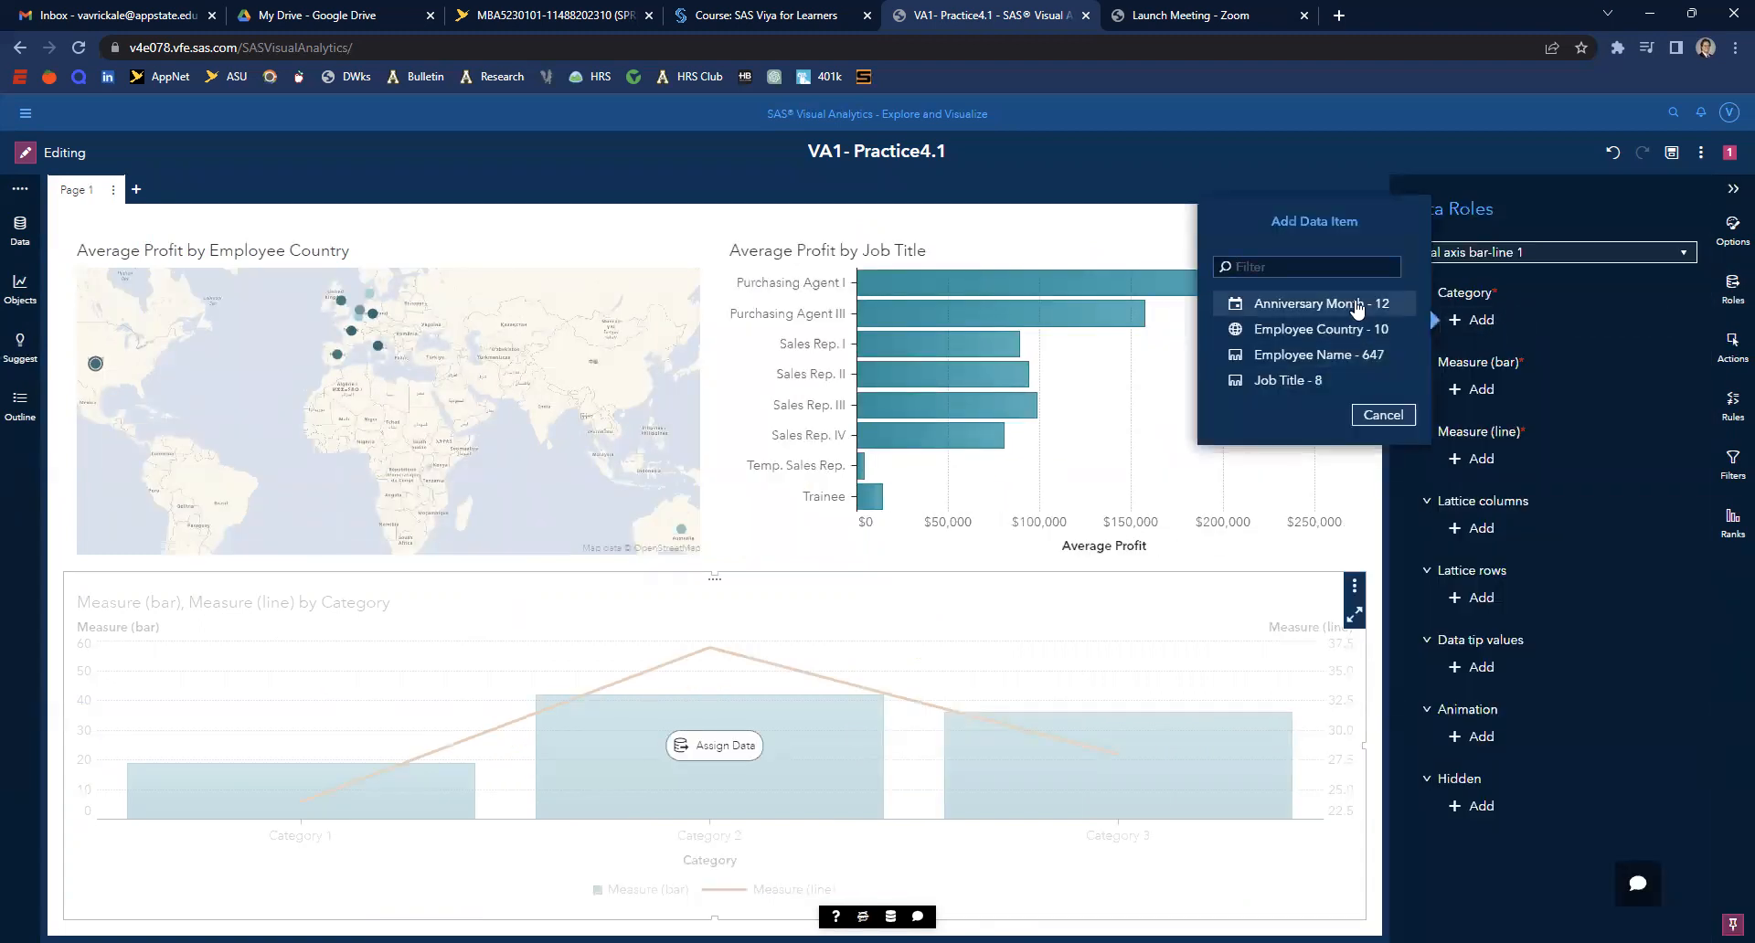
key(Return)
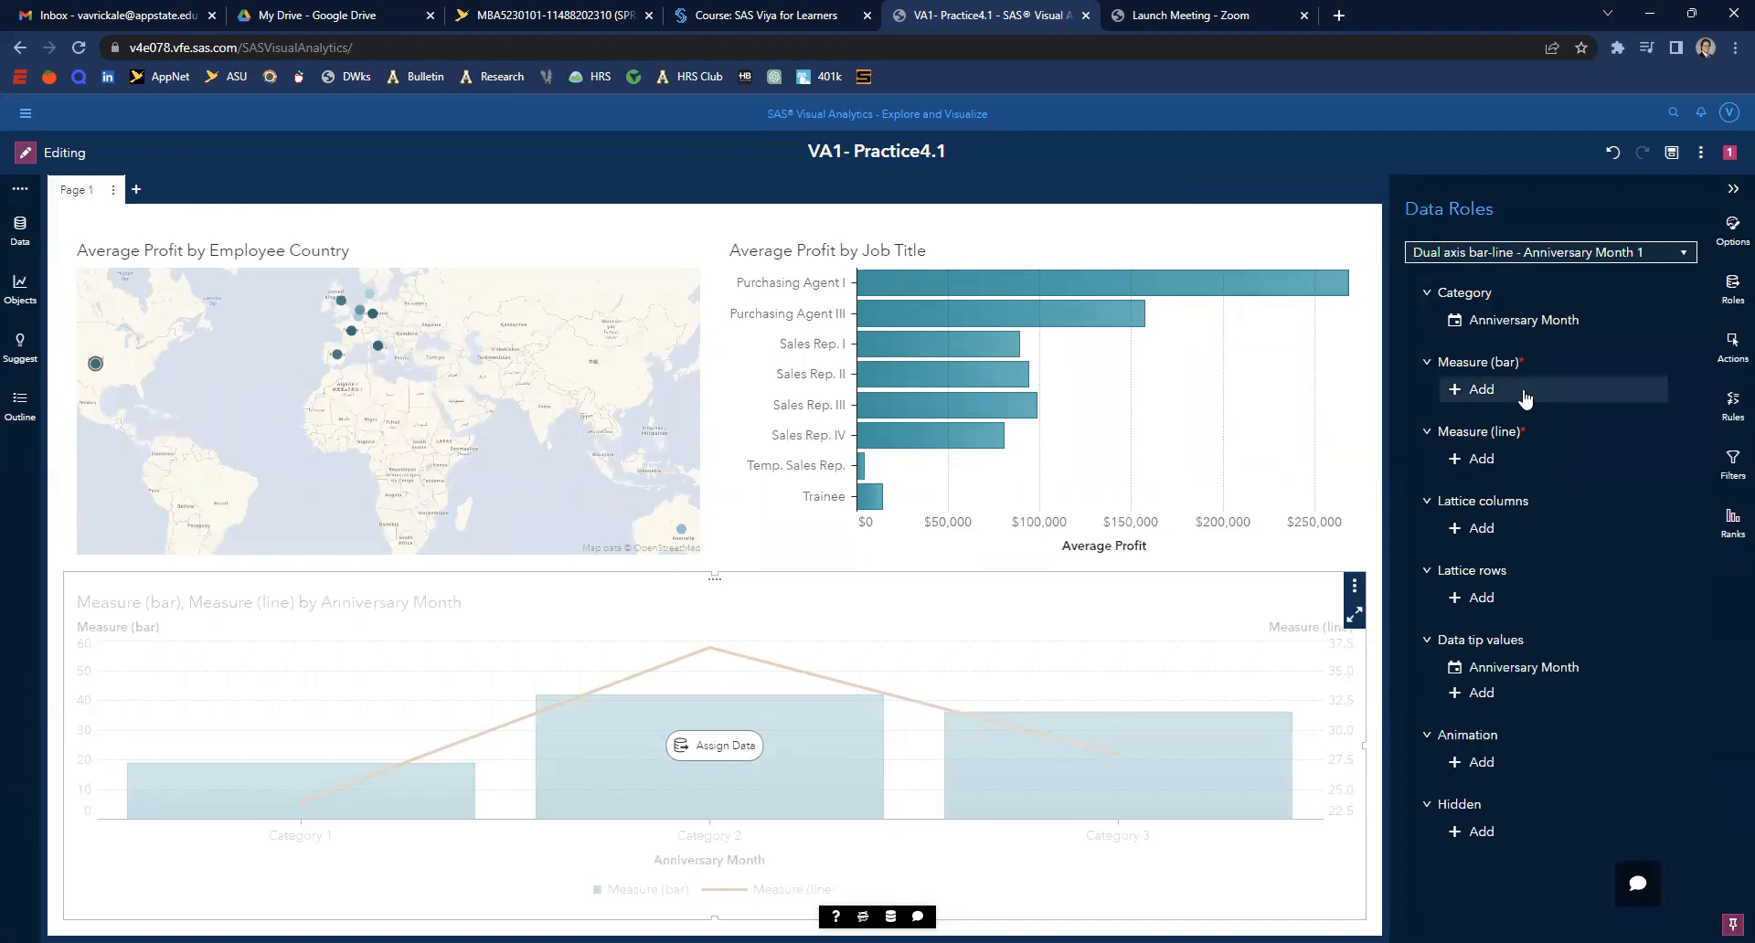
click(1513, 400)
click(1368, 438)
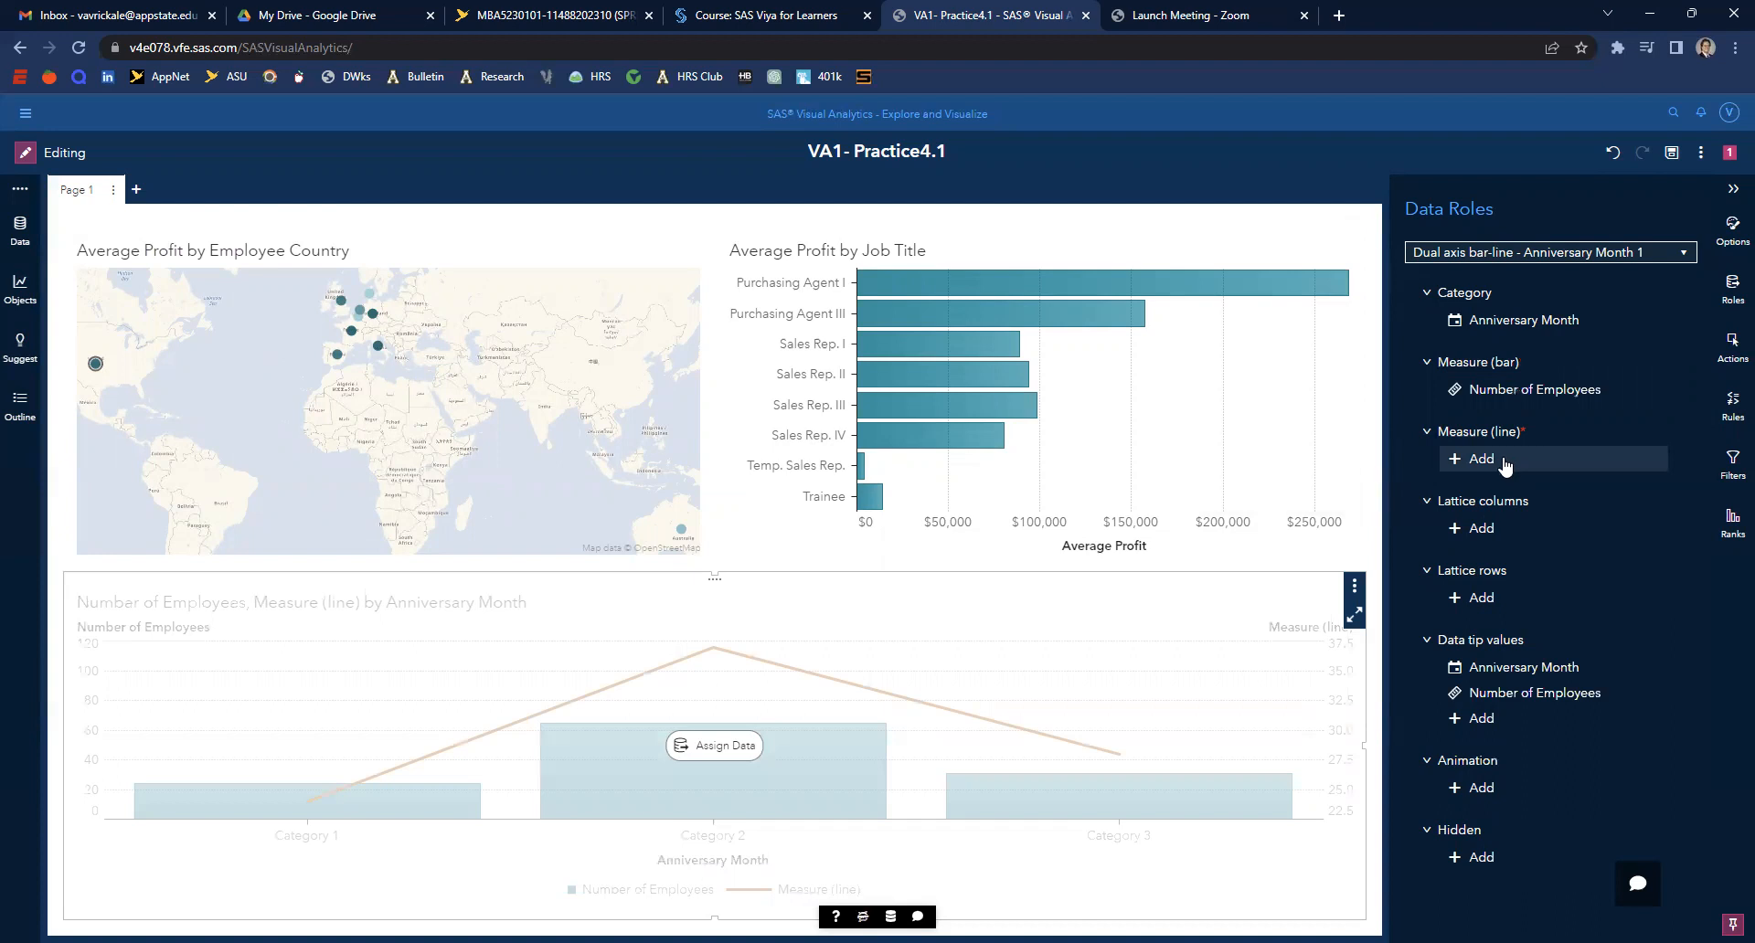
click(1481, 459)
click(1374, 472)
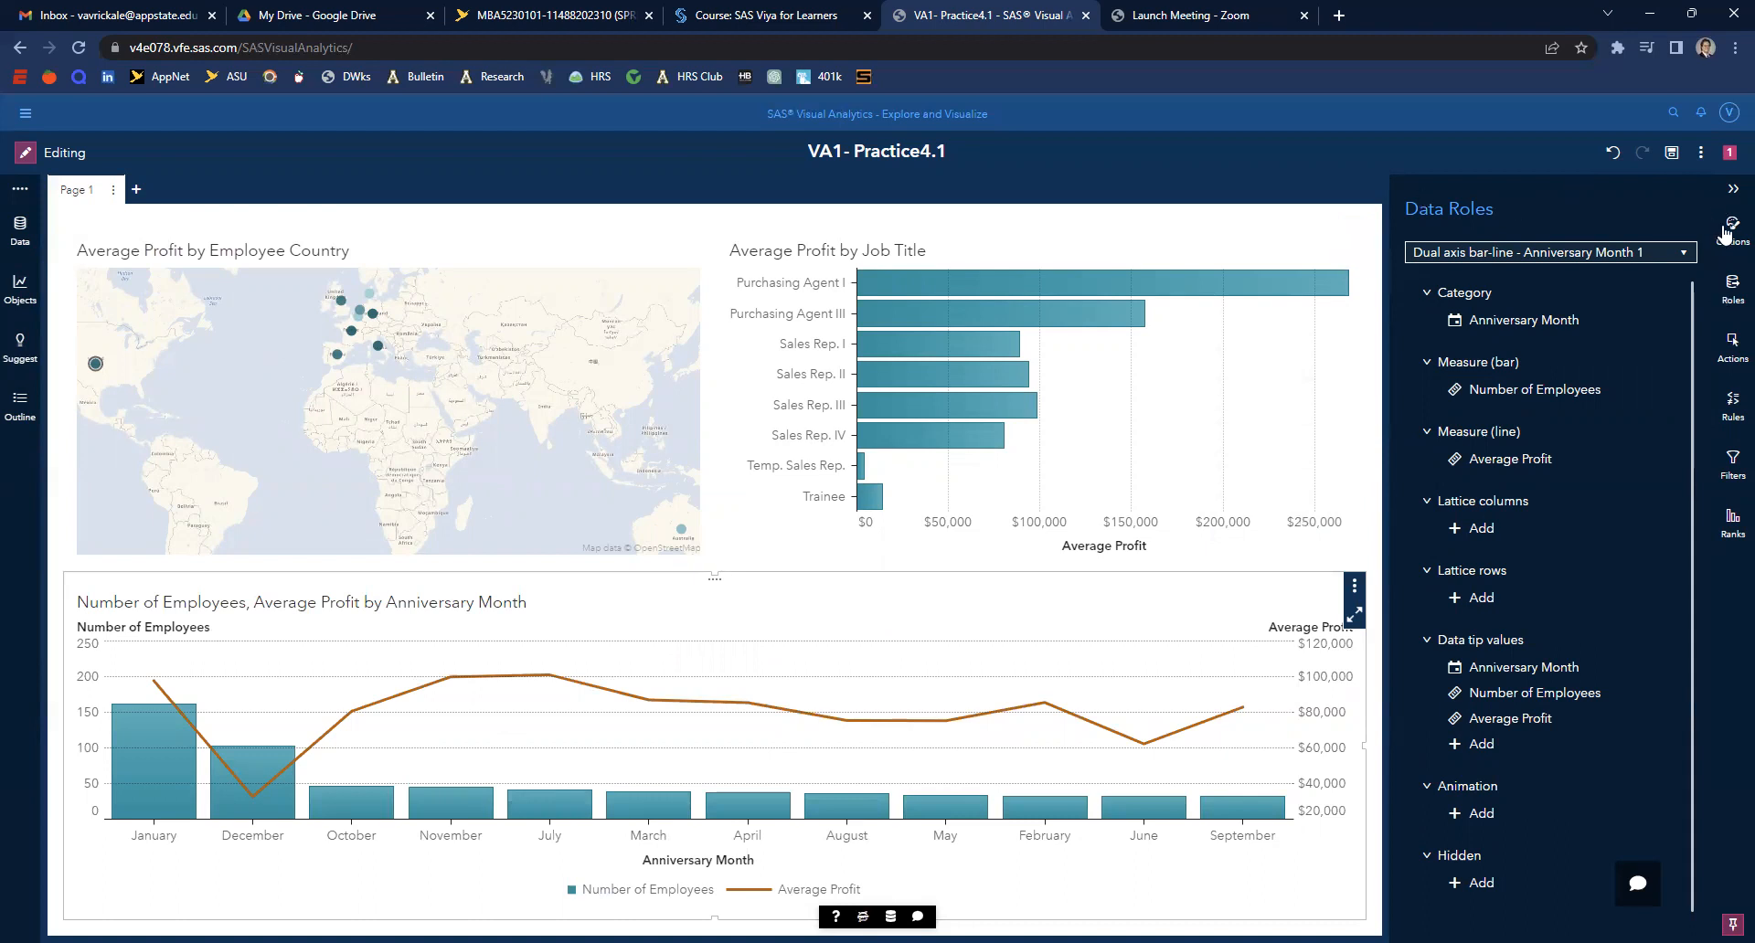
- Turn on markers for the line in the bar-line chart
click(1724, 233)
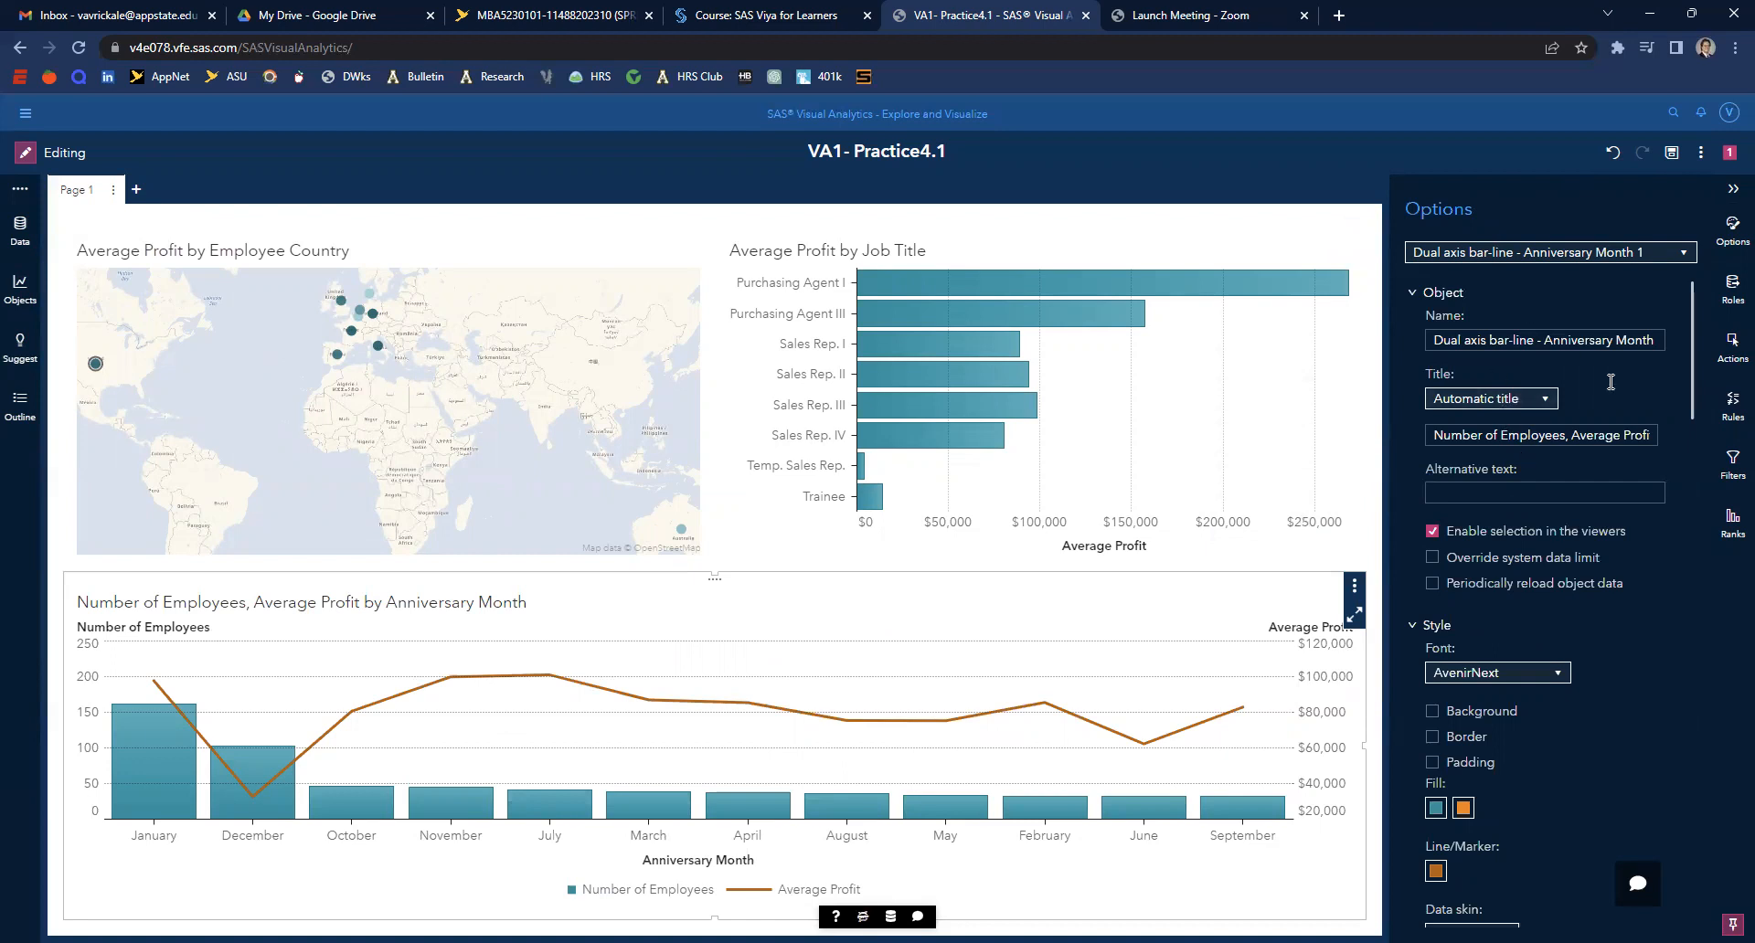
scroll(1508, 438, down, 5)
scroll(1520, 546, down, 6)
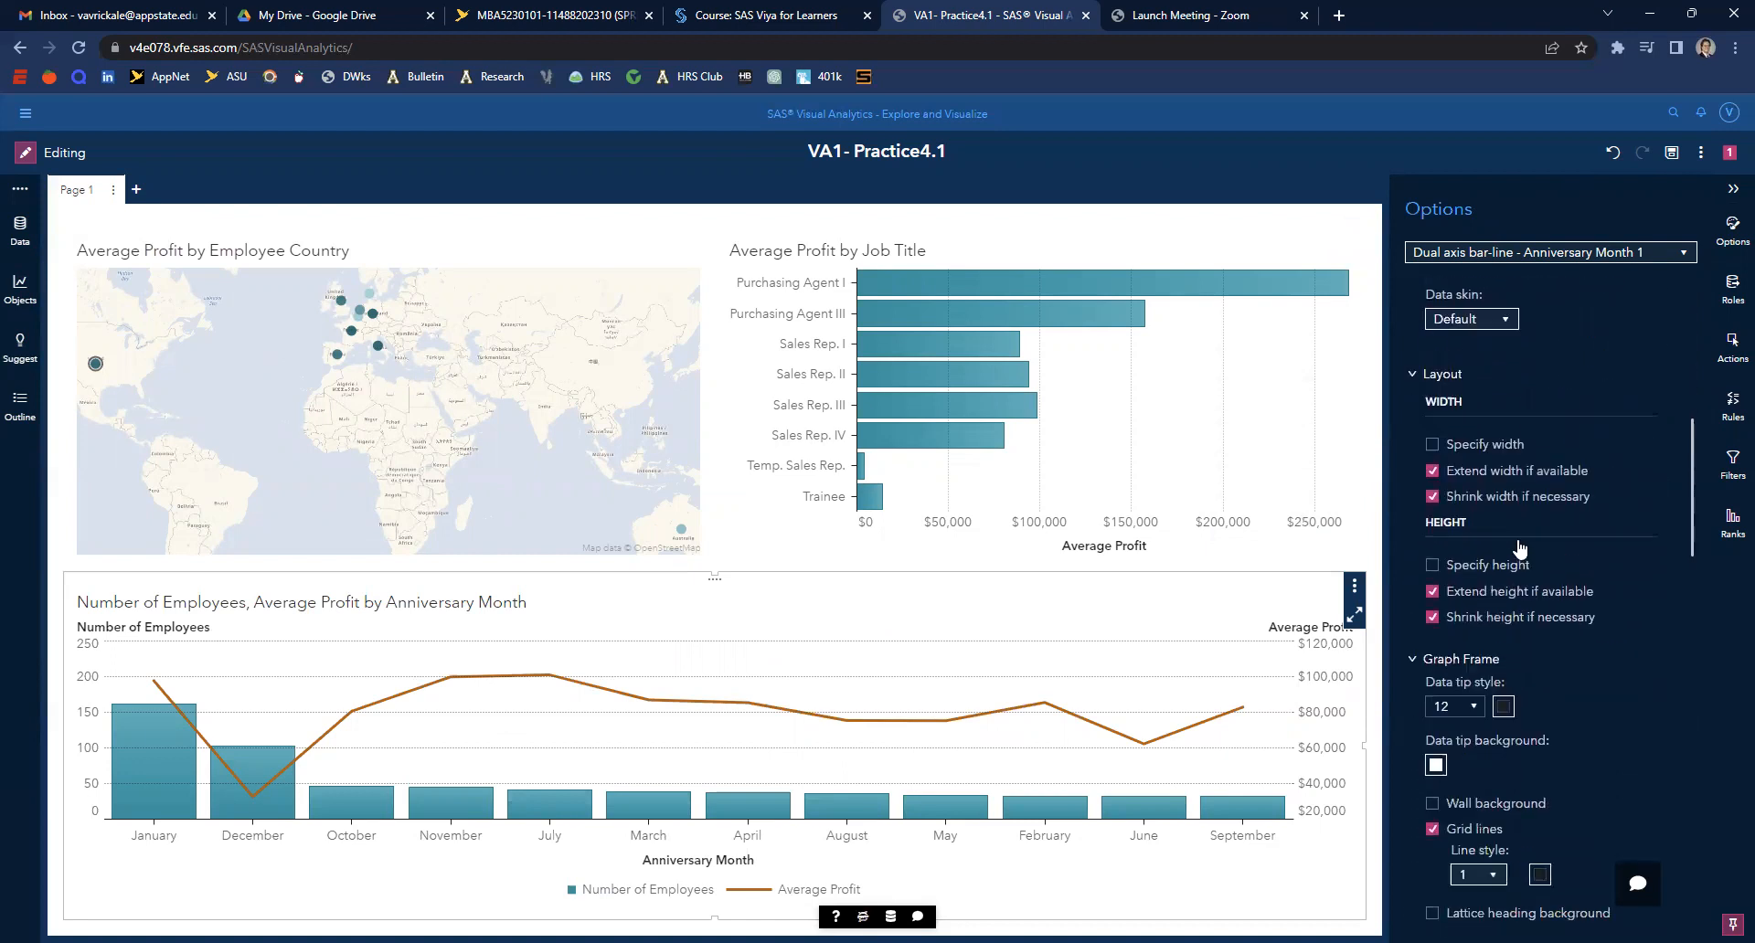
scroll(1501, 612, down, 2)
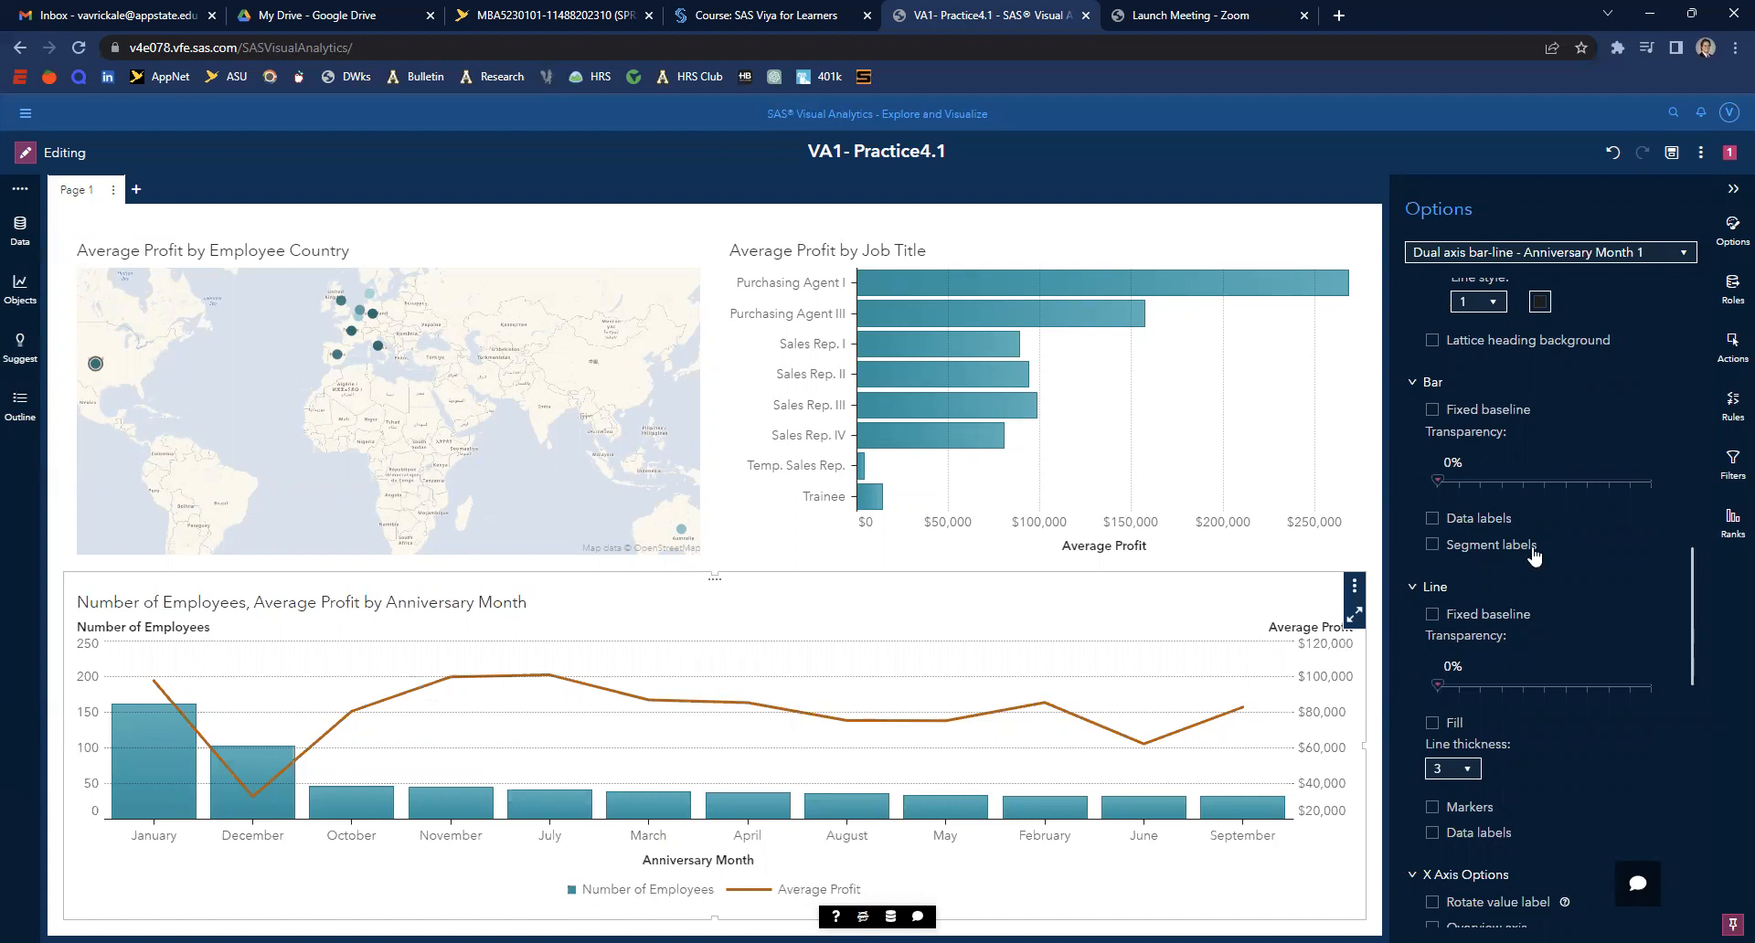
click(1534, 806)
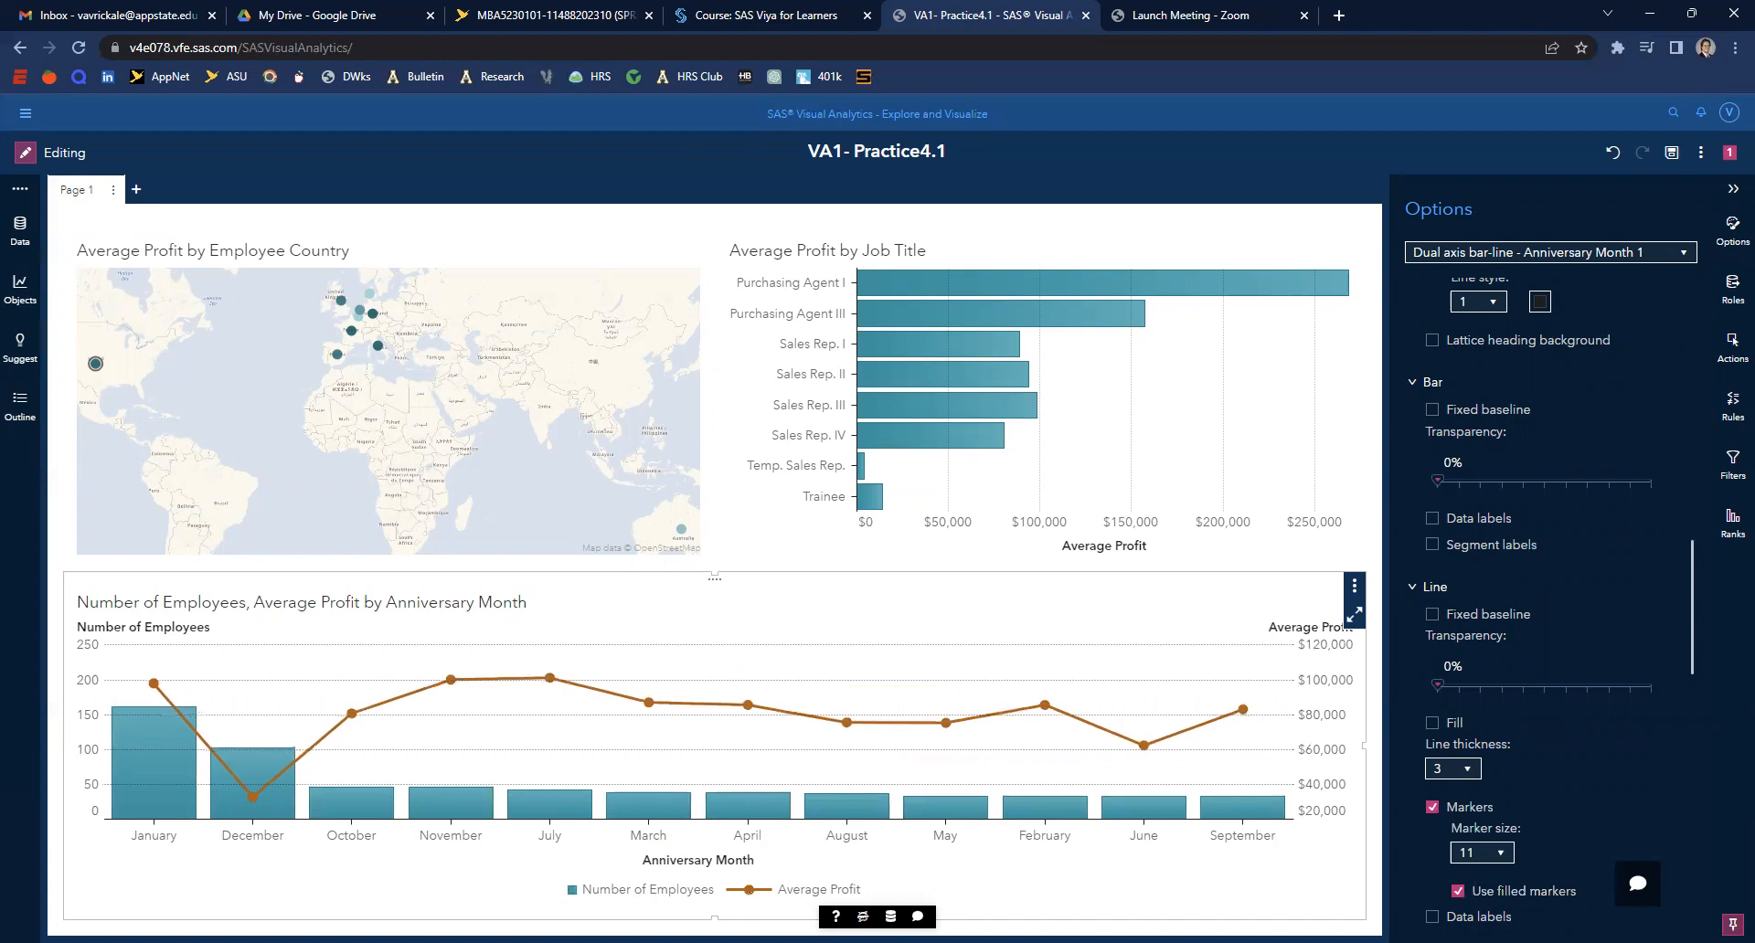
click(1732, 189)
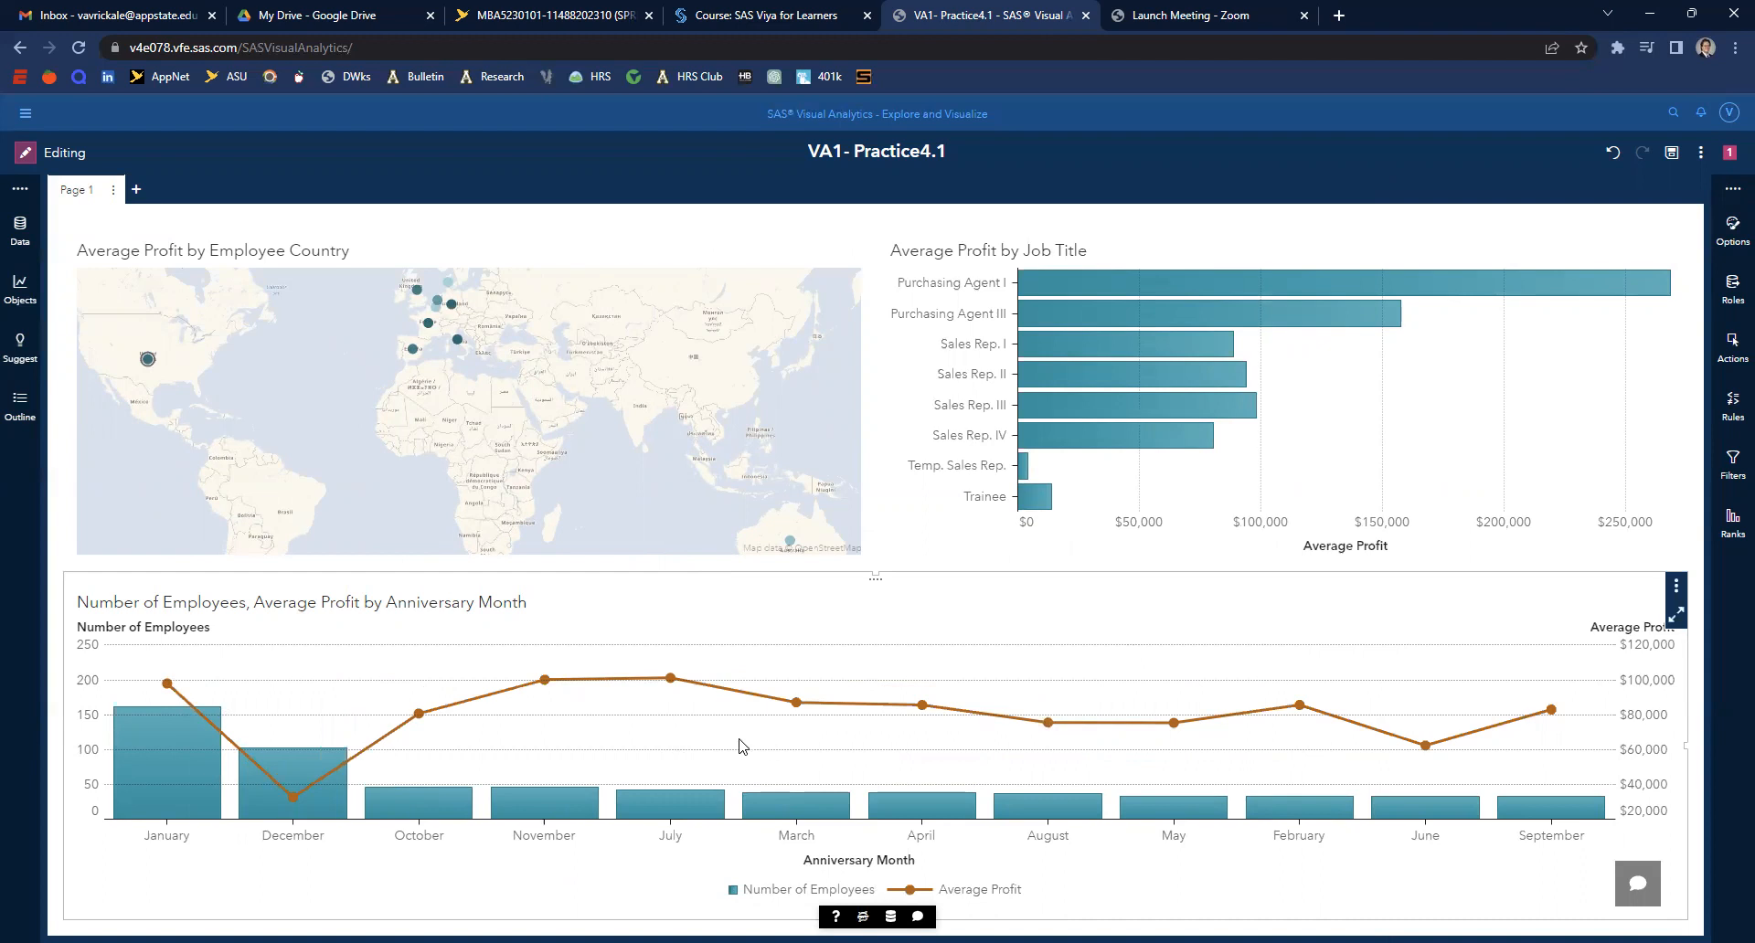
- Sort the bar-line chart by Anniversary Month in ascending order
right_click(837, 866)
mouse_move(954, 350)
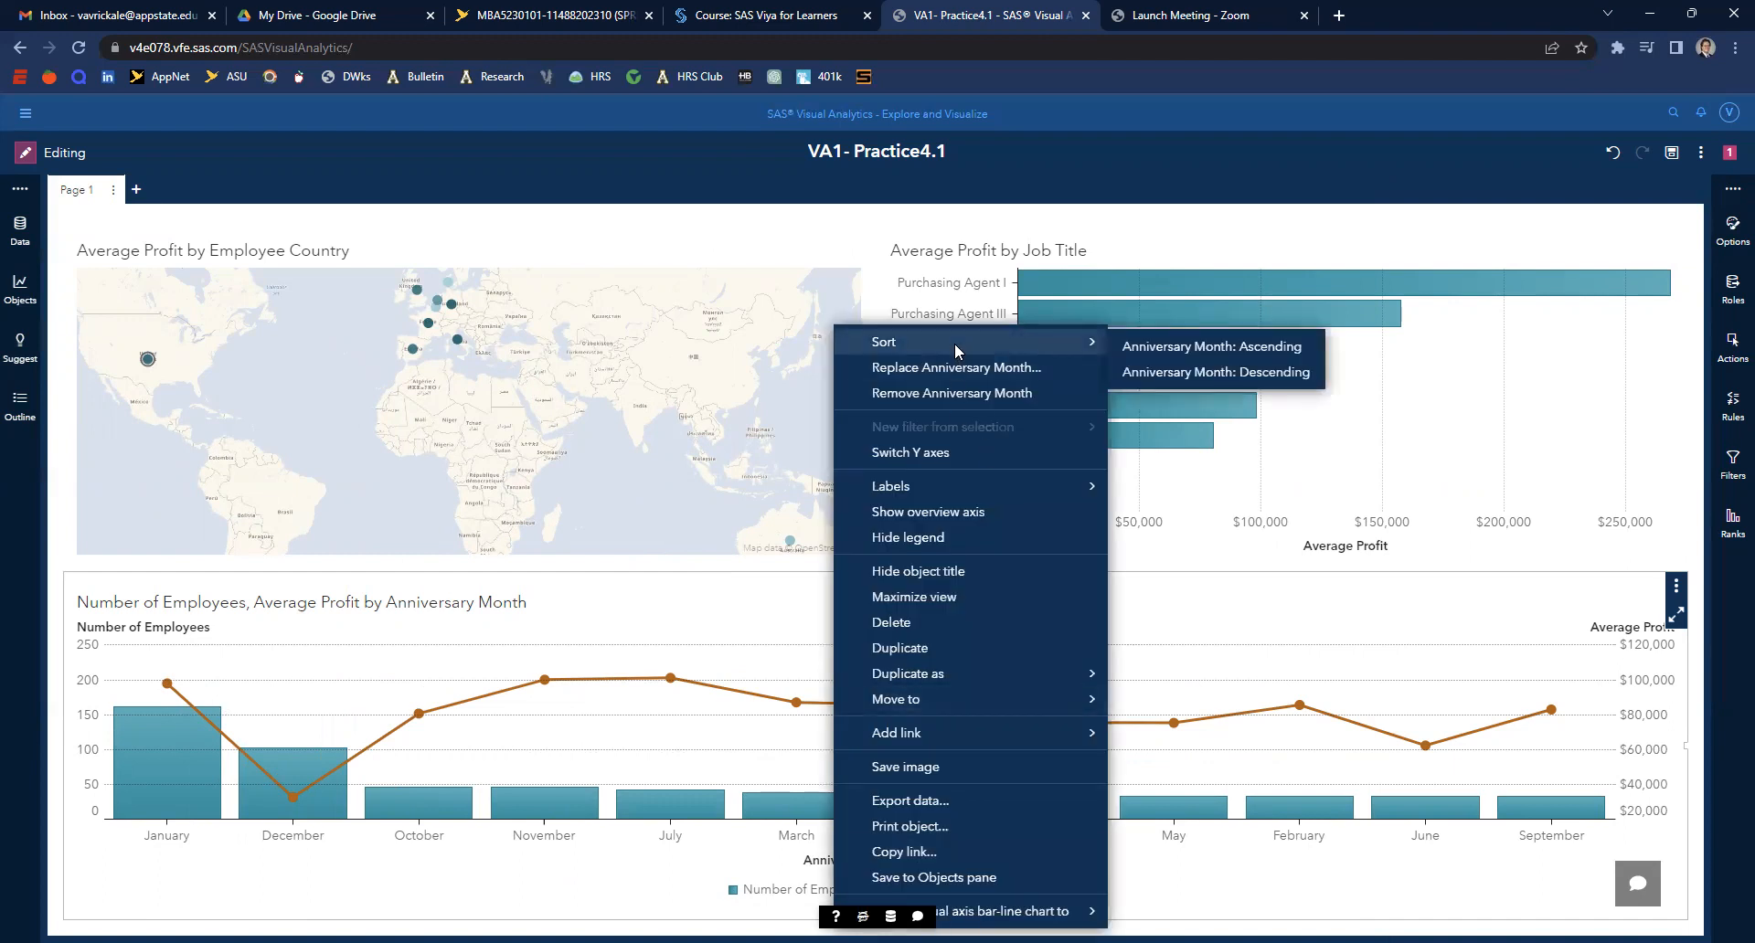
click(1195, 353)
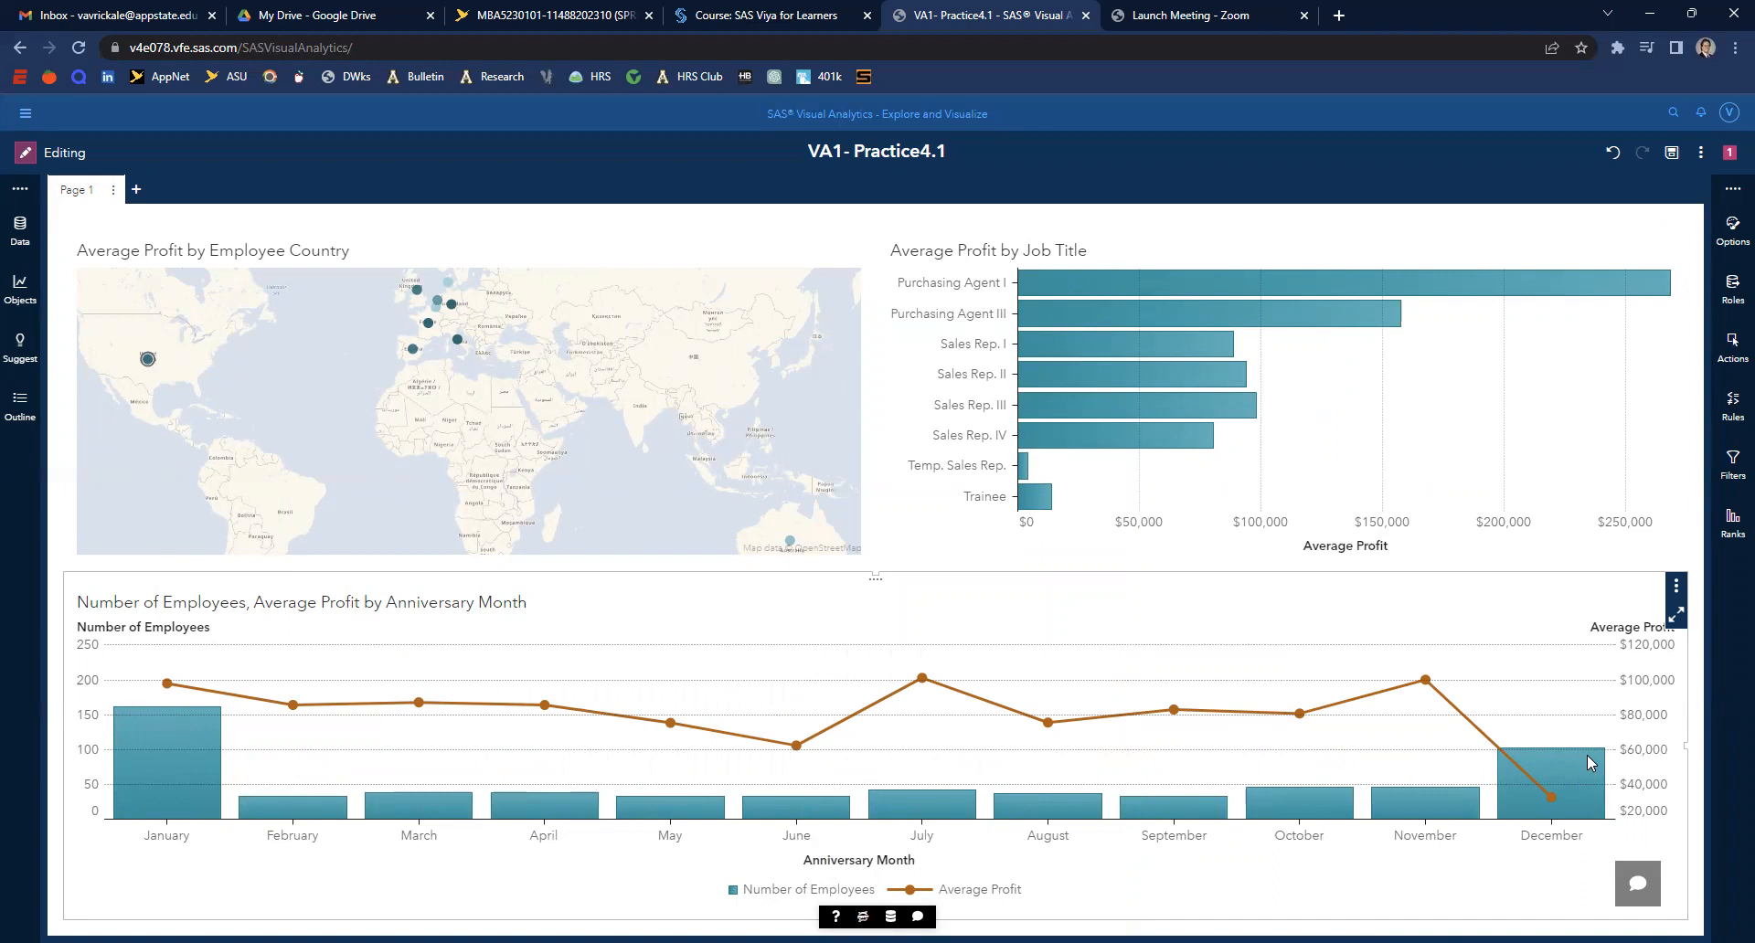
- Maximize the bar-line chart and sort its details table in descending order by Number of Employees and by Average Profit to compare months
mouse_move(124, 759)
click(1676, 615)
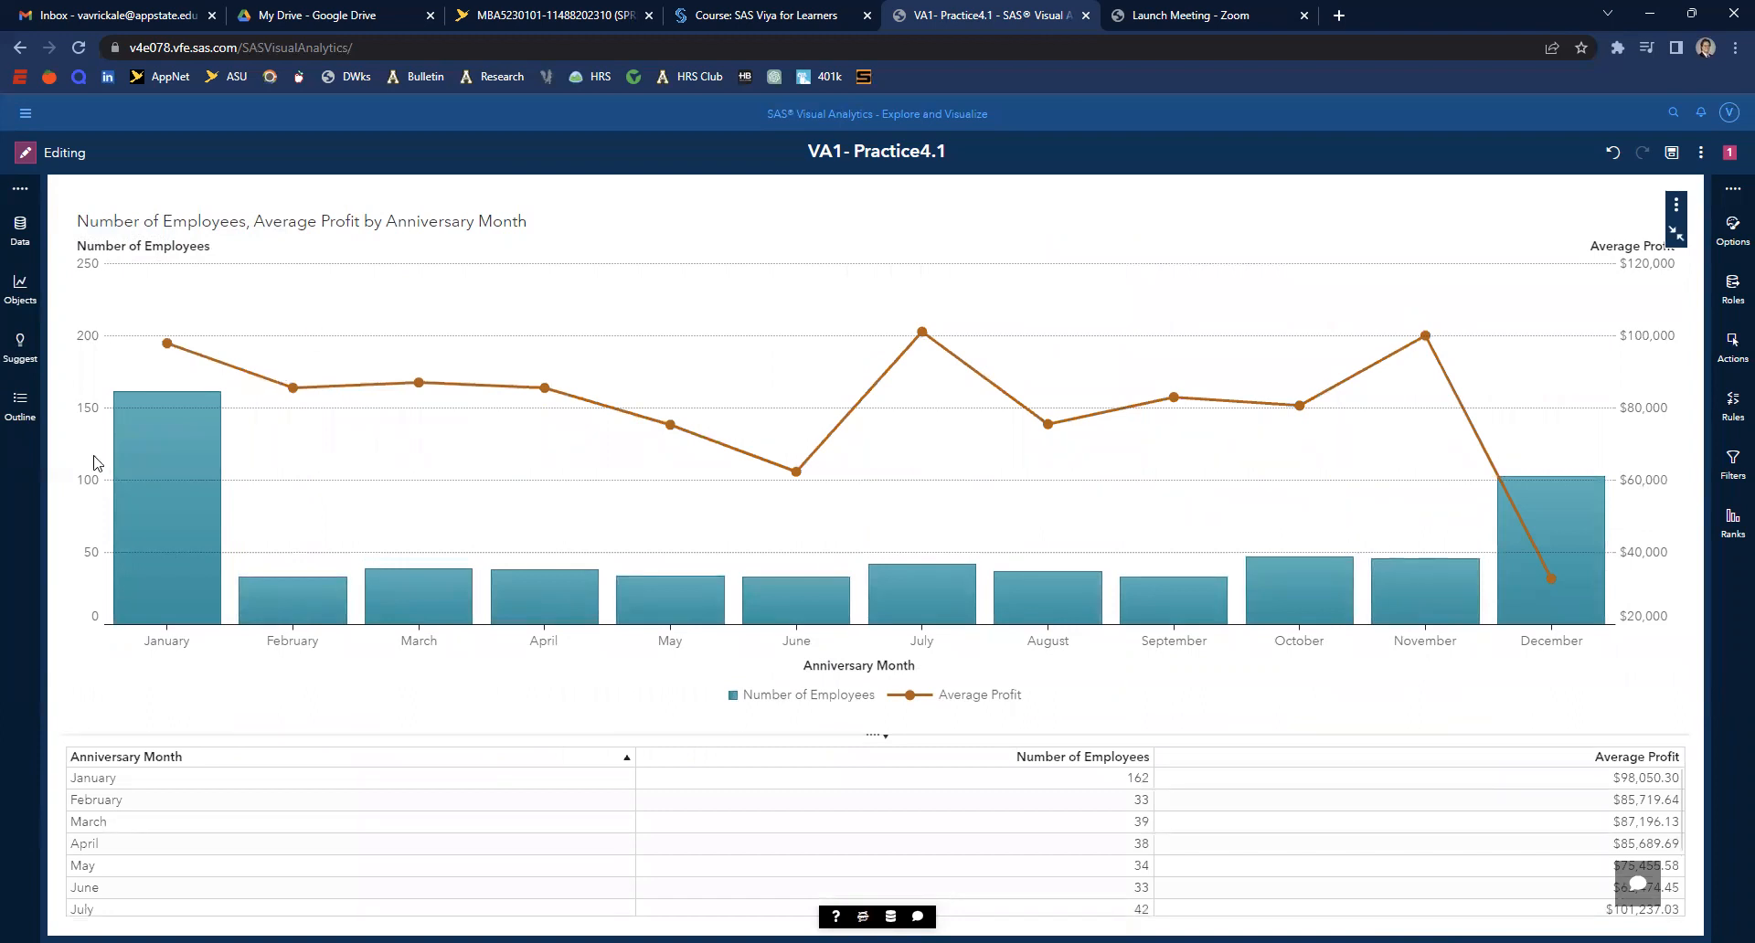
click(1137, 759)
click(1139, 759)
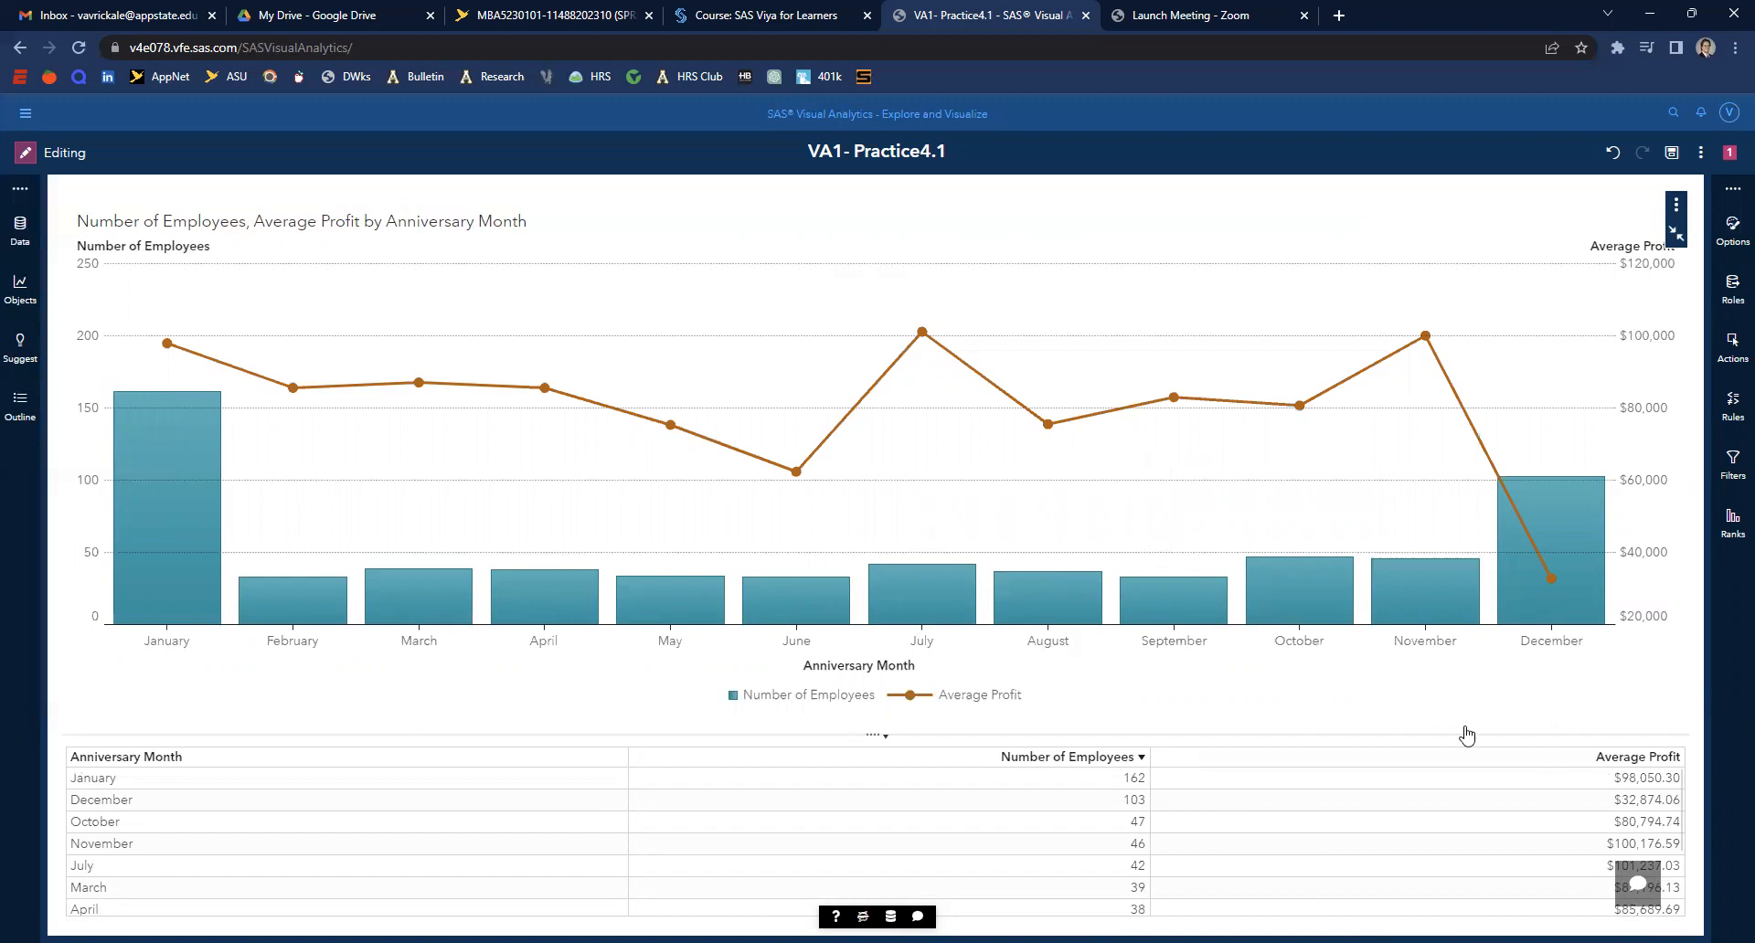
click(1651, 759)
click(1654, 759)
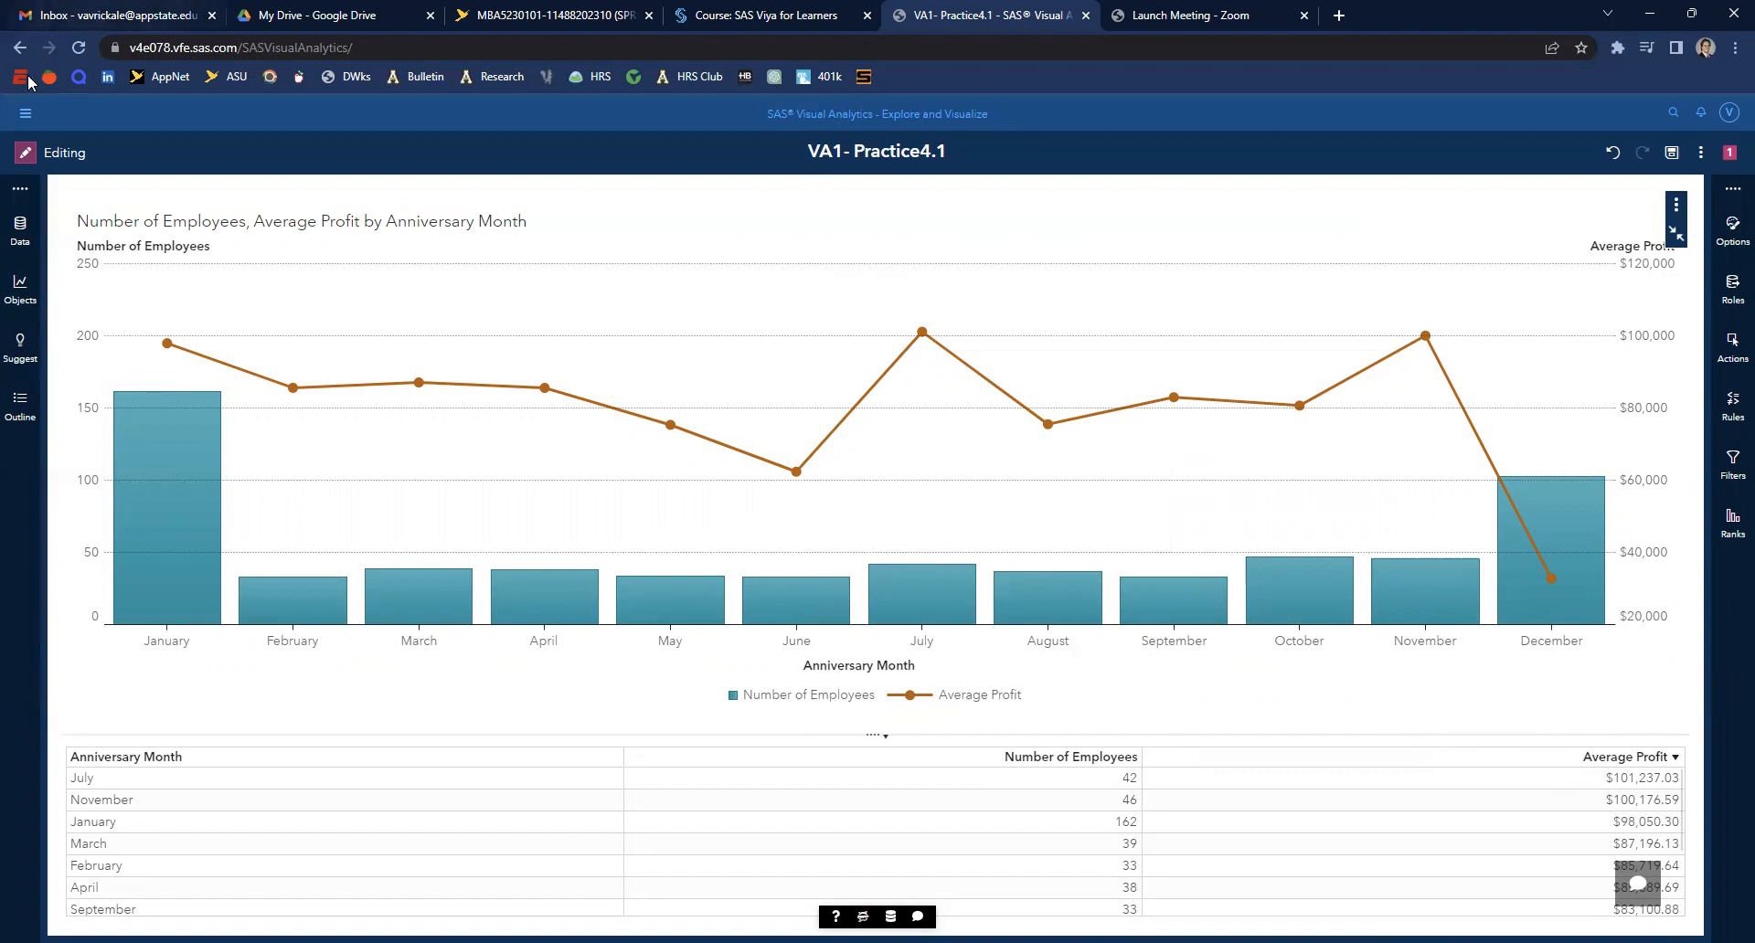
- Open the VA1- Practice4.2a report
click(25, 114)
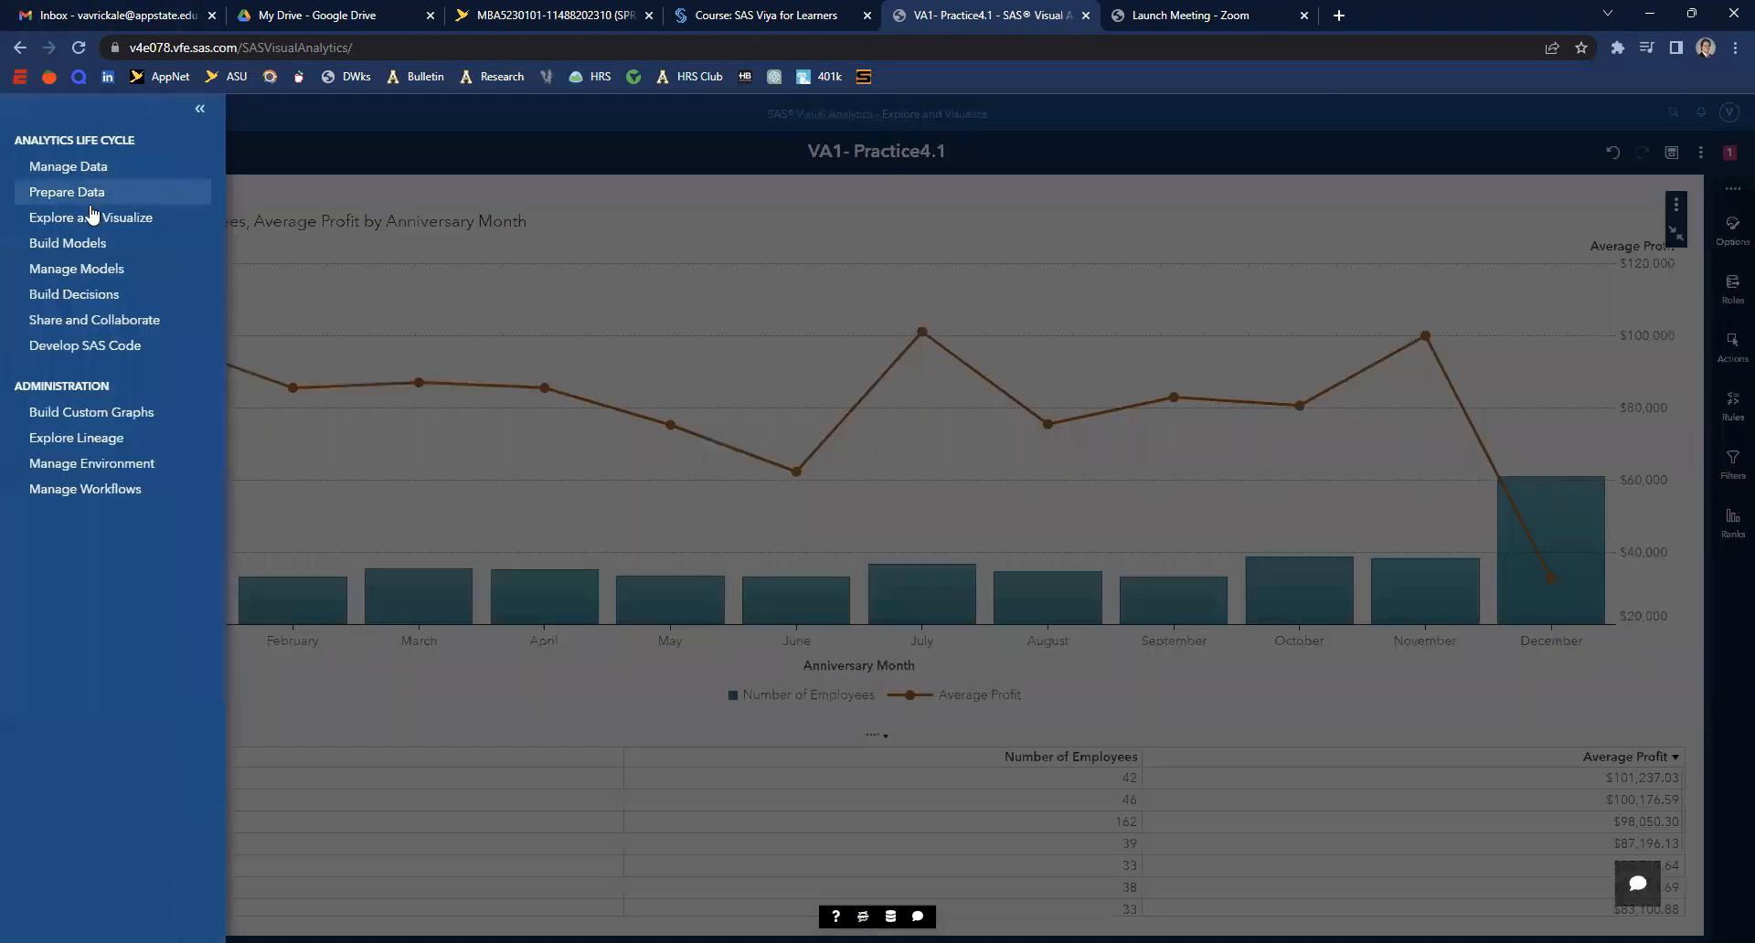
click(370, 253)
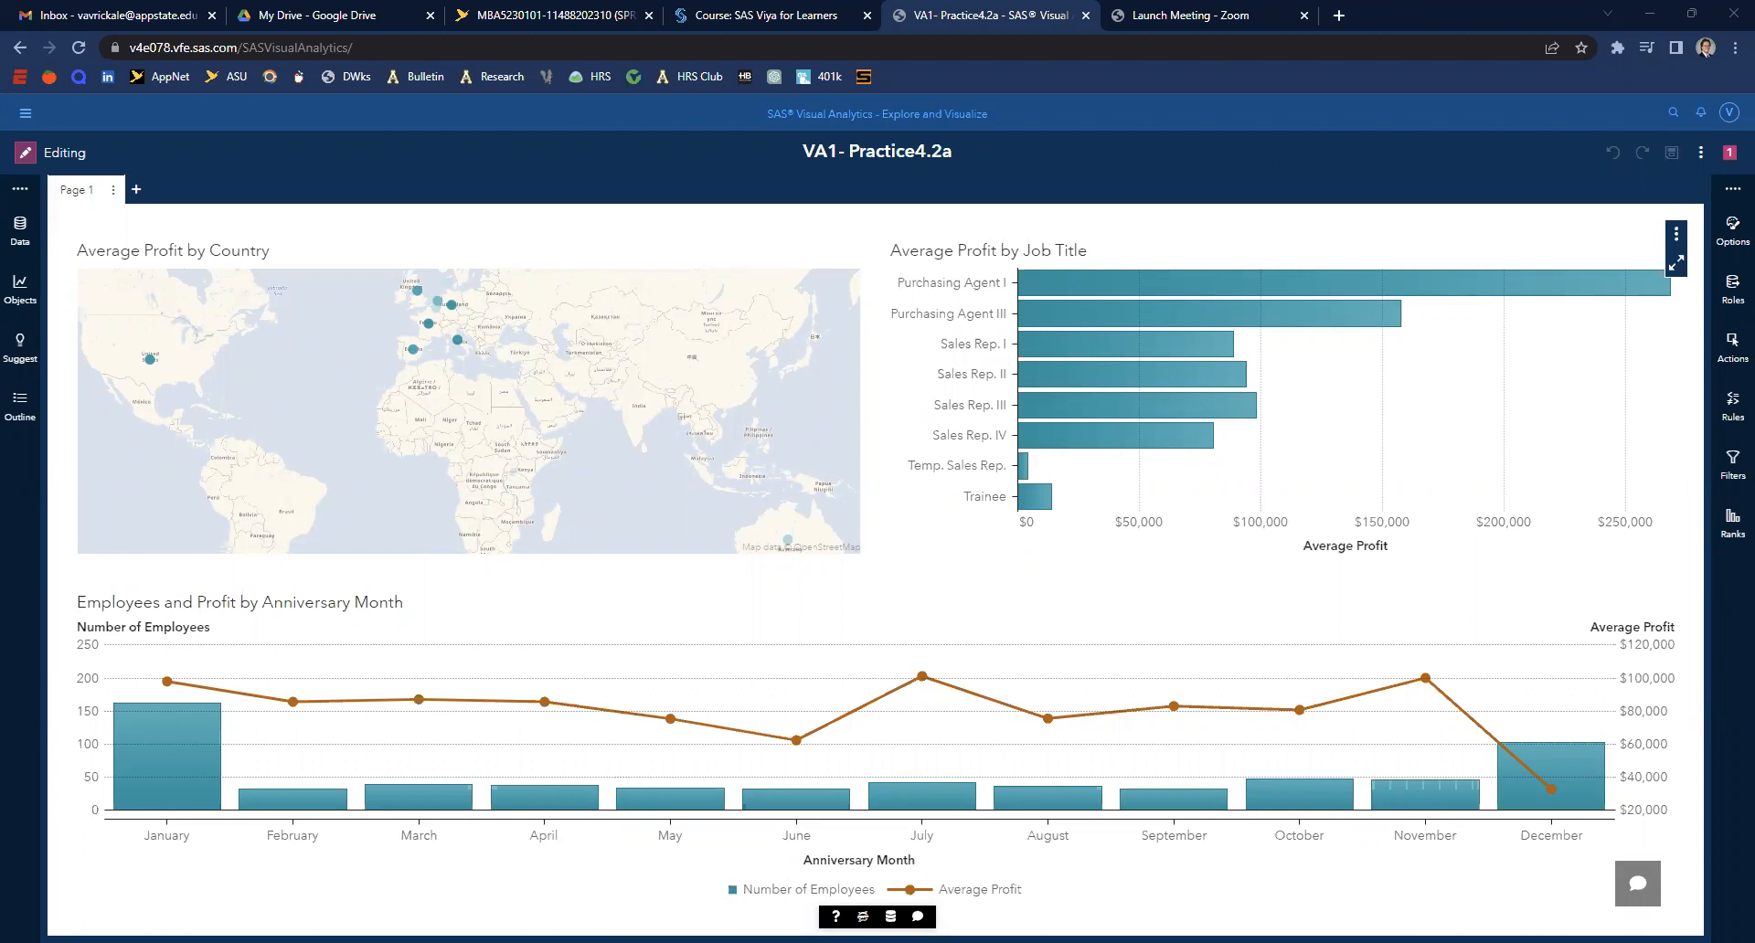
- Set the viewer customization capability level of the whole VA1- Practice4.2a report to Simple edits
click(1732, 228)
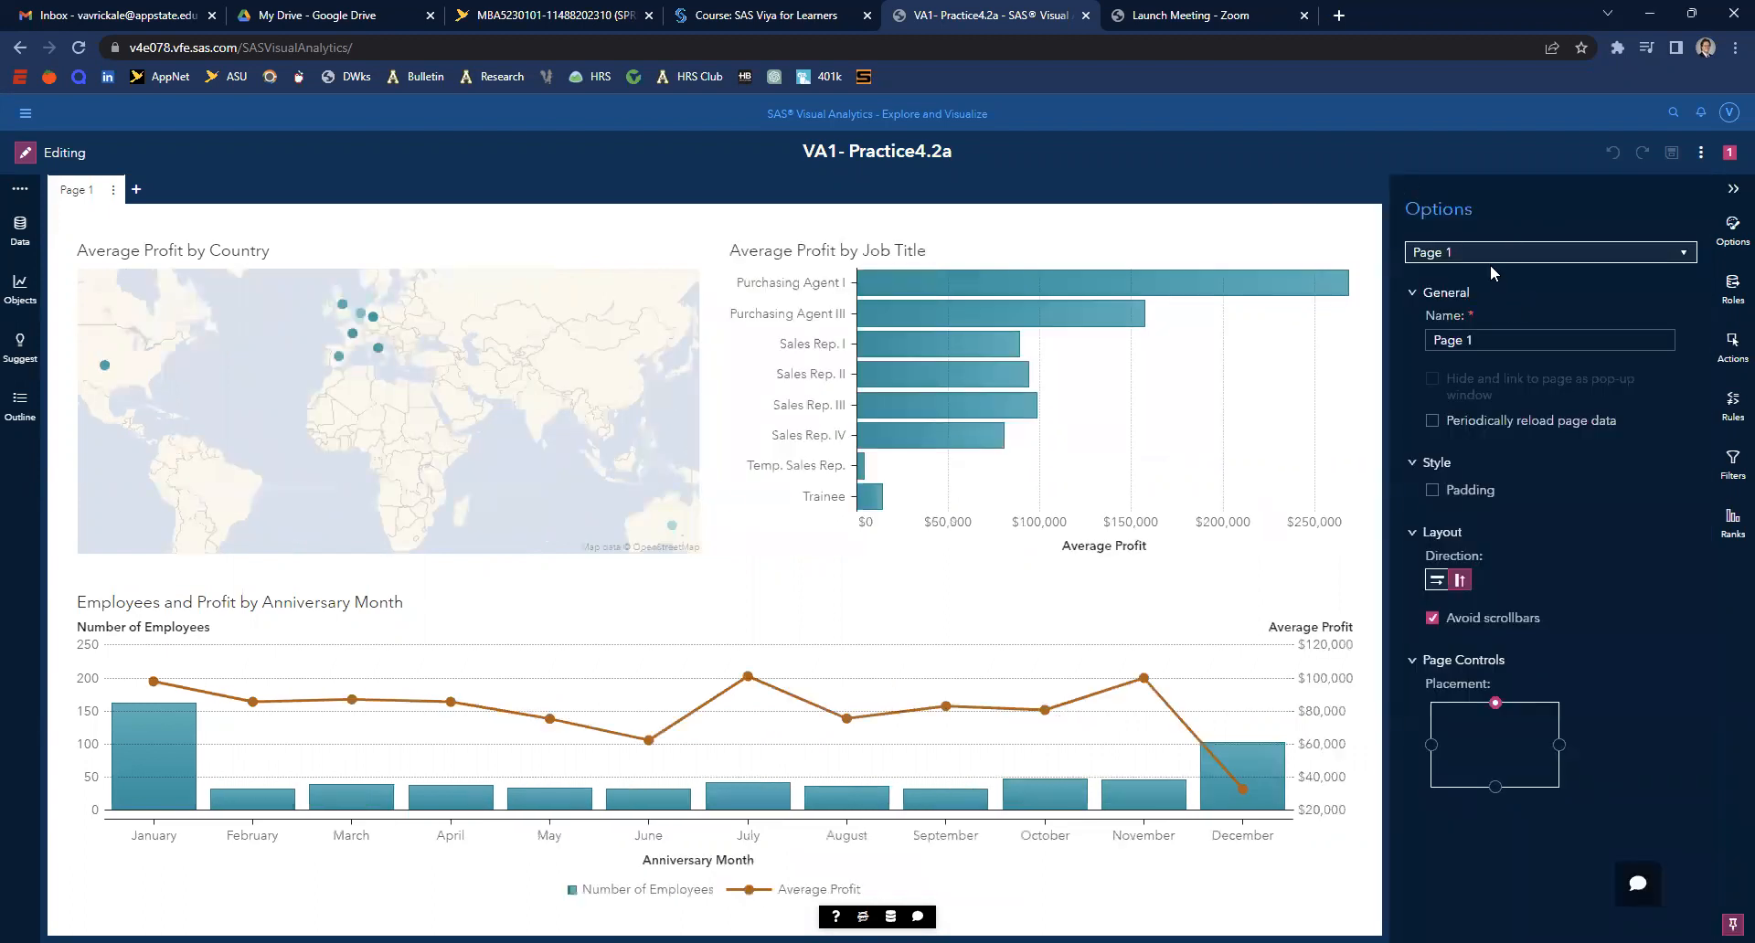
click(1488, 264)
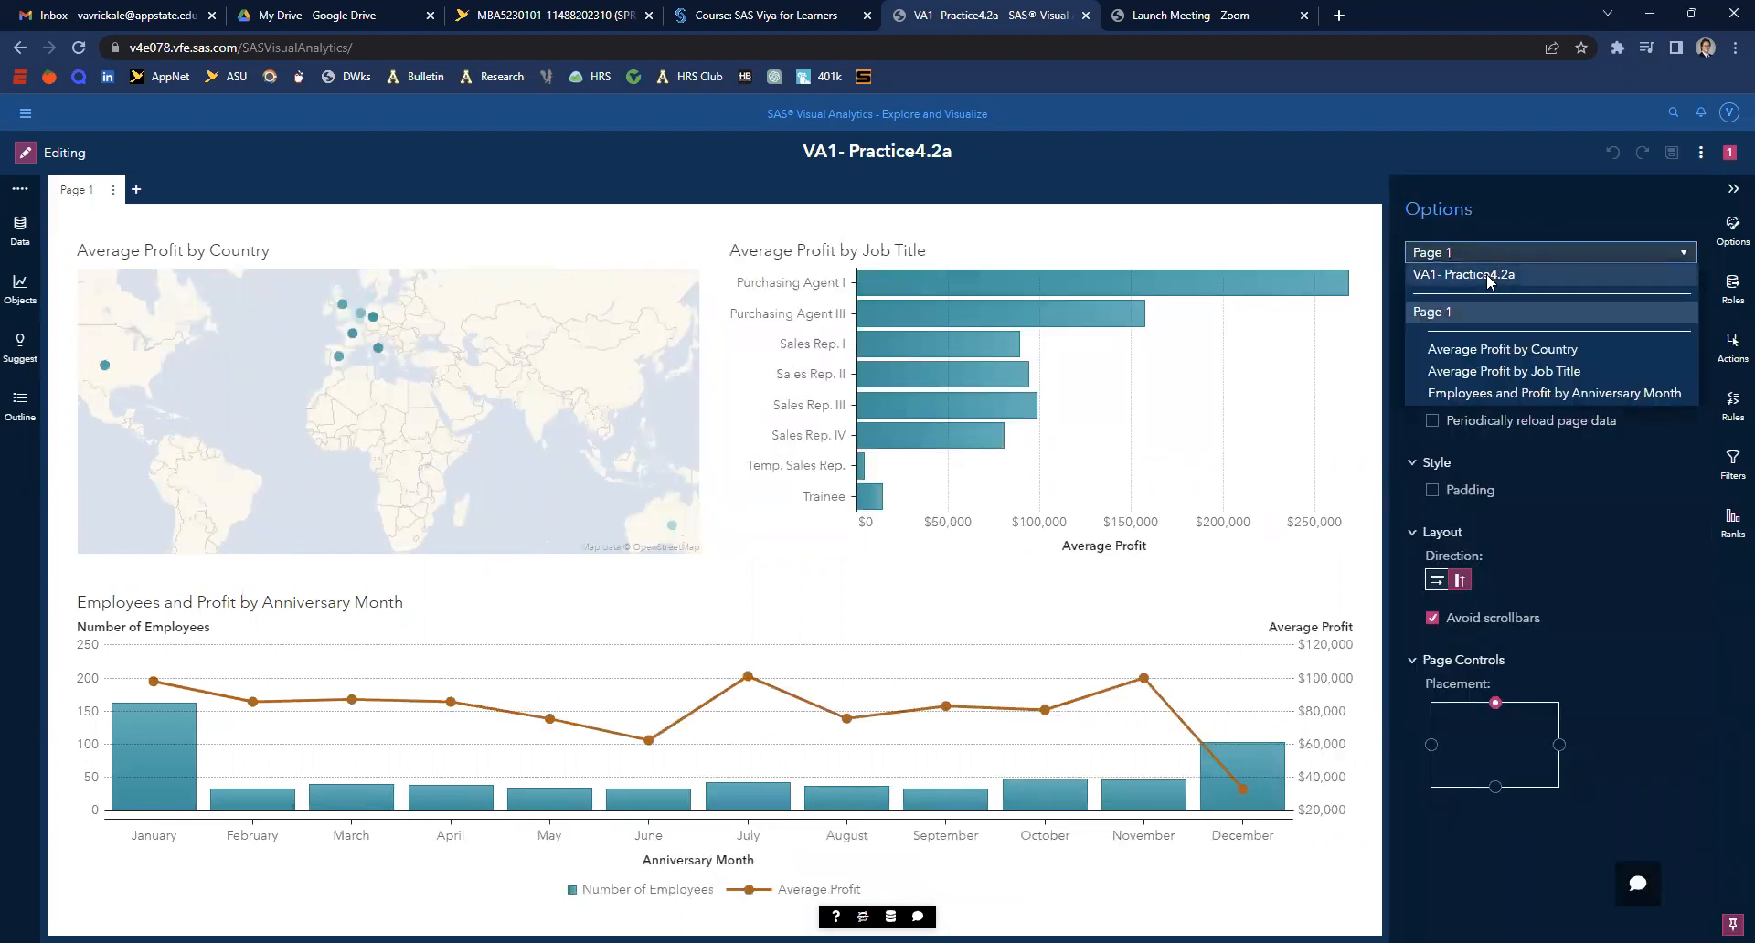
click(1490, 275)
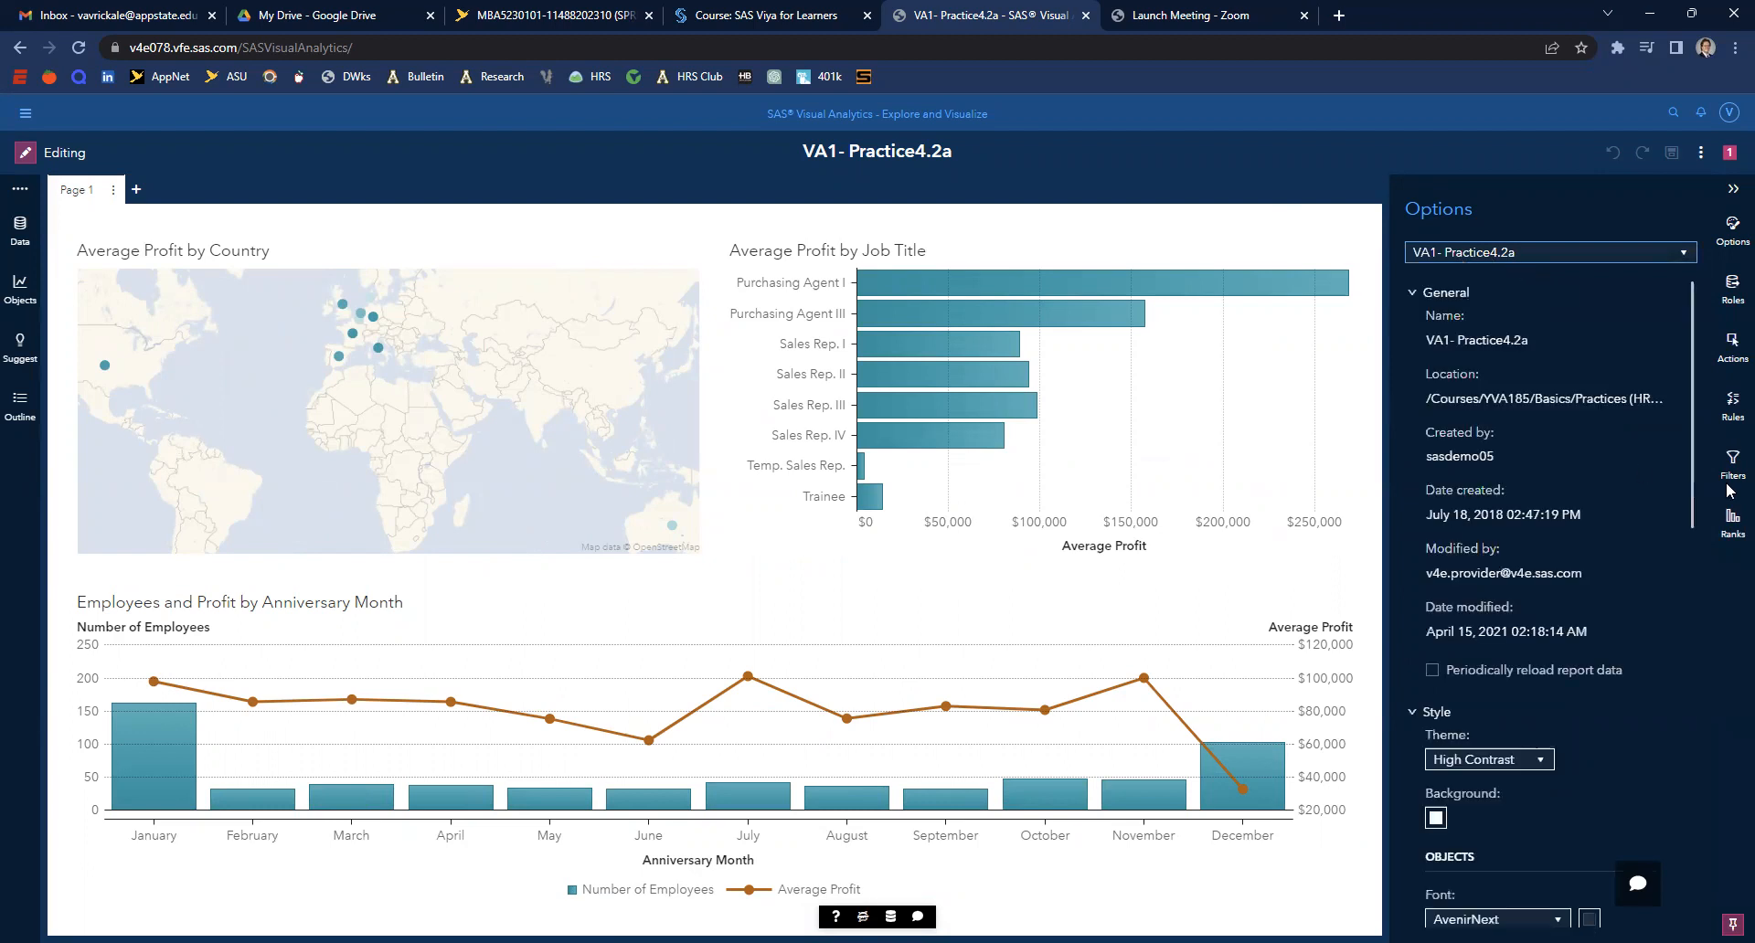
scroll(1548, 542, down, 7)
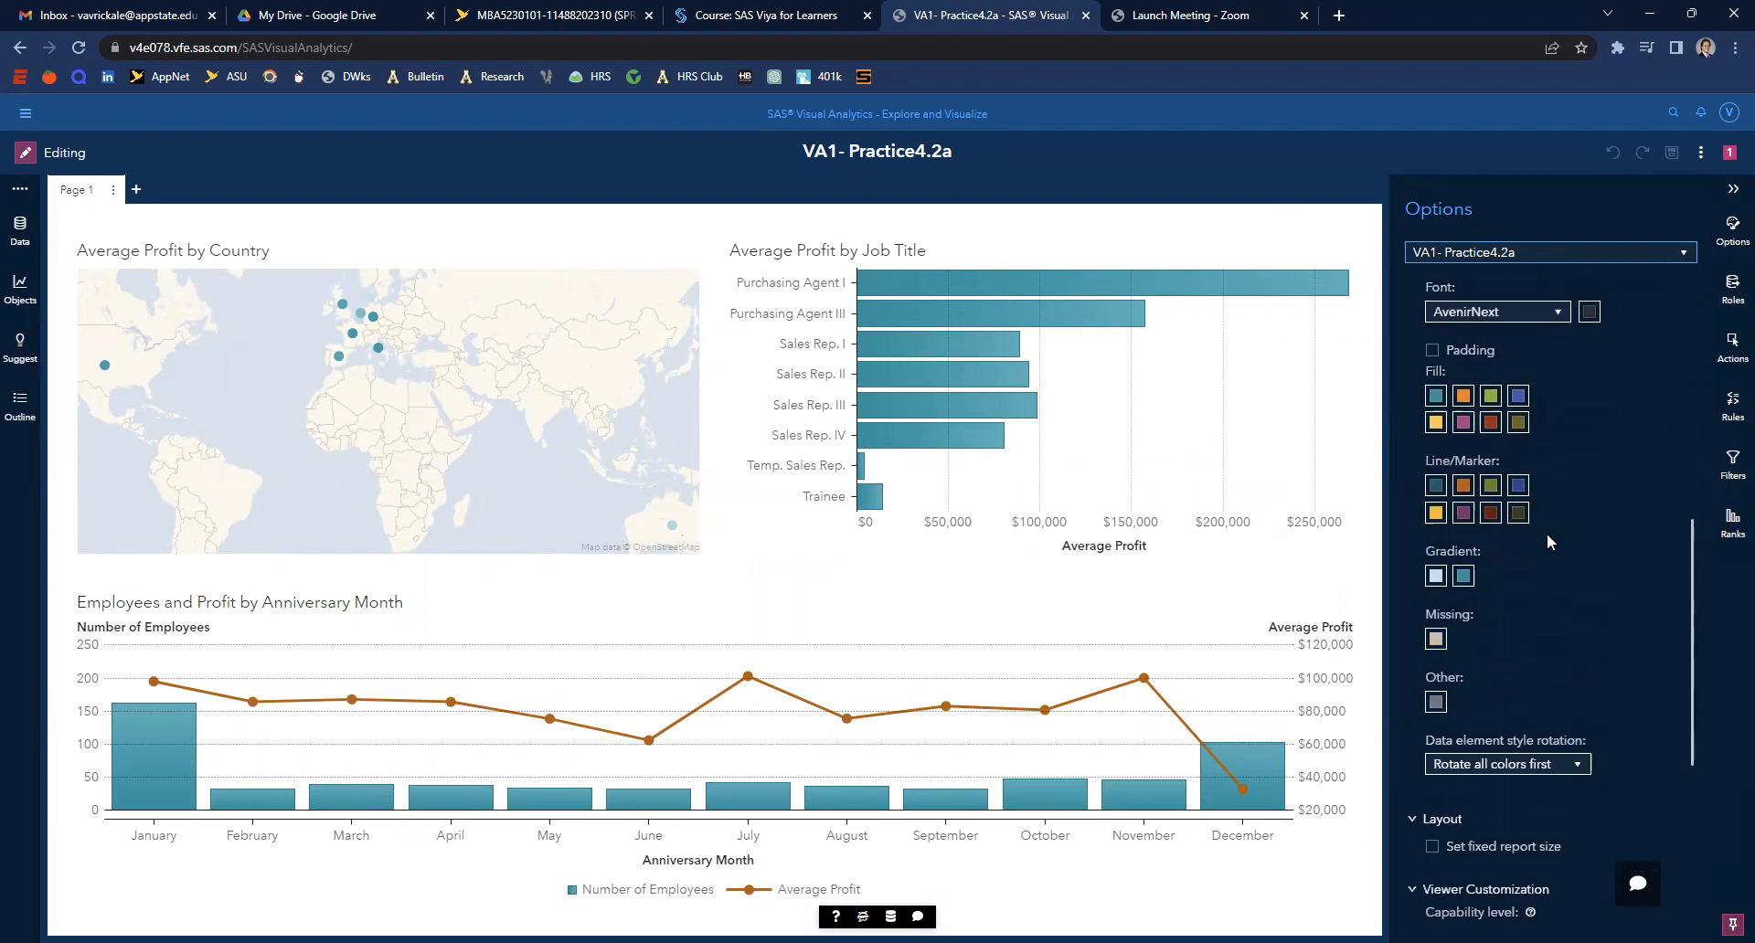
scroll(1549, 542, down, 3)
scroll(1504, 567, down, 1)
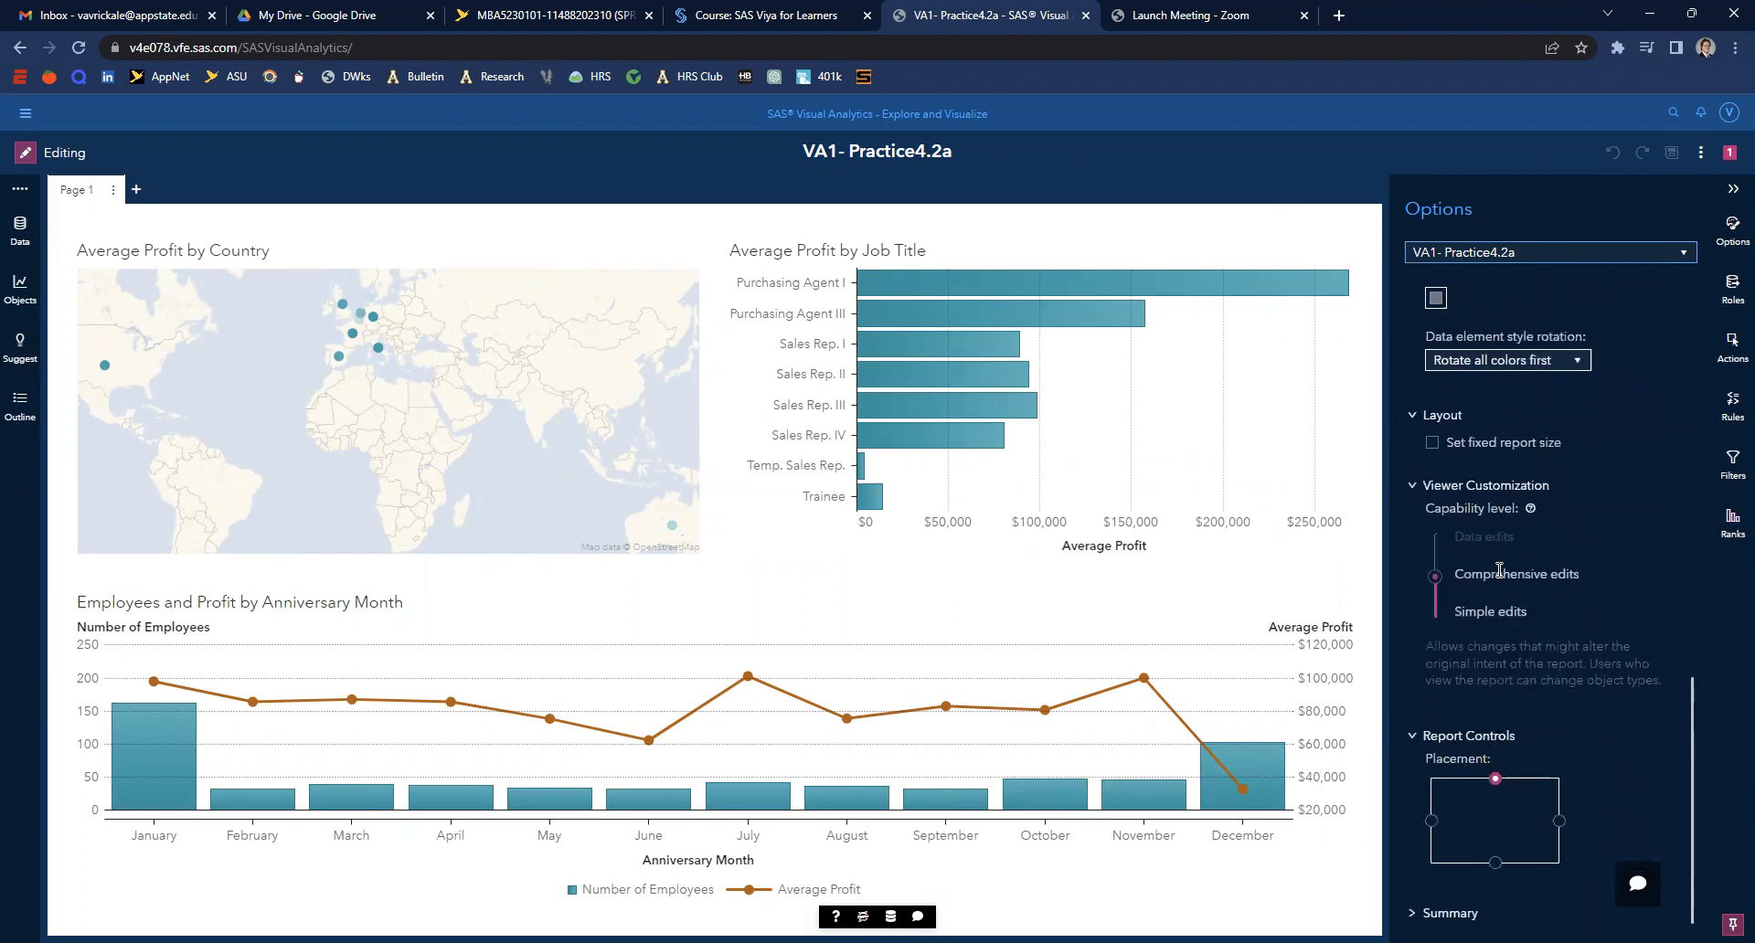
drag(1435, 578, 1440, 645)
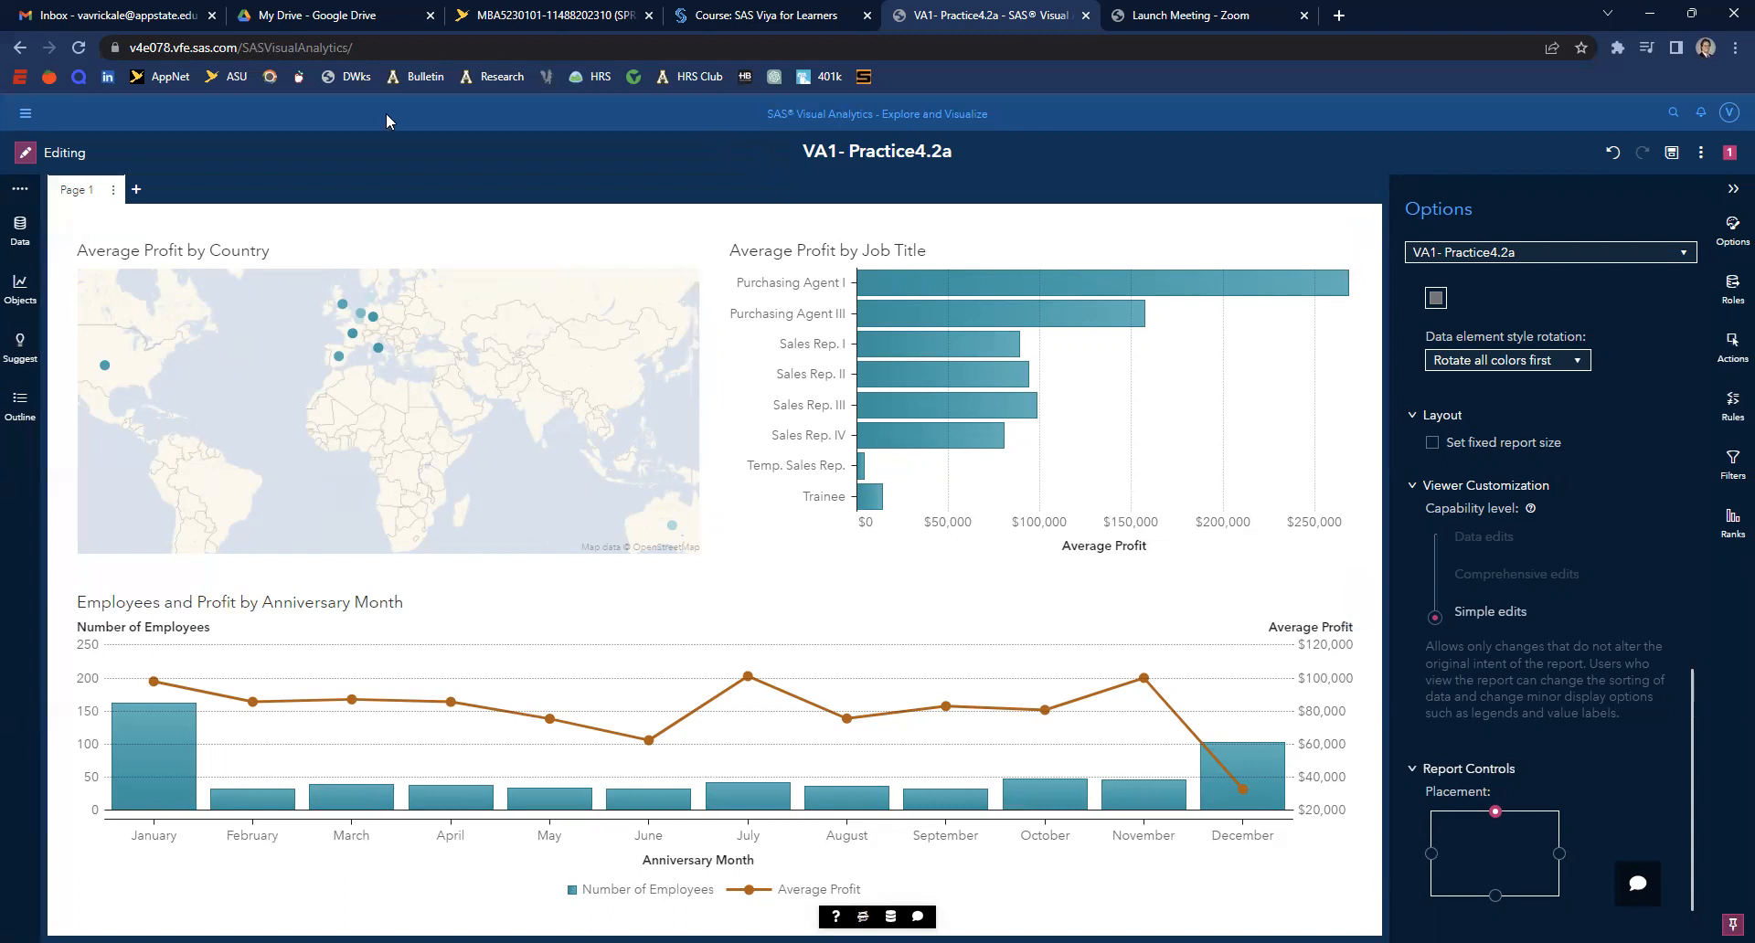
- Add a second page to the report and place a bar chart on it
click(136, 190)
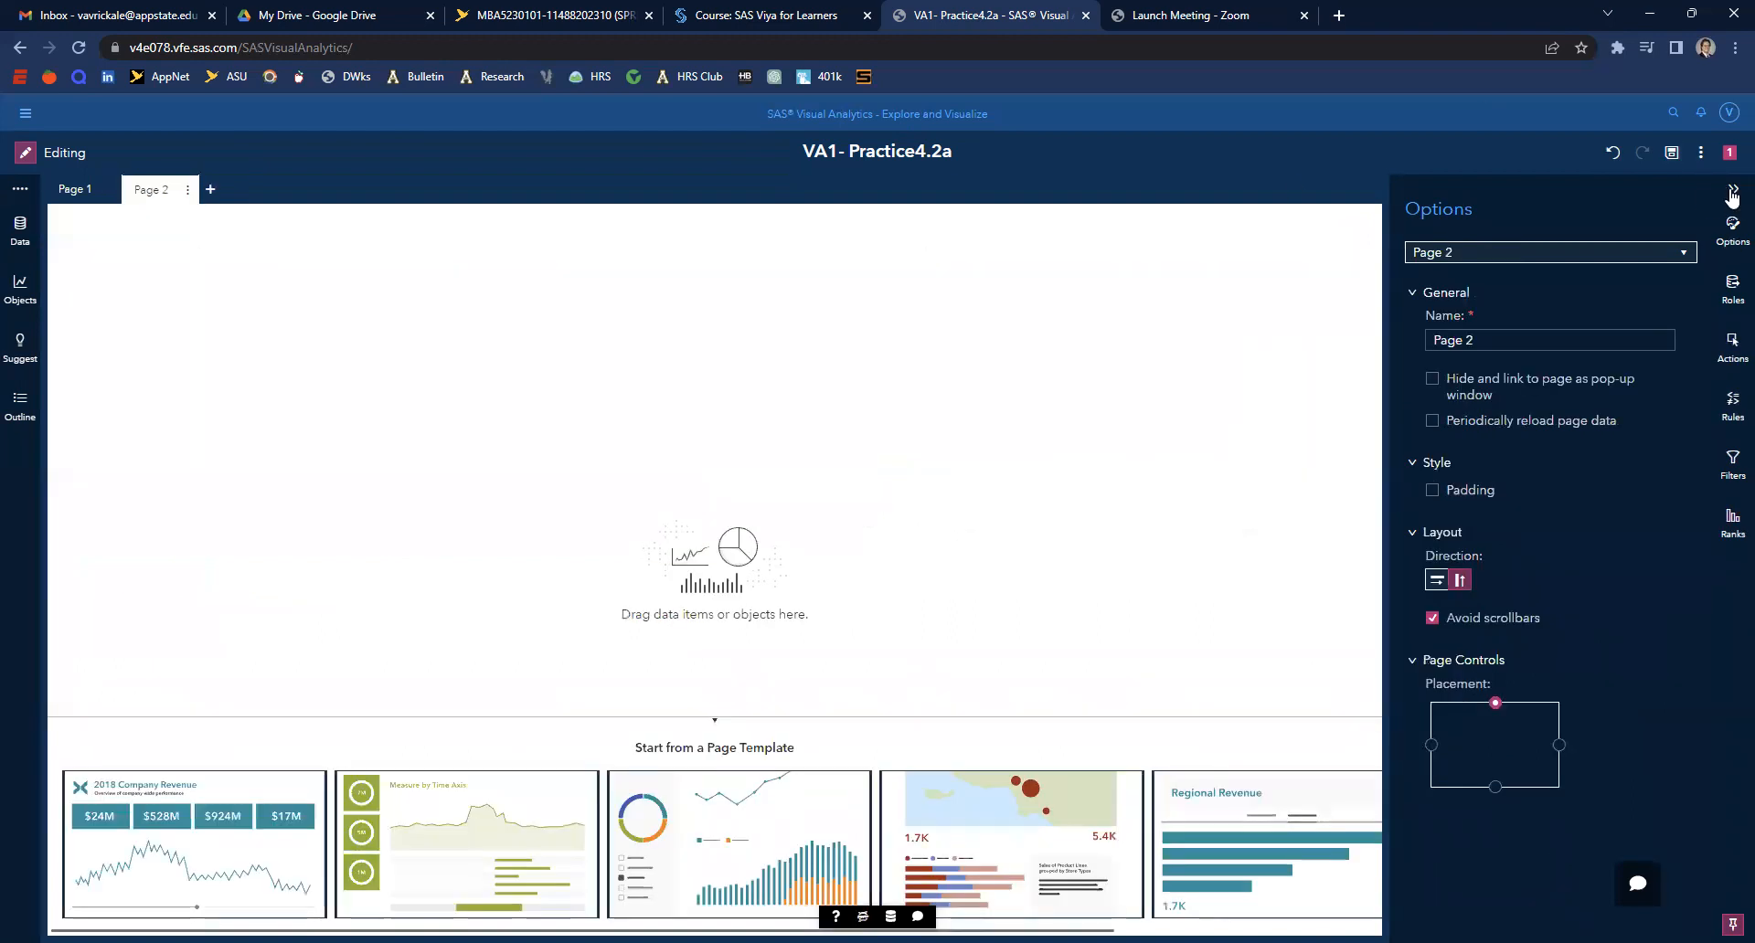
click(1730, 188)
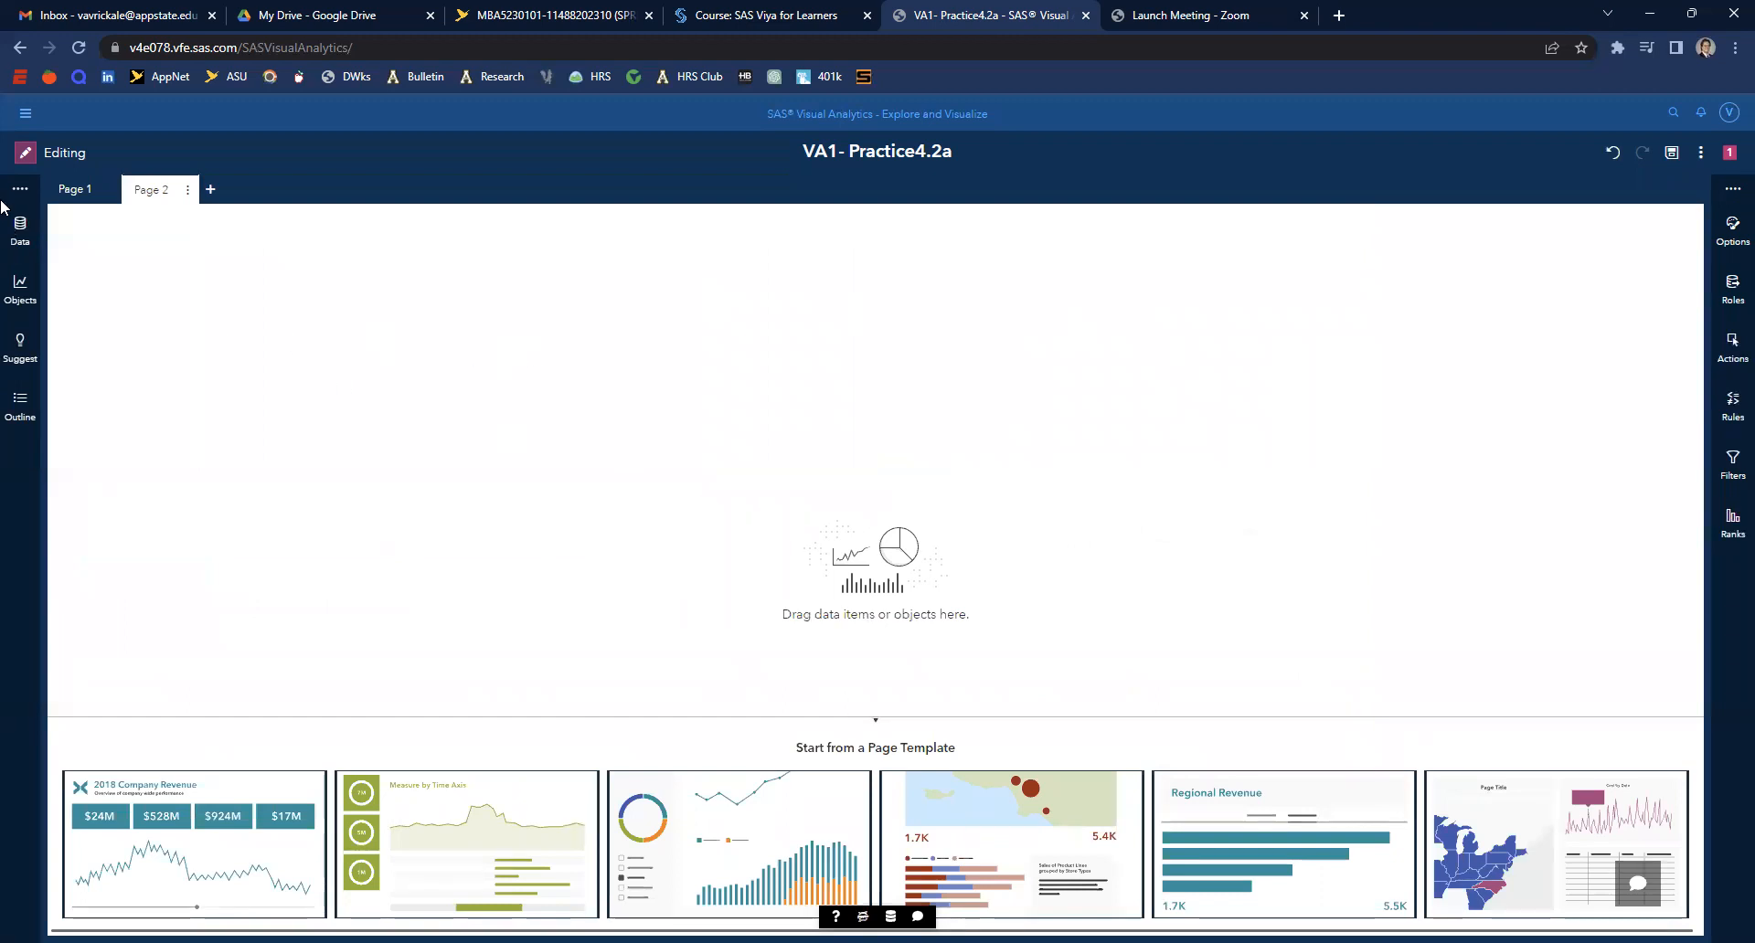
click(20, 289)
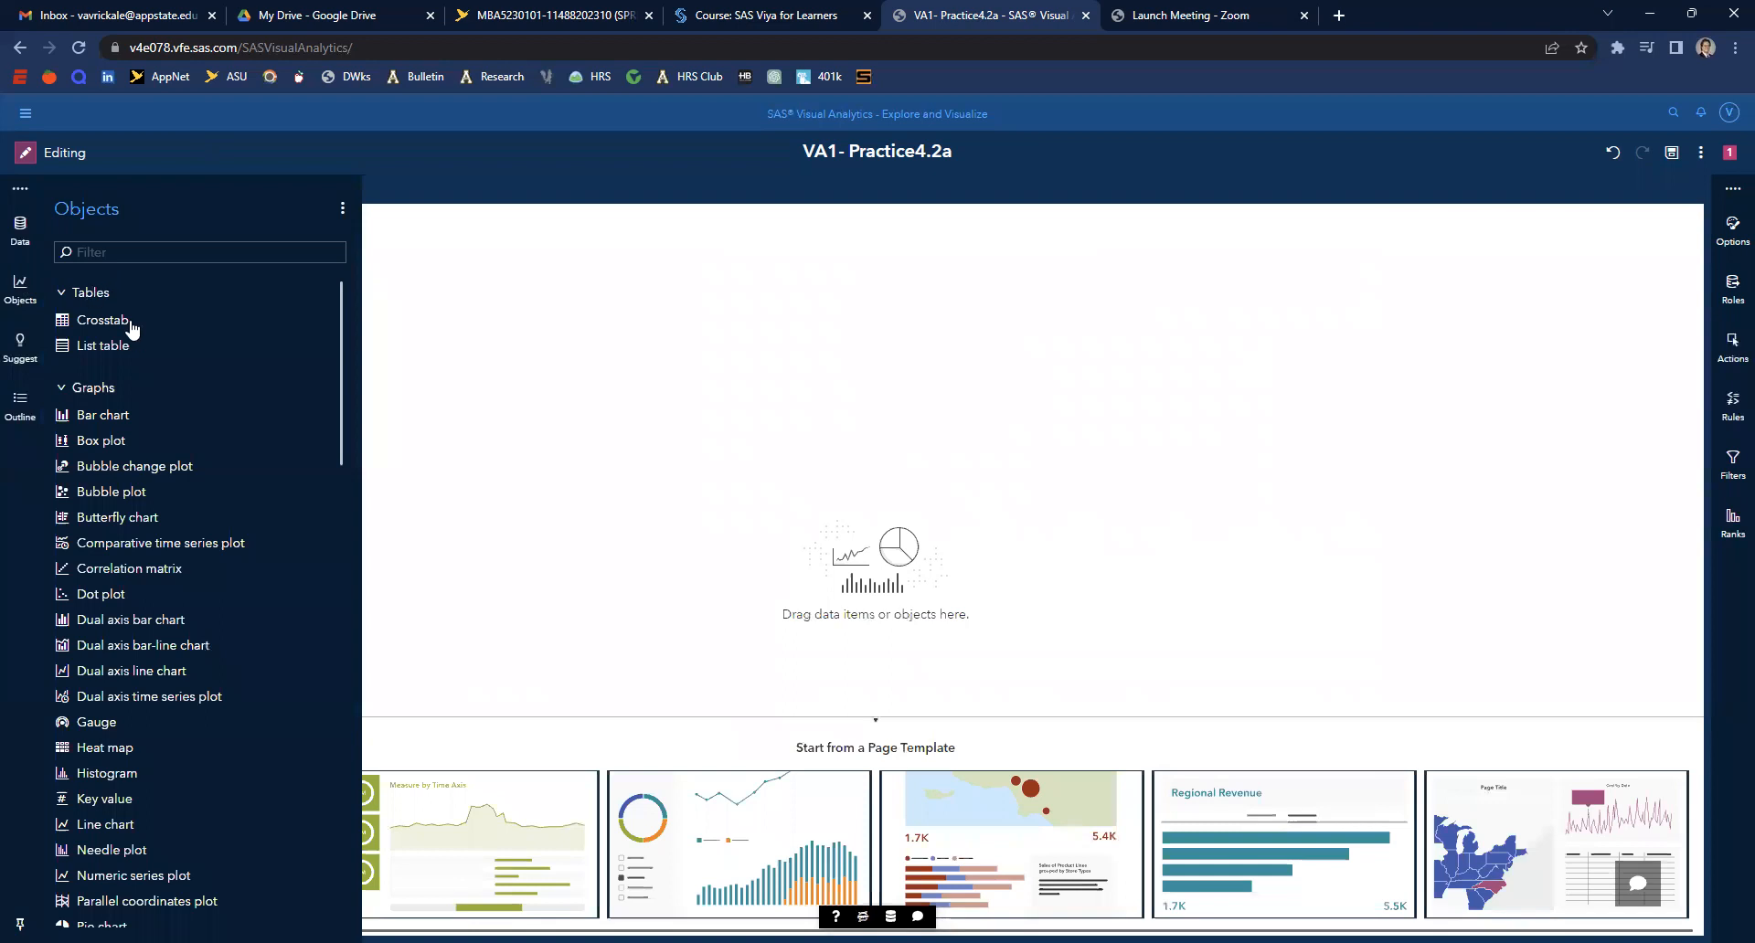
drag(173, 419, 905, 500)
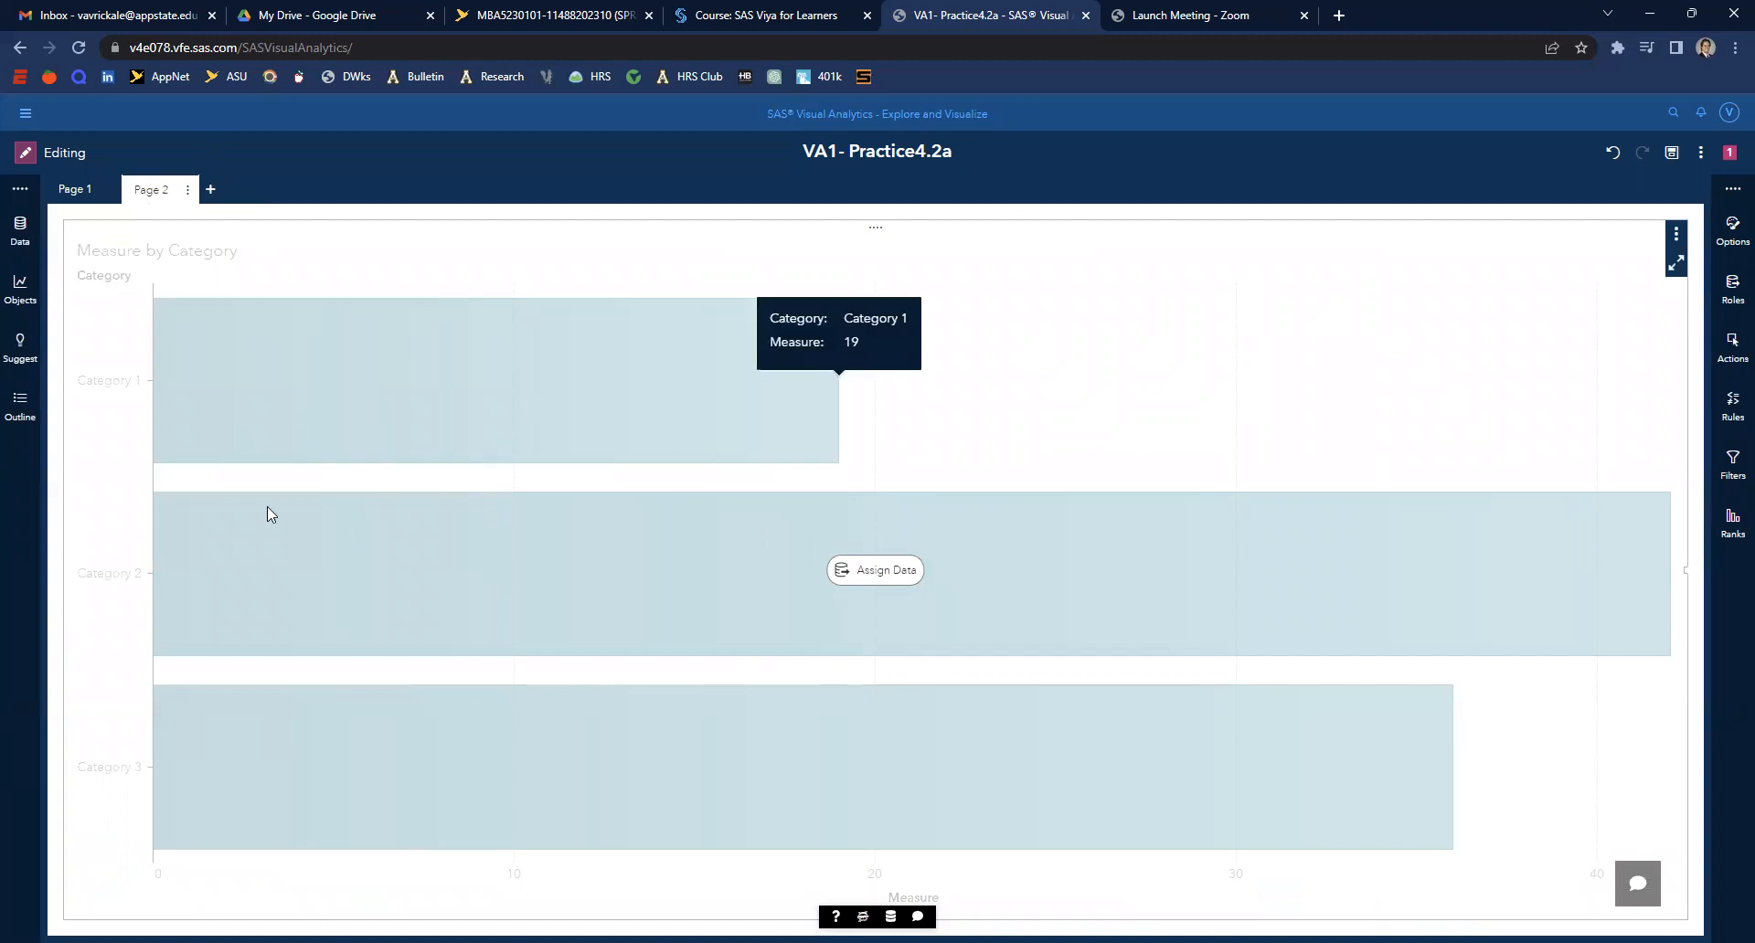
- Assign Group as the category and Total Profit as the measure of the Page 2 bar chart
click(867, 570)
click(845, 505)
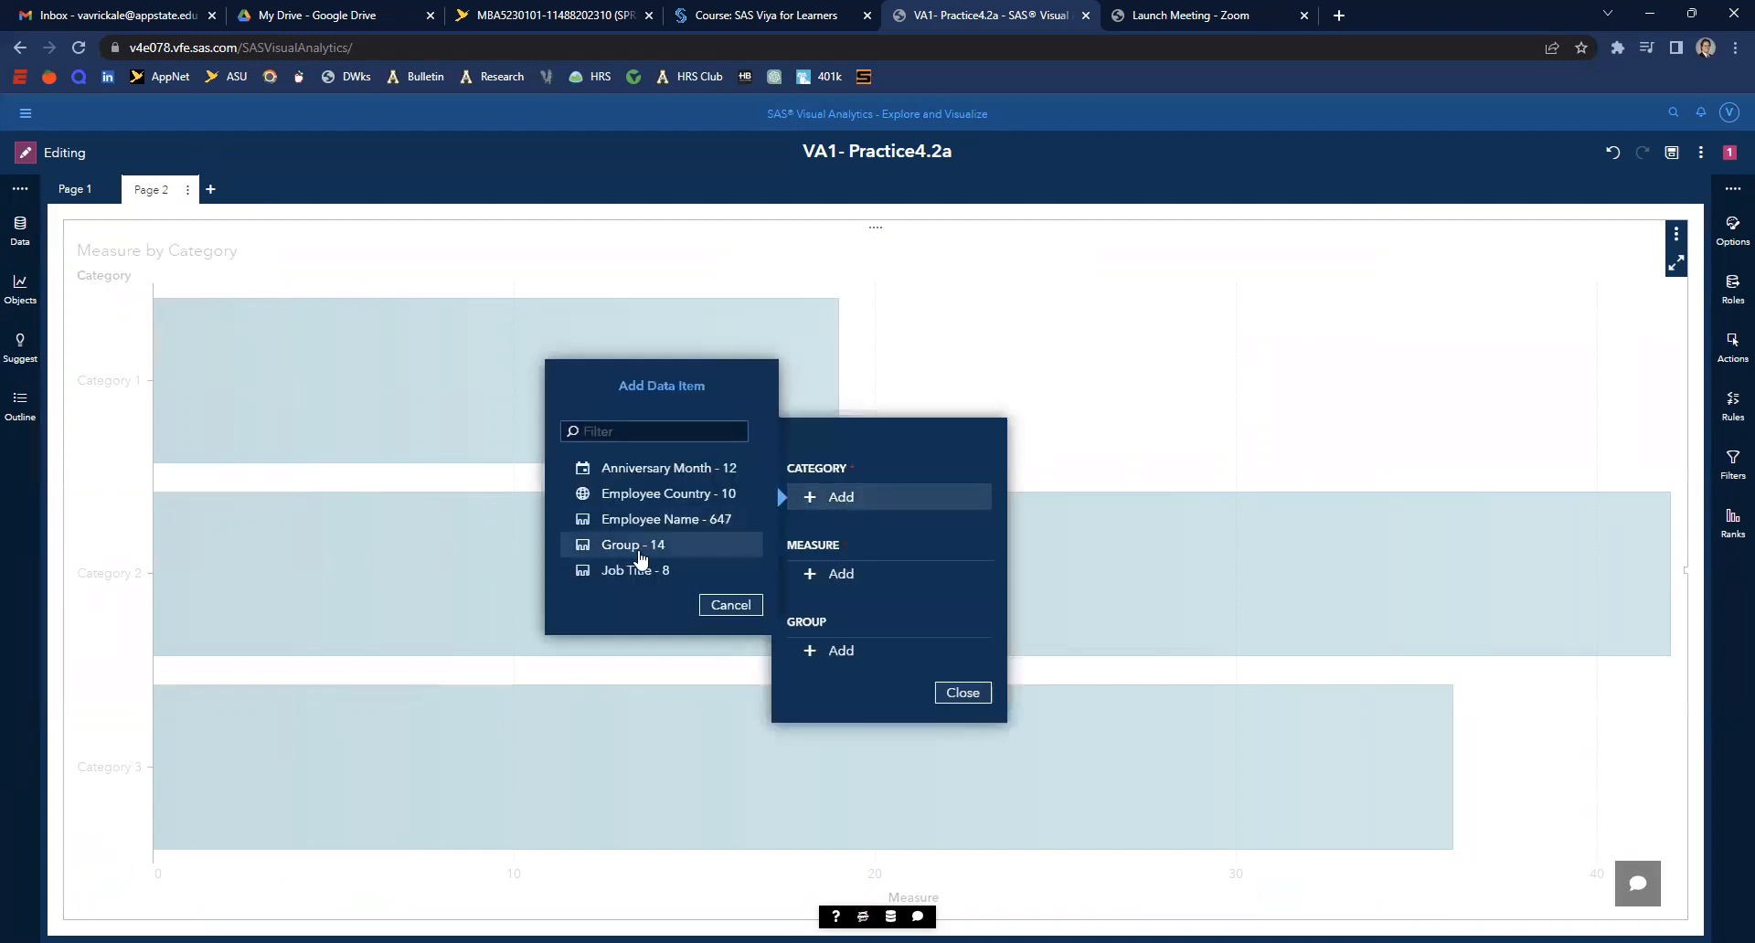
click(638, 560)
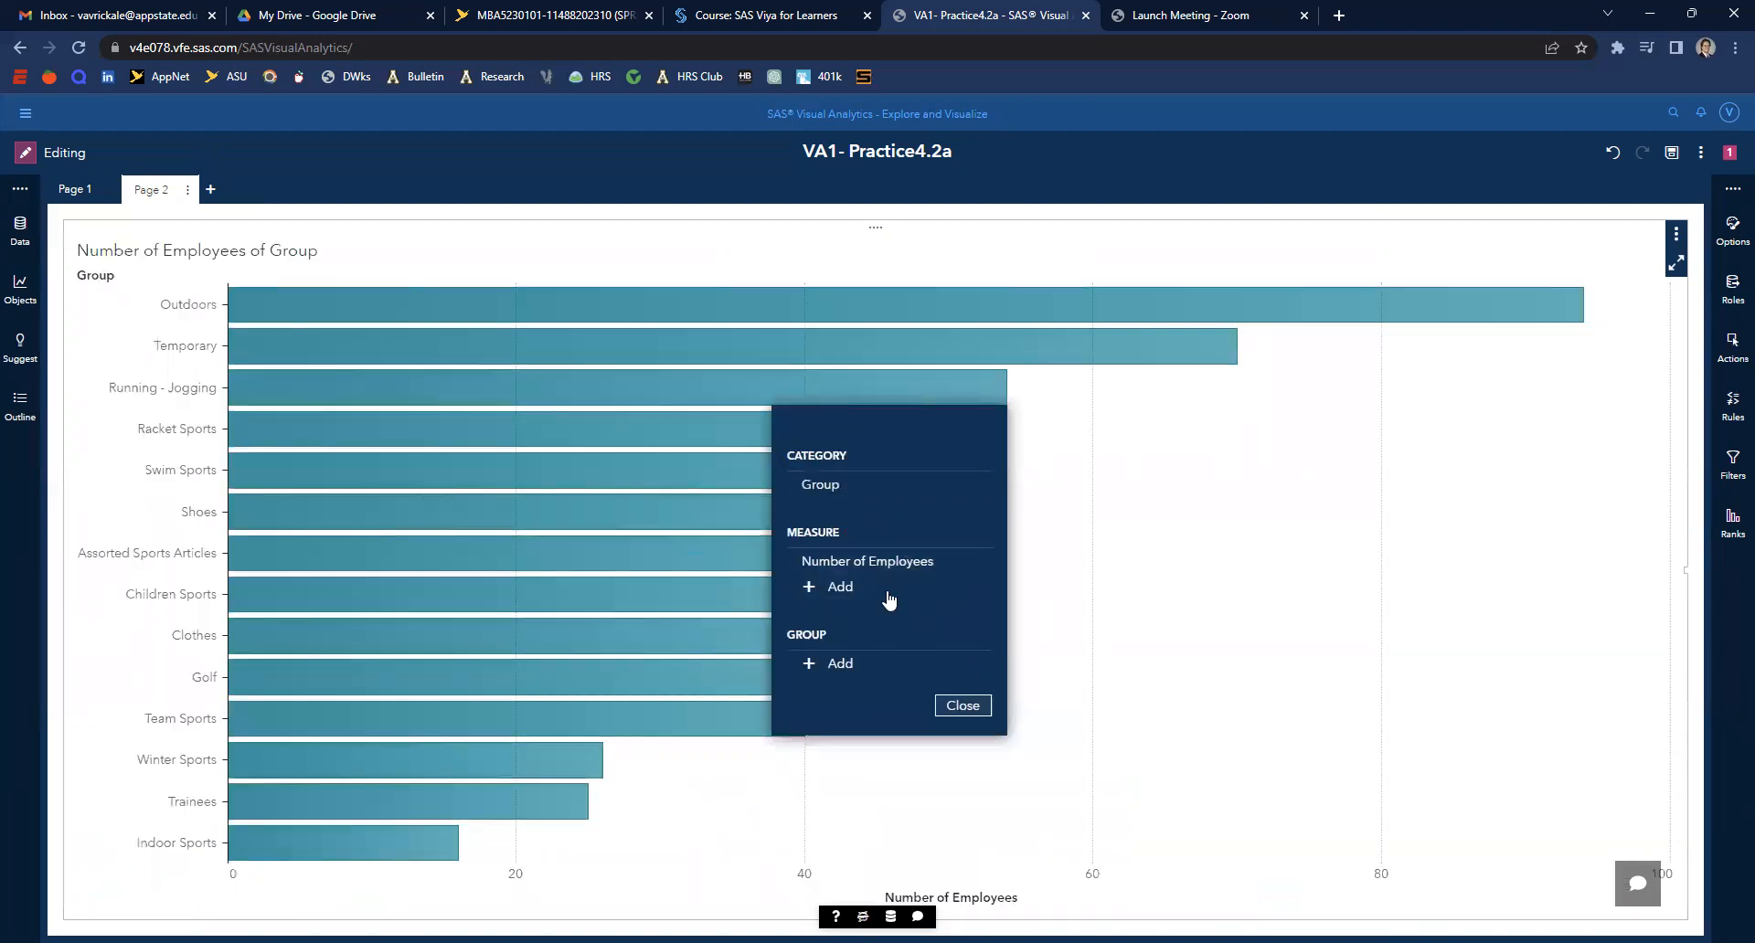
click(847, 592)
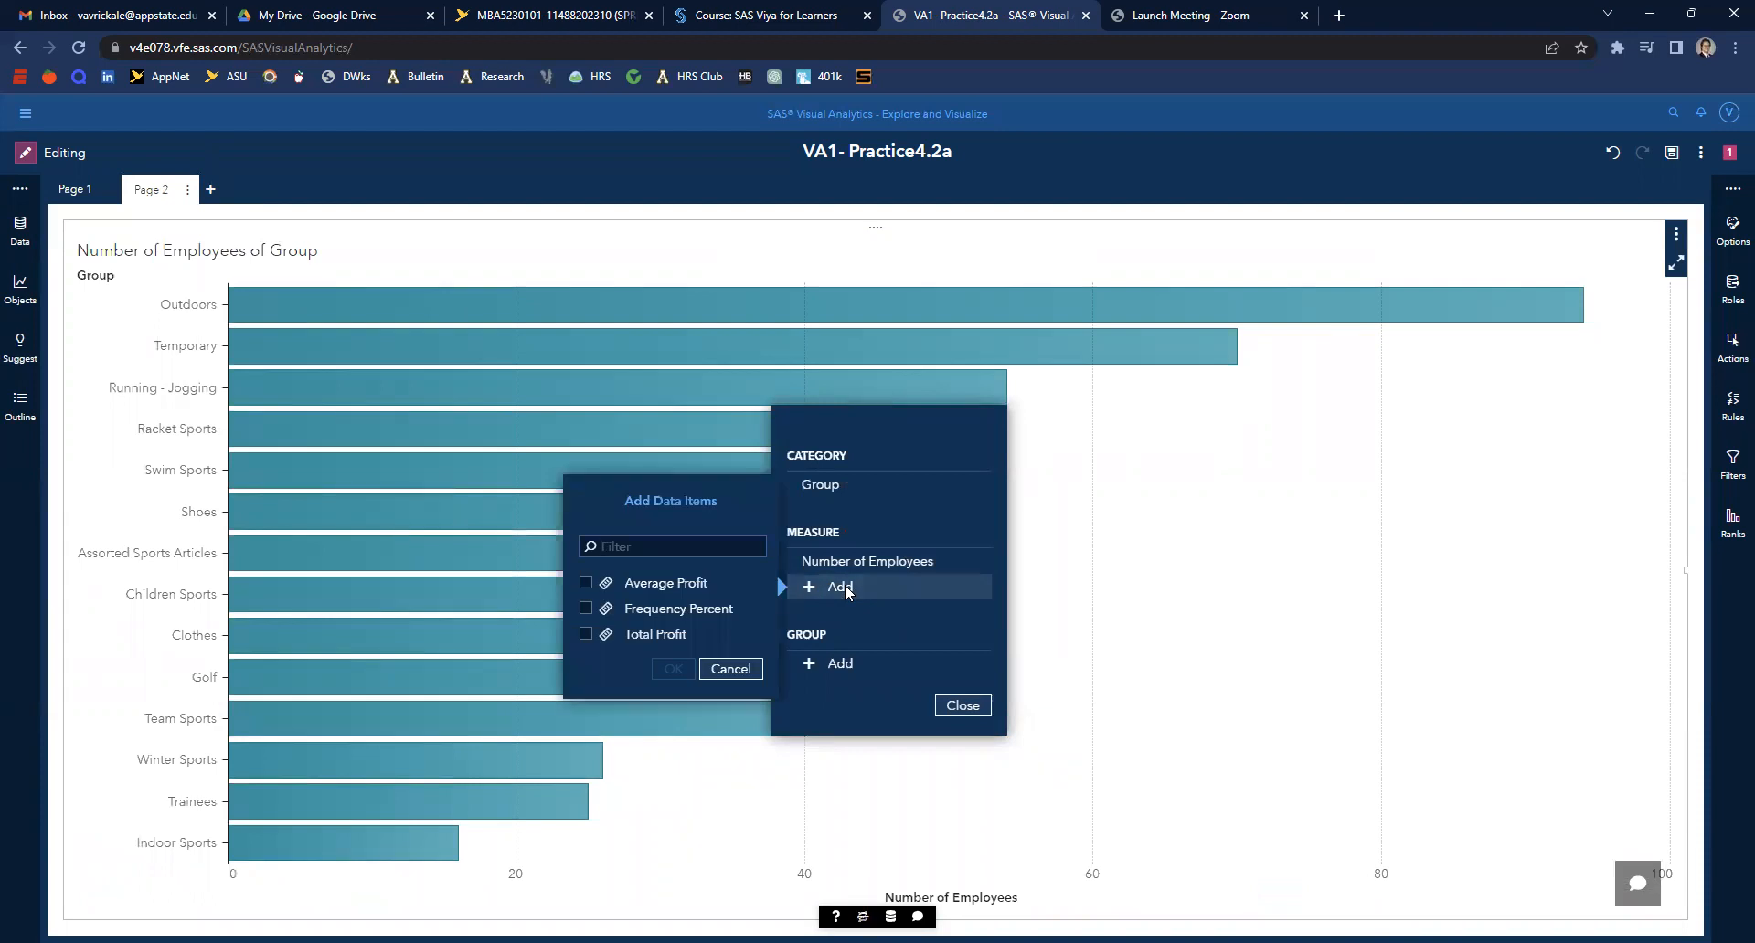
click(732, 669)
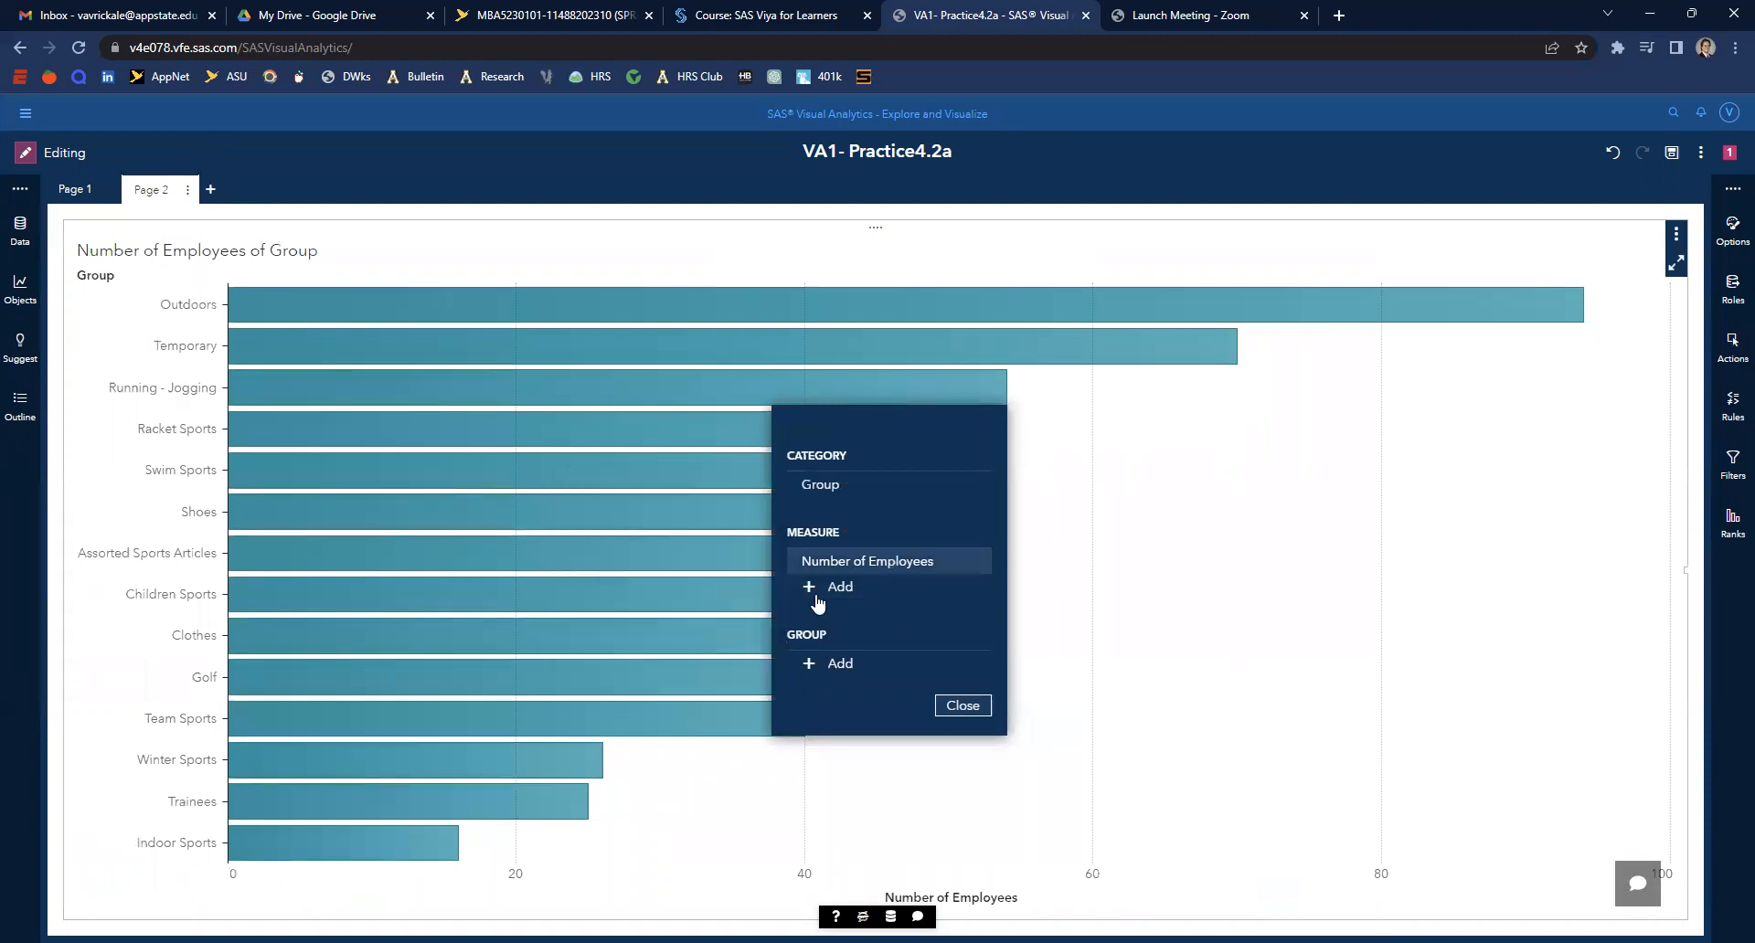
click(850, 562)
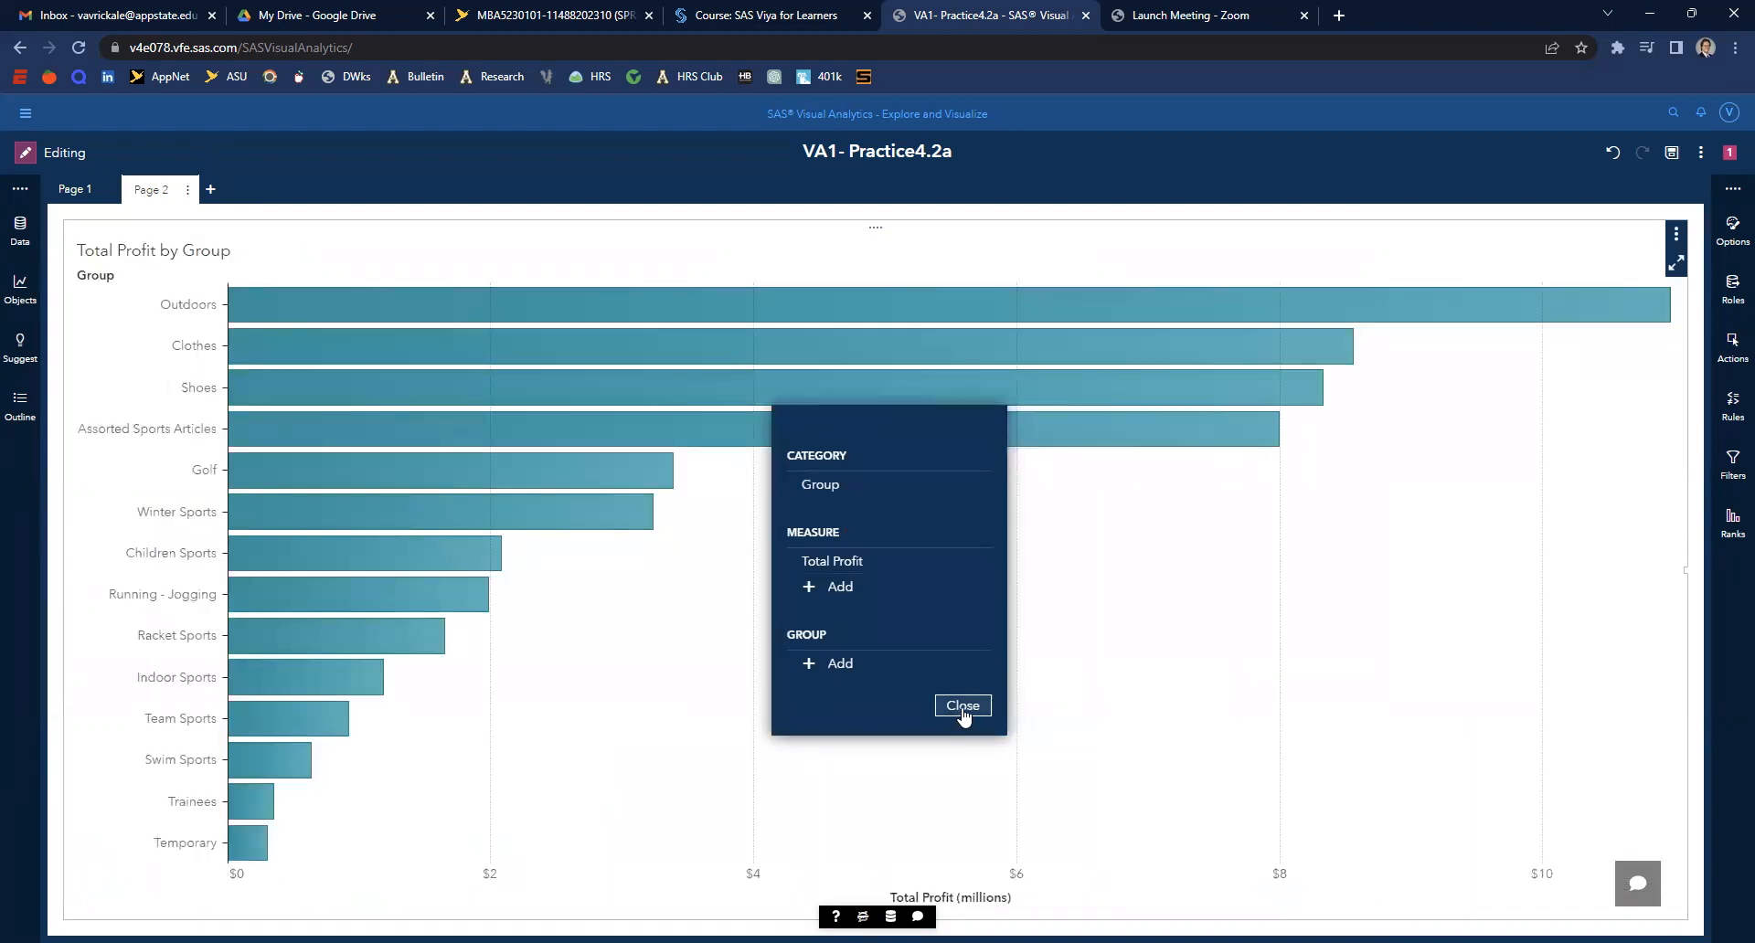
click(961, 707)
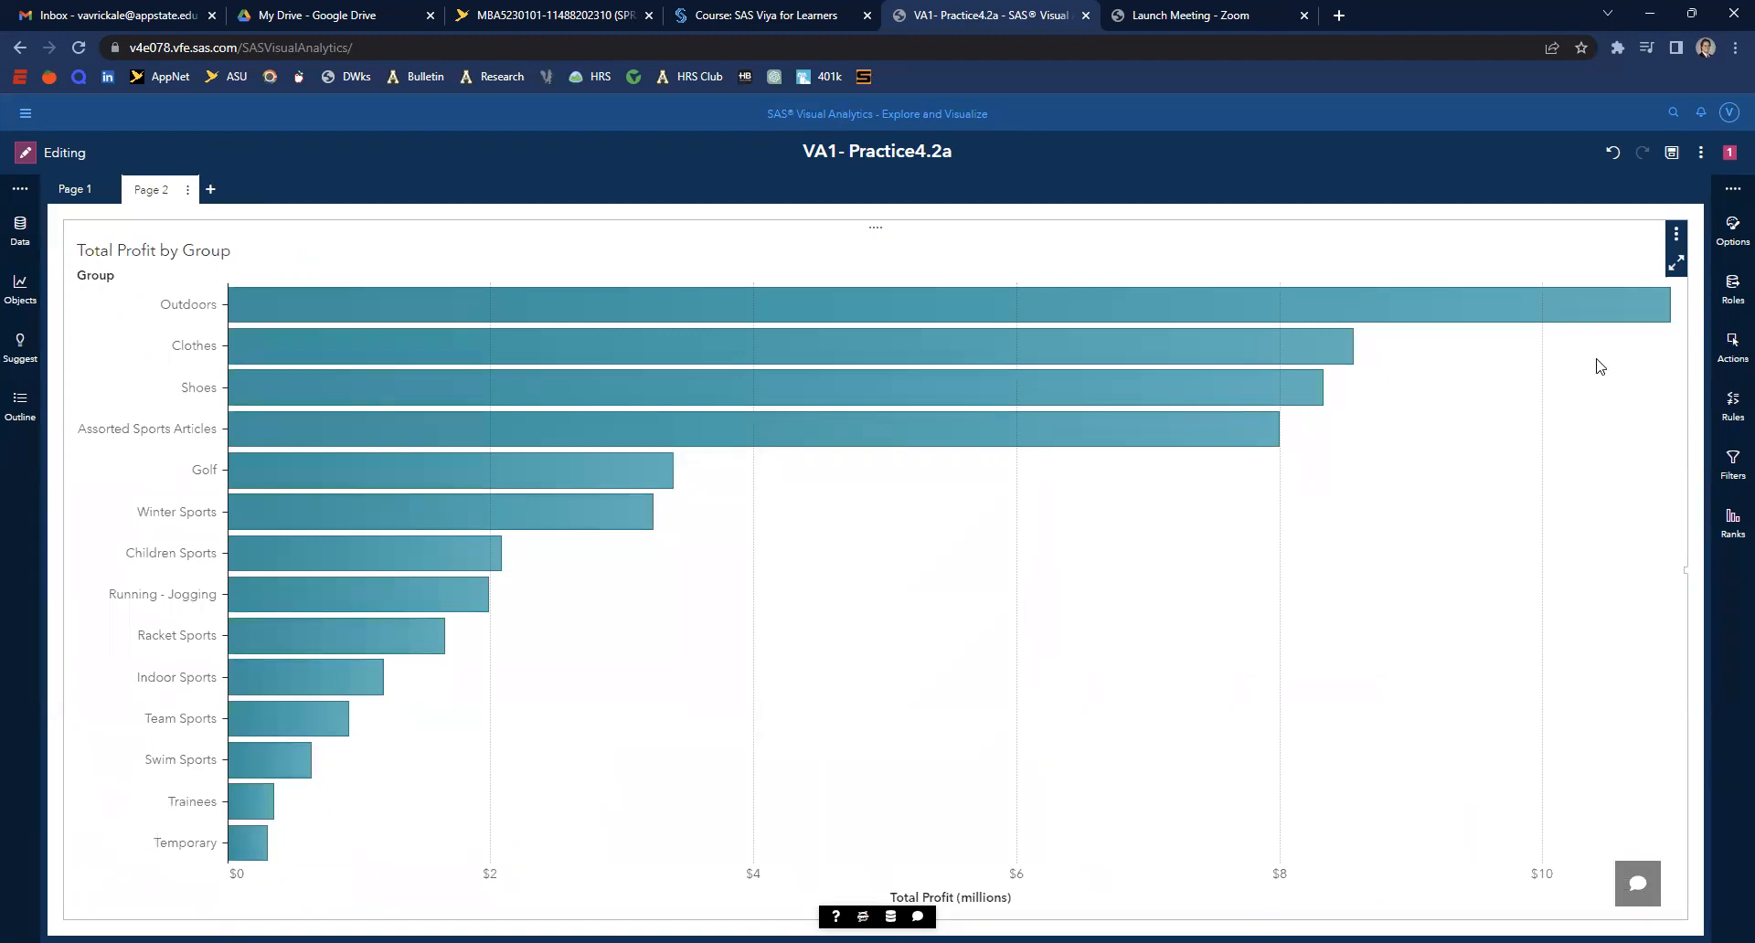
- Sort the Total Profit by Group bar chart by Group in ascending order
right_click(1495, 266)
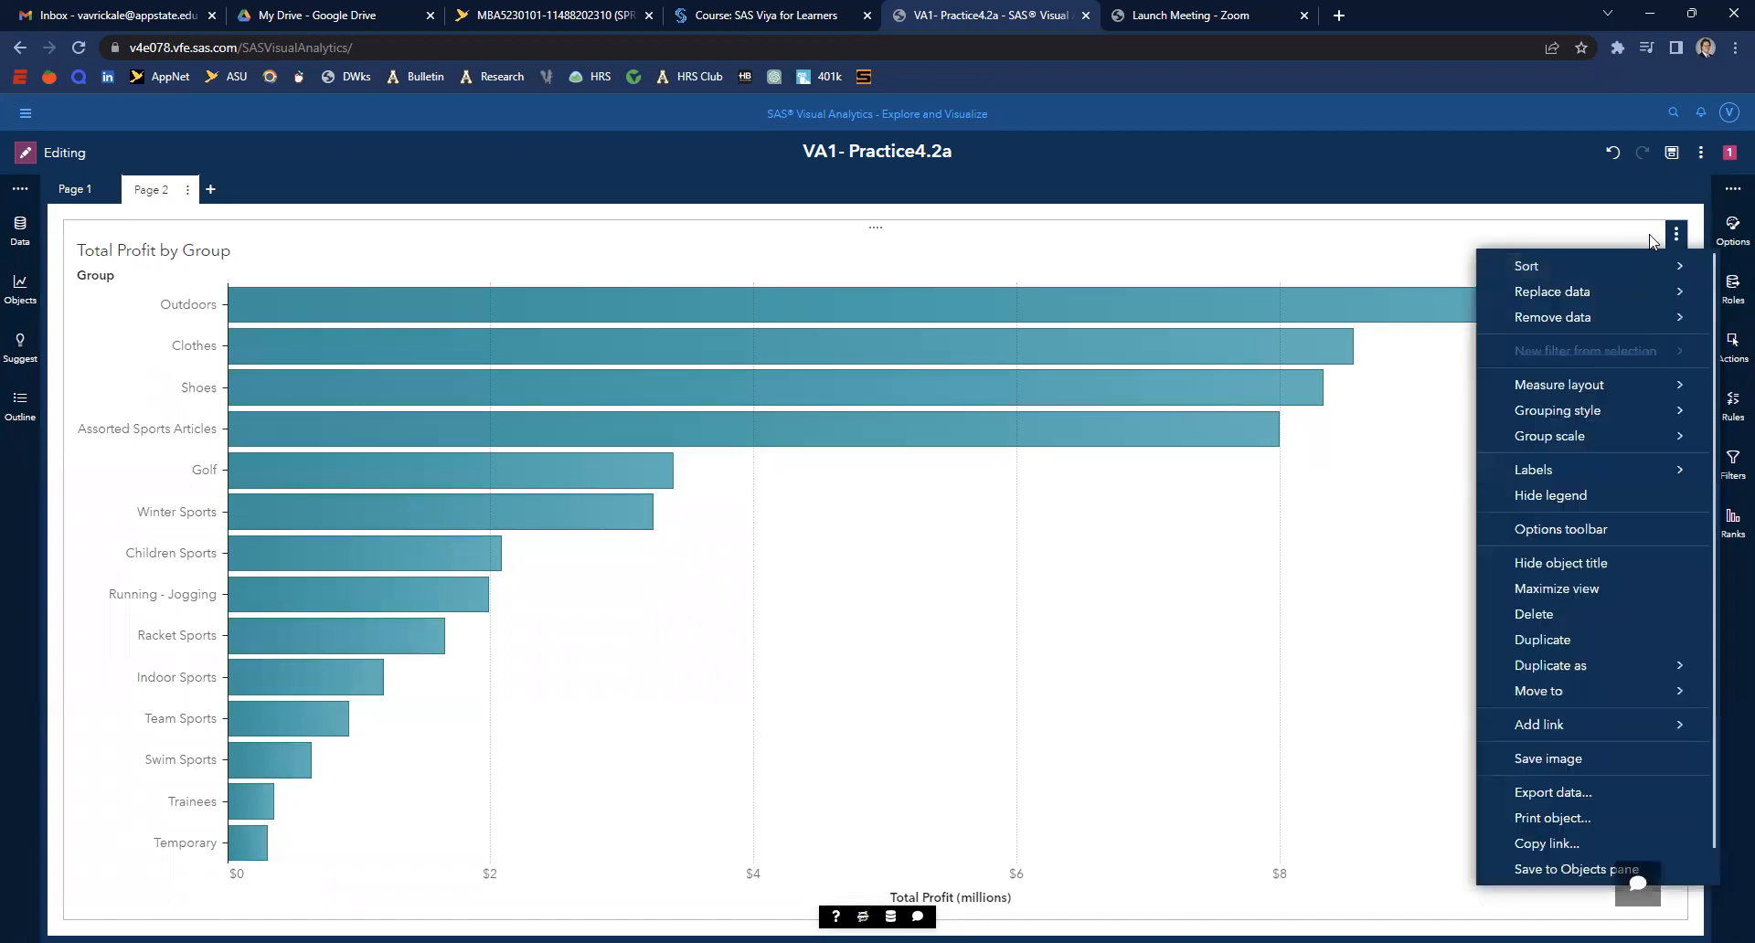
mouse_move(1602, 266)
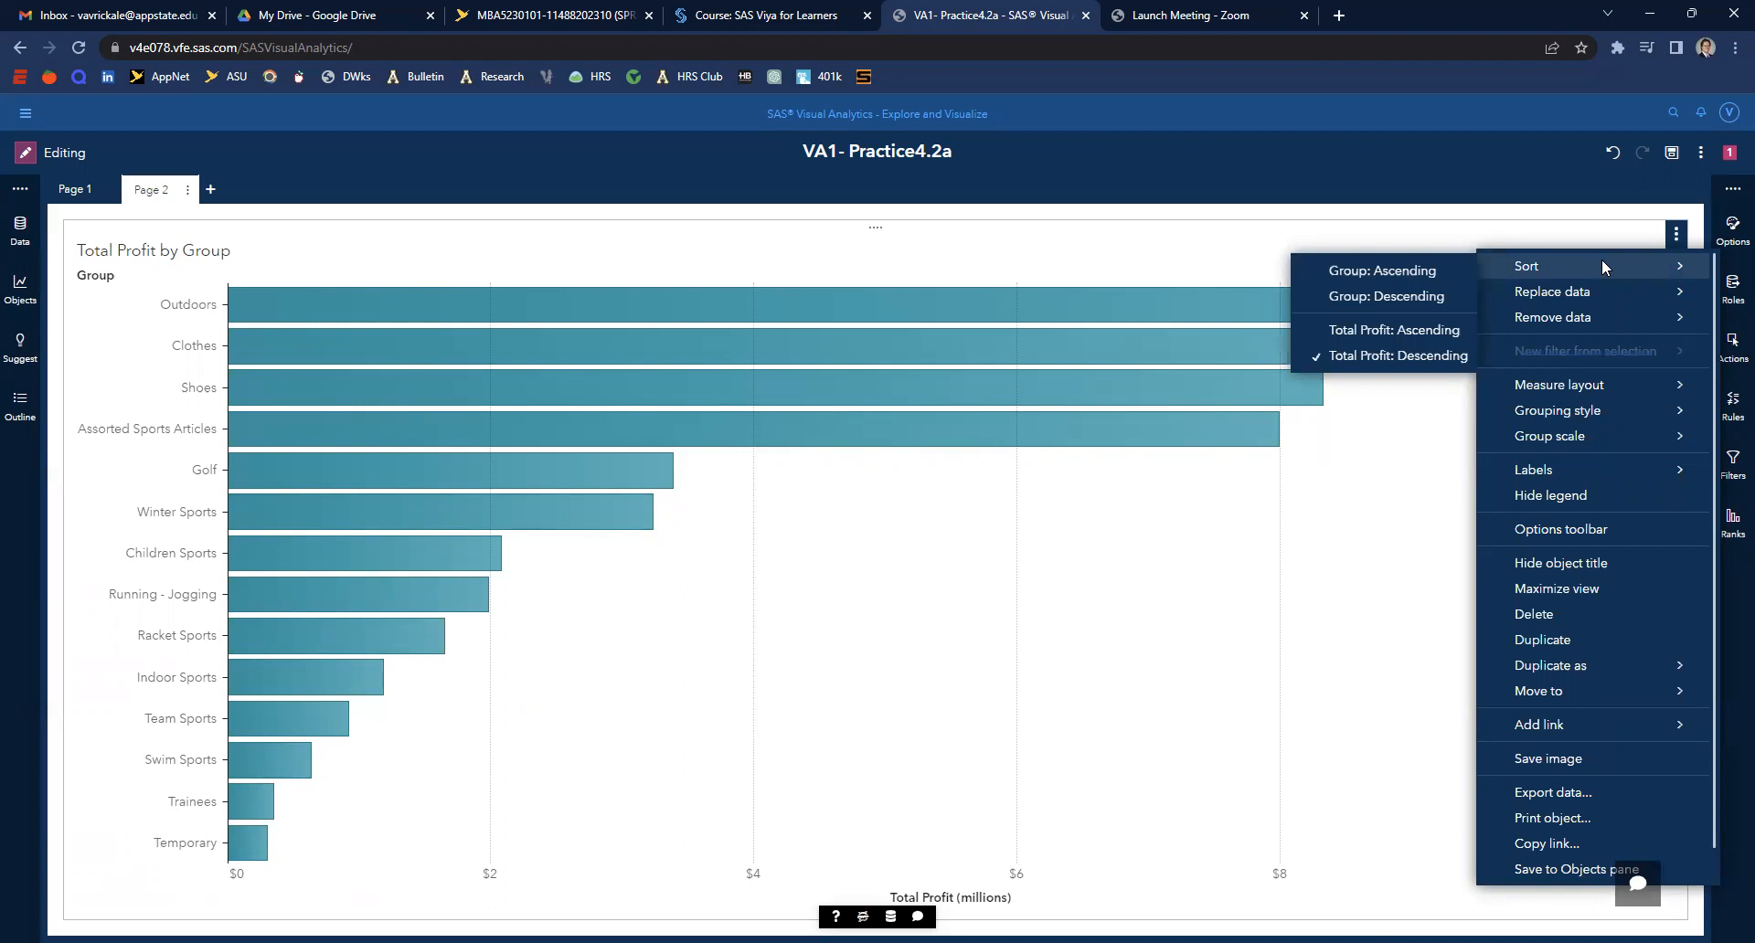
click(1376, 270)
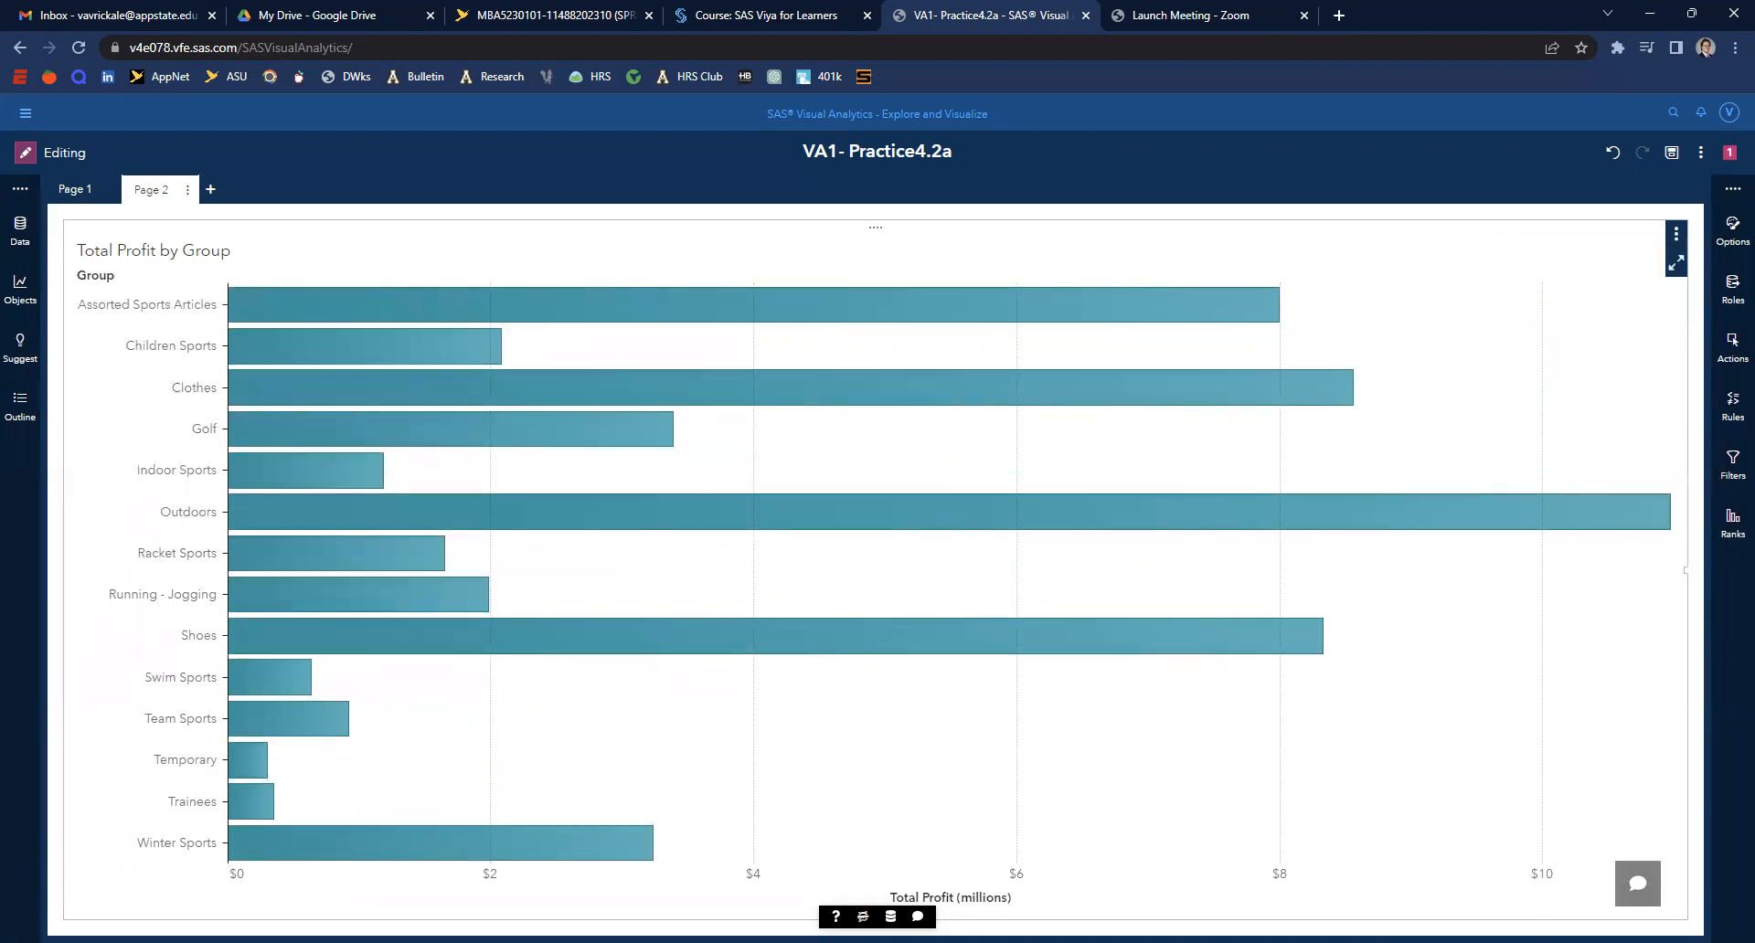
- Maximize the Total Profit by Group chart with its details table and sort it by Total Profit in descending order
click(1677, 264)
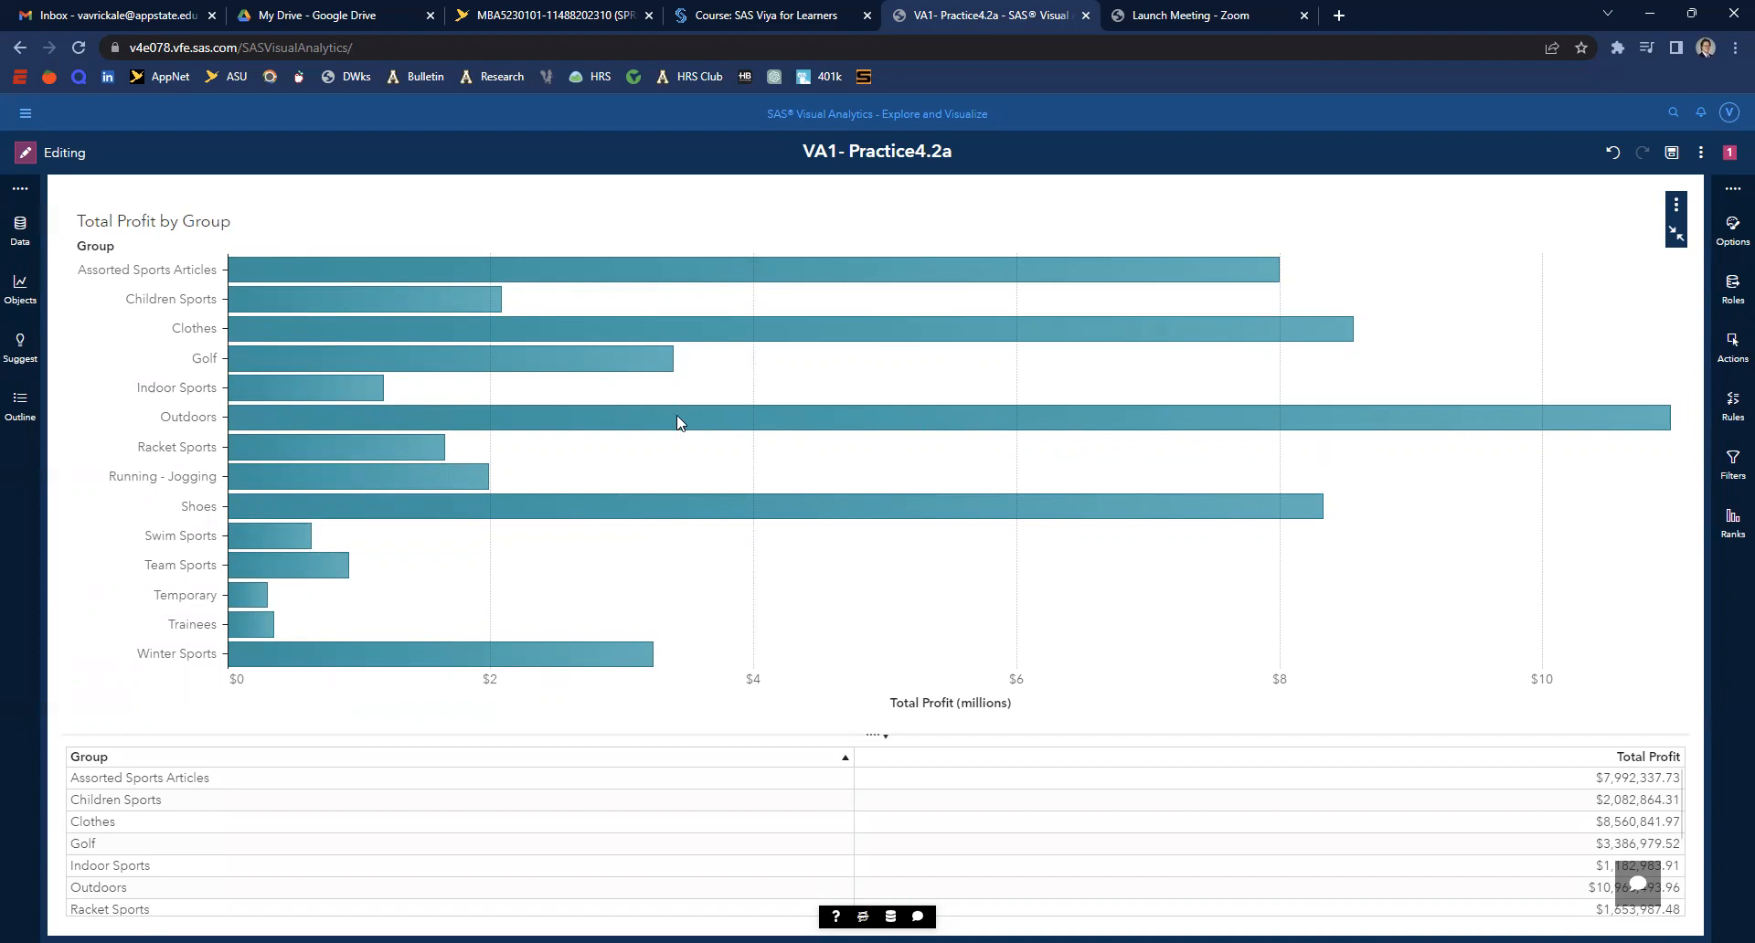
mouse_move(718, 425)
mouse_move(260, 599)
right_click(1314, 199)
mouse_move(1396, 211)
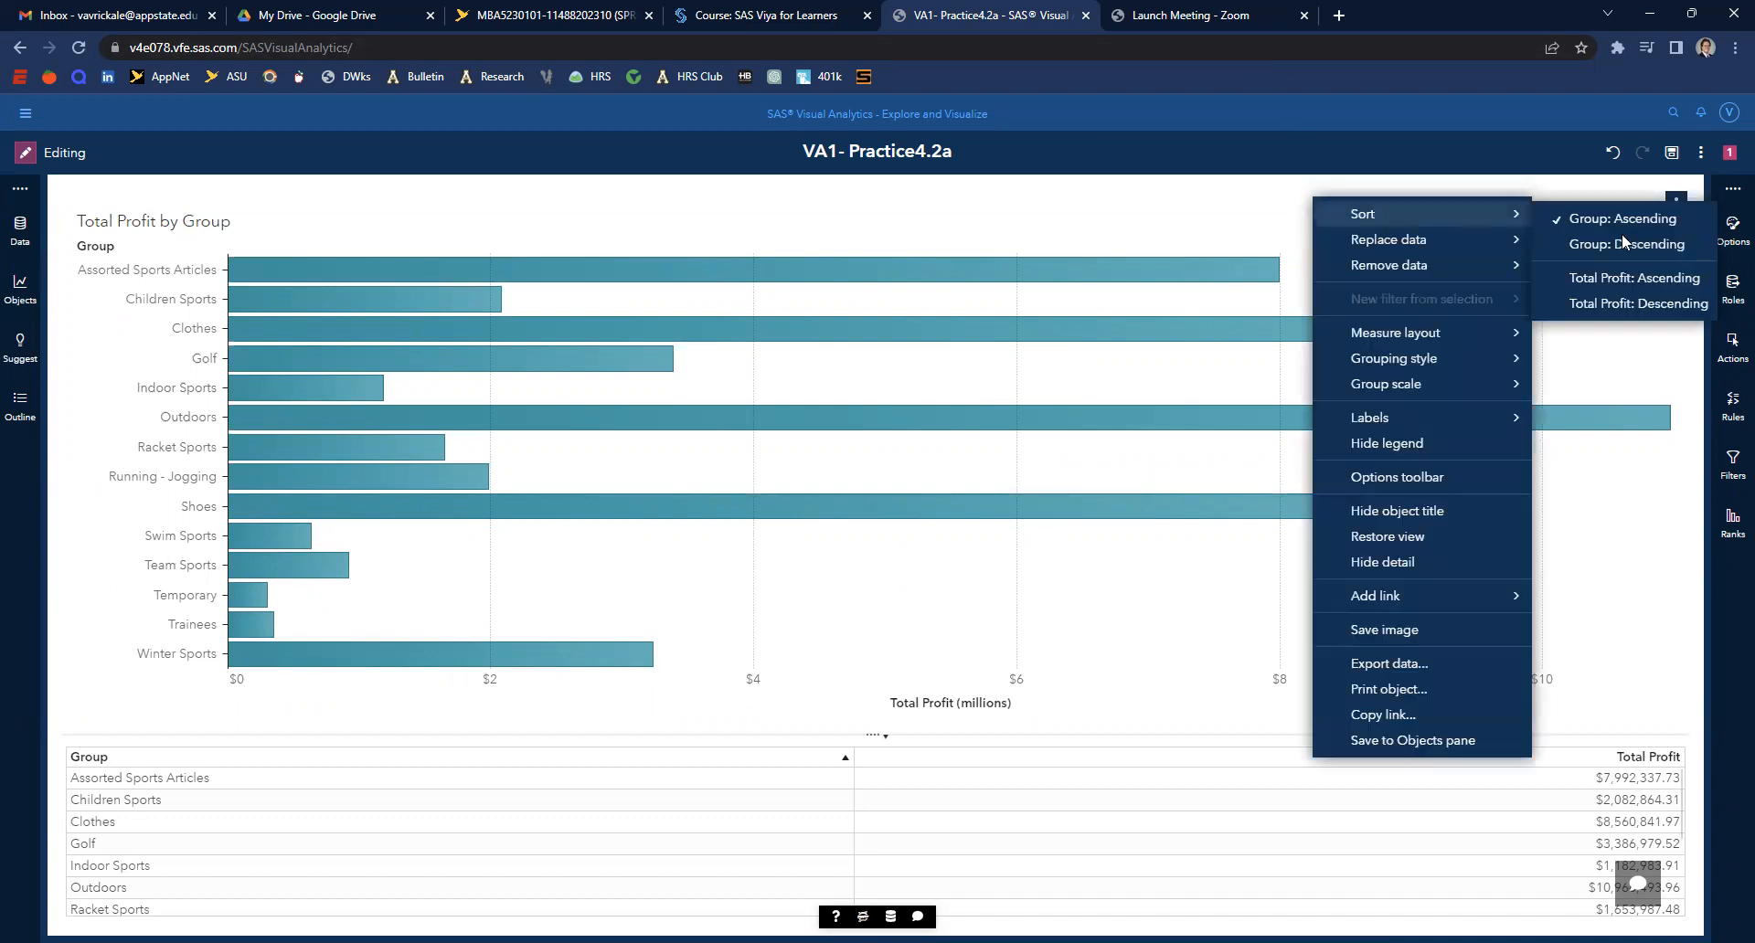
click(1629, 304)
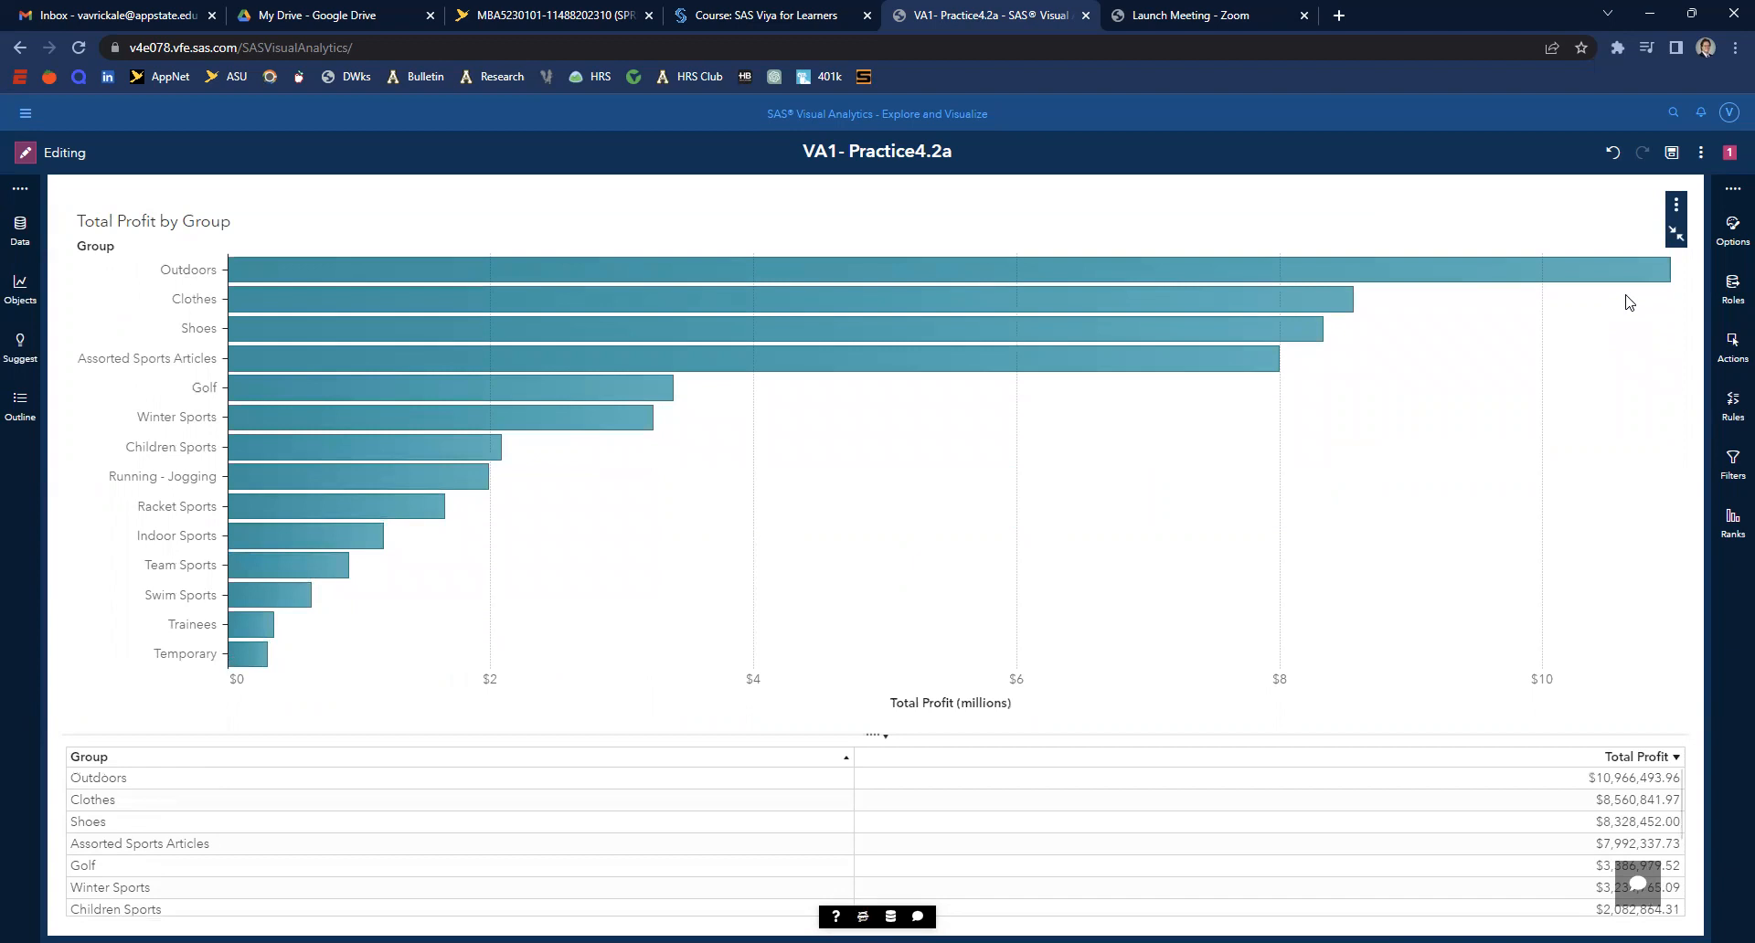
- Turn on data labels for the bars of the Total Profit by Group chart
right_click(1451, 386)
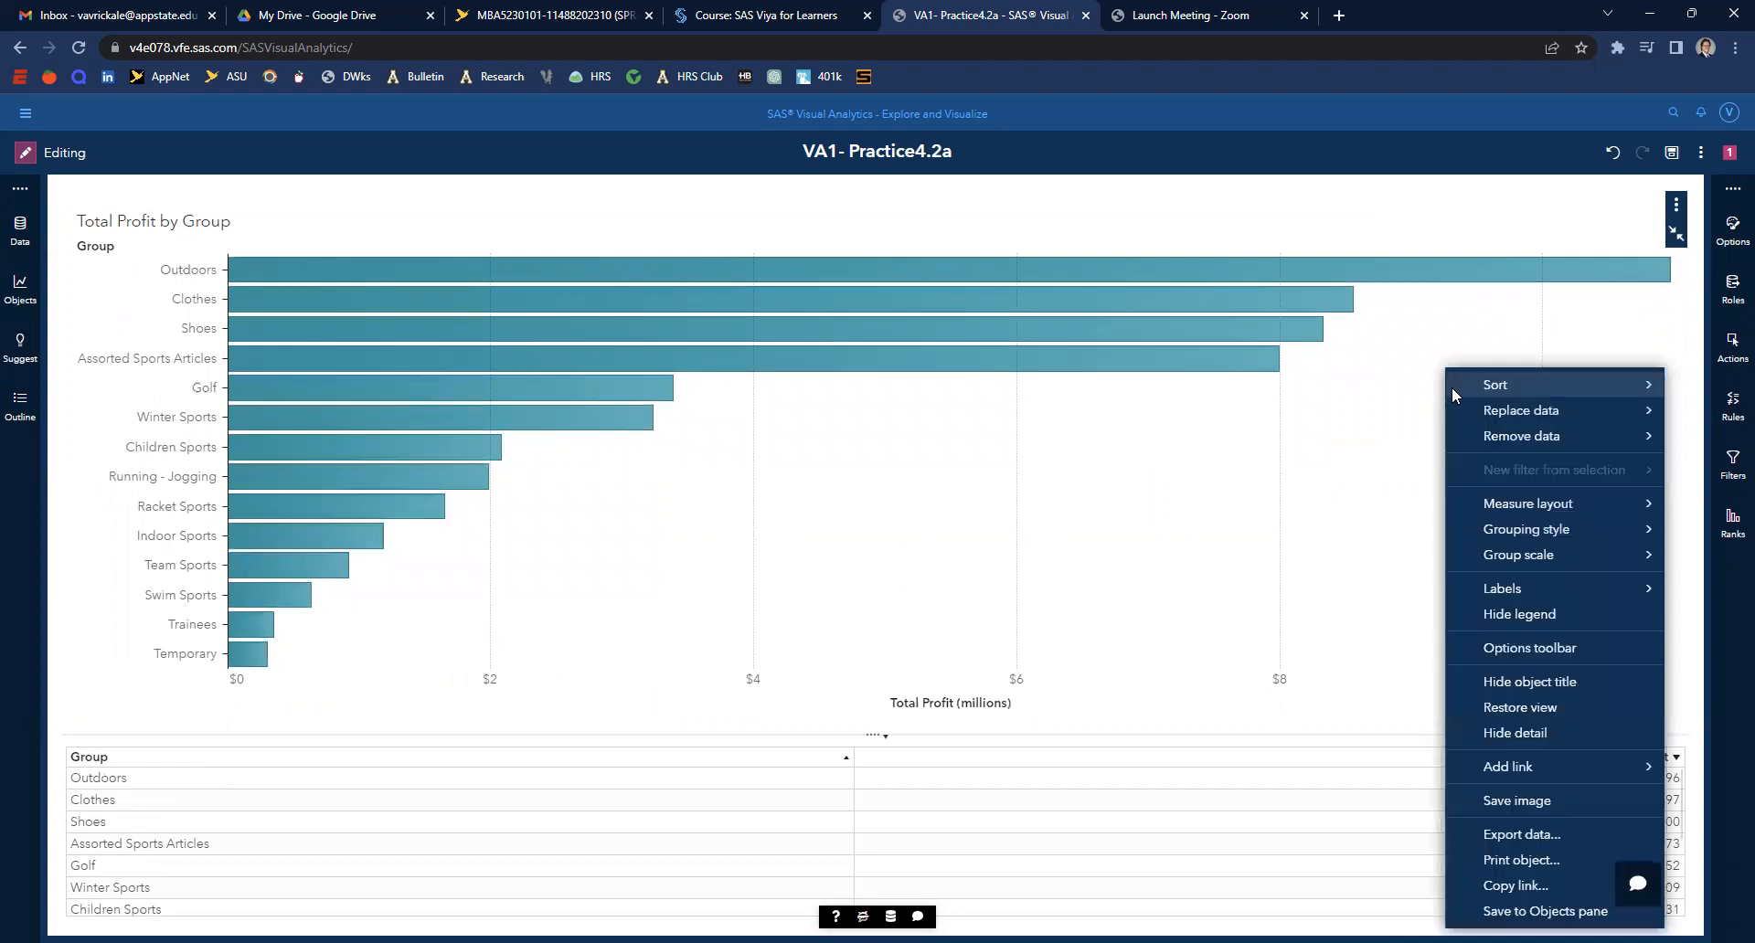
mouse_move(1555, 583)
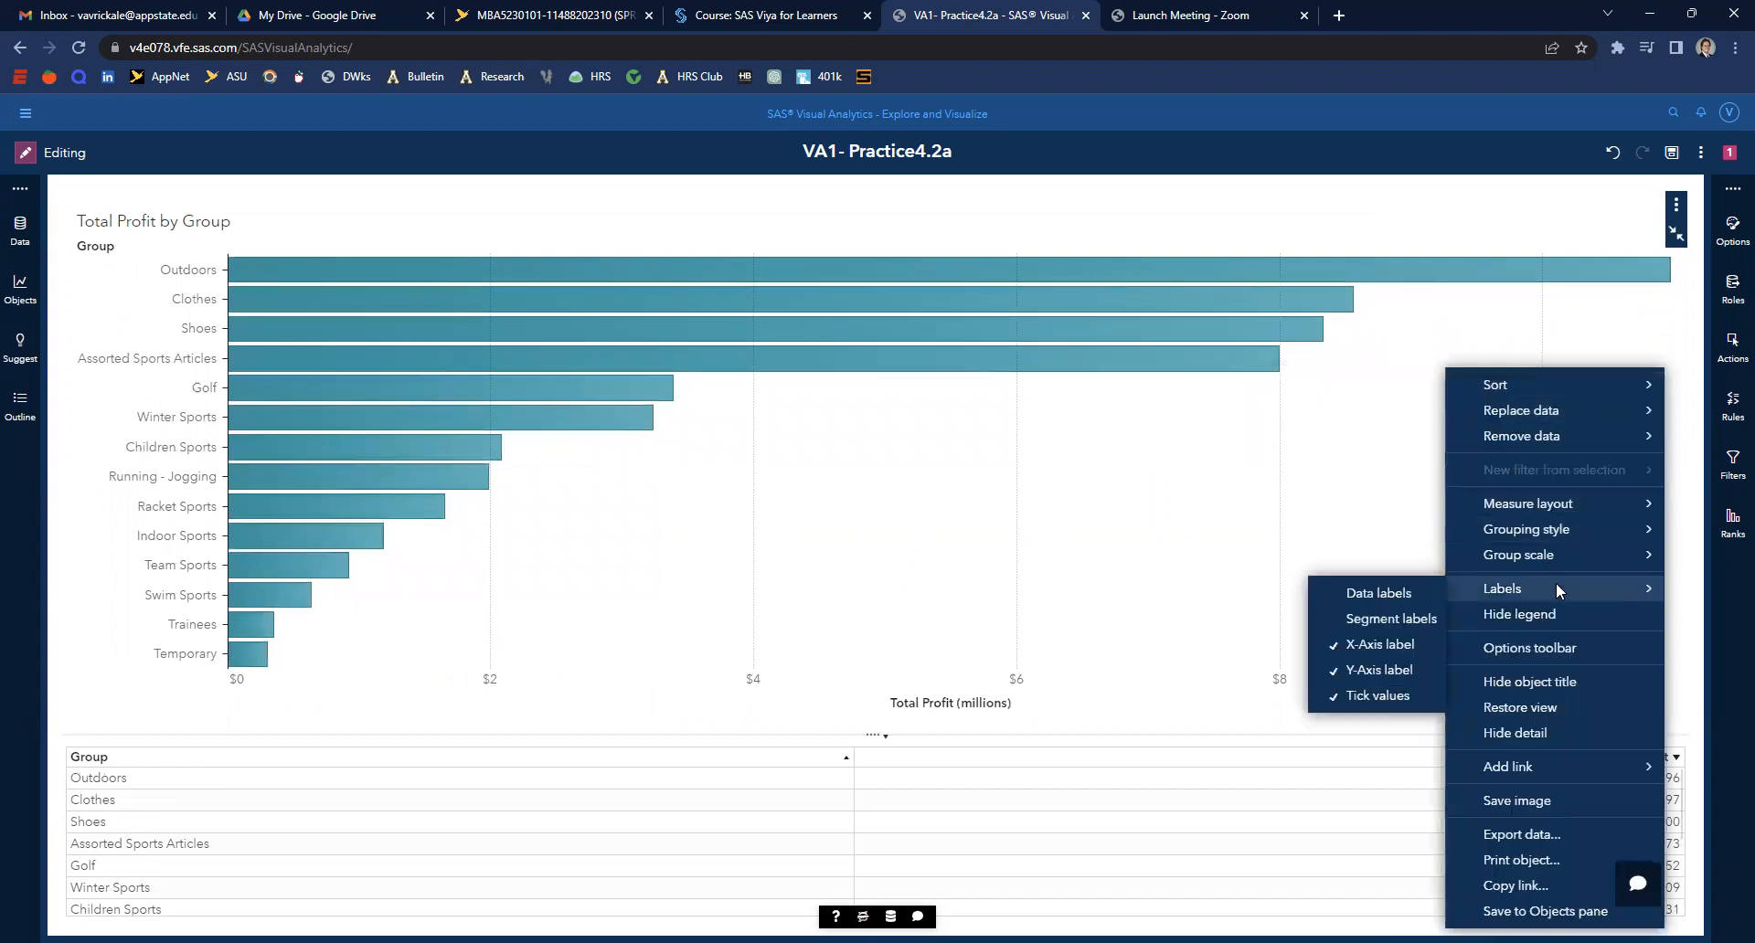
click(1408, 592)
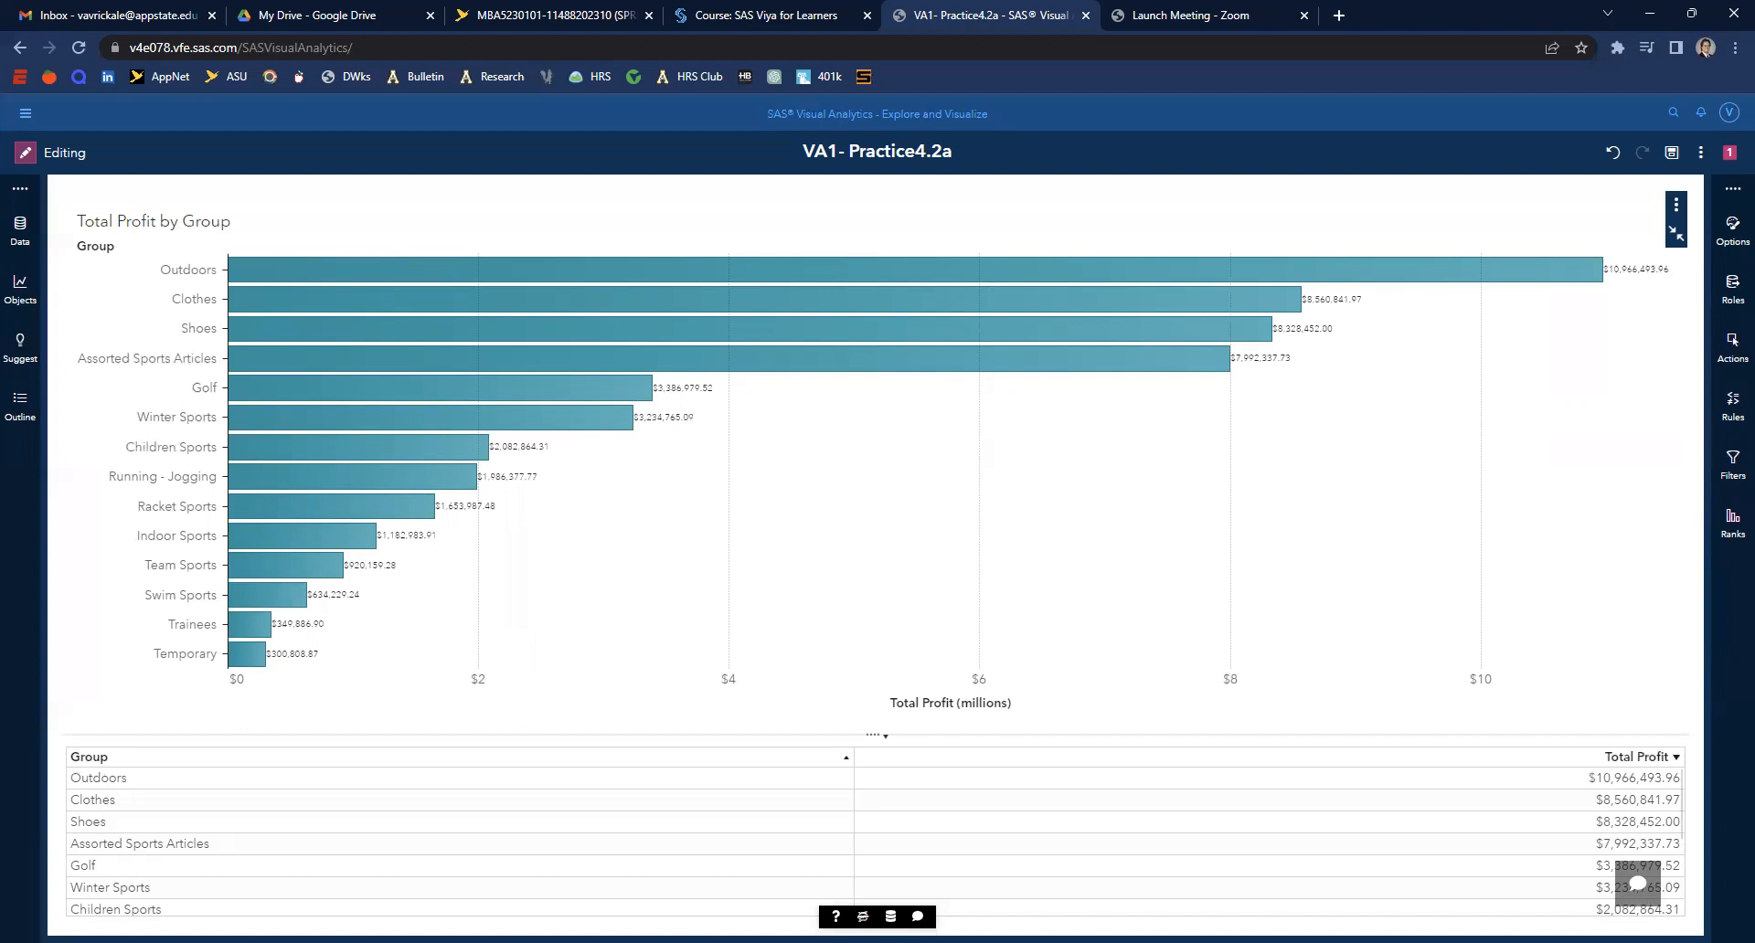
- Close the VA1- Practice4.2a report and open the VA1- Practice4.2b report
click(1699, 153)
click(1463, 311)
click(950, 586)
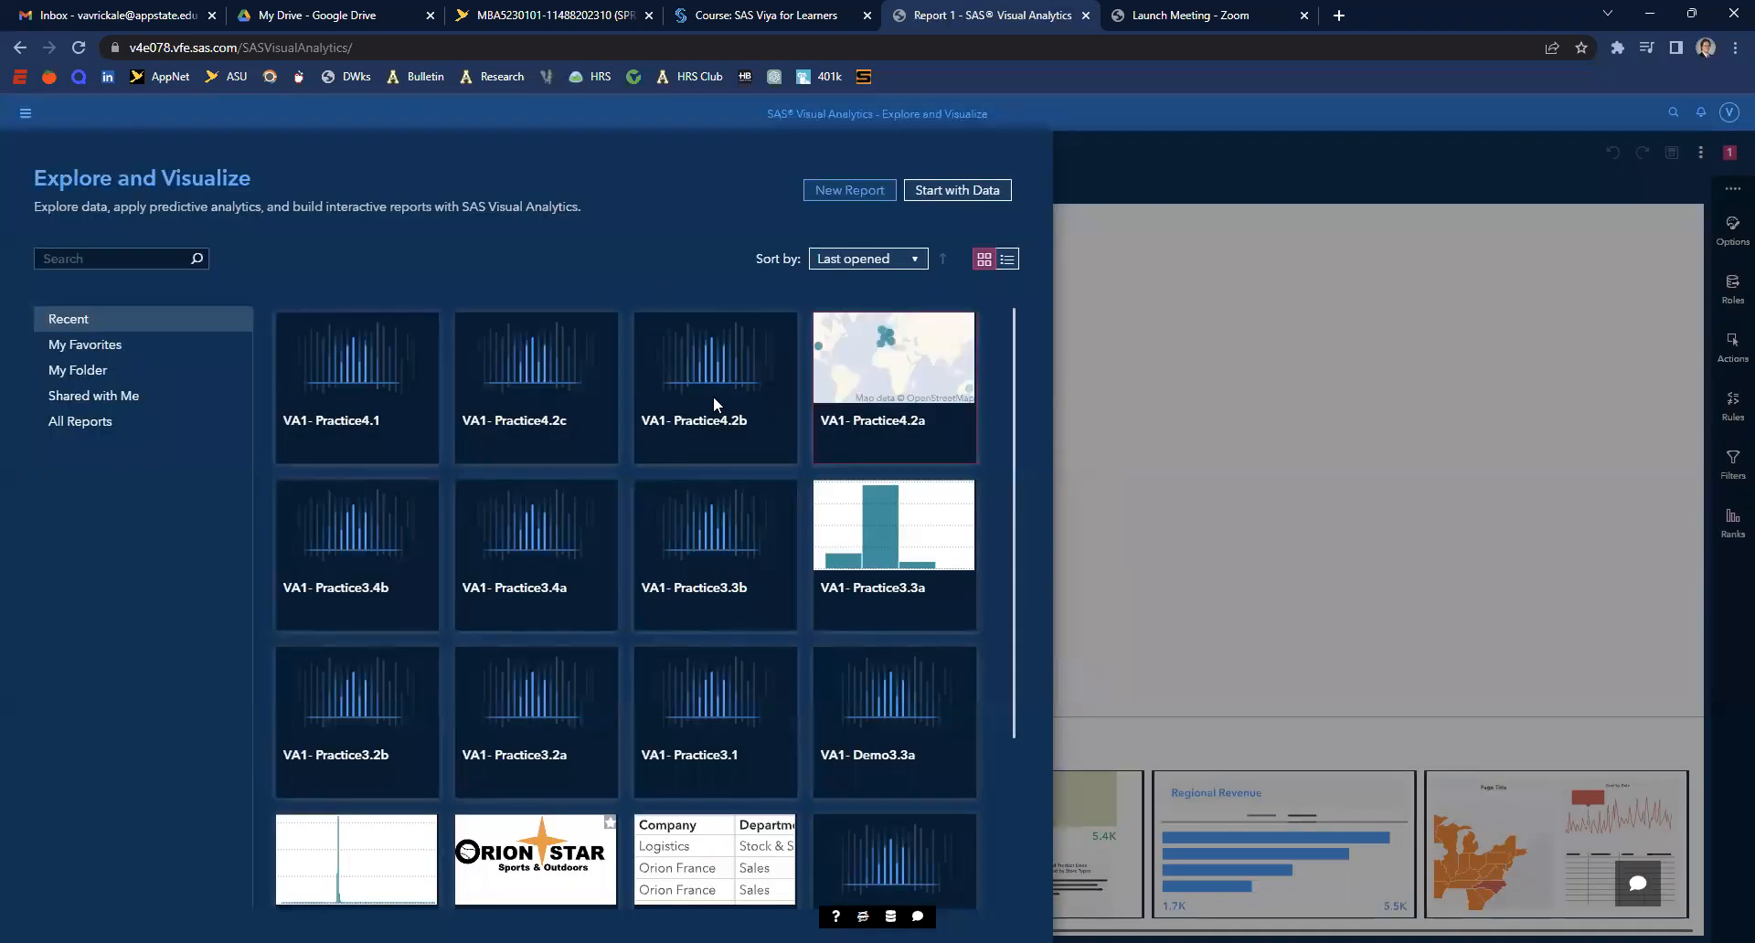
click(713, 397)
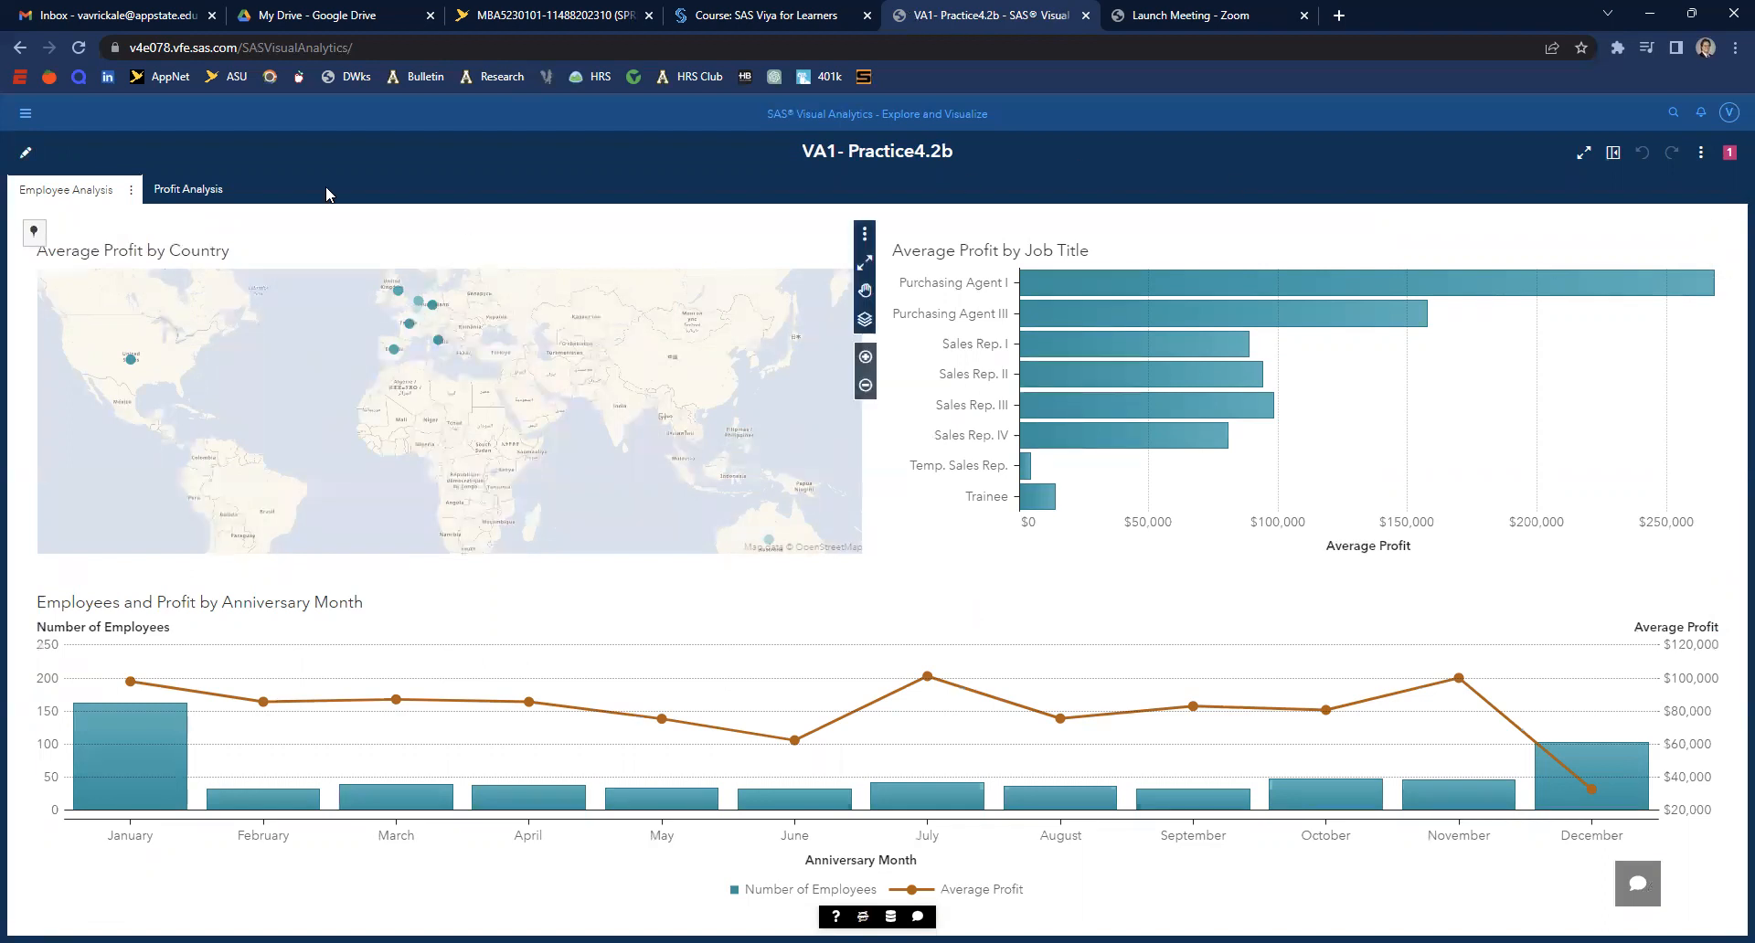
- Expand all page controls of the Employee Analysis page and the report-level controls
click(131, 189)
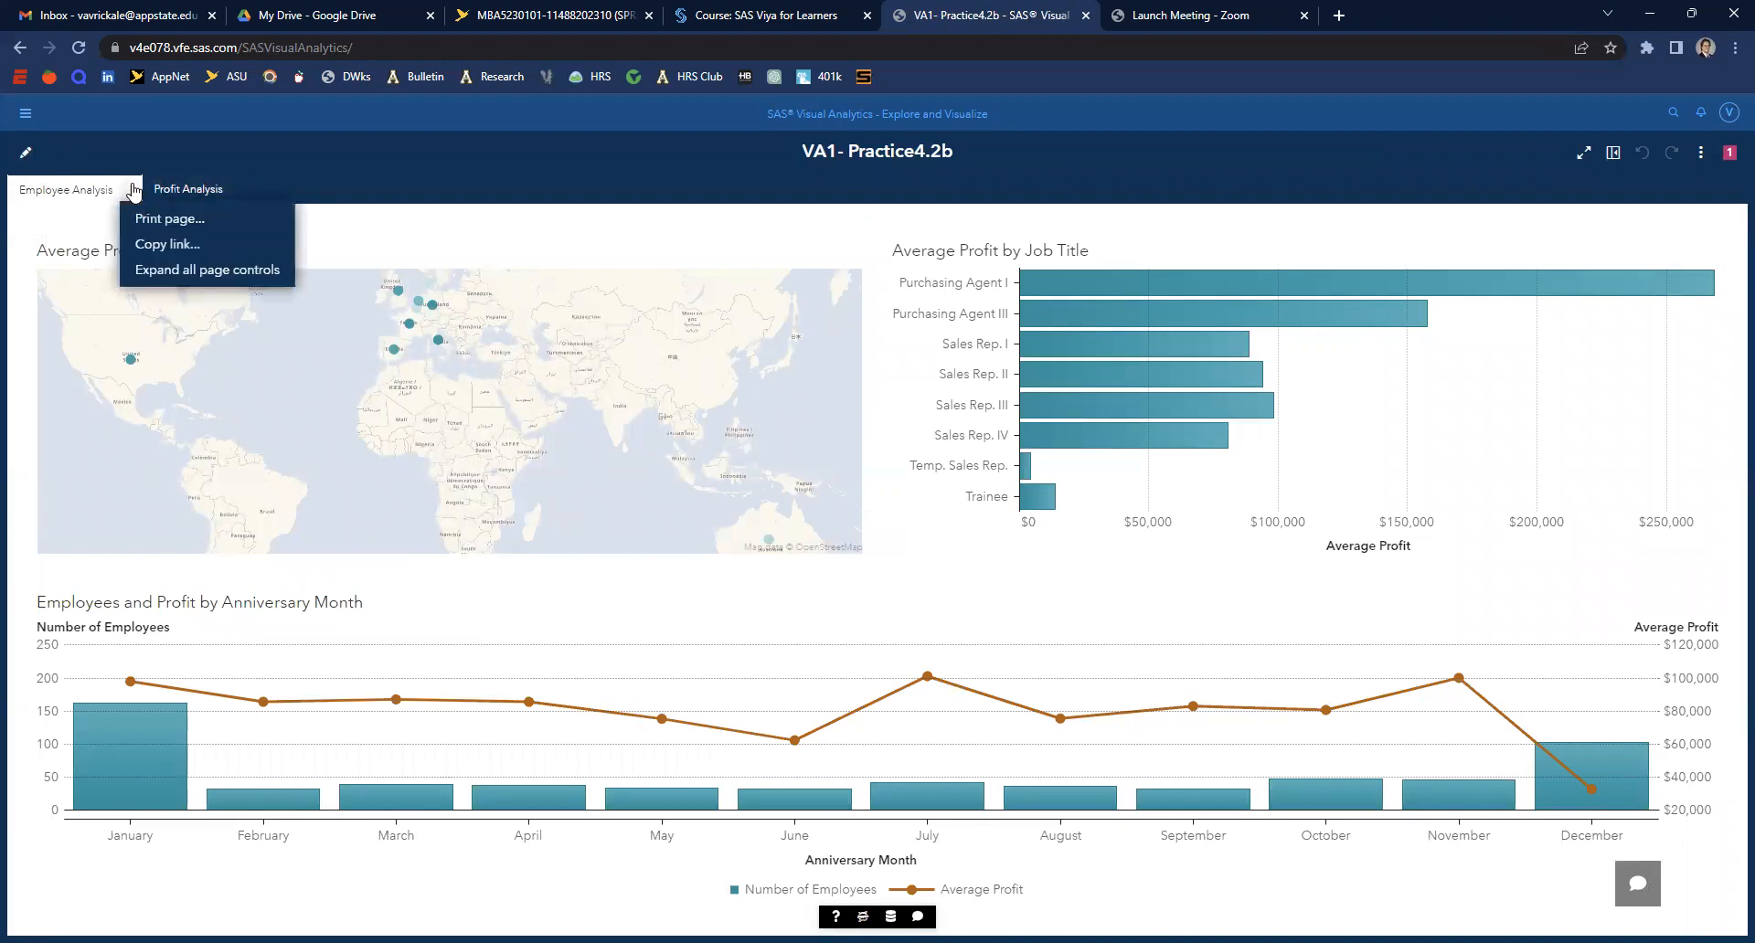
click(192, 270)
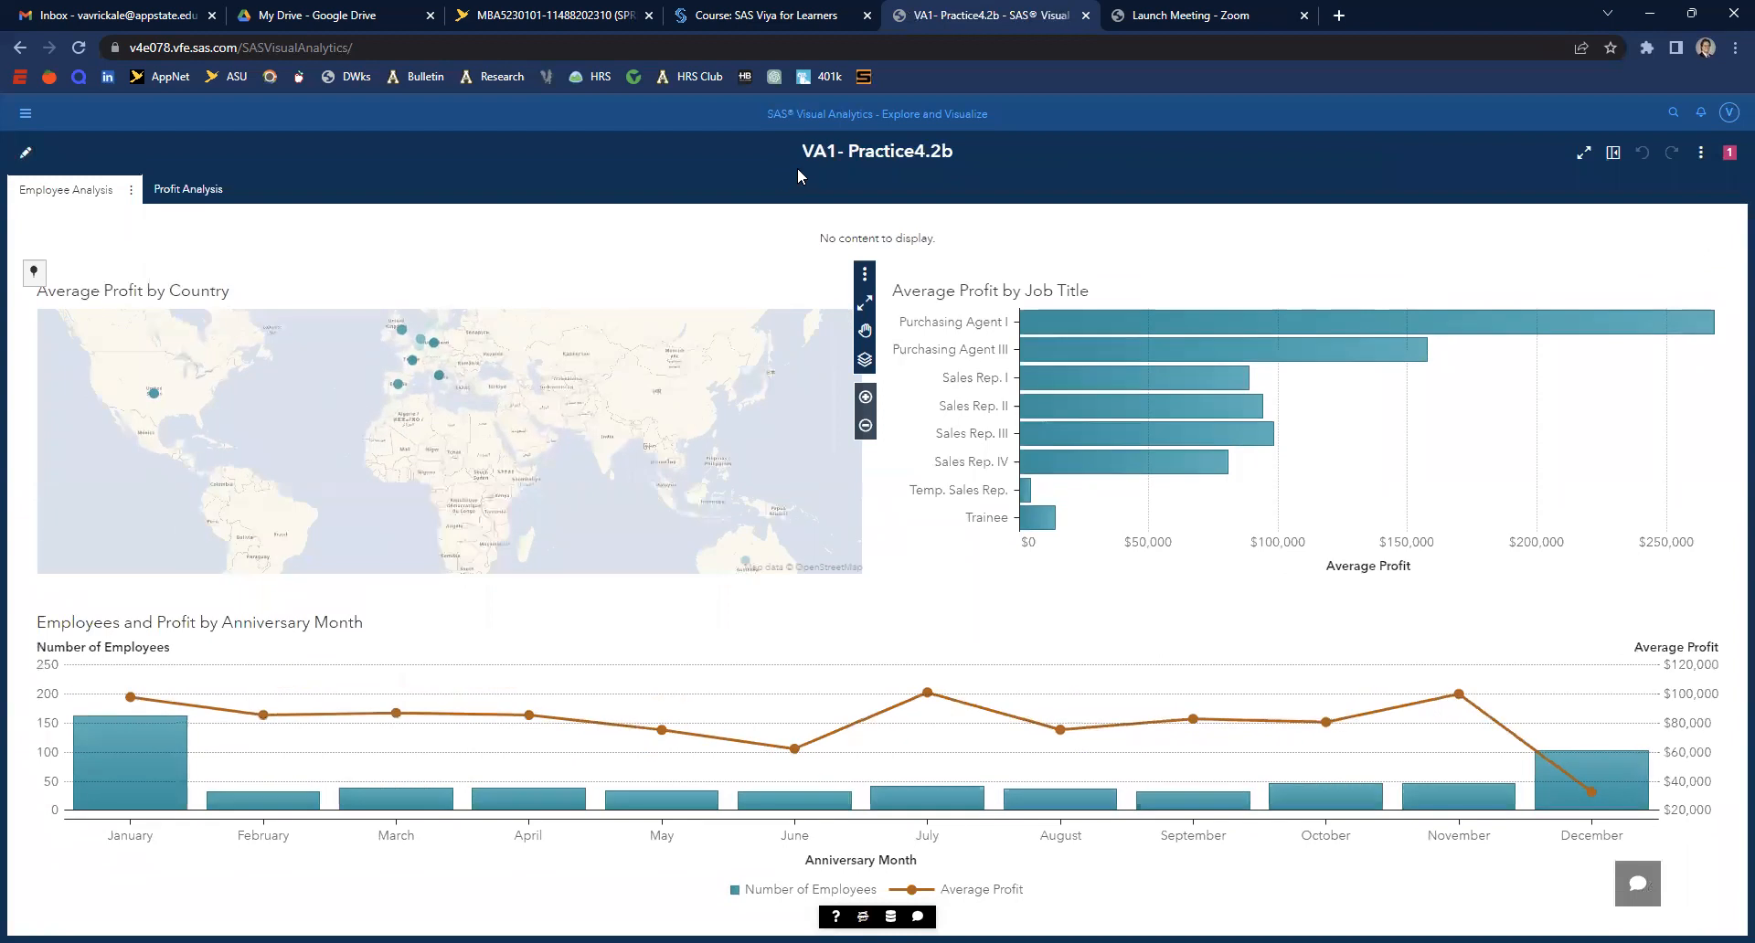
click(1699, 151)
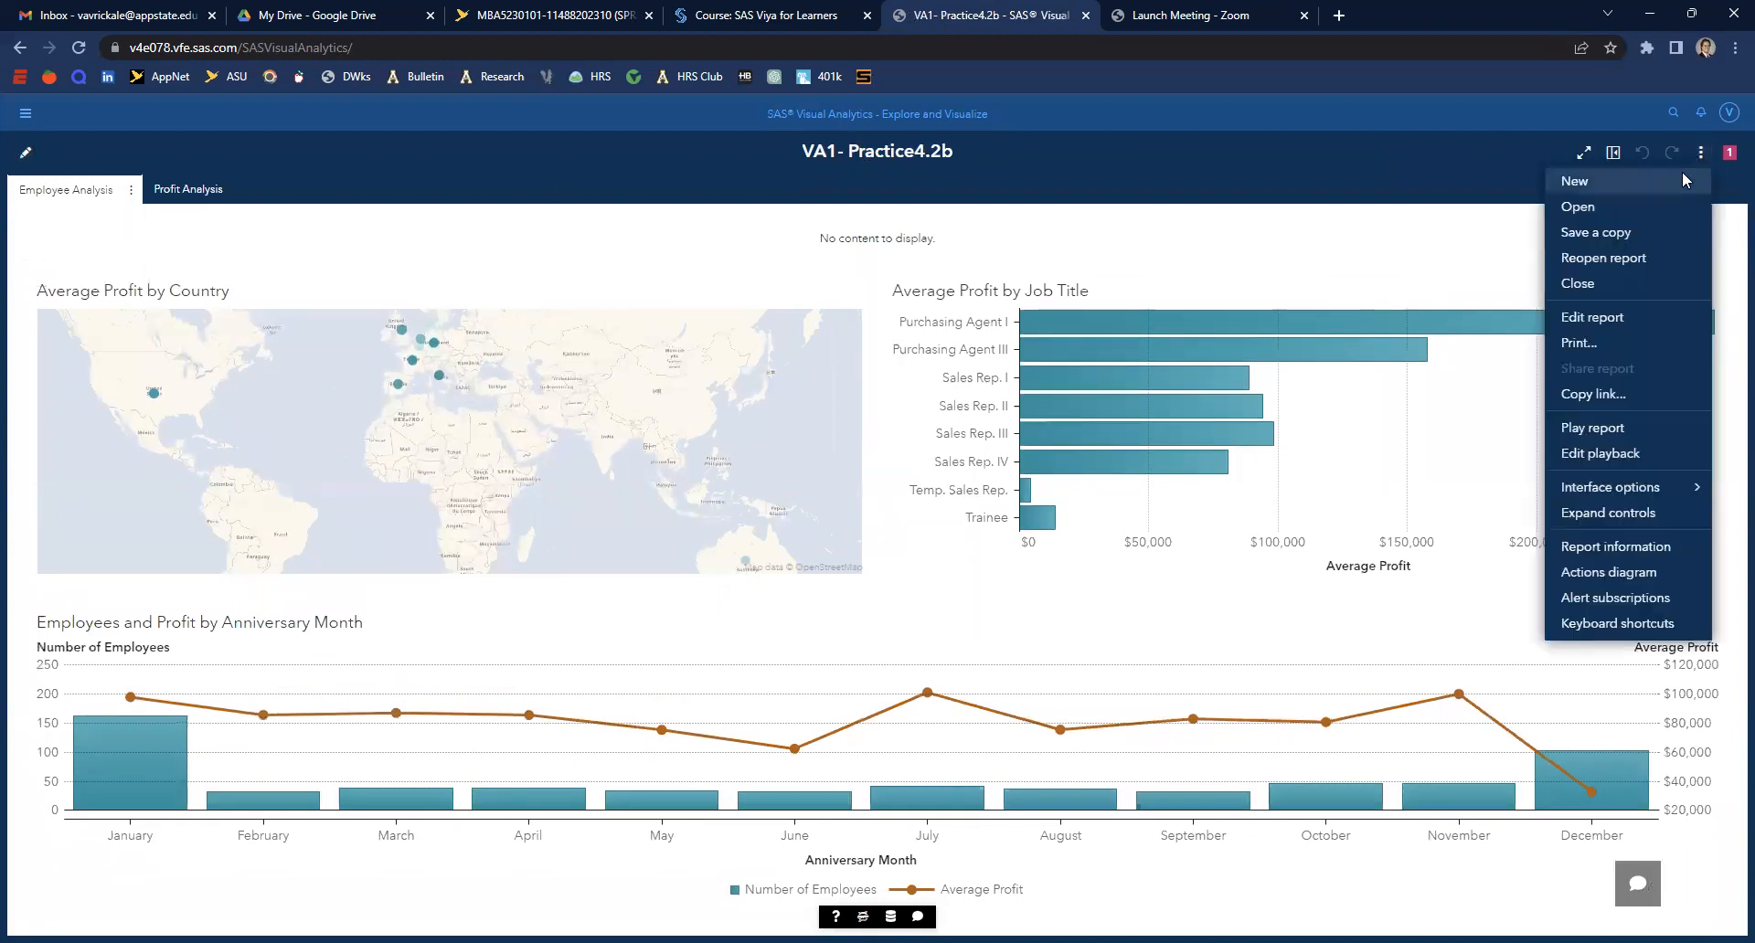
click(1653, 513)
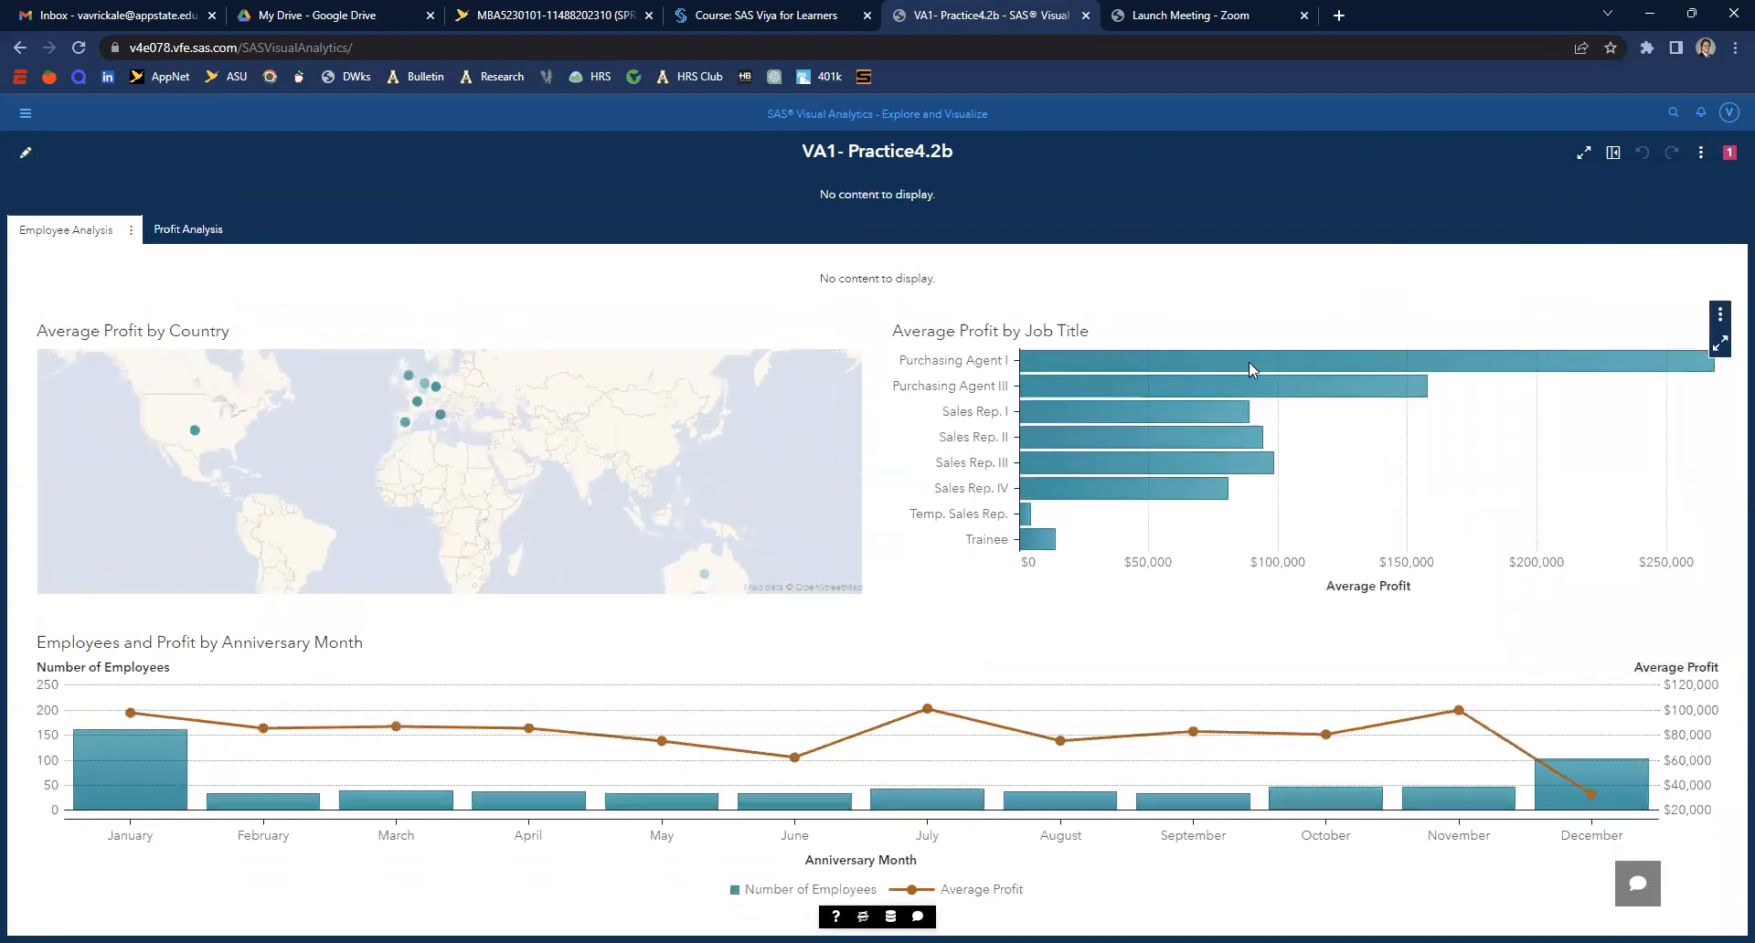
- Switch the report to edit mode and add a button bar control to the report prompt area
click(25, 152)
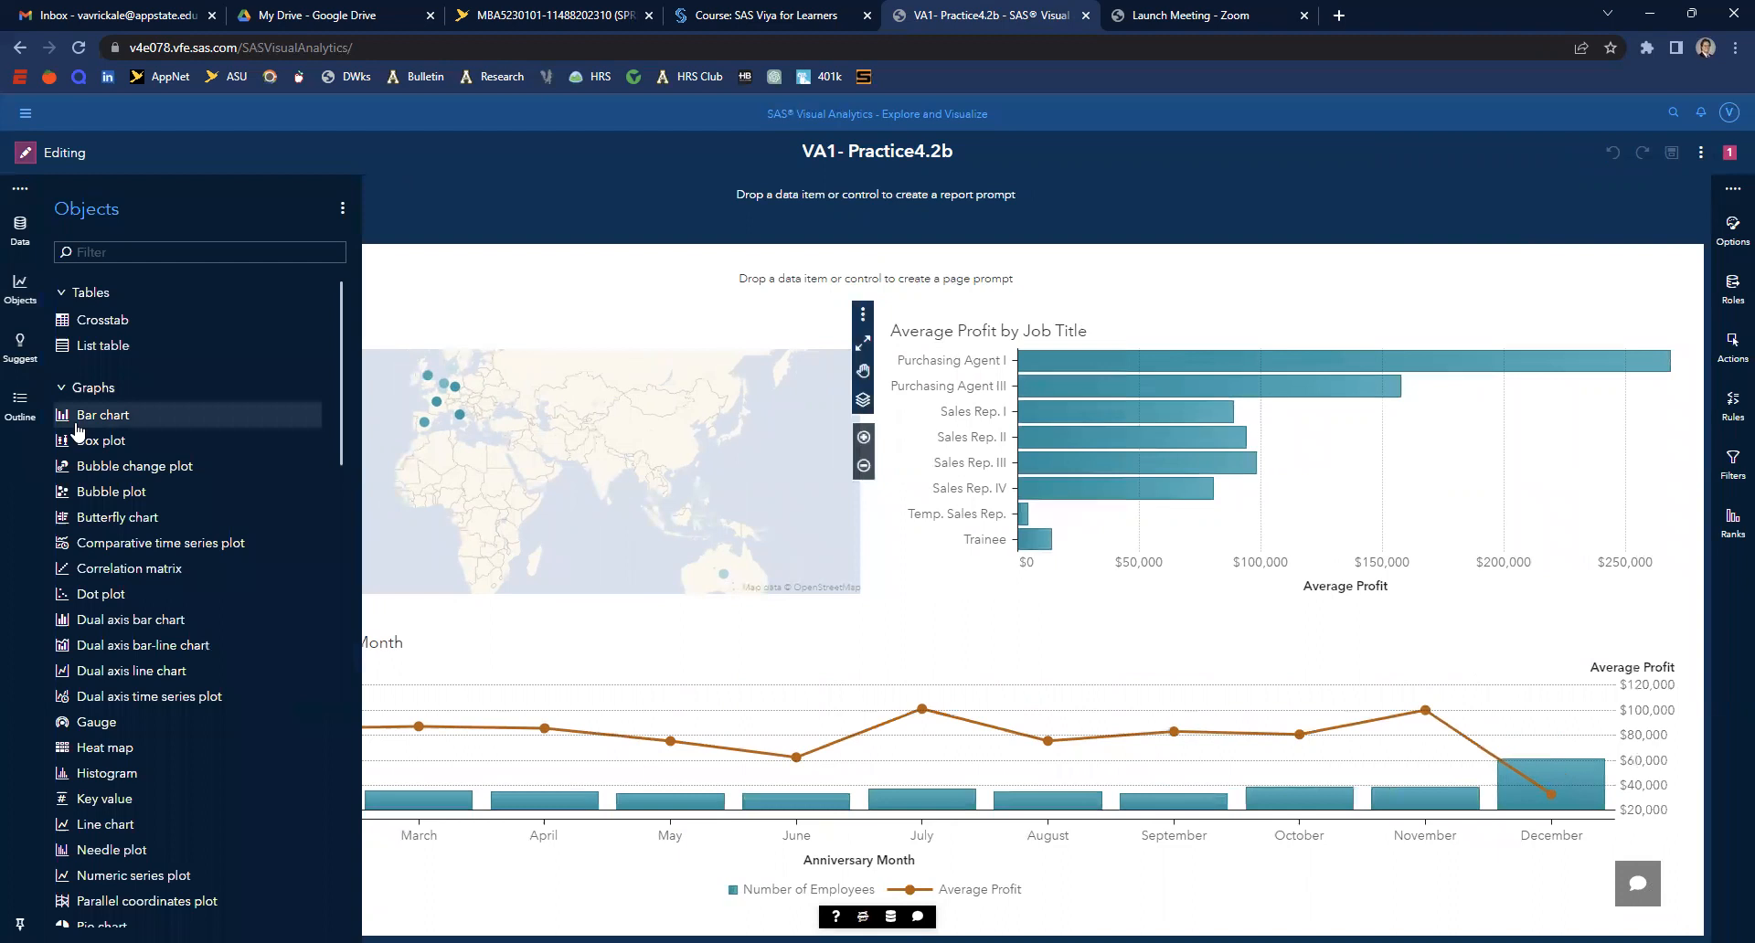
click(108, 253)
text(butt)
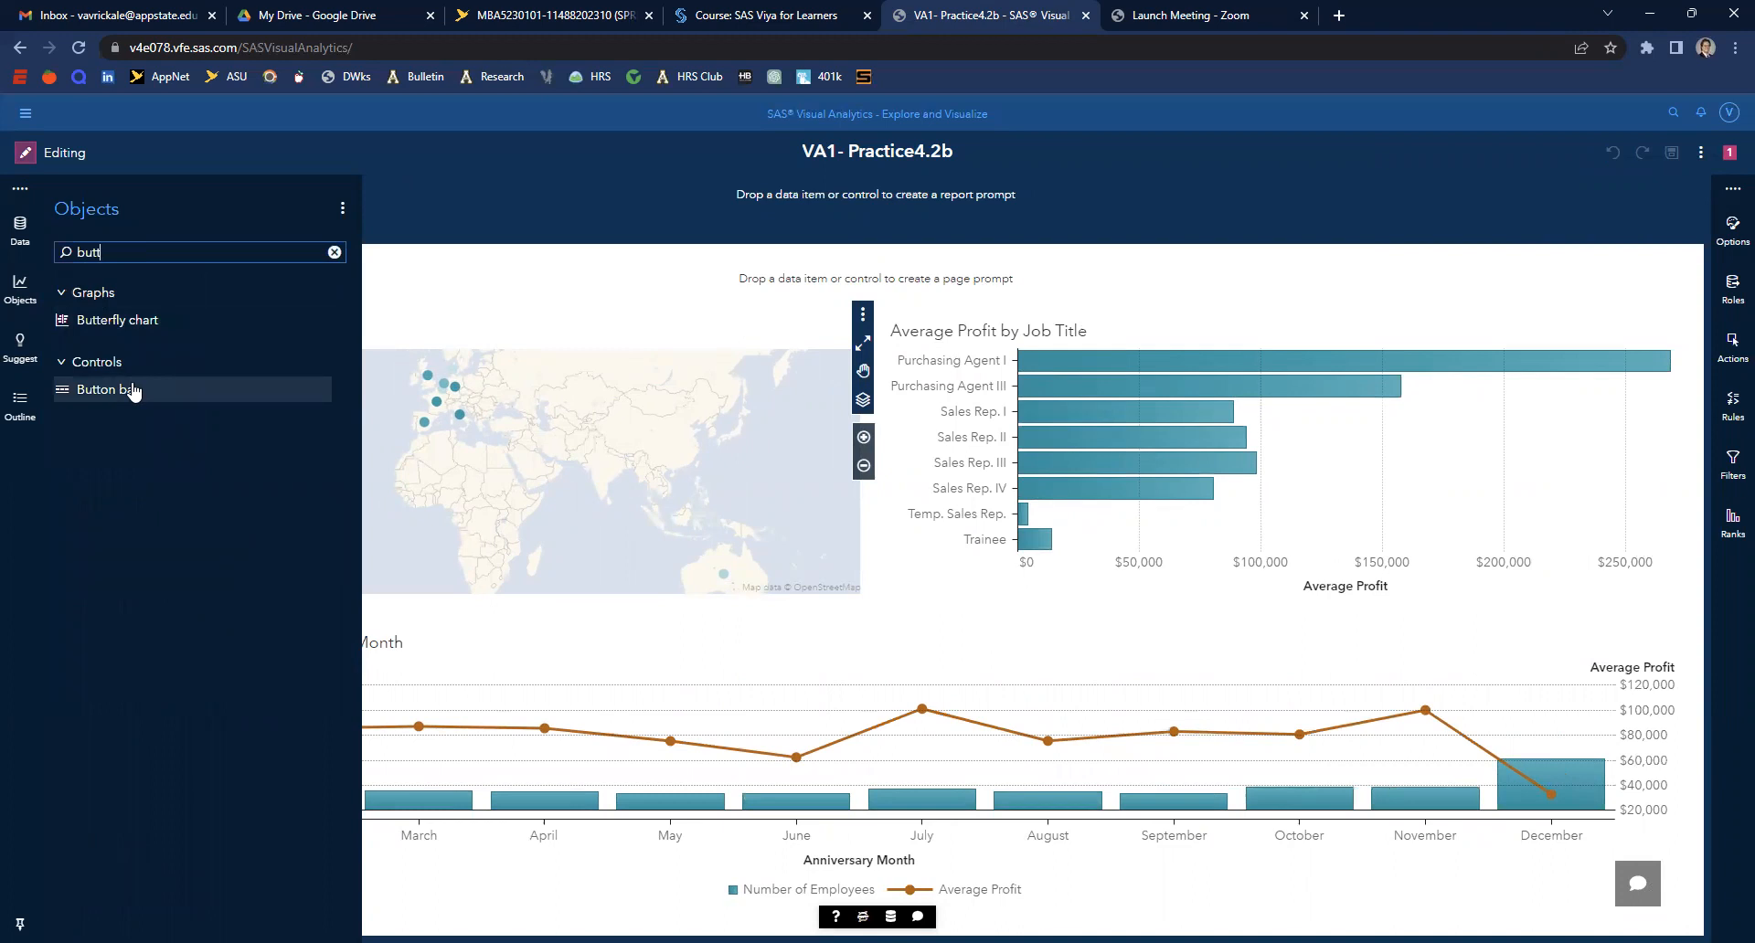
drag(132, 391, 773, 196)
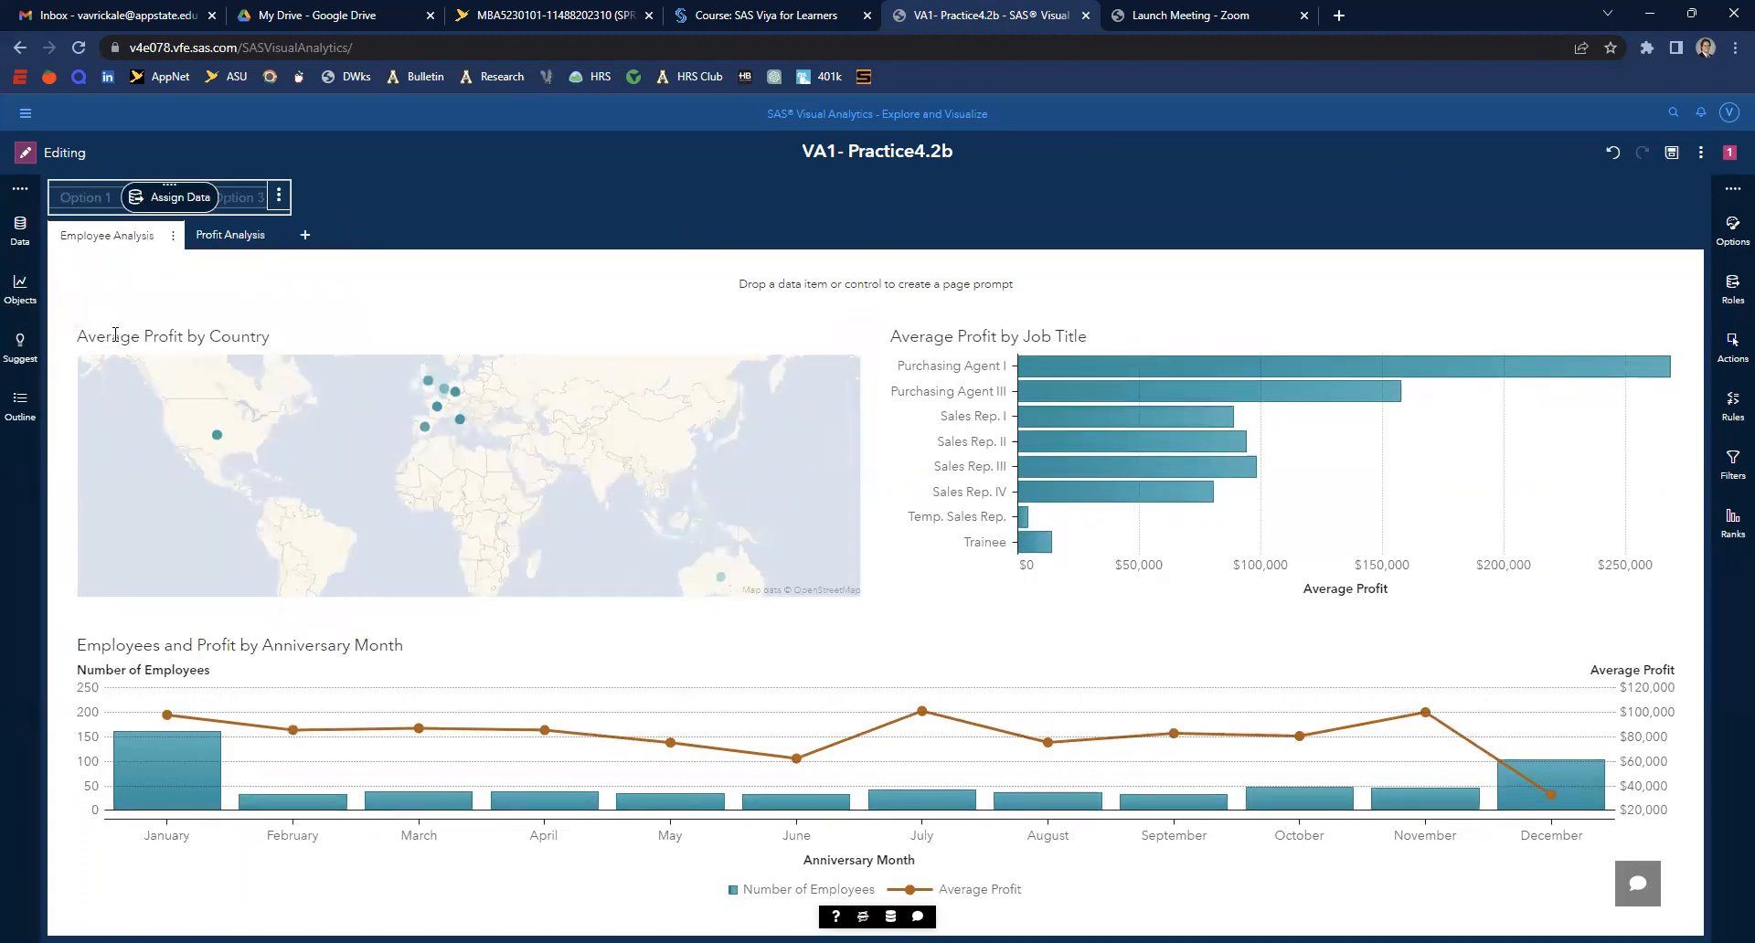
- Assign Employee Status as the category of the report prompt button bar
click(172, 198)
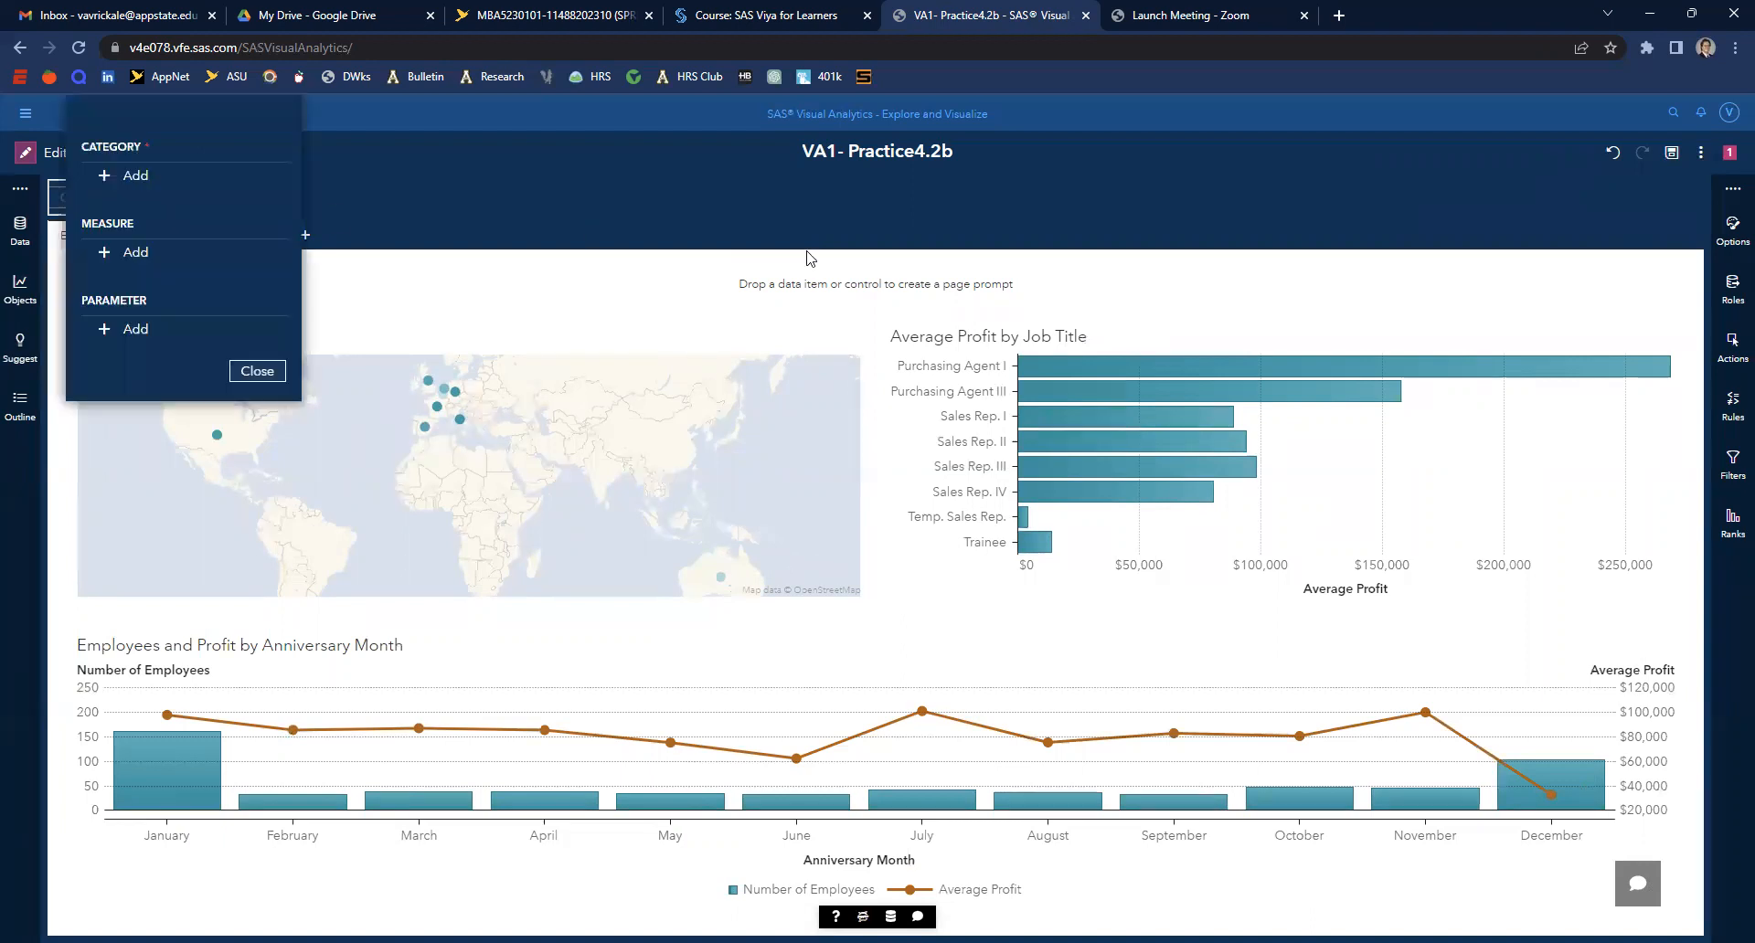
click(170, 178)
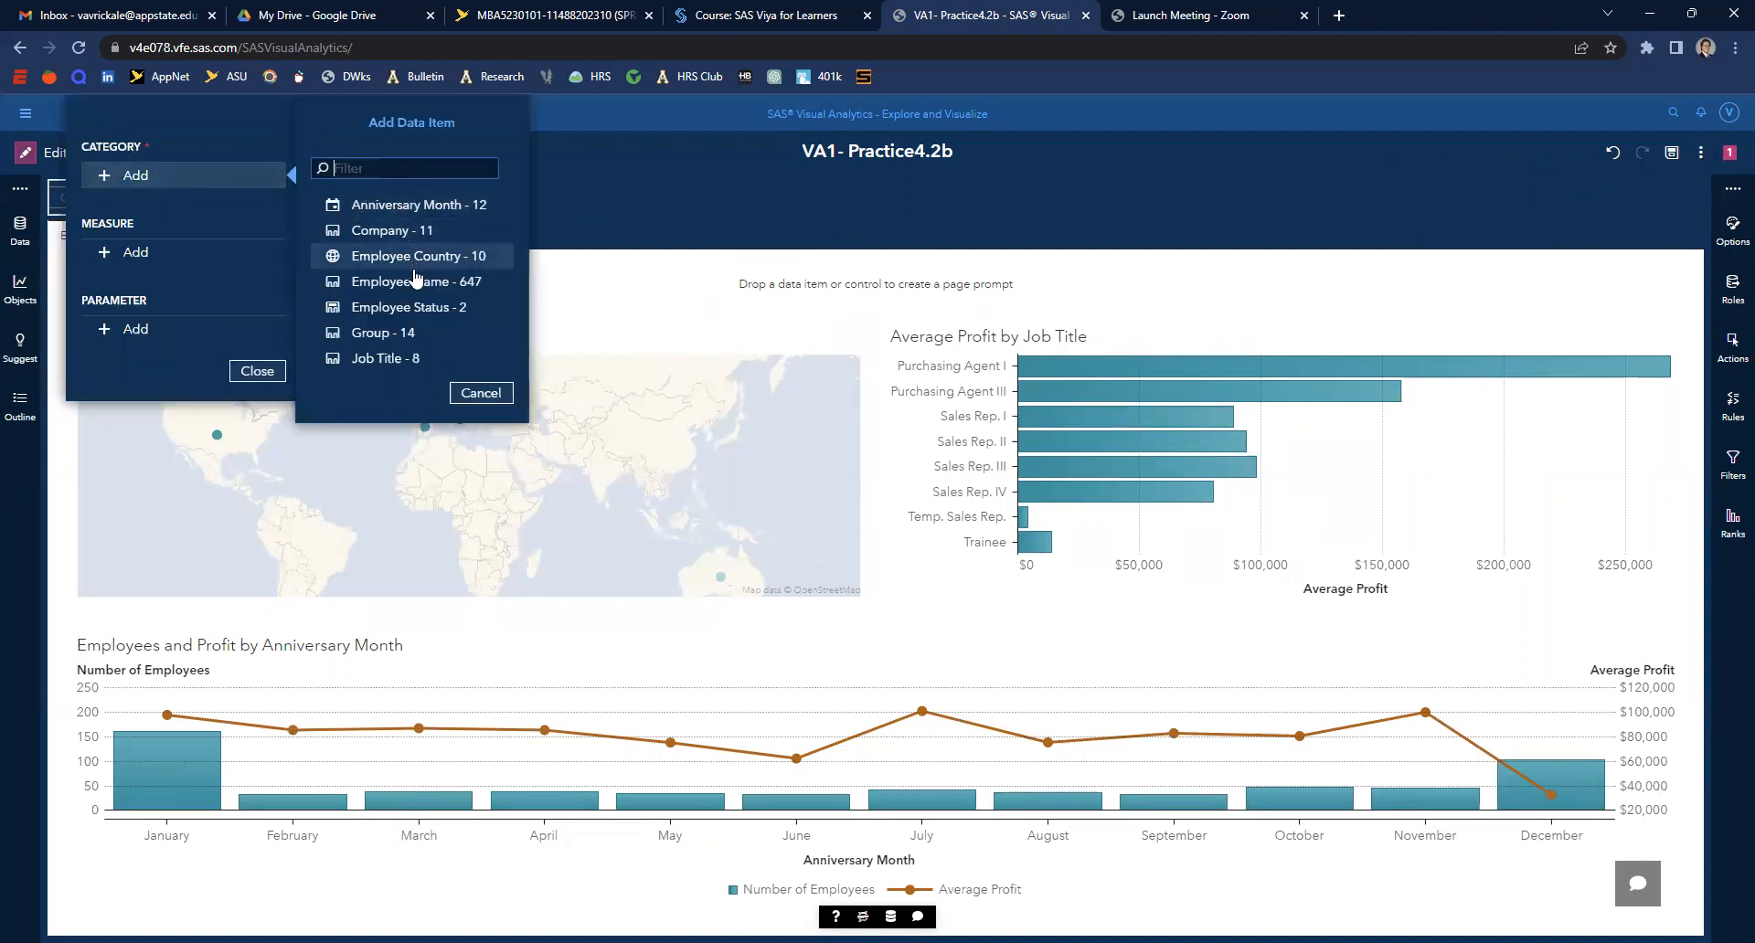
click(418, 309)
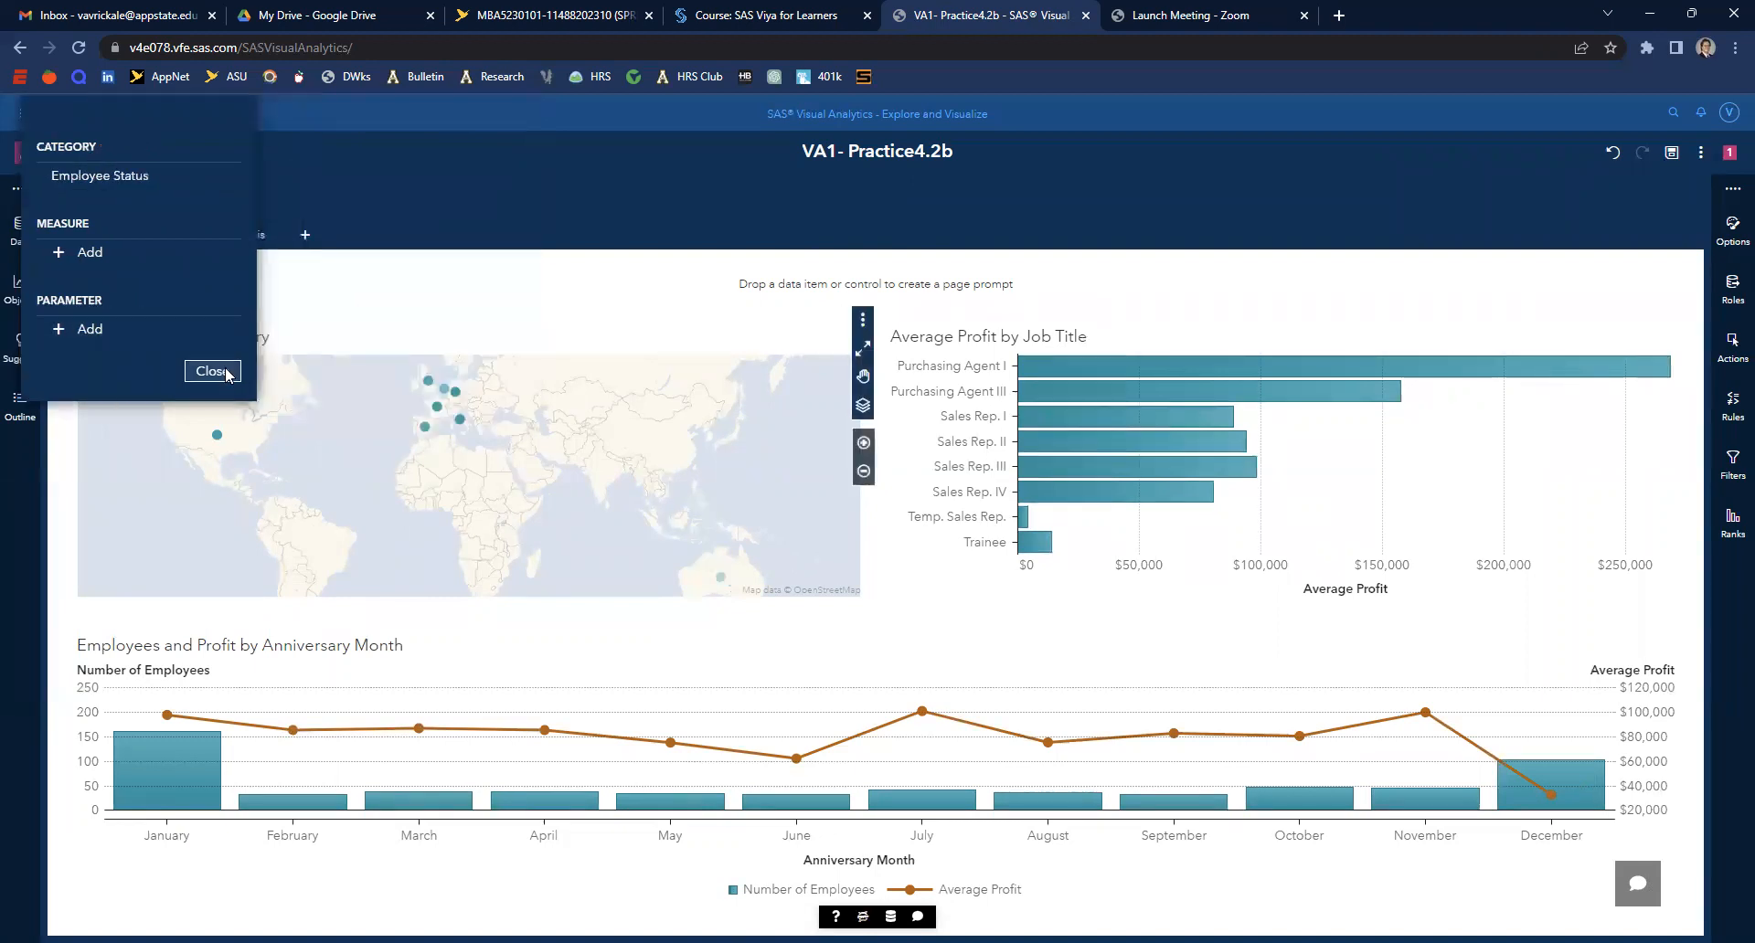
click(227, 370)
- Test the button bar by filtering the report to Active and to Retired employees, and clear the selection
click(81, 199)
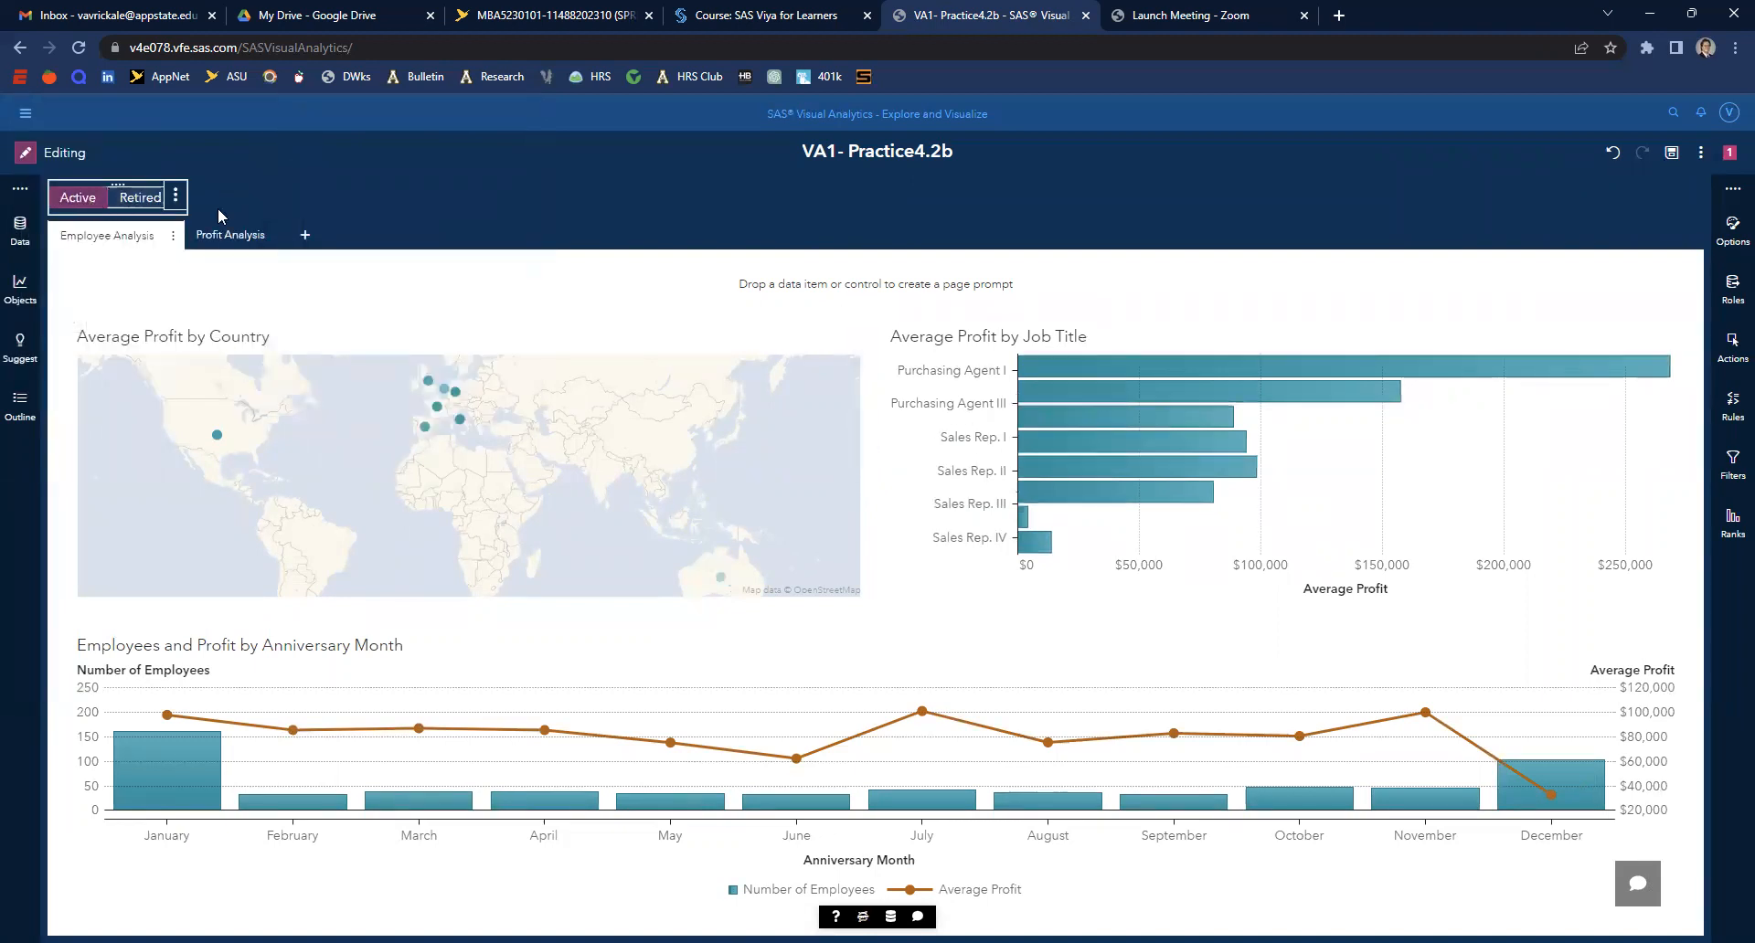
click(128, 200)
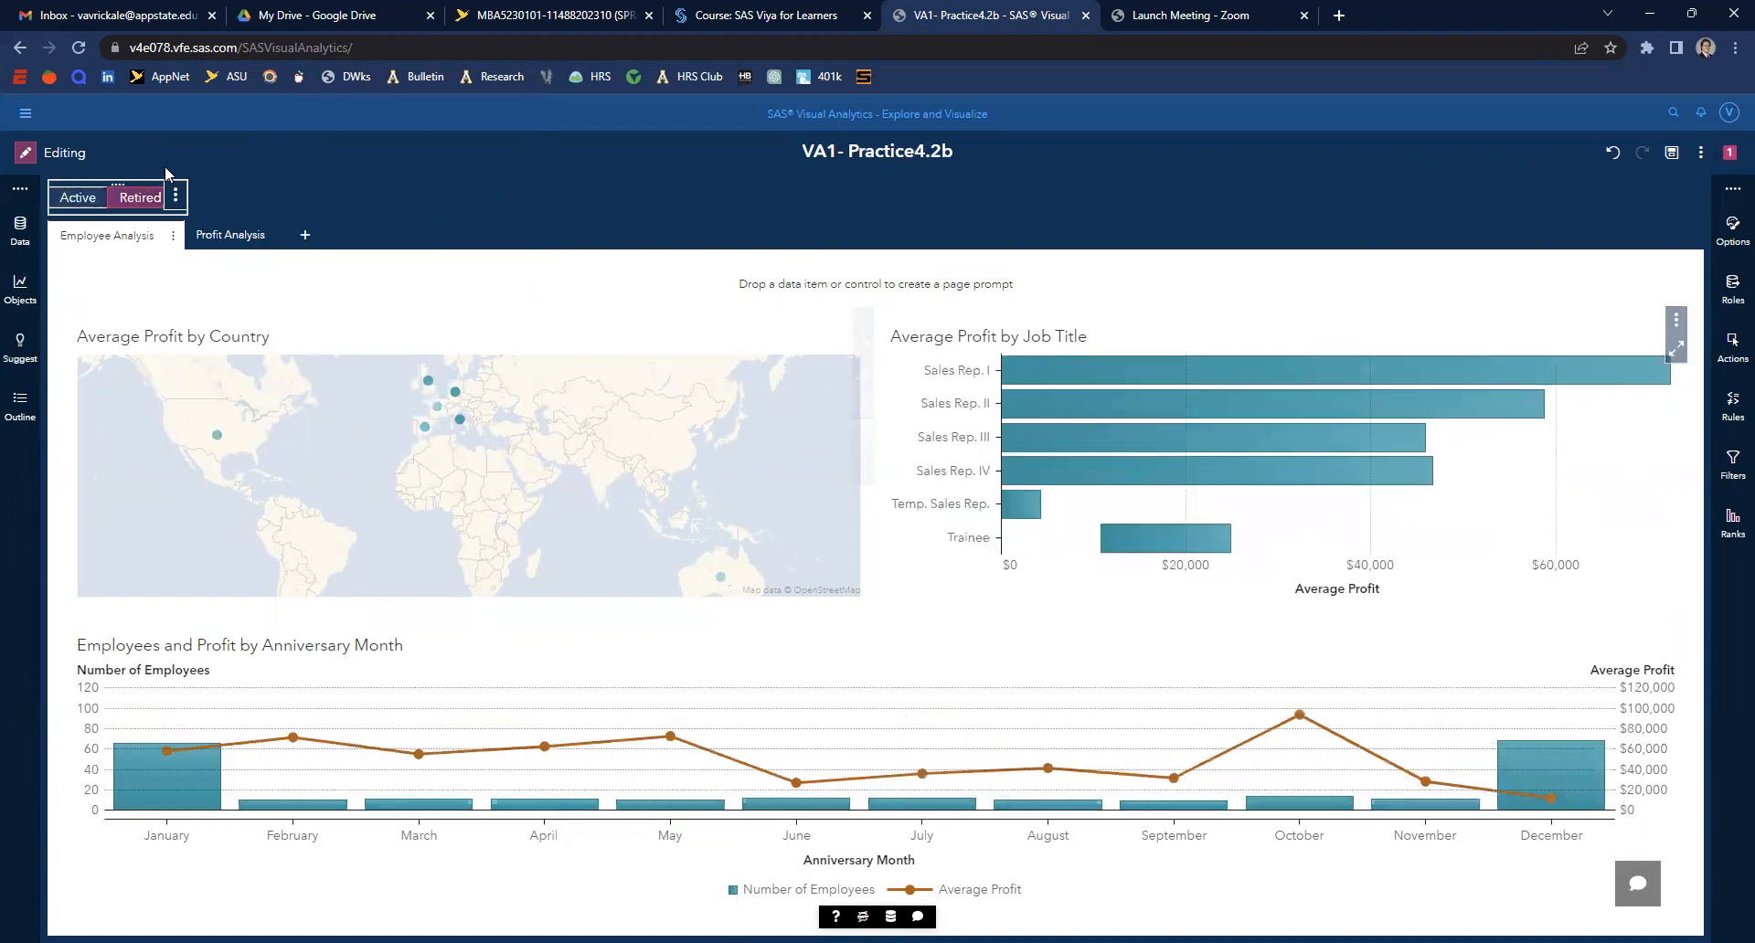
click(139, 200)
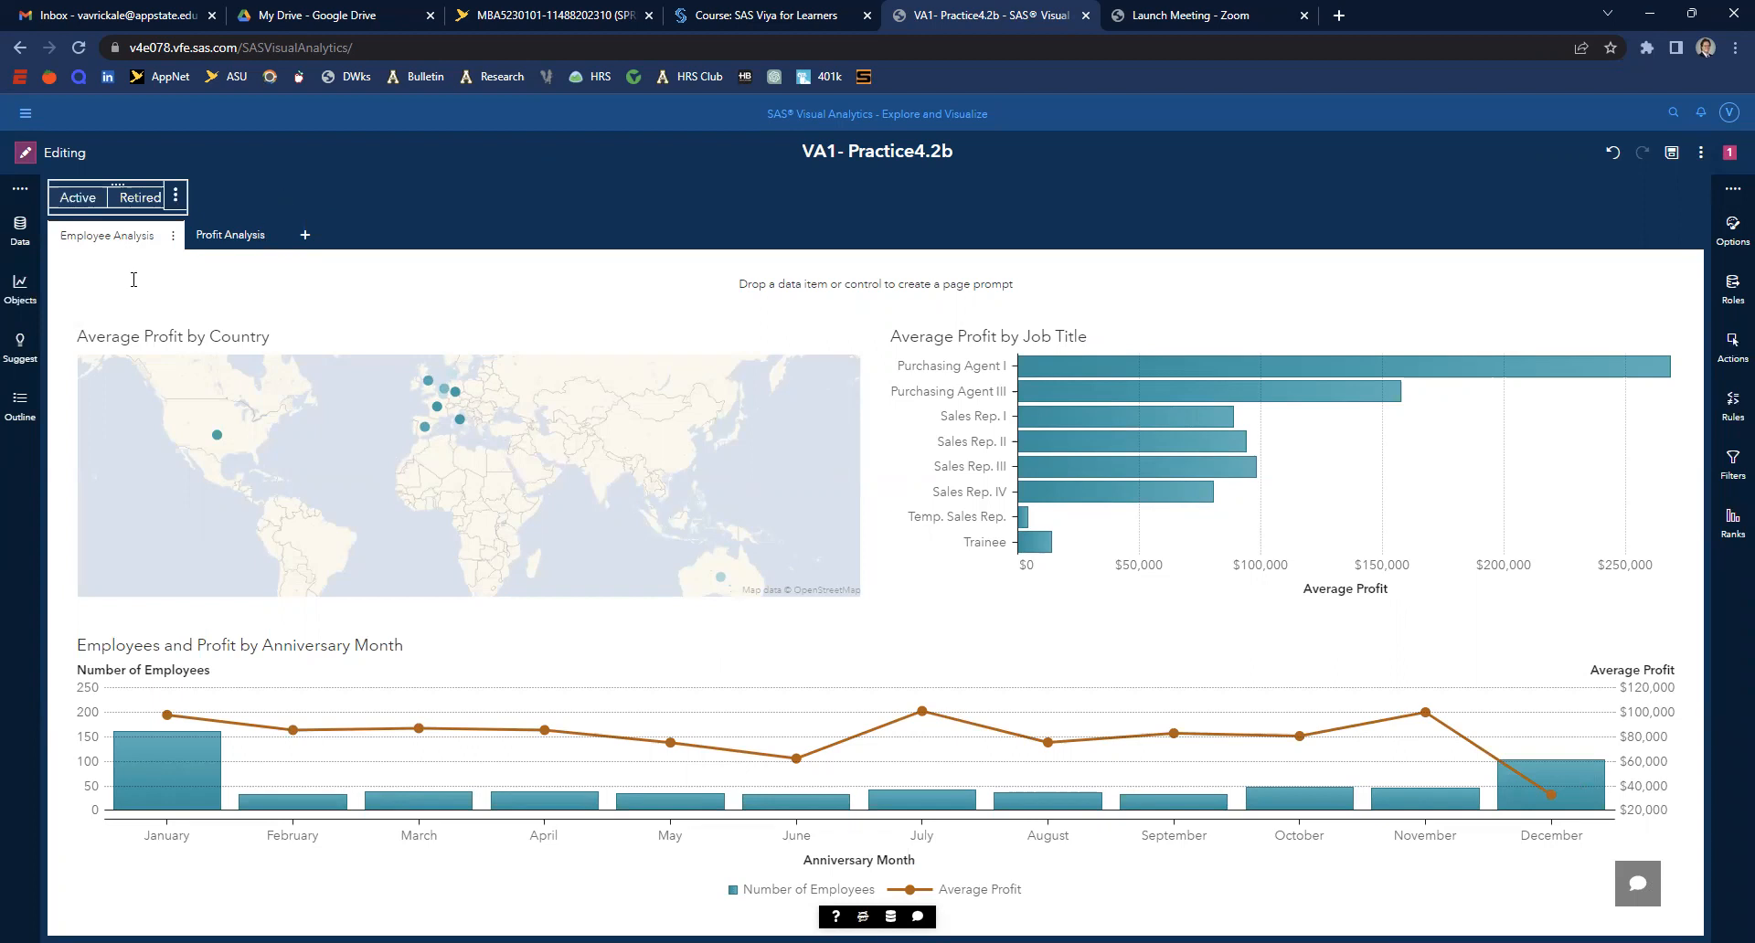
- Link the Average Profit by Country map as a filter to the Average Profit by Job Title and Employees and Profit by Anniversary Month charts
click(570, 457)
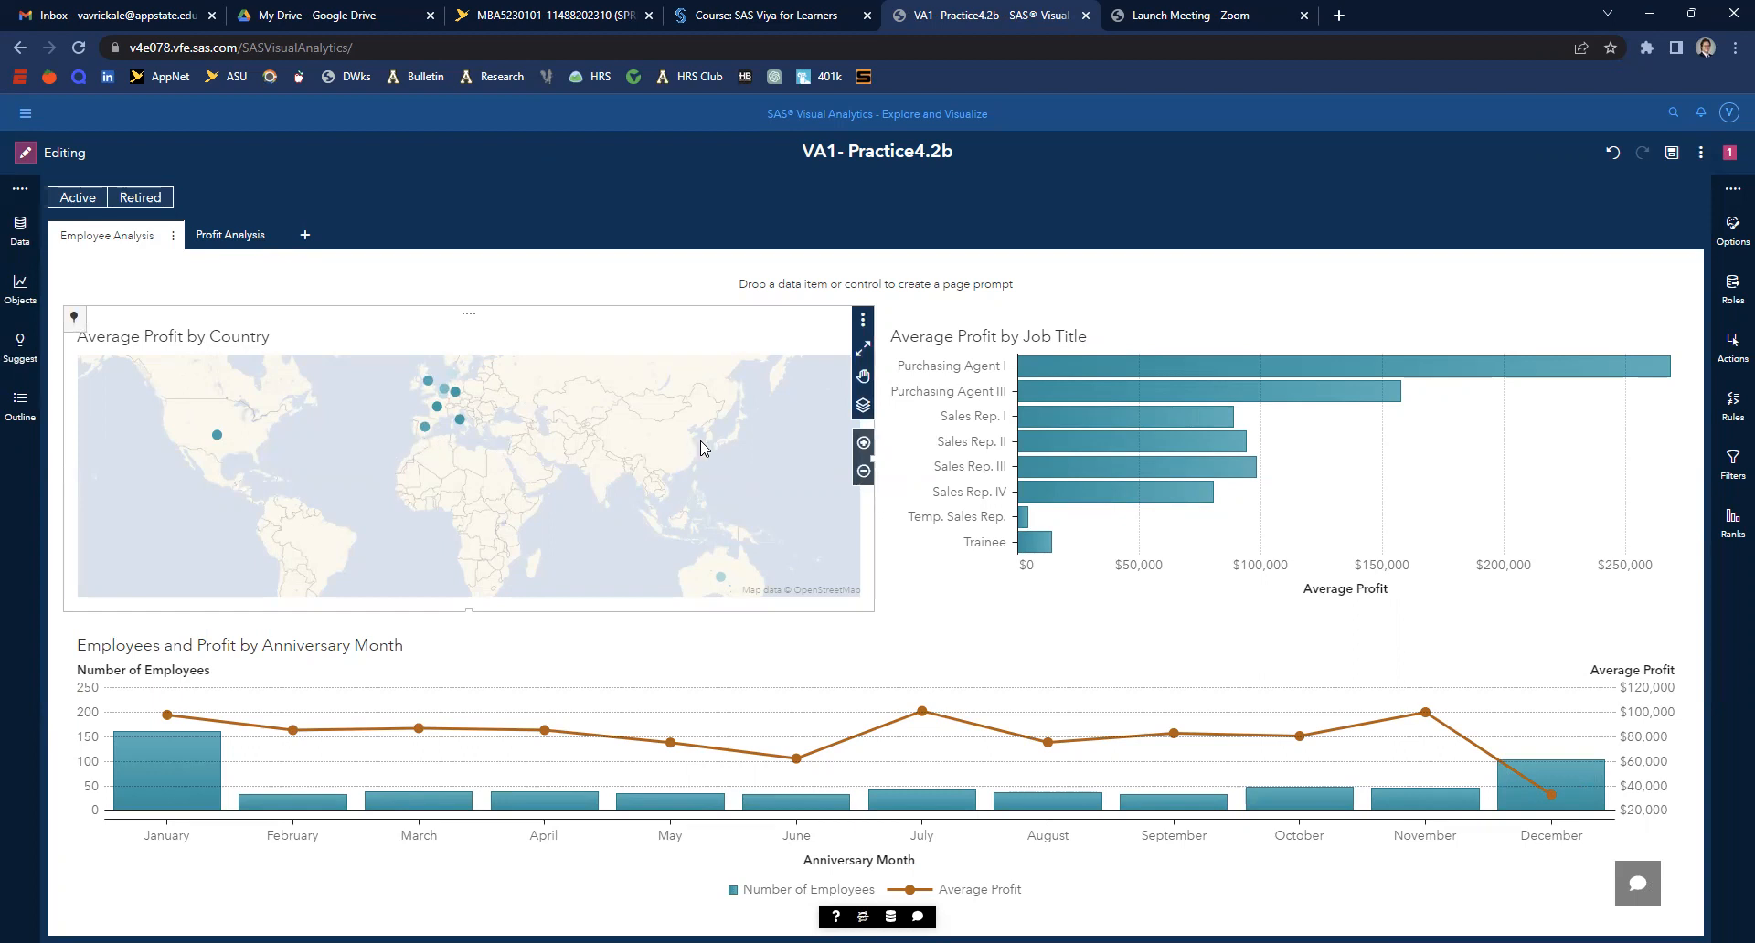
click(1732, 349)
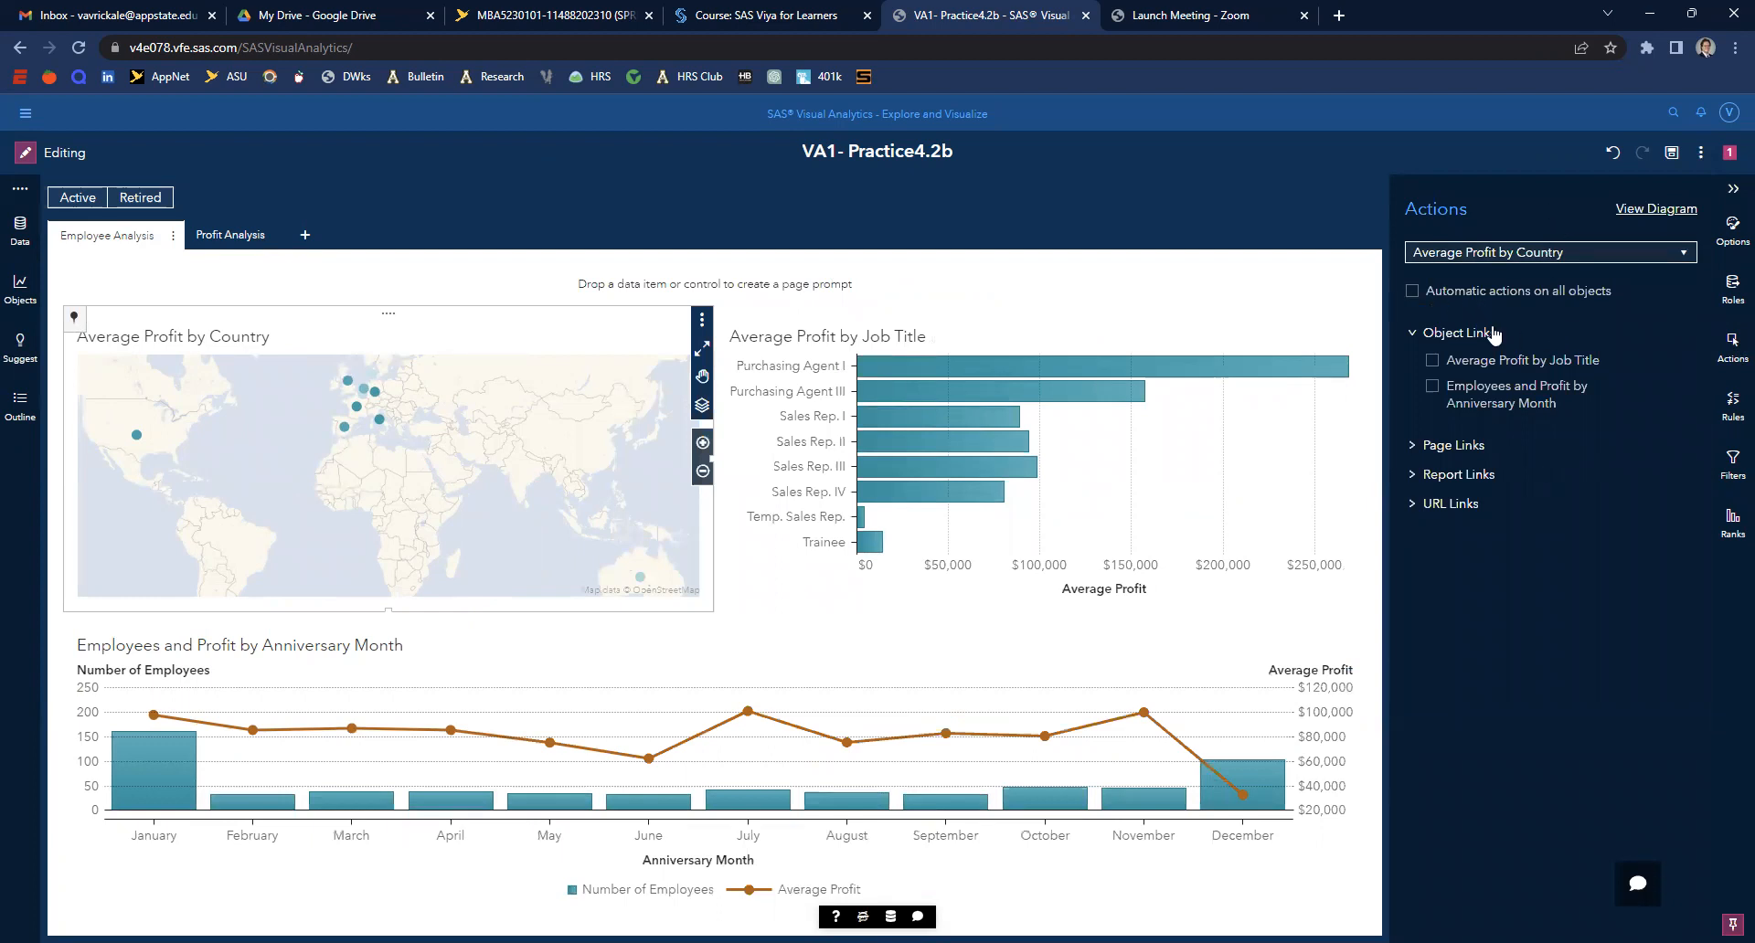
click(1433, 361)
click(1646, 360)
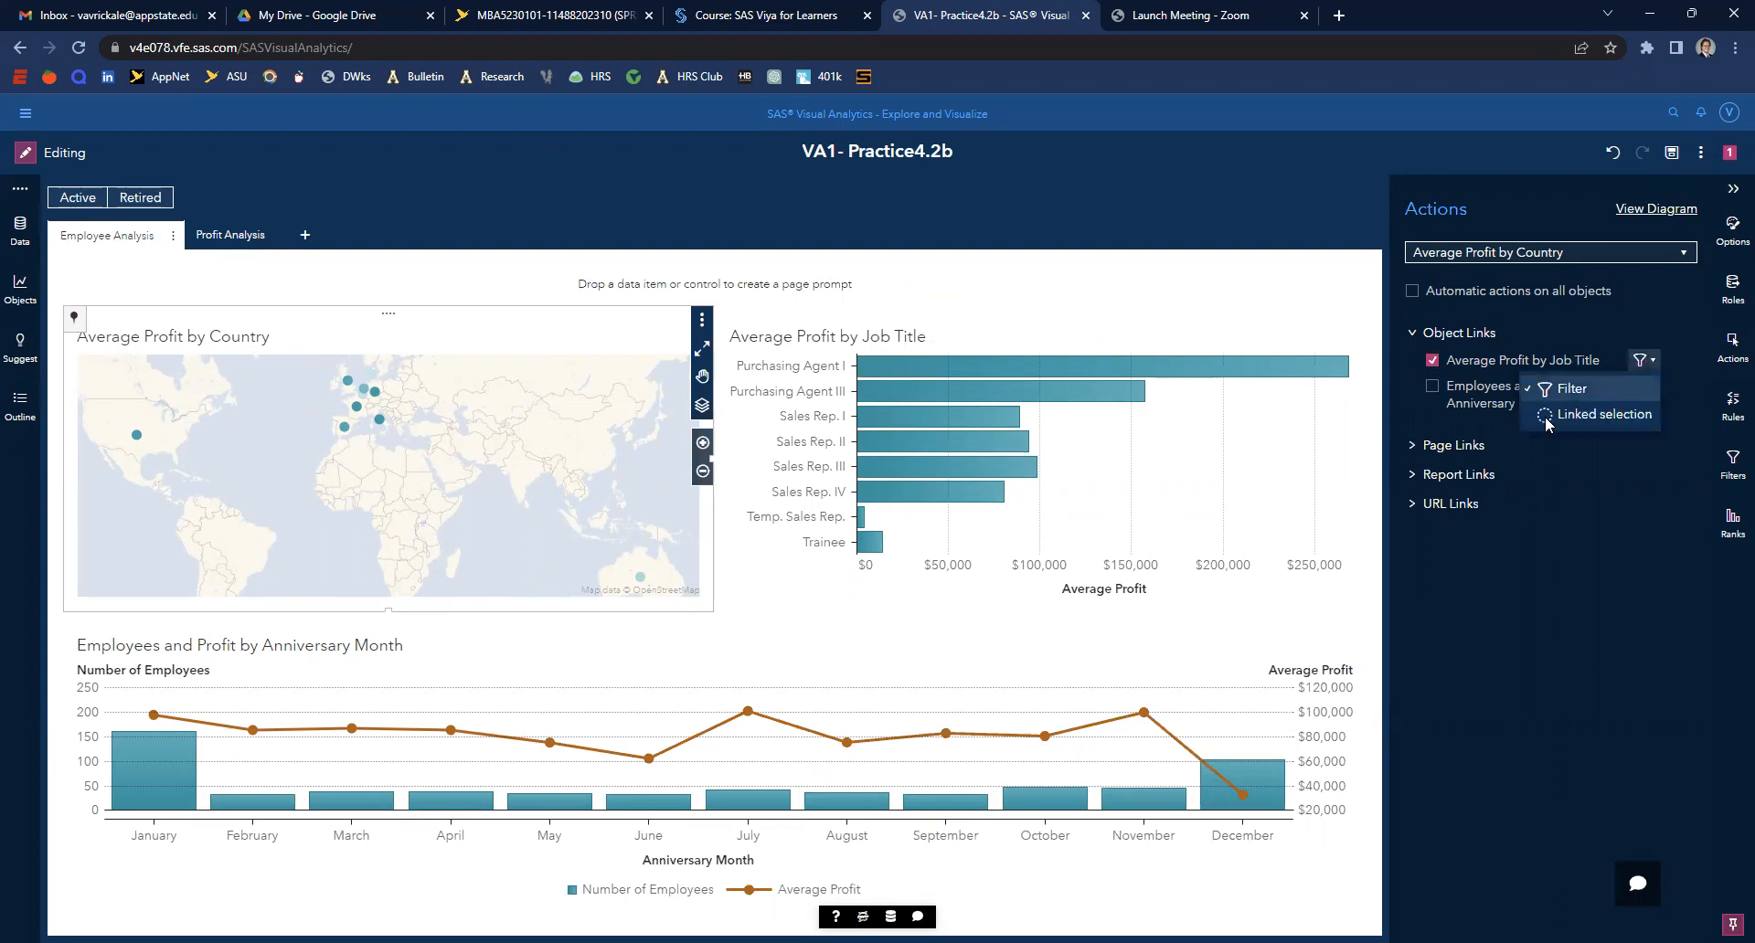
click(1554, 390)
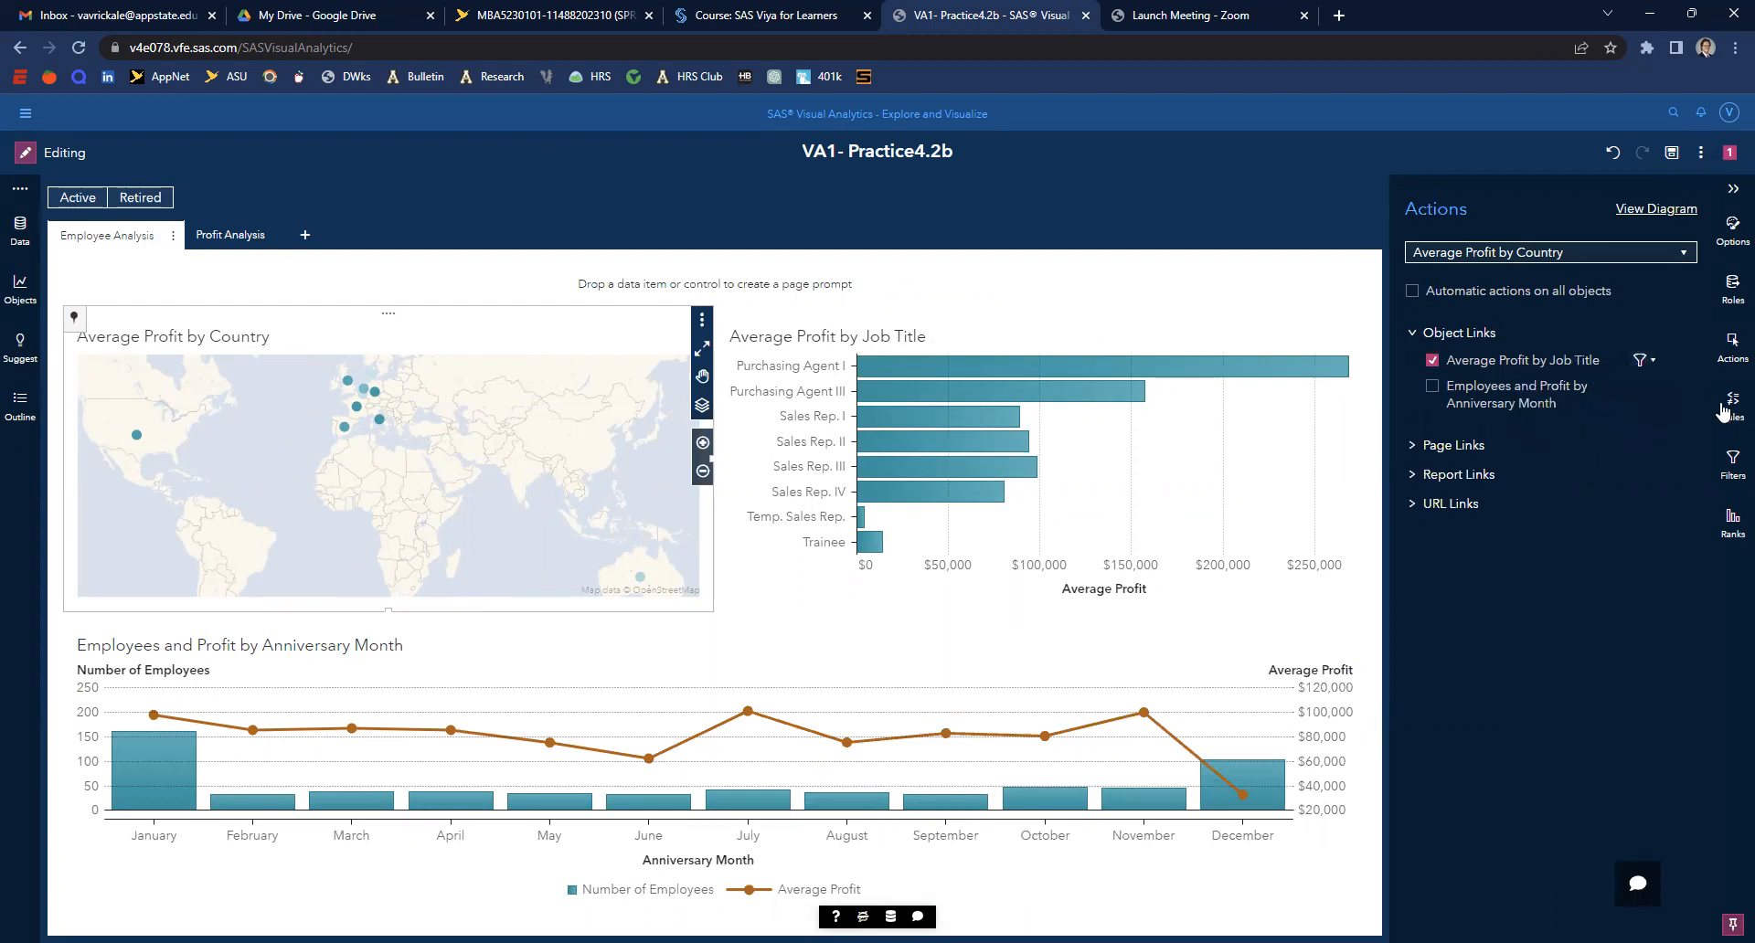
click(1432, 386)
- Link the Average Profit by Job Title chart as a filter to Employees and Profit by Anniversary Month, and check the latter chart's object links
click(1261, 455)
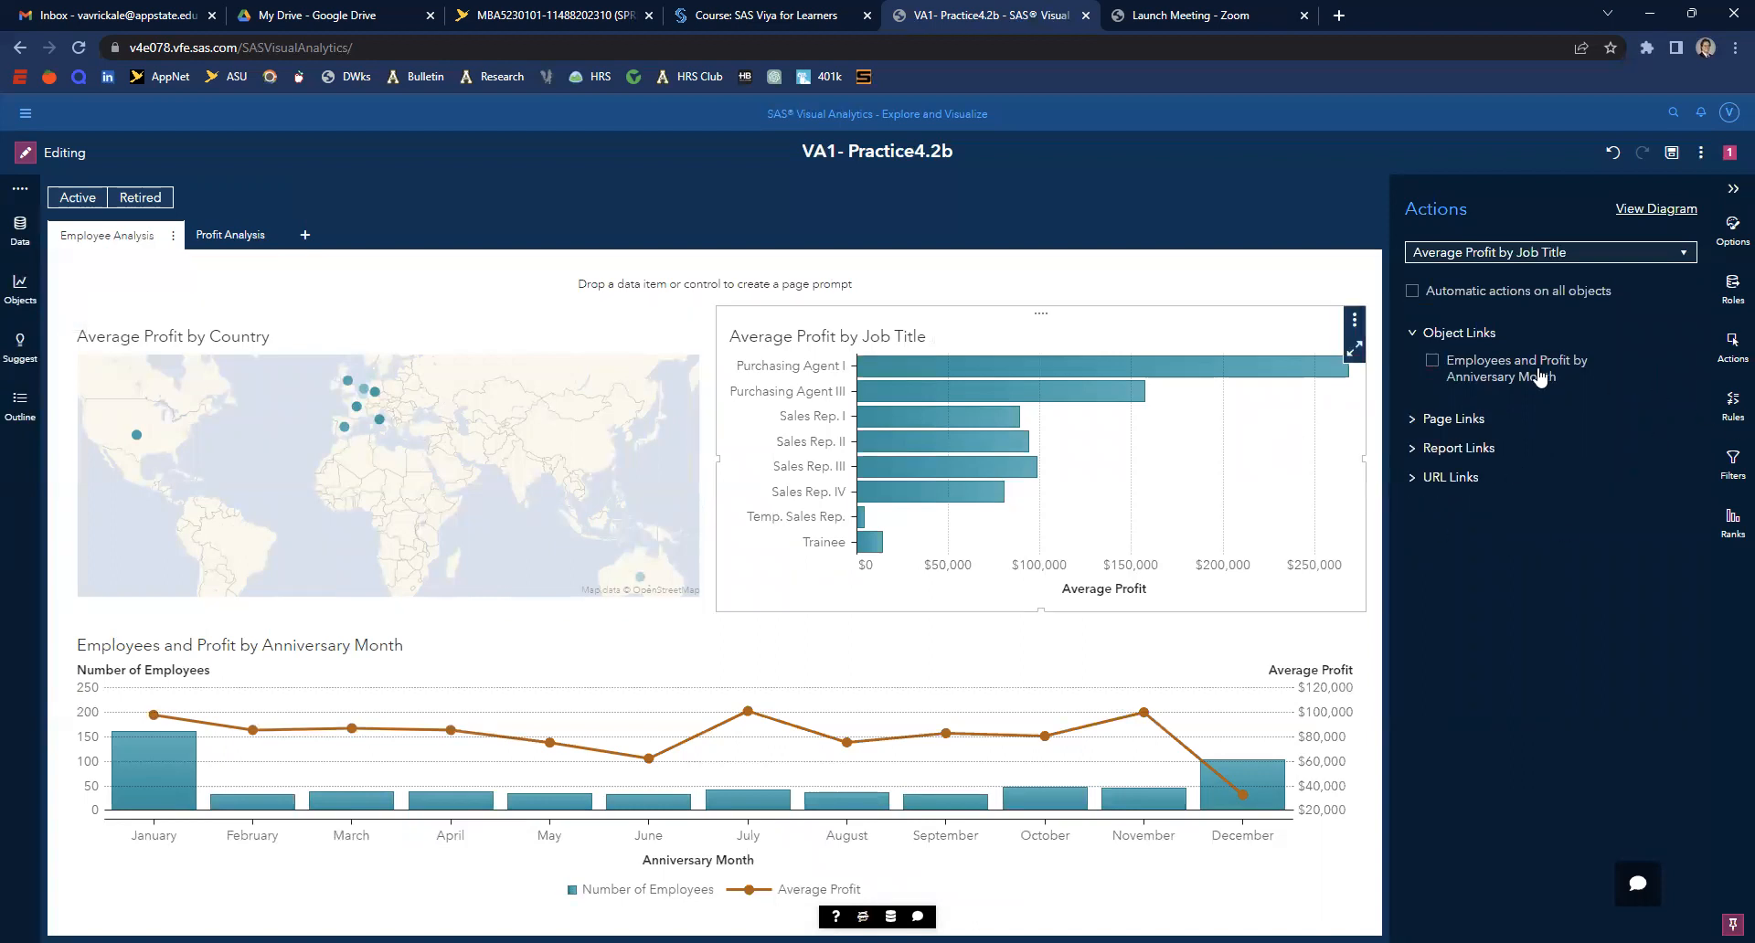
click(1432, 365)
click(944, 705)
click(1428, 339)
click(1430, 336)
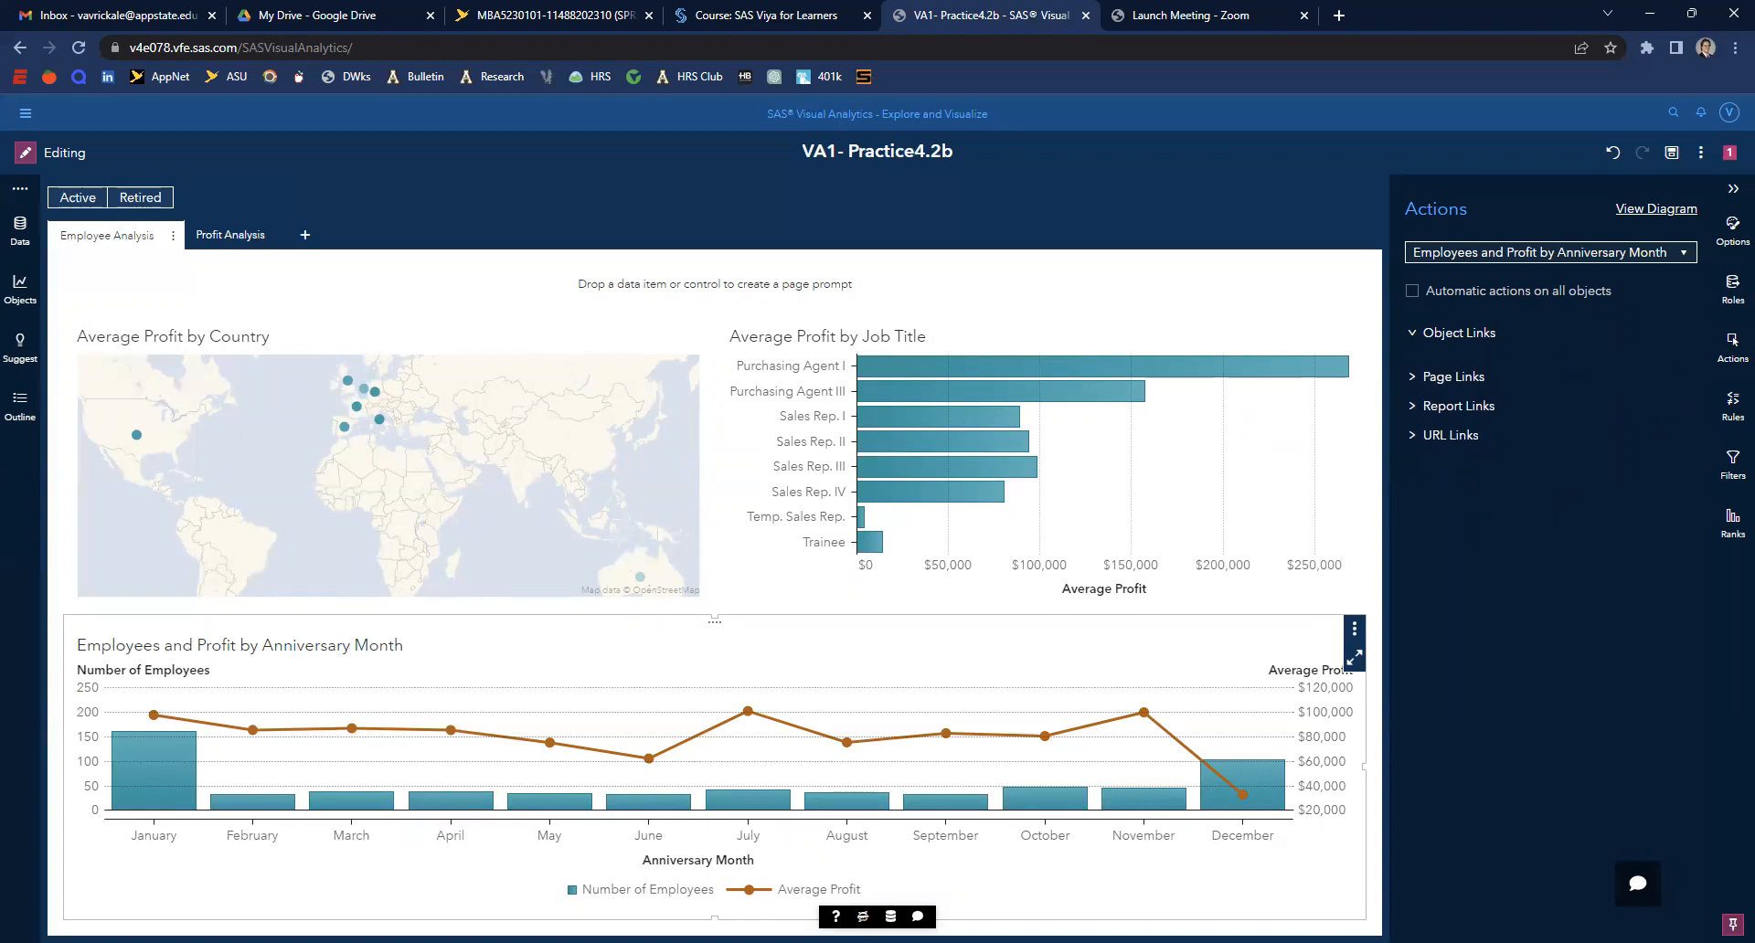
- Add a rank on all visible categories to the Top 5 Employees by Total Profit Generated table on the Profit Analysis page
click(230, 235)
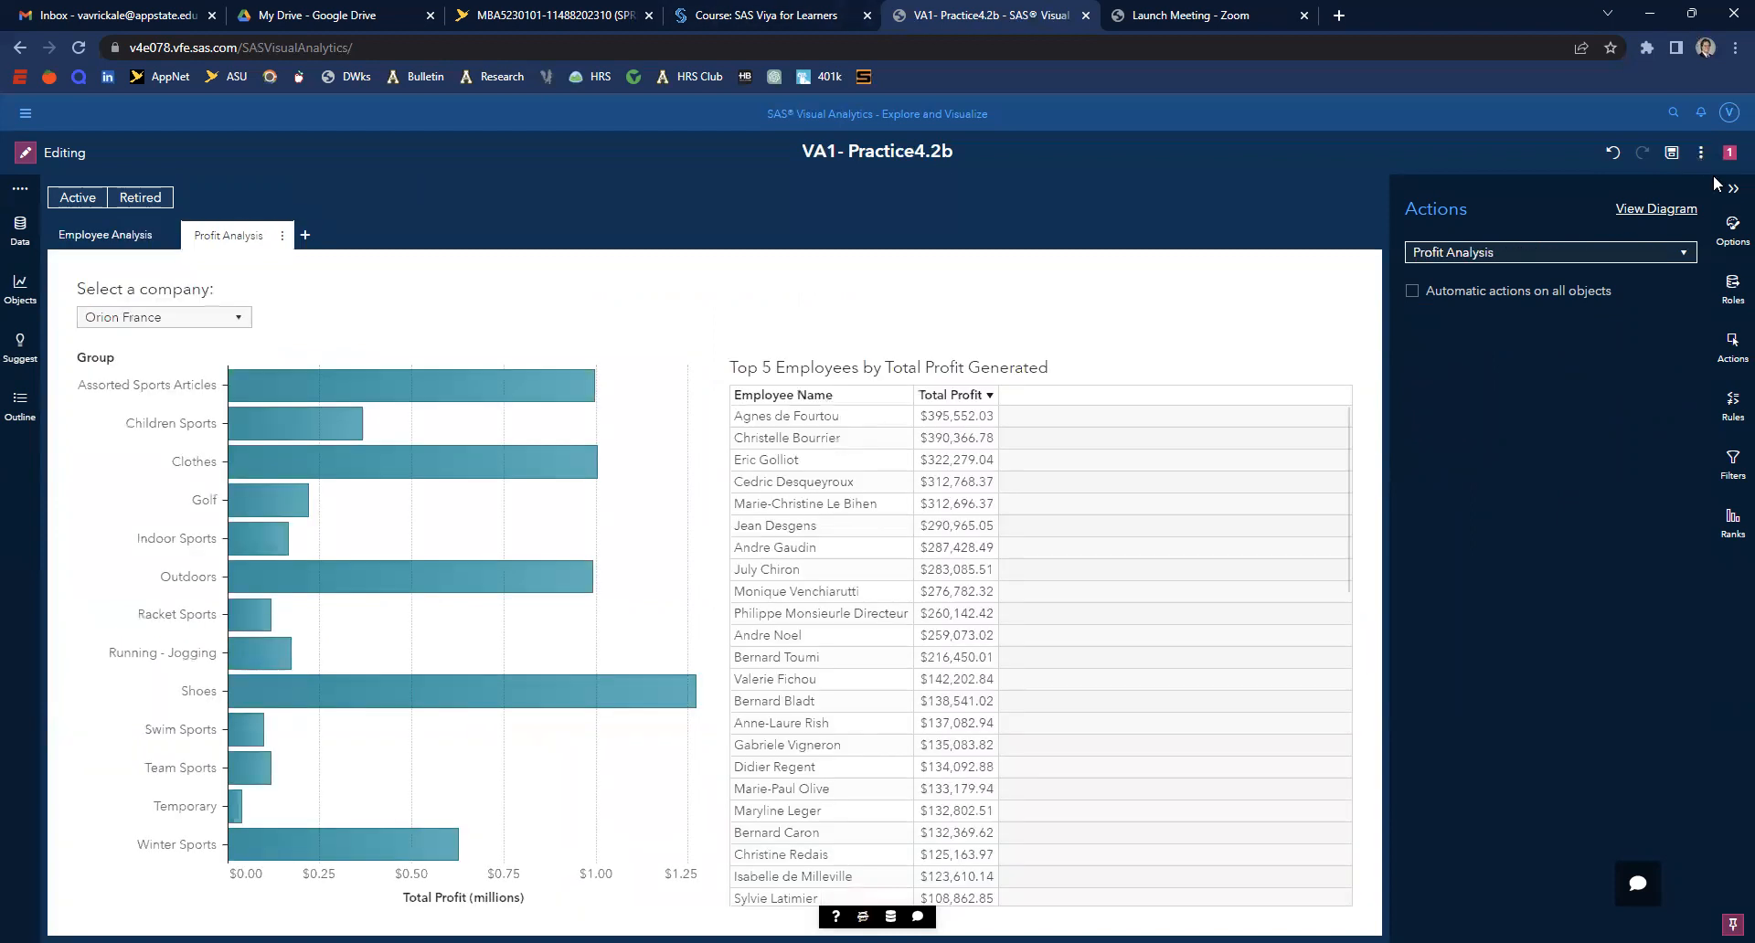
click(1732, 188)
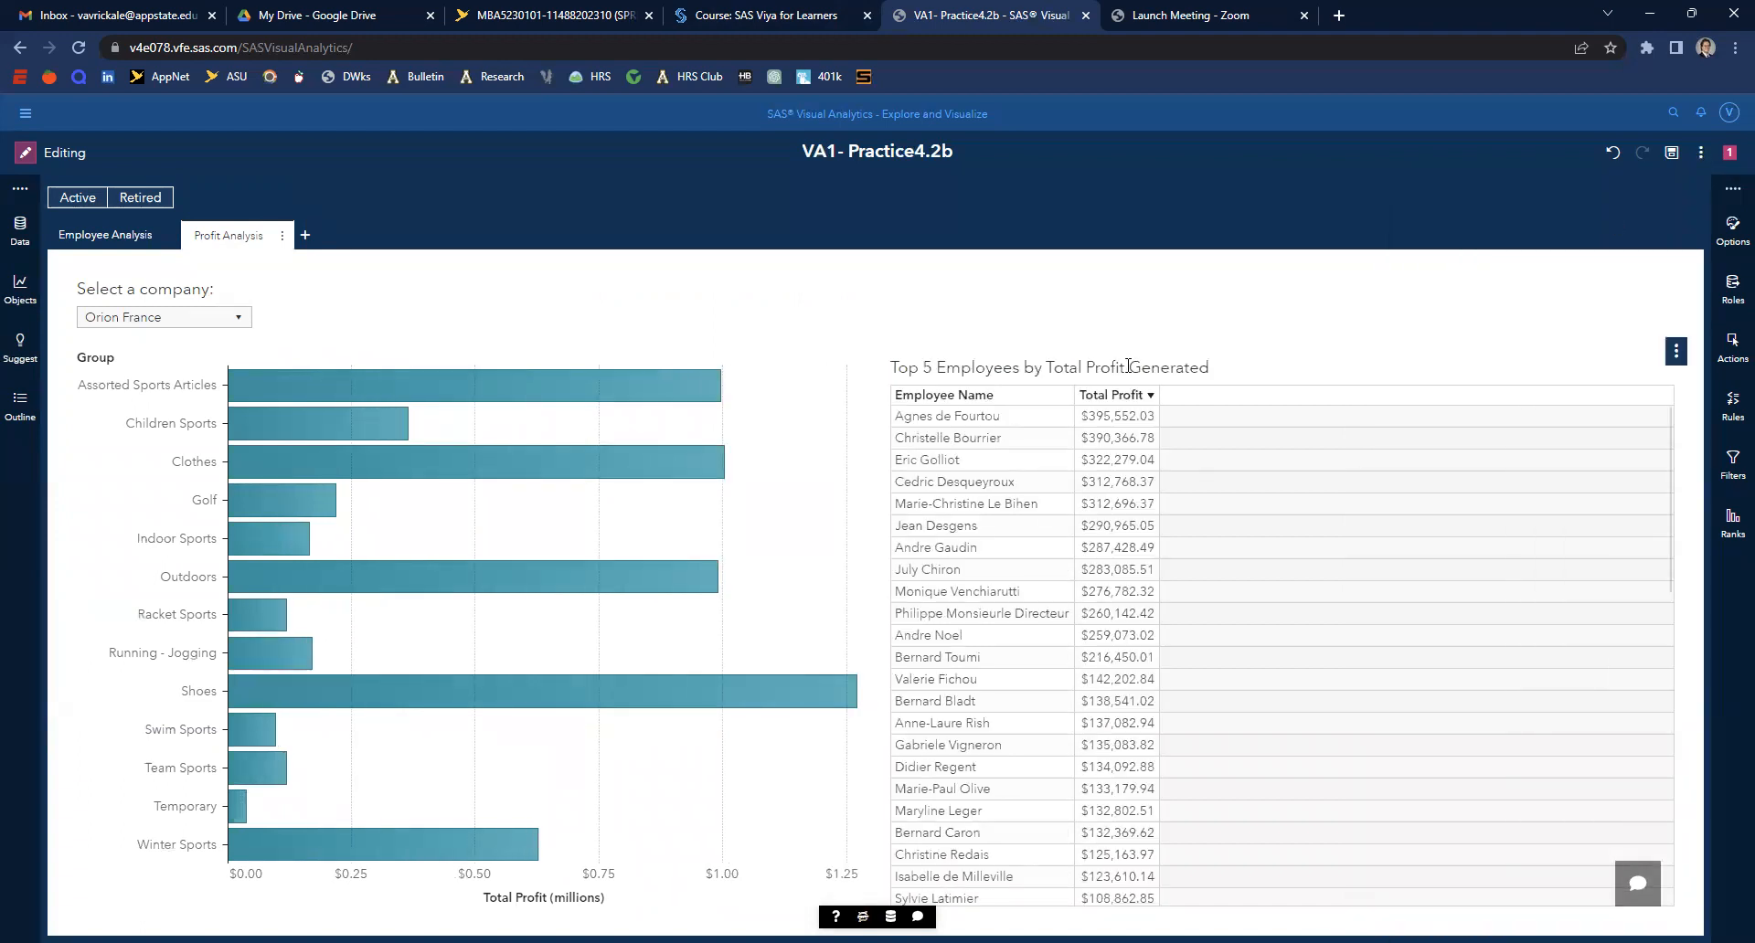
click(1133, 402)
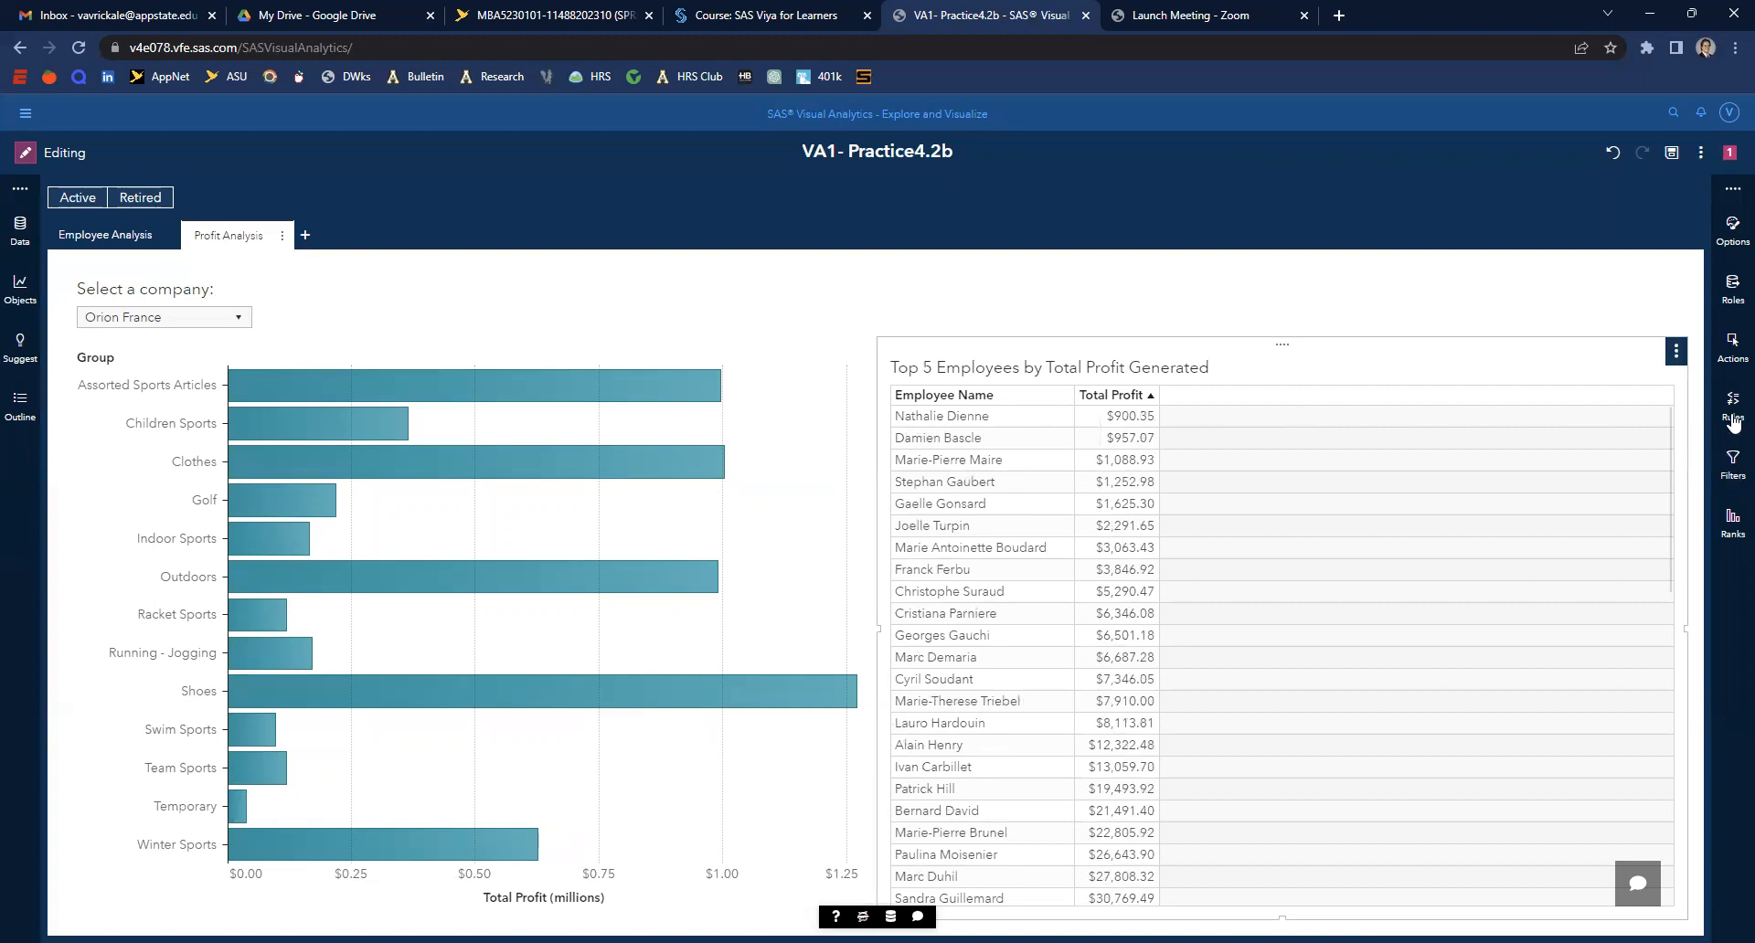
click(1730, 523)
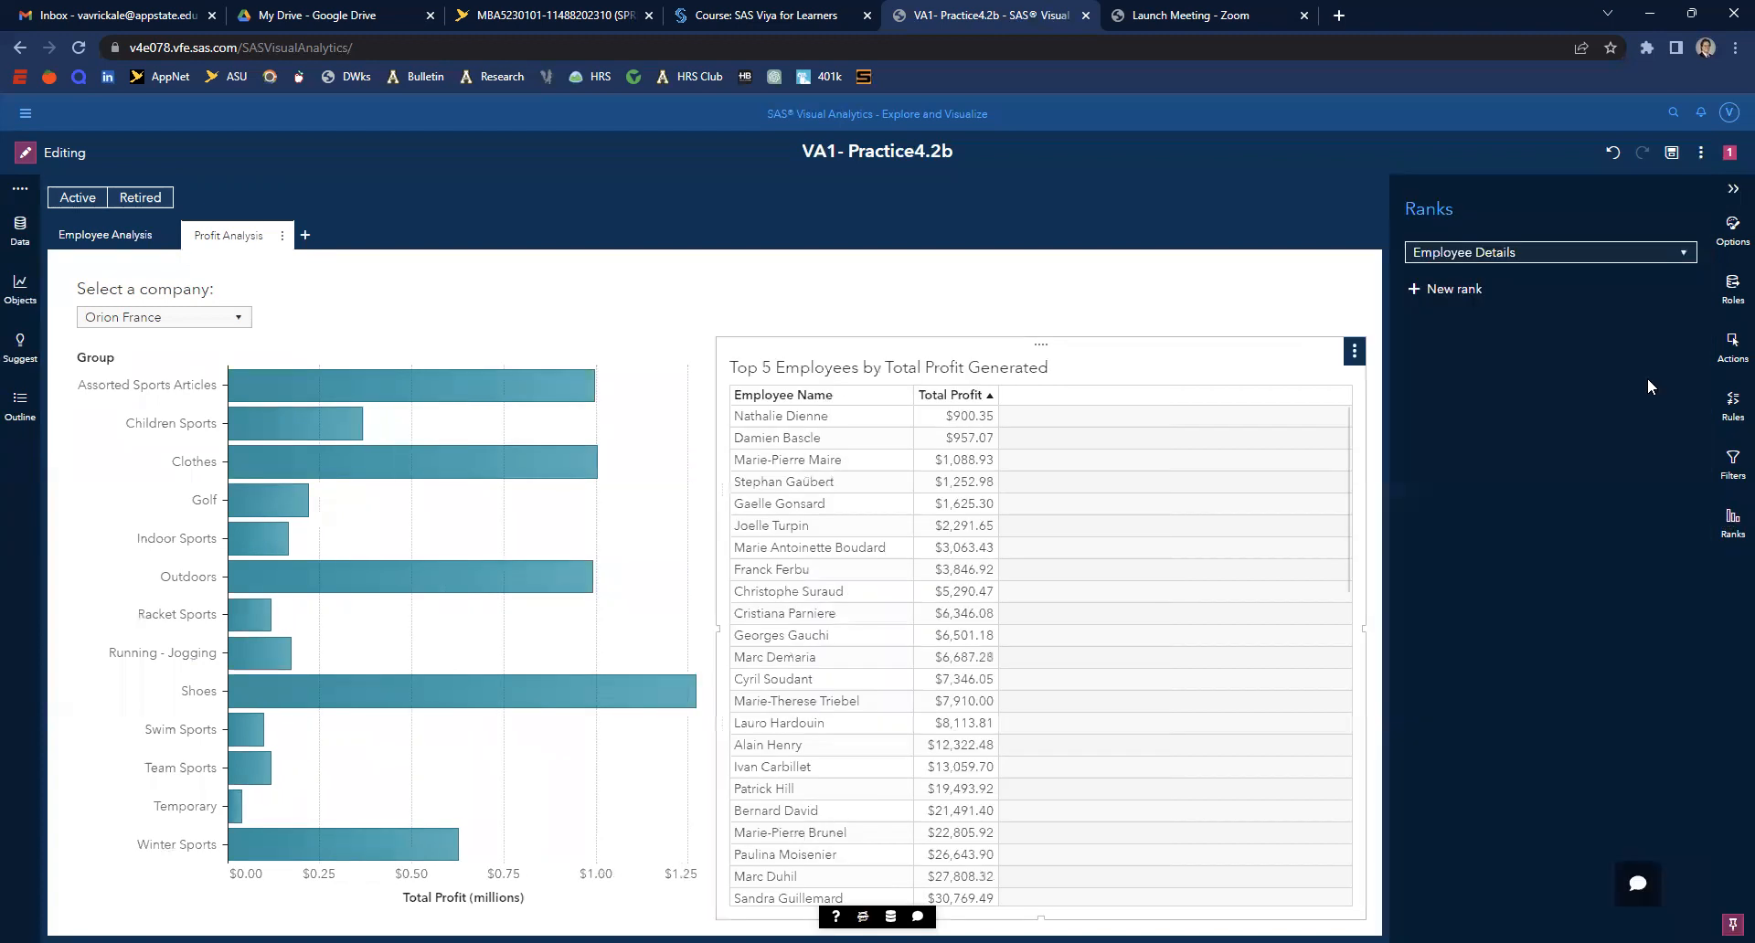
click(1479, 291)
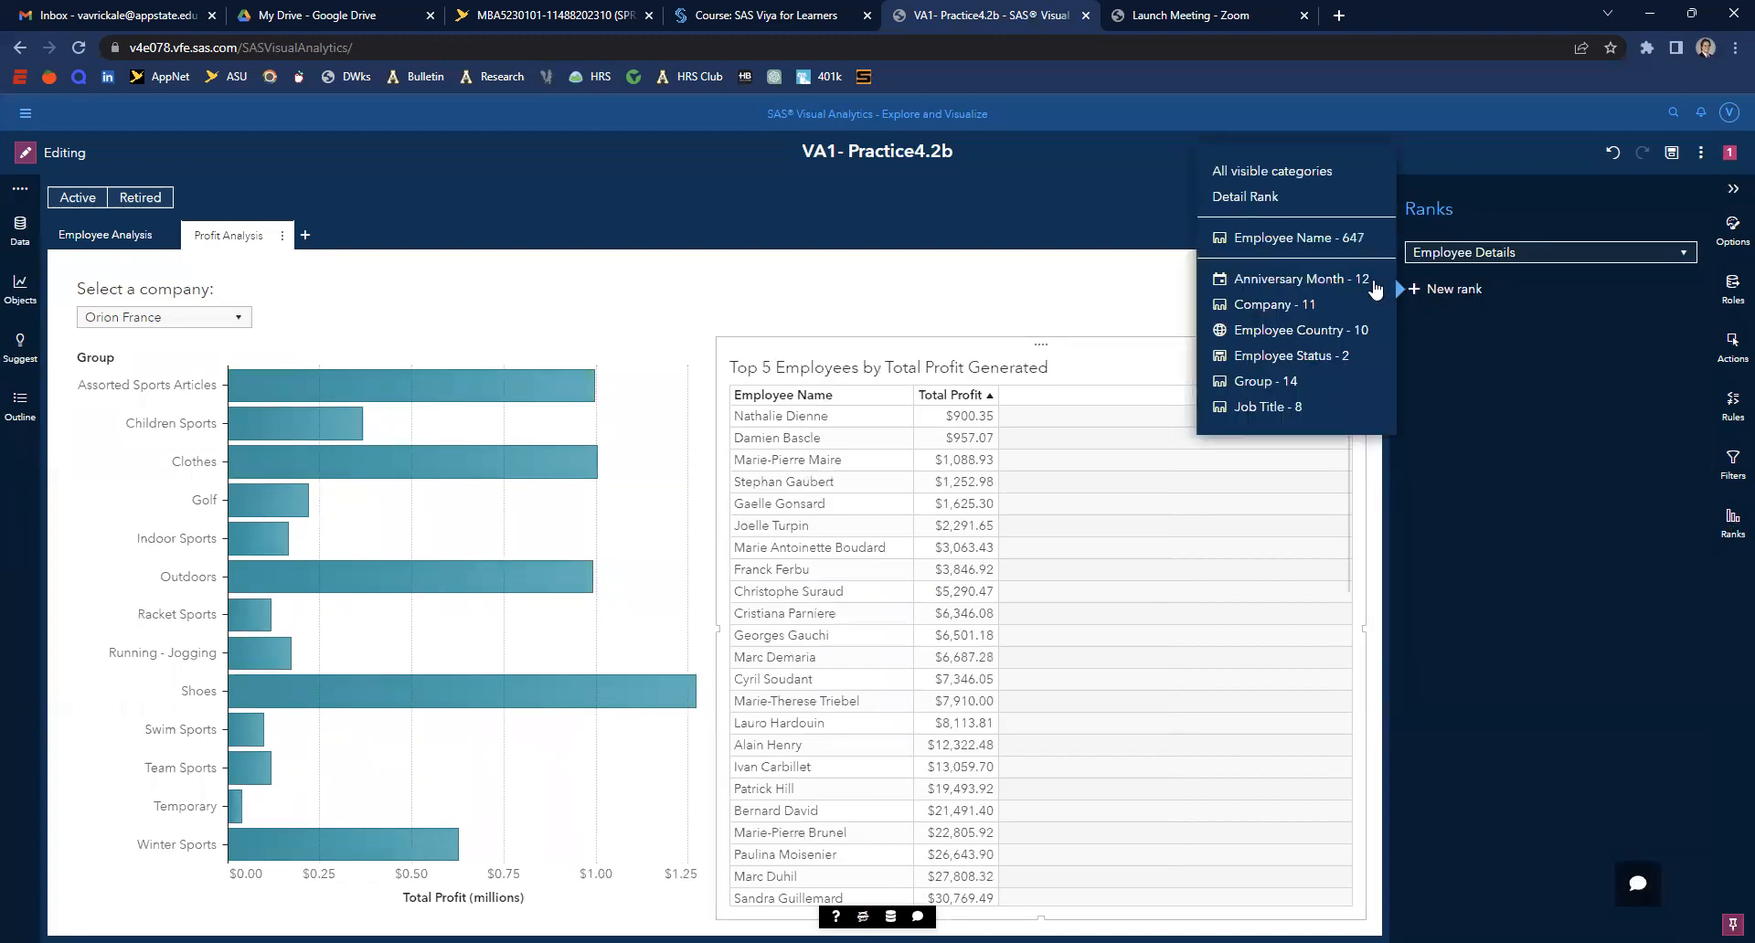
click(1258, 174)
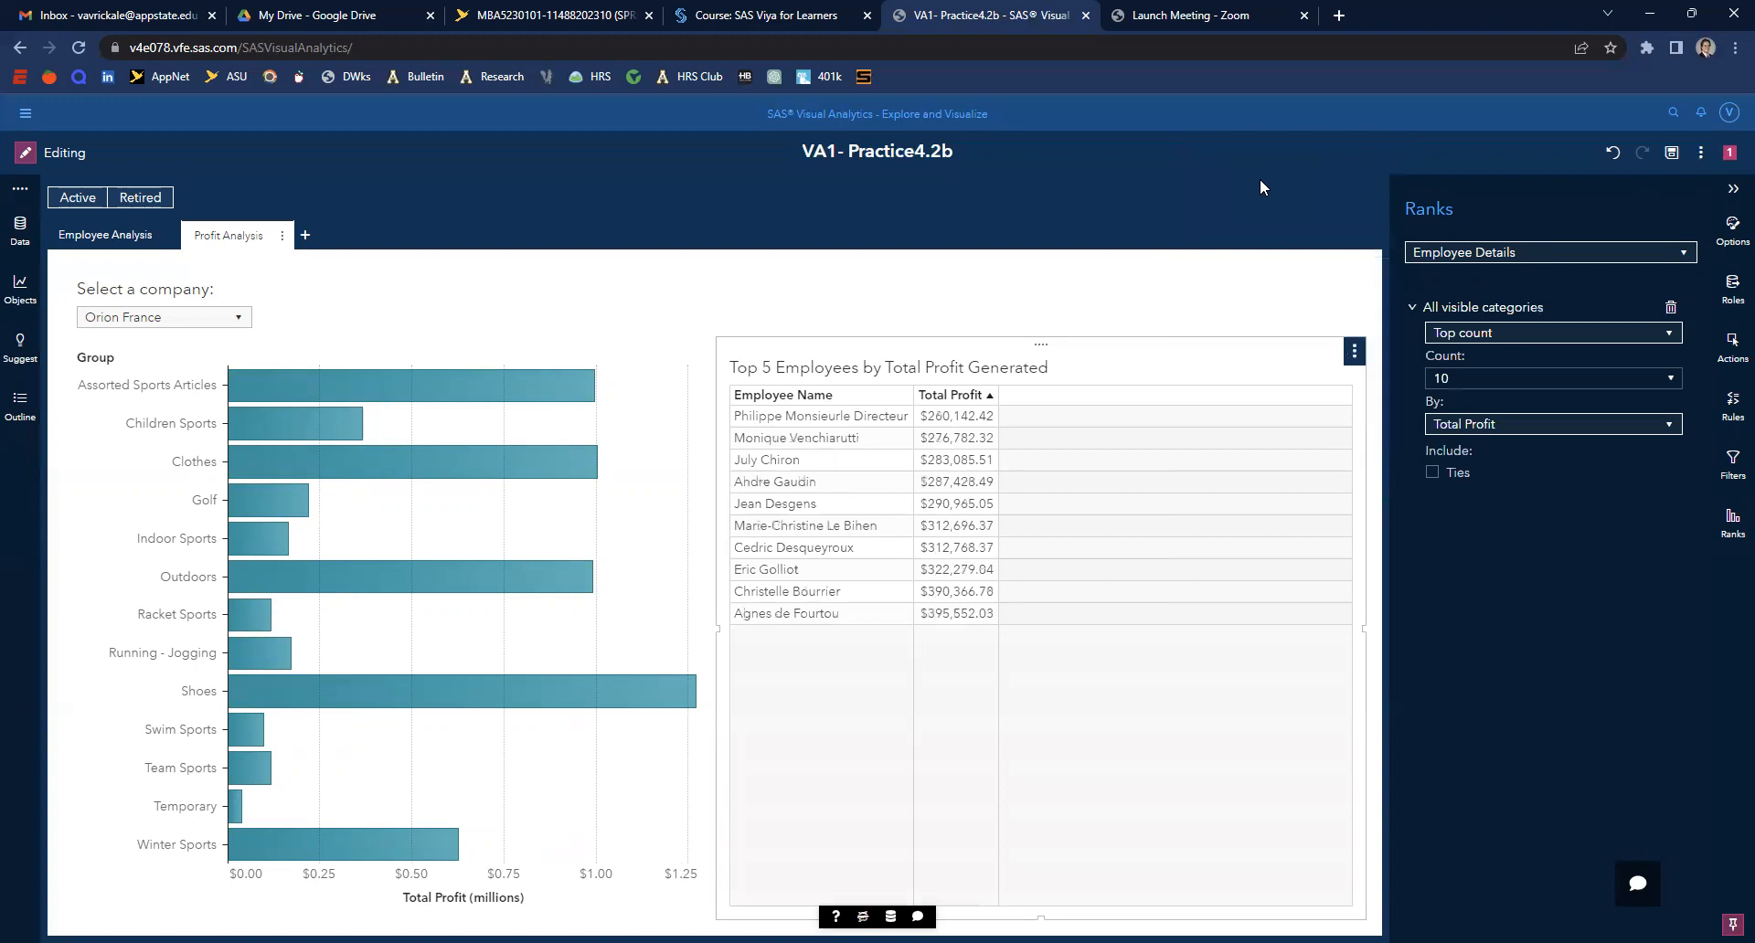
- Configure the employee table's rank as a top count of 5 by Total Profit
click(1474, 334)
click(1478, 337)
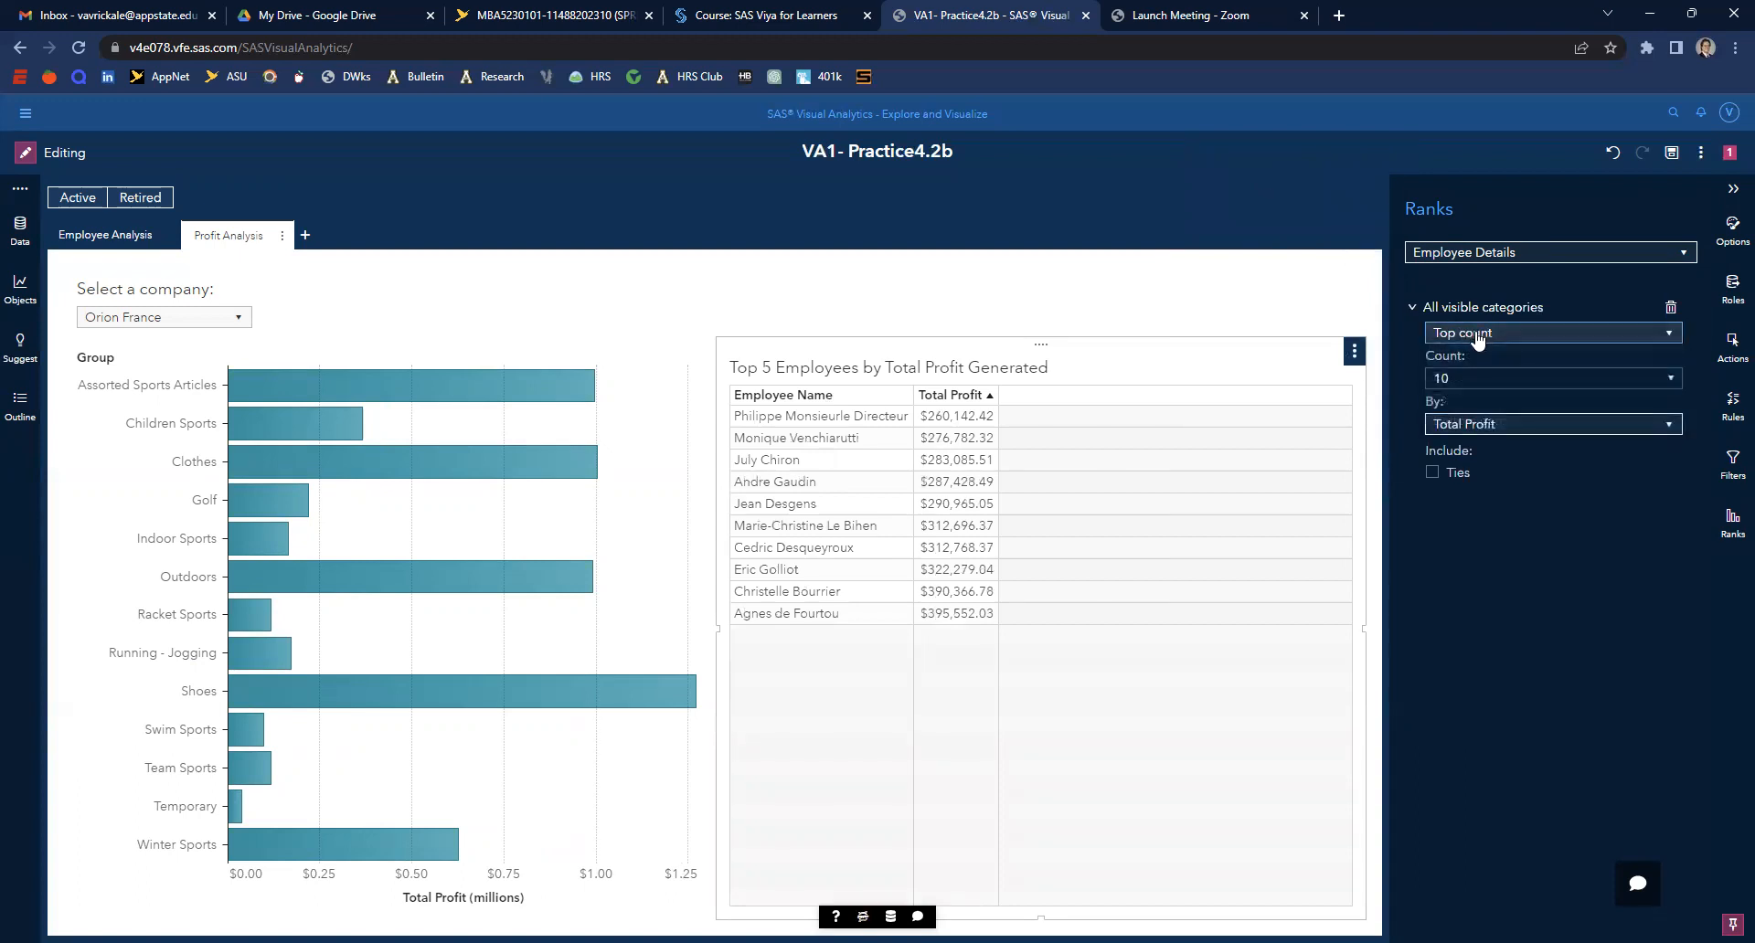
double_click(1441, 377)
text(5)
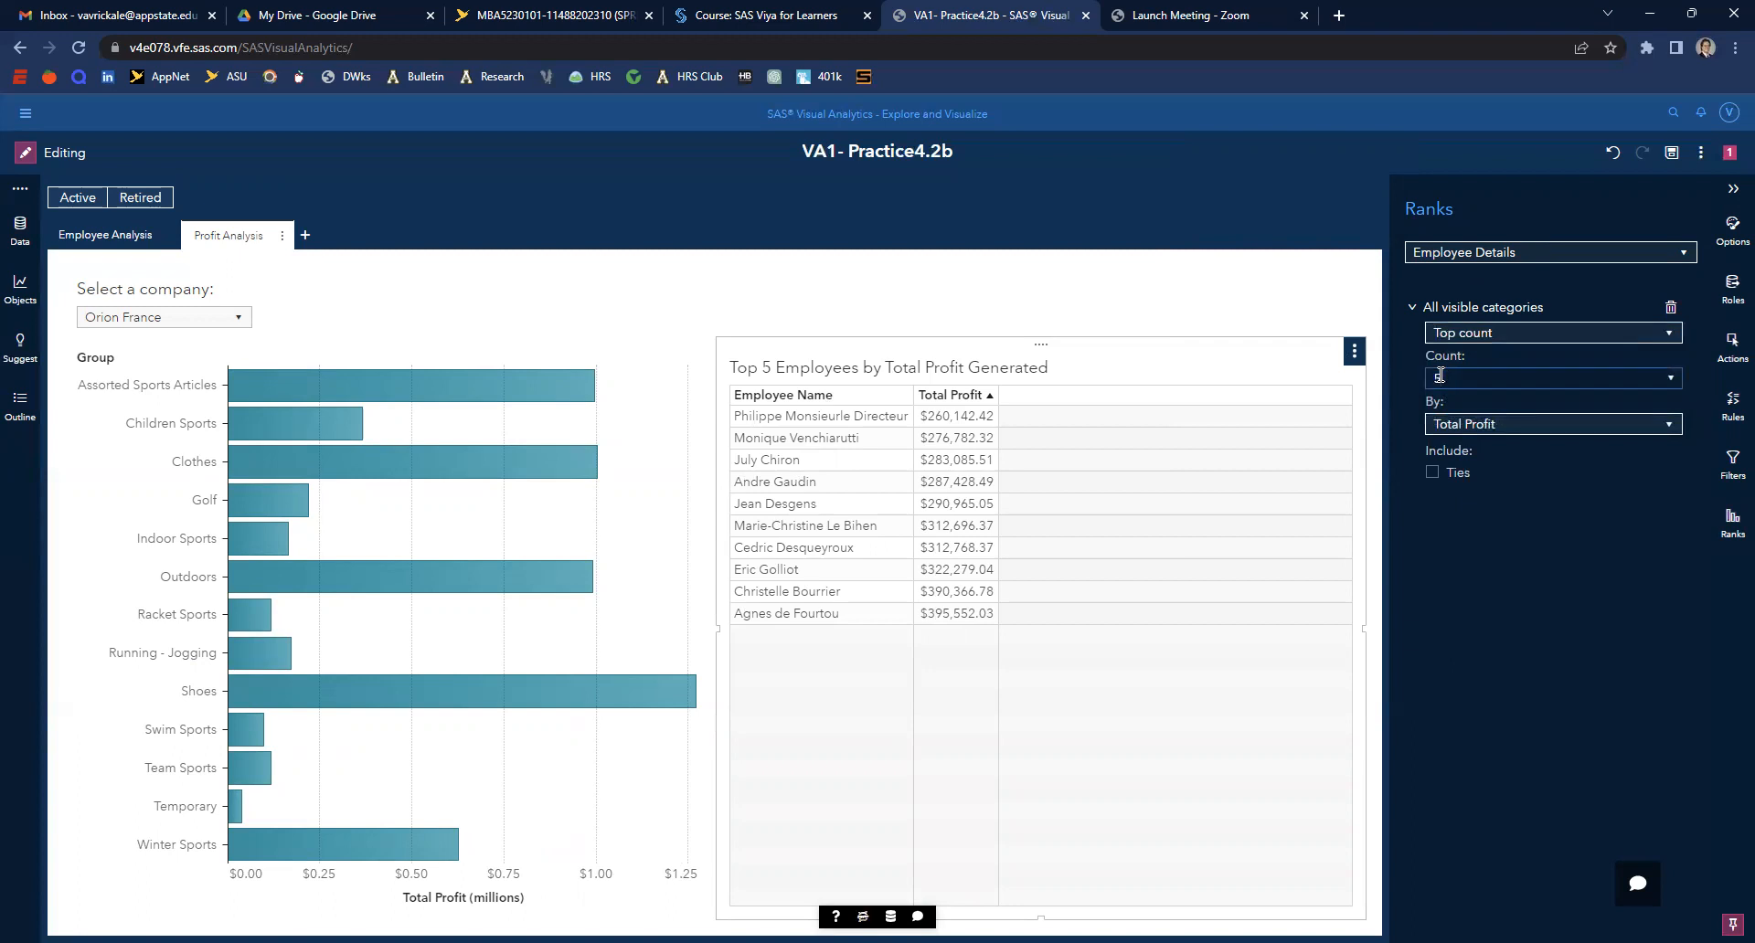
click(1533, 426)
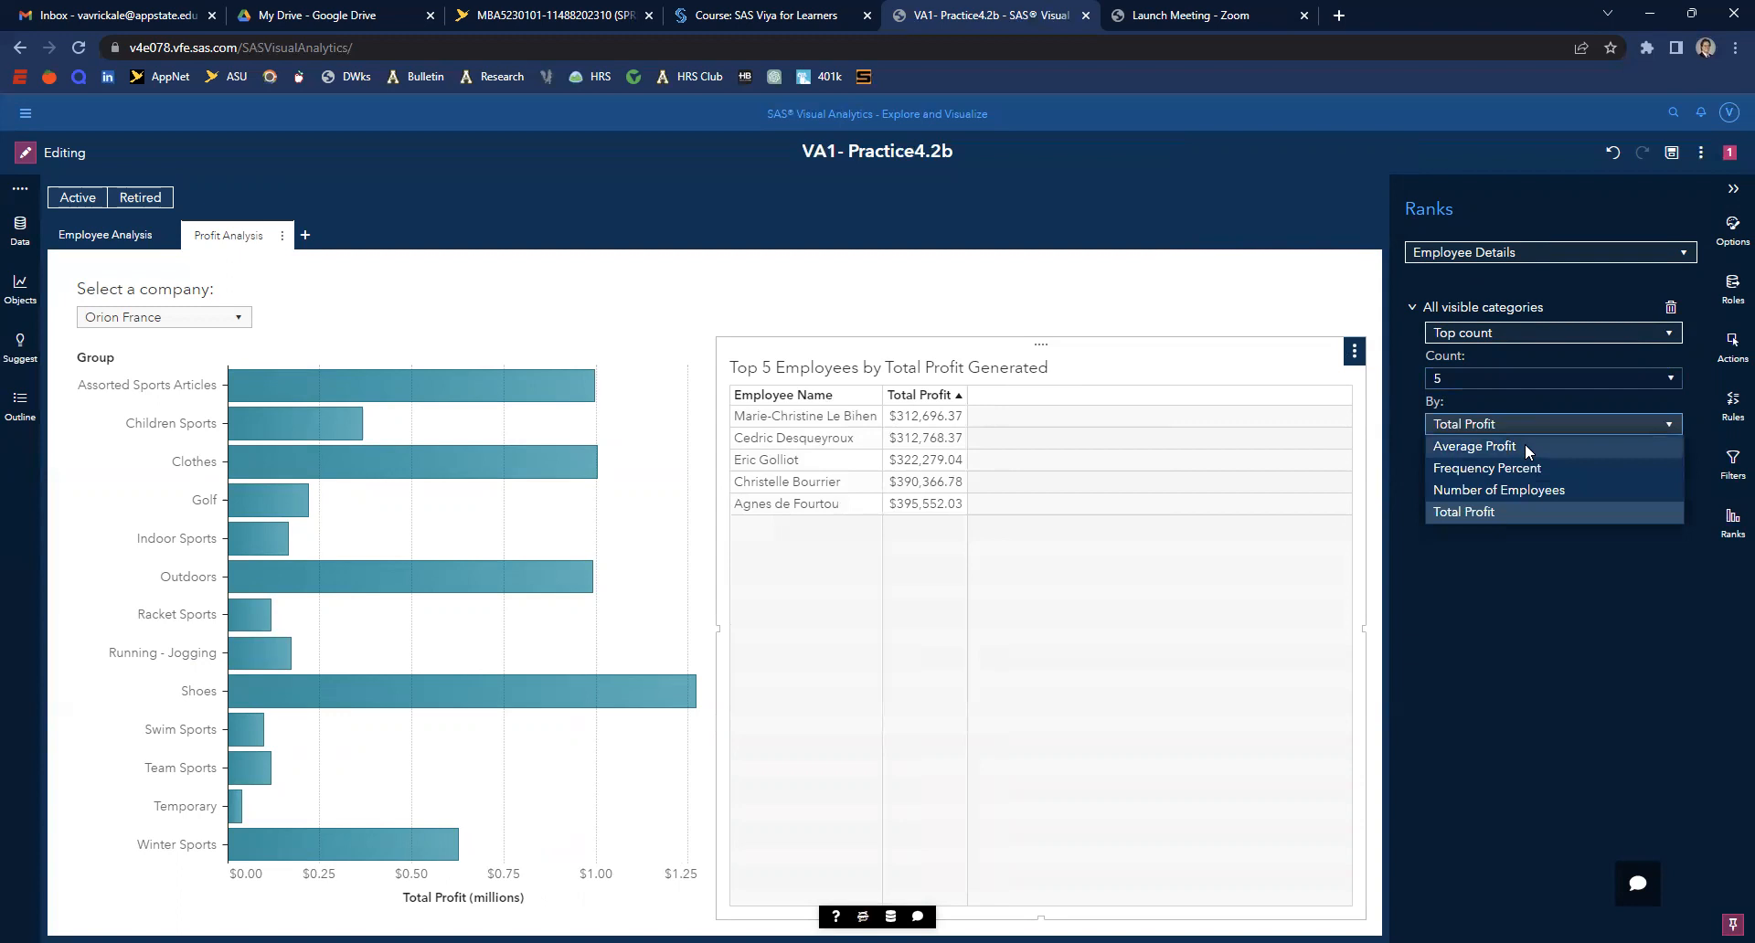
click(1499, 510)
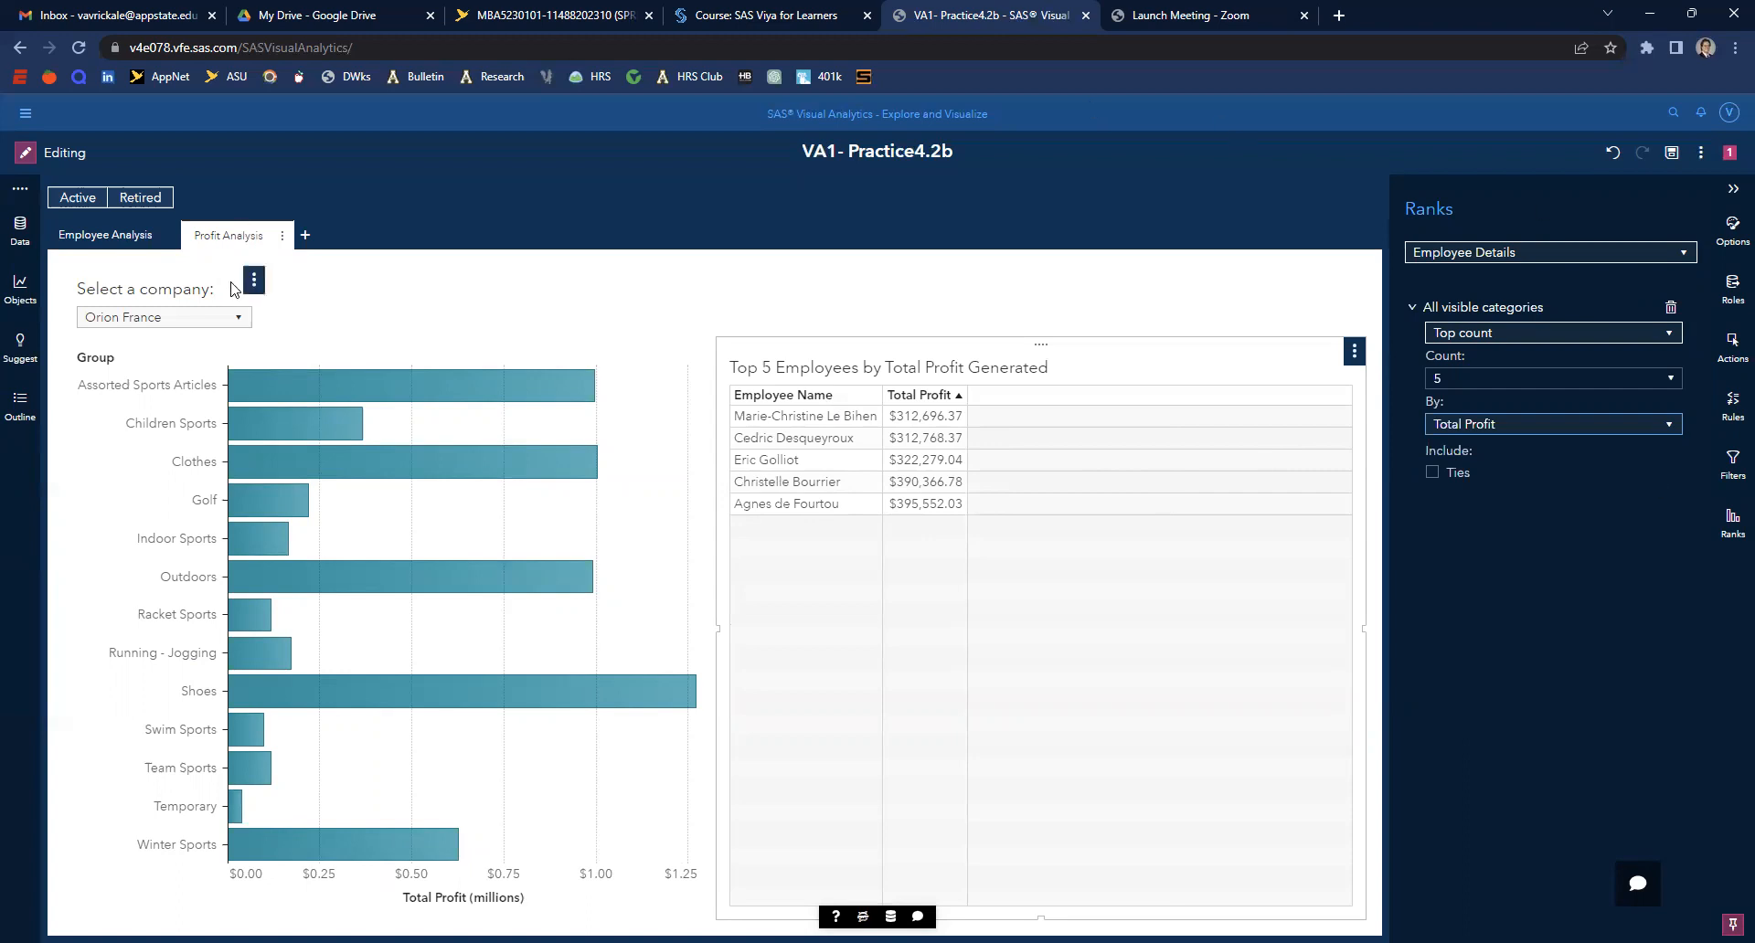
- Test the Employee Analysis page by filtering to Active employees, selecting Australia on the country map and inspecting the job title chart
click(128, 240)
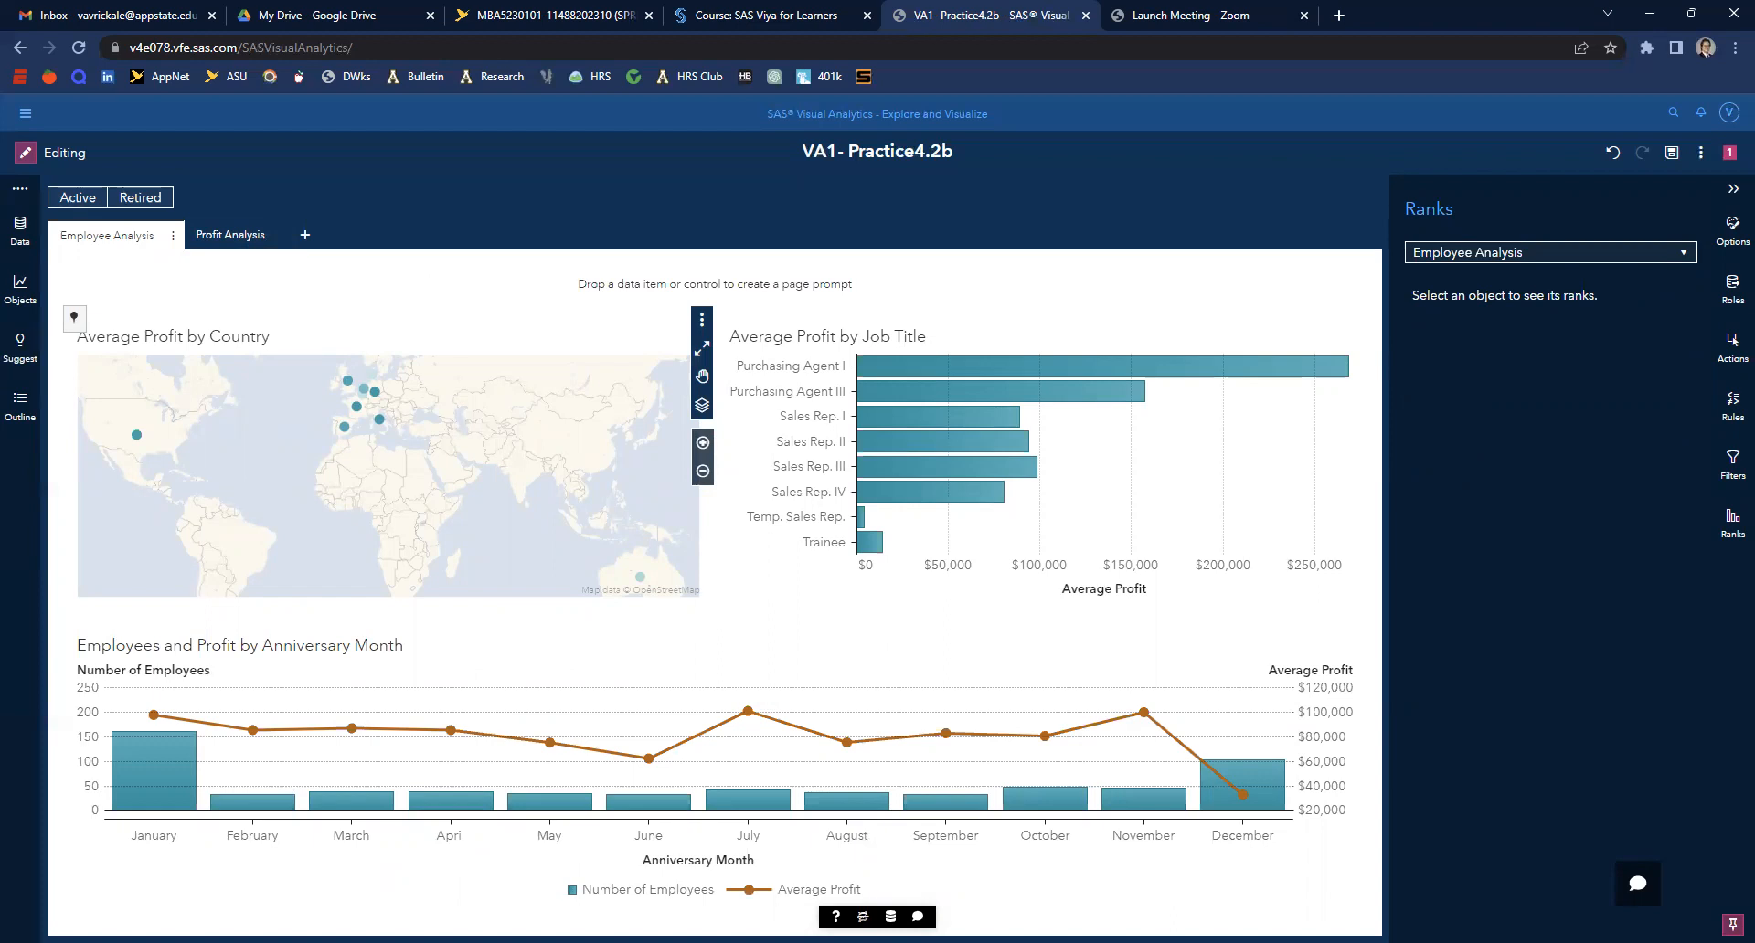
click(1733, 189)
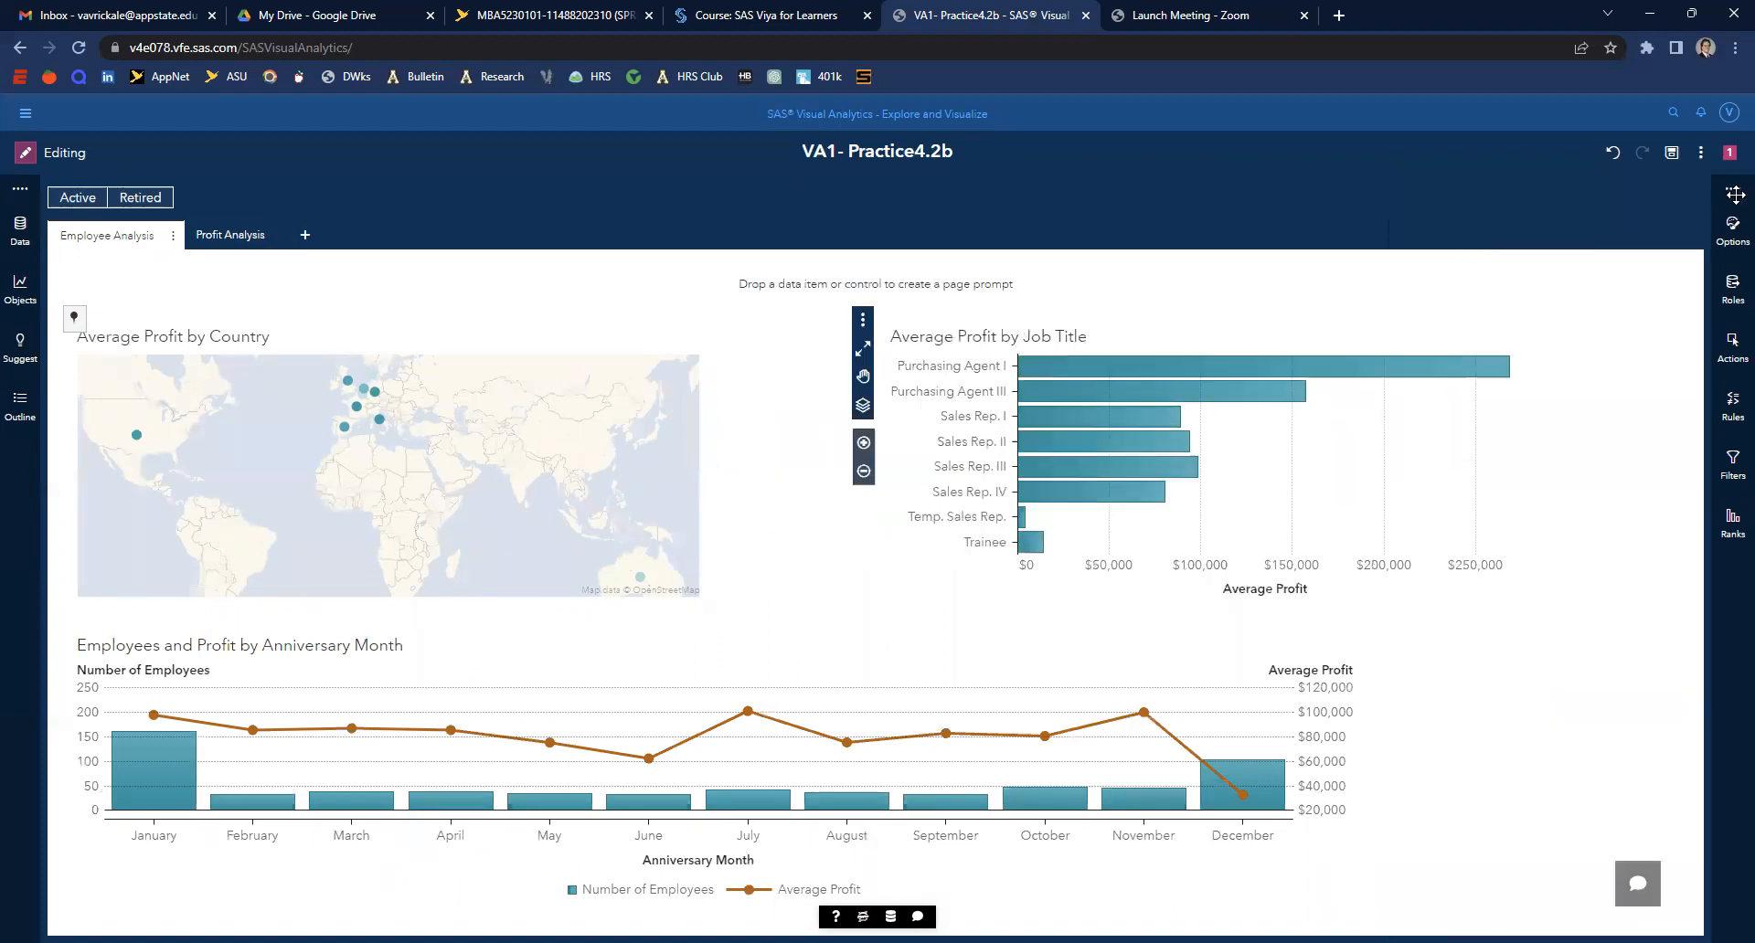
click(84, 199)
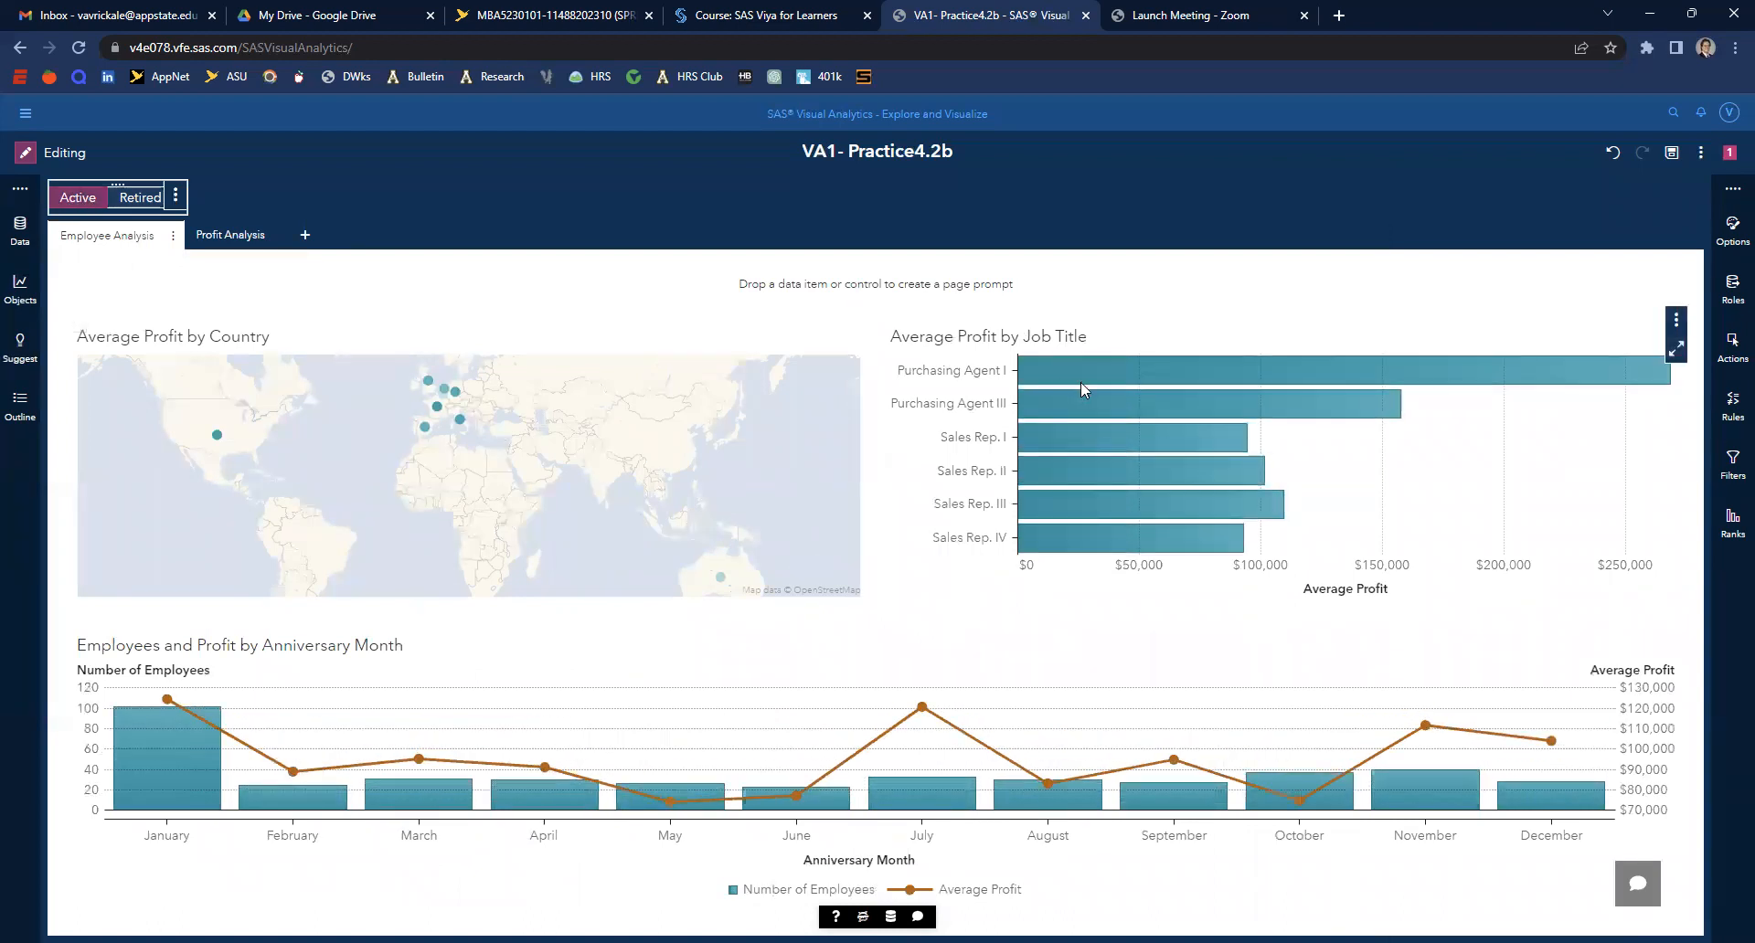
mouse_move(1081, 389)
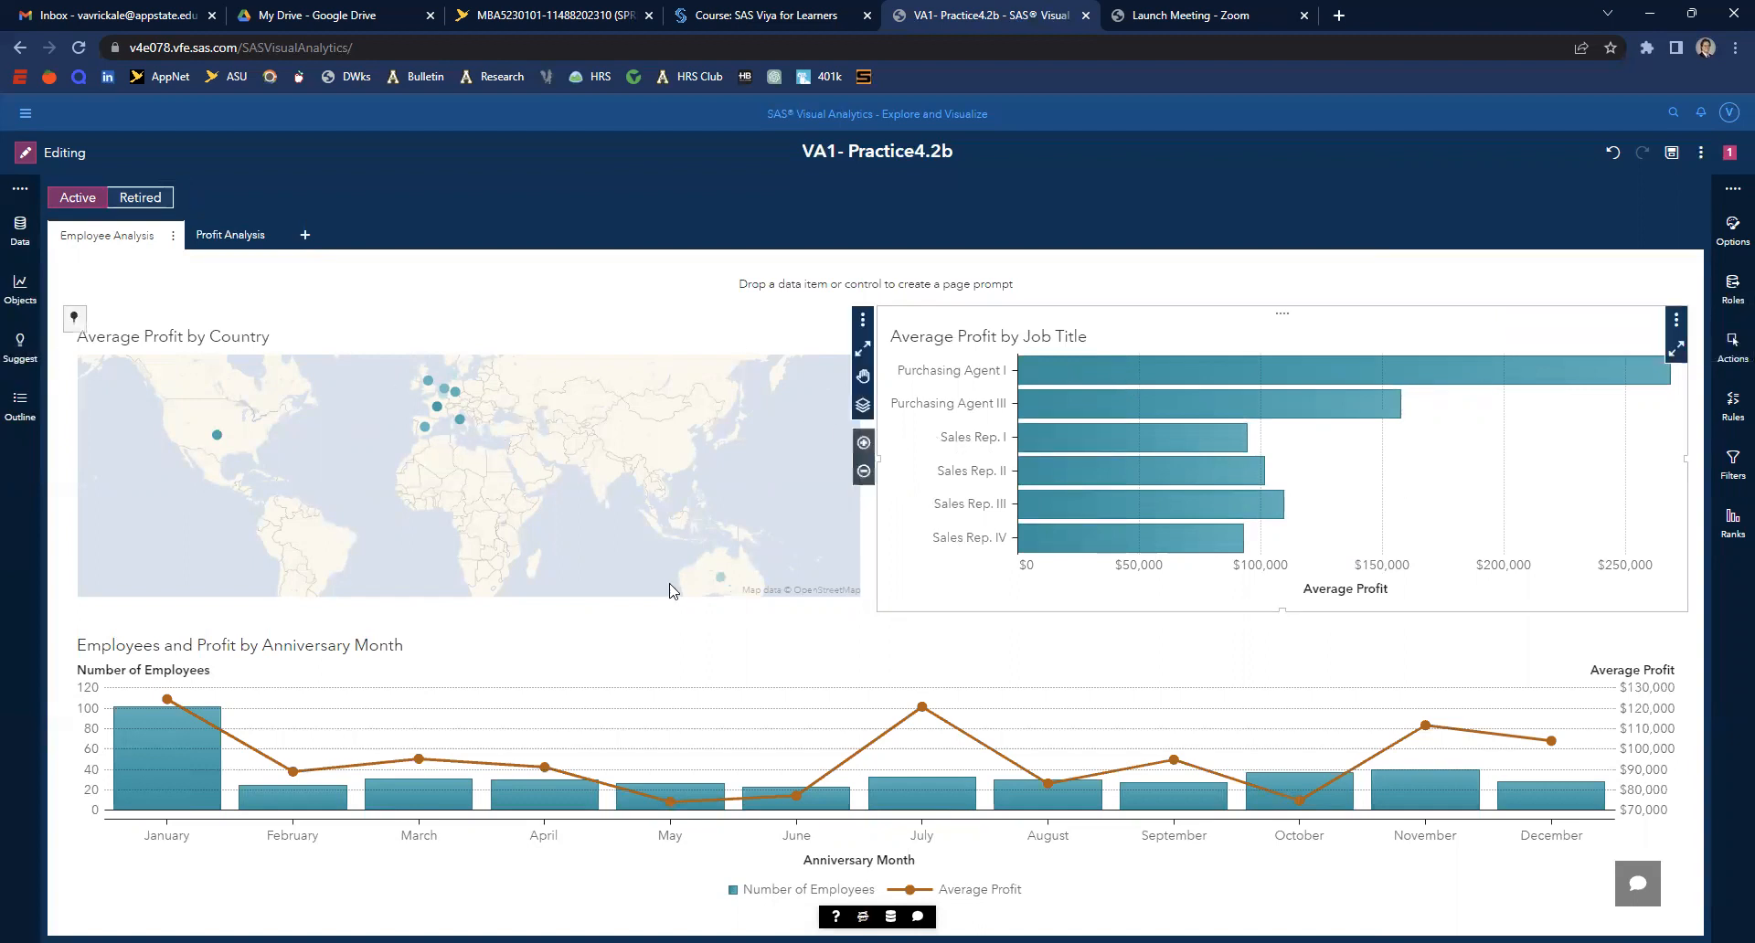
click(724, 585)
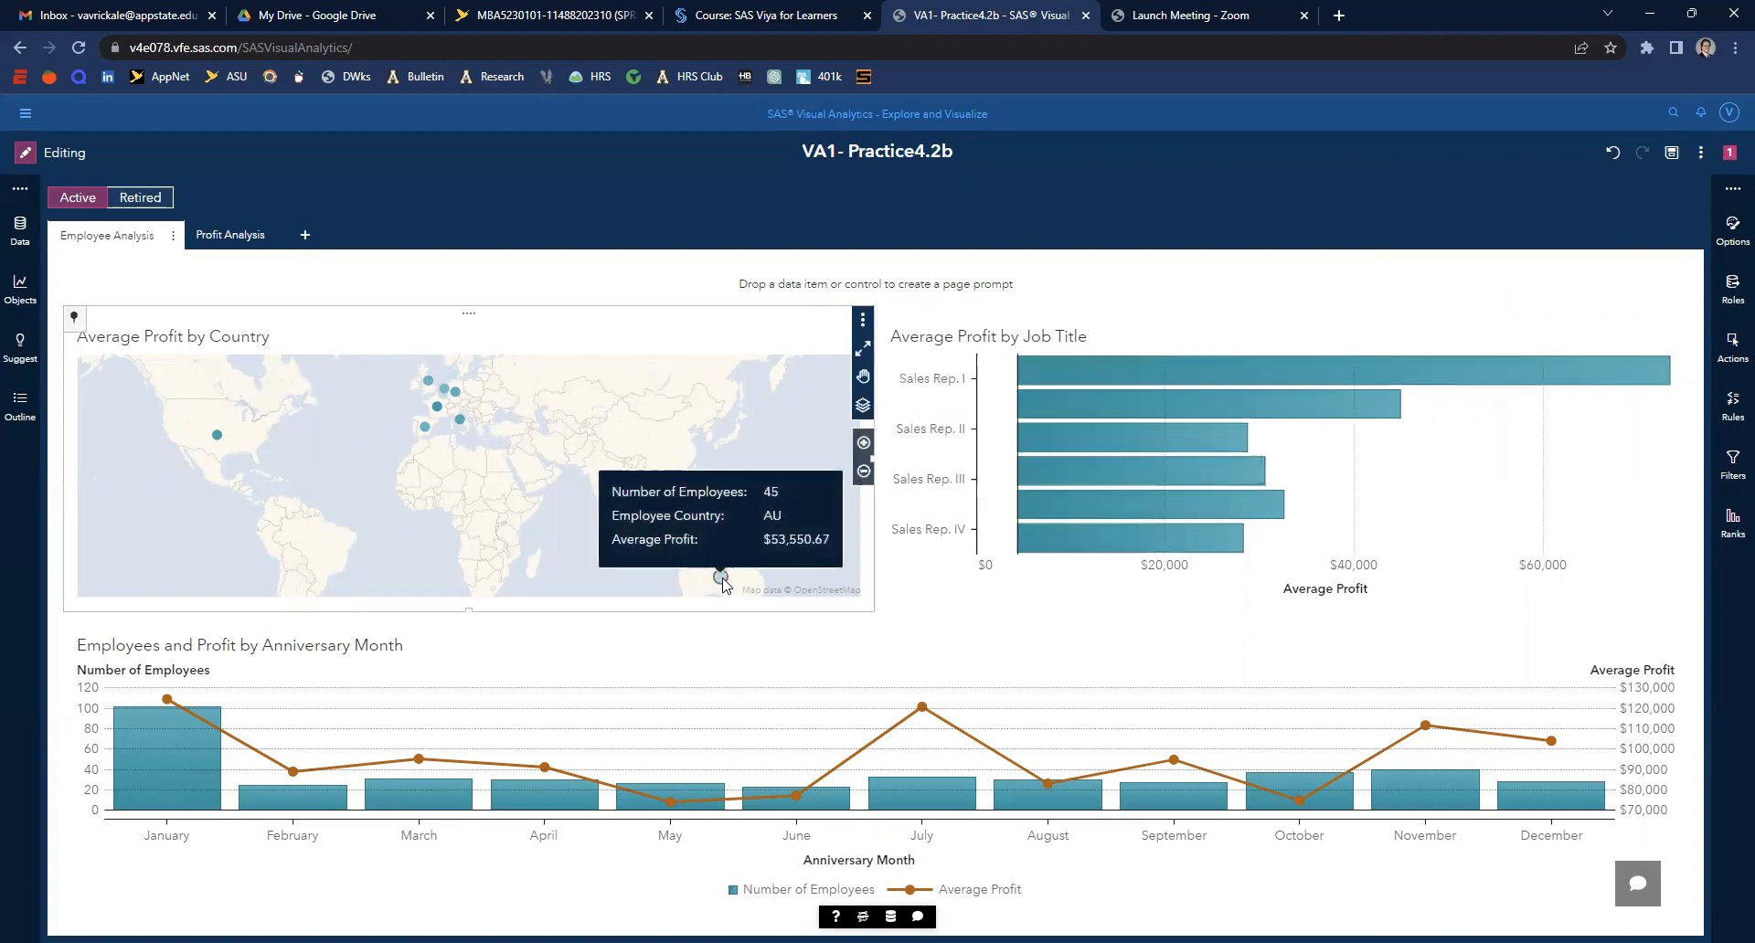
click(722, 581)
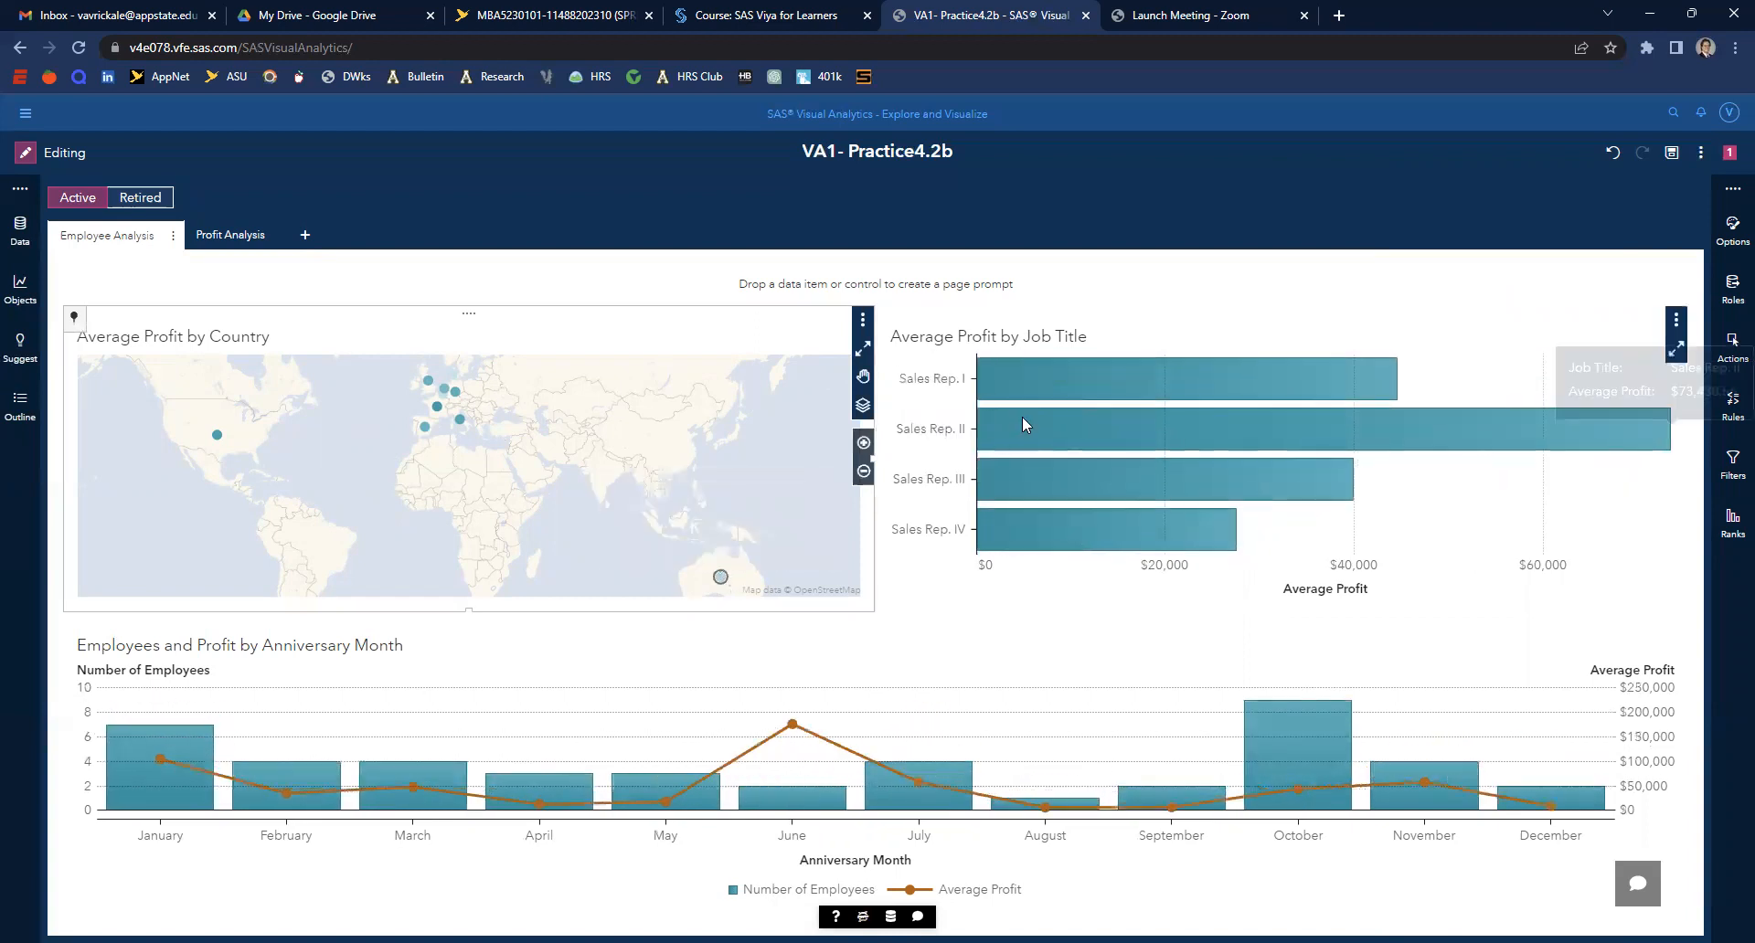
mouse_move(1156, 432)
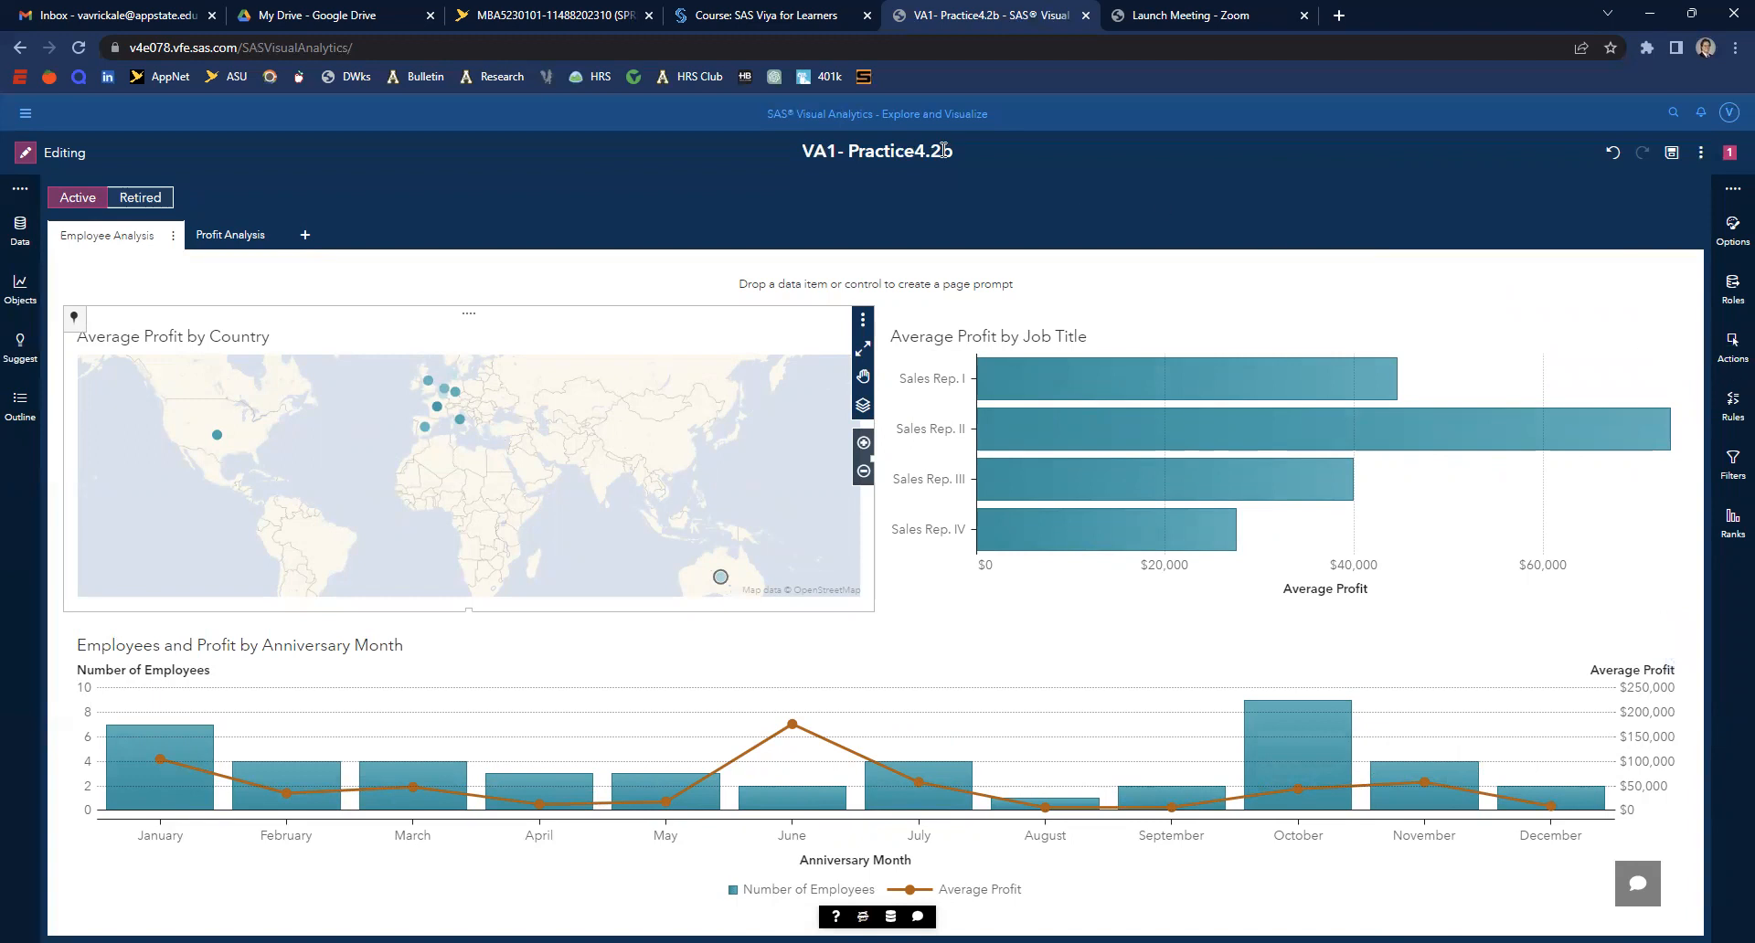
- Test the Profit Analysis page with Orion USA and the Indoor Sports group, and sort the employee table by Total Profit in descending order
click(240, 235)
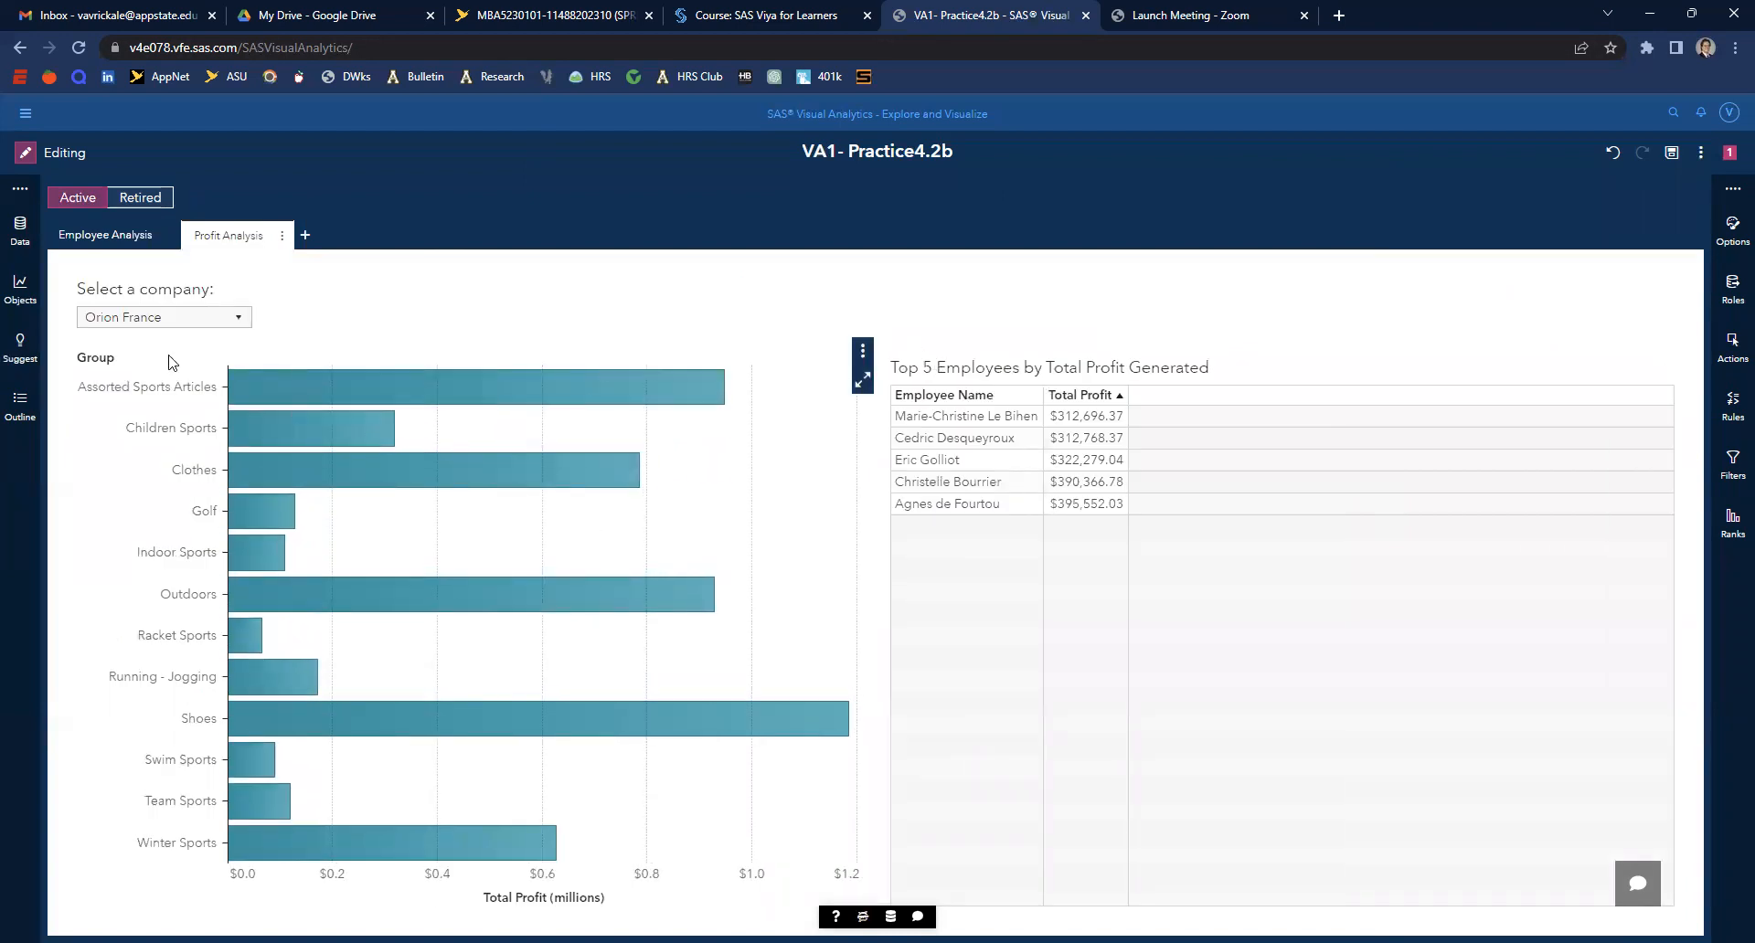
click(153, 319)
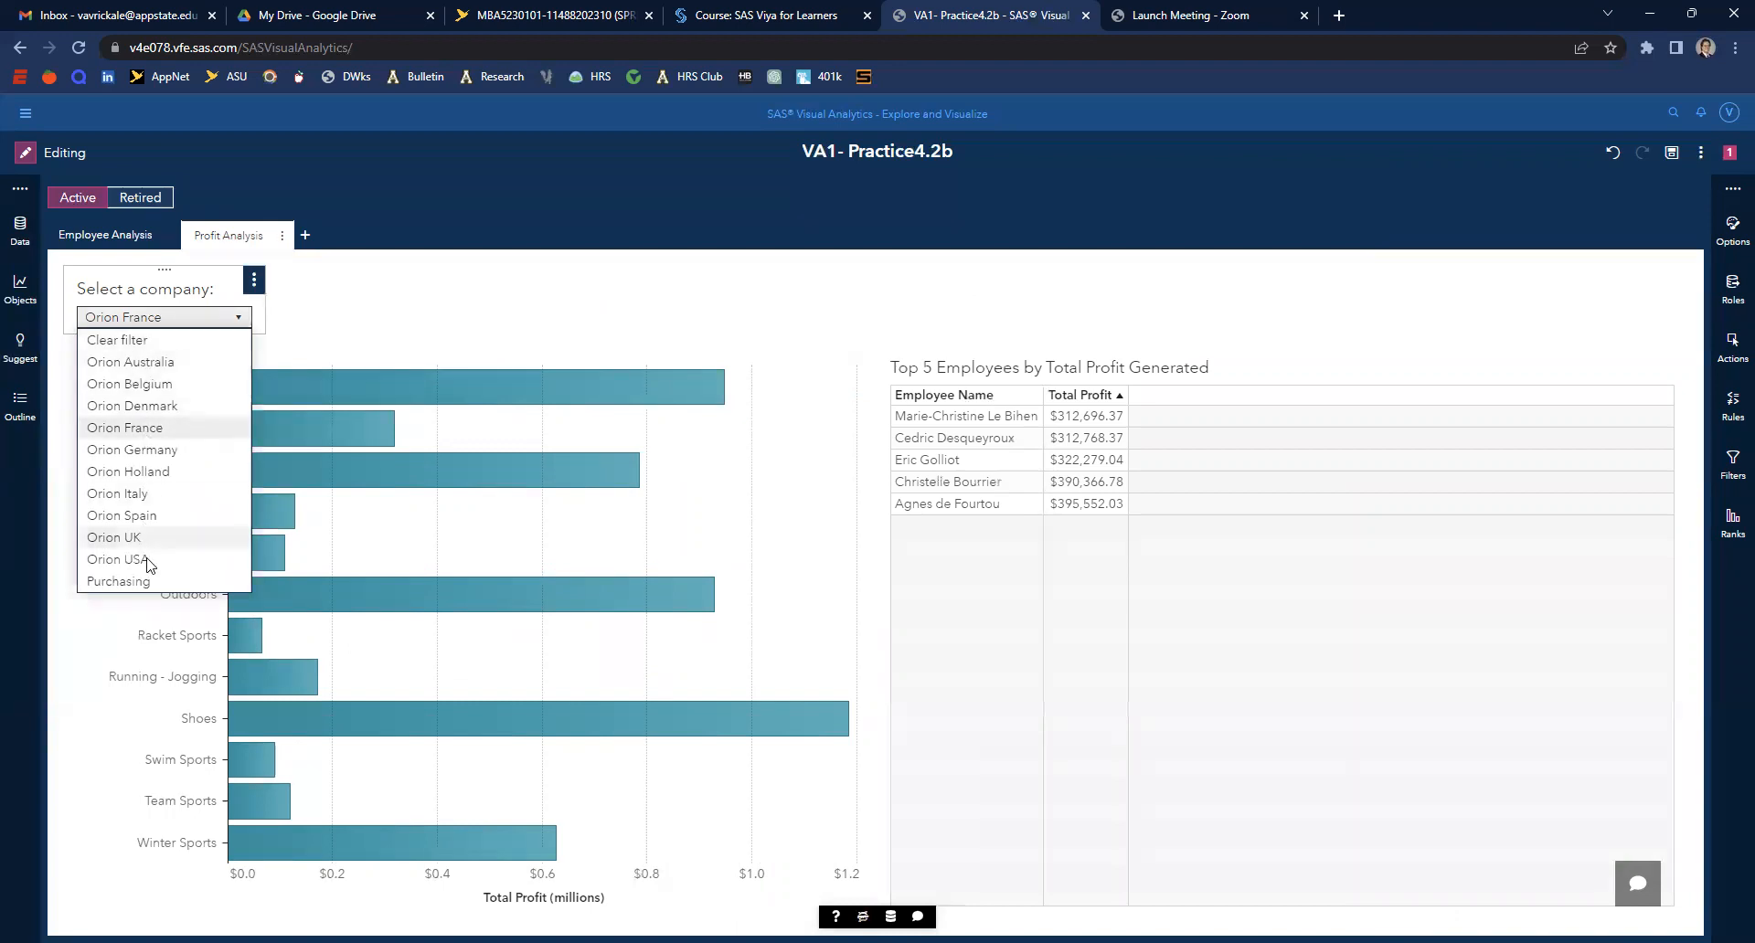
click(119, 559)
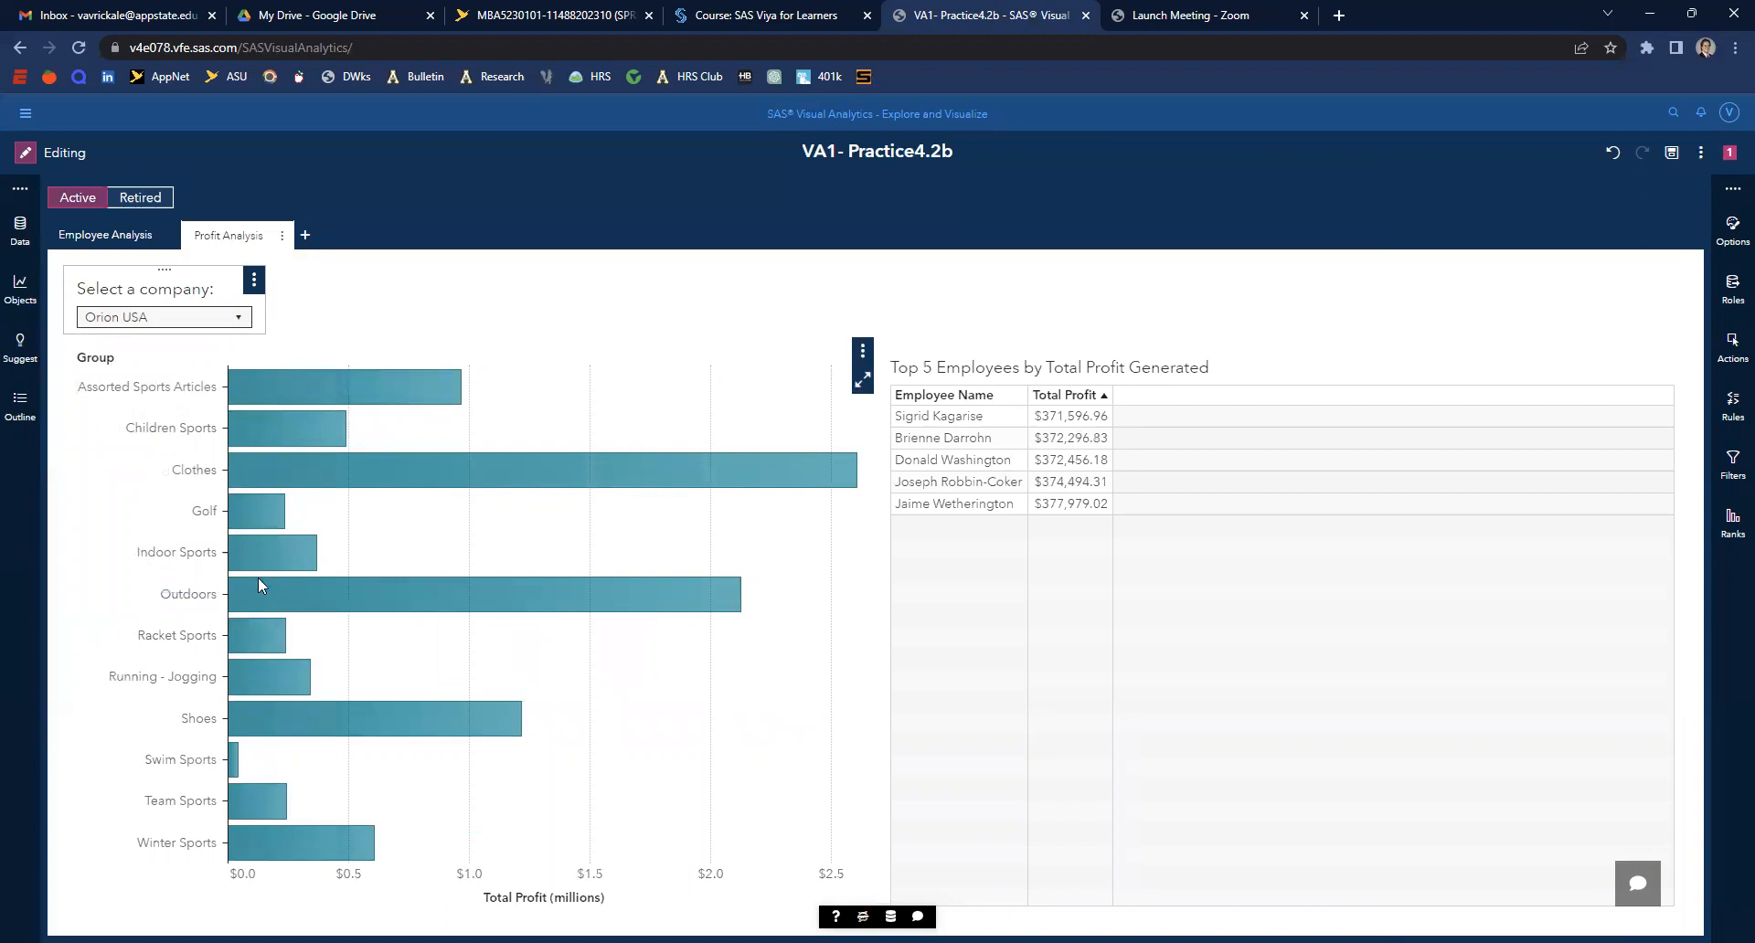
click(254, 544)
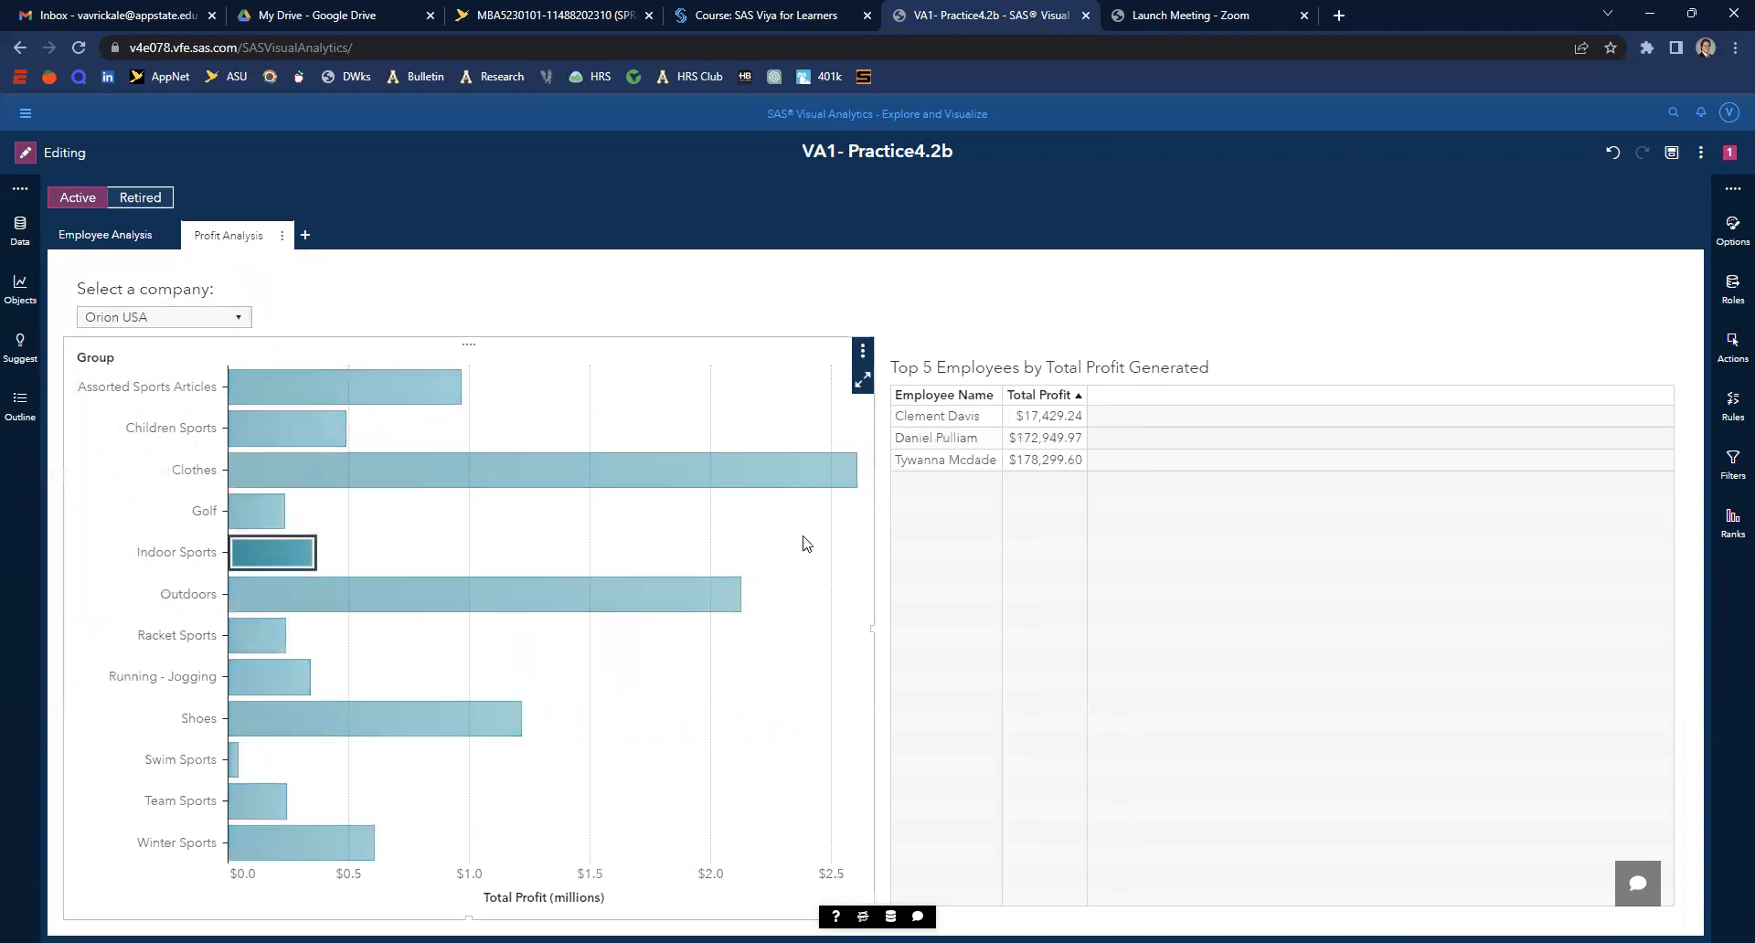
click(1063, 402)
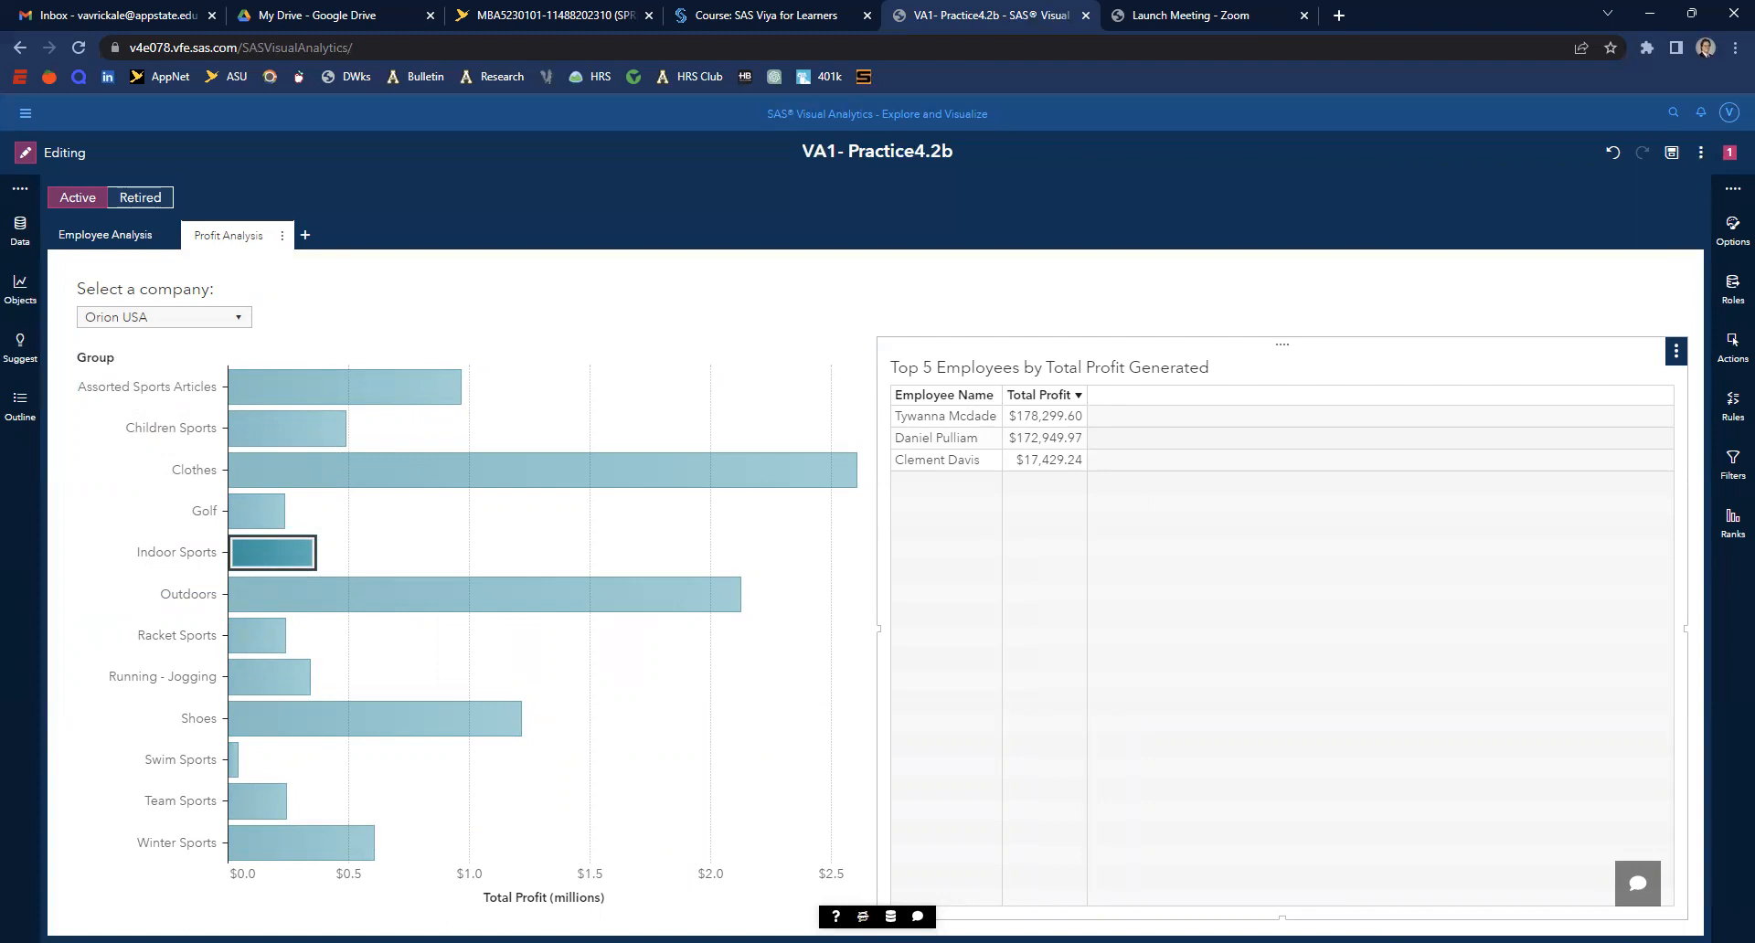
- Filter the Profit Analysis page to Orion France and select the Racket Sports bar to check its top employees
click(160, 320)
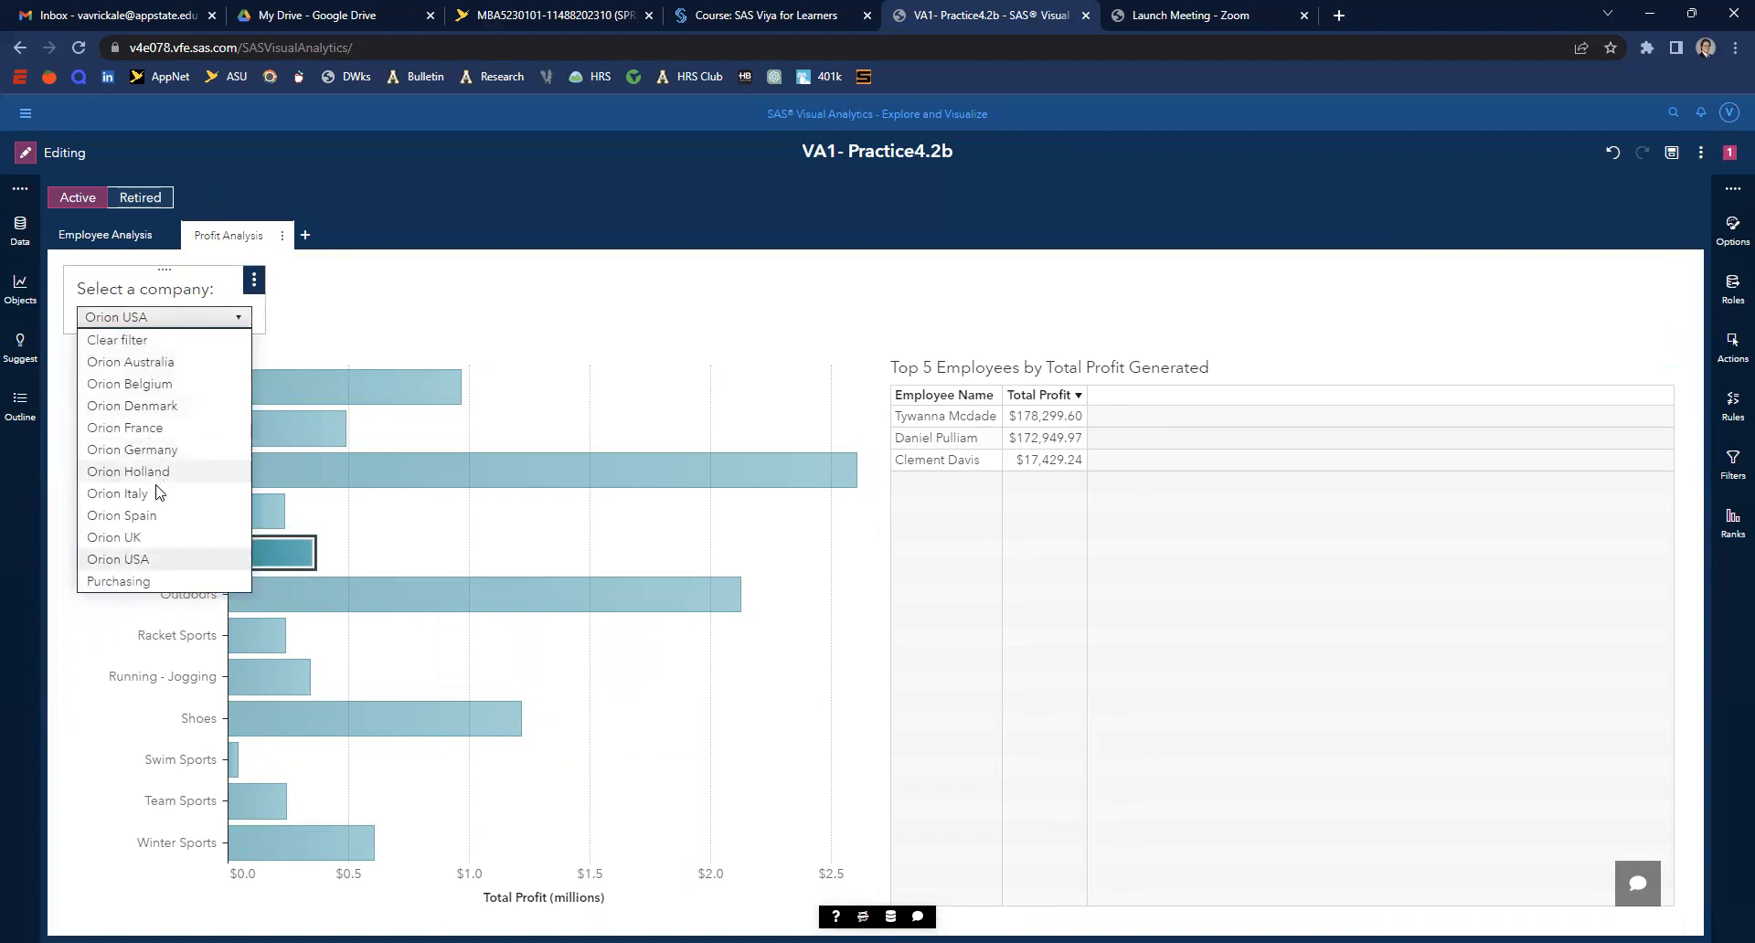
click(142, 428)
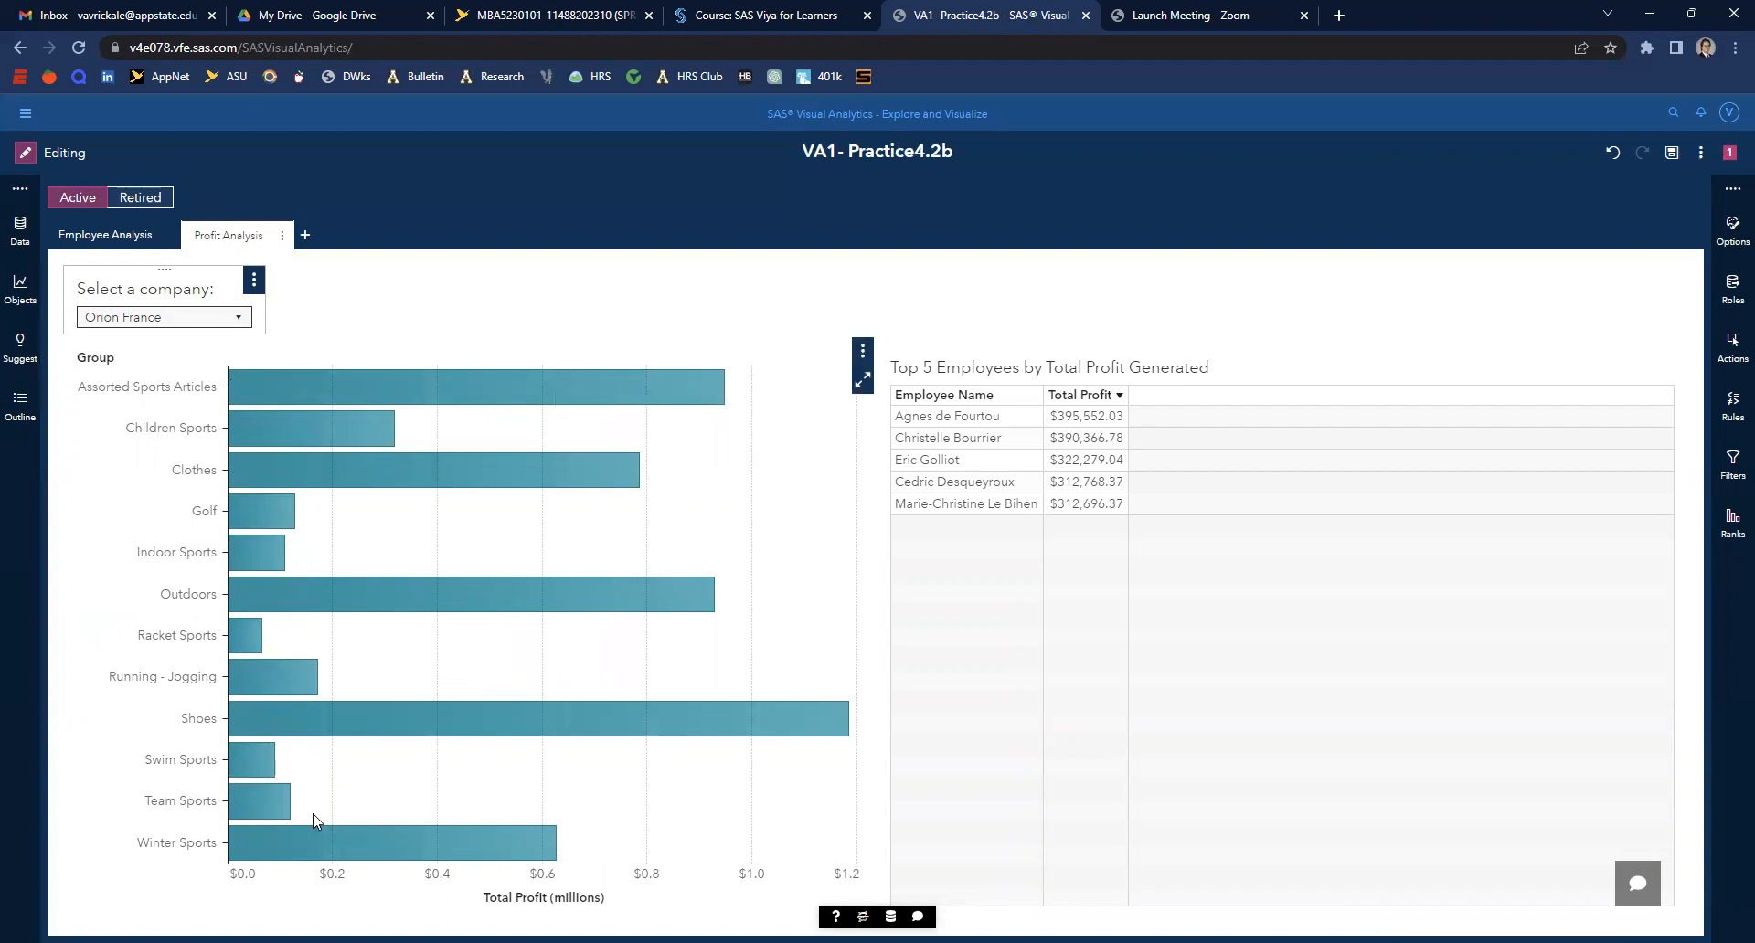
click(249, 640)
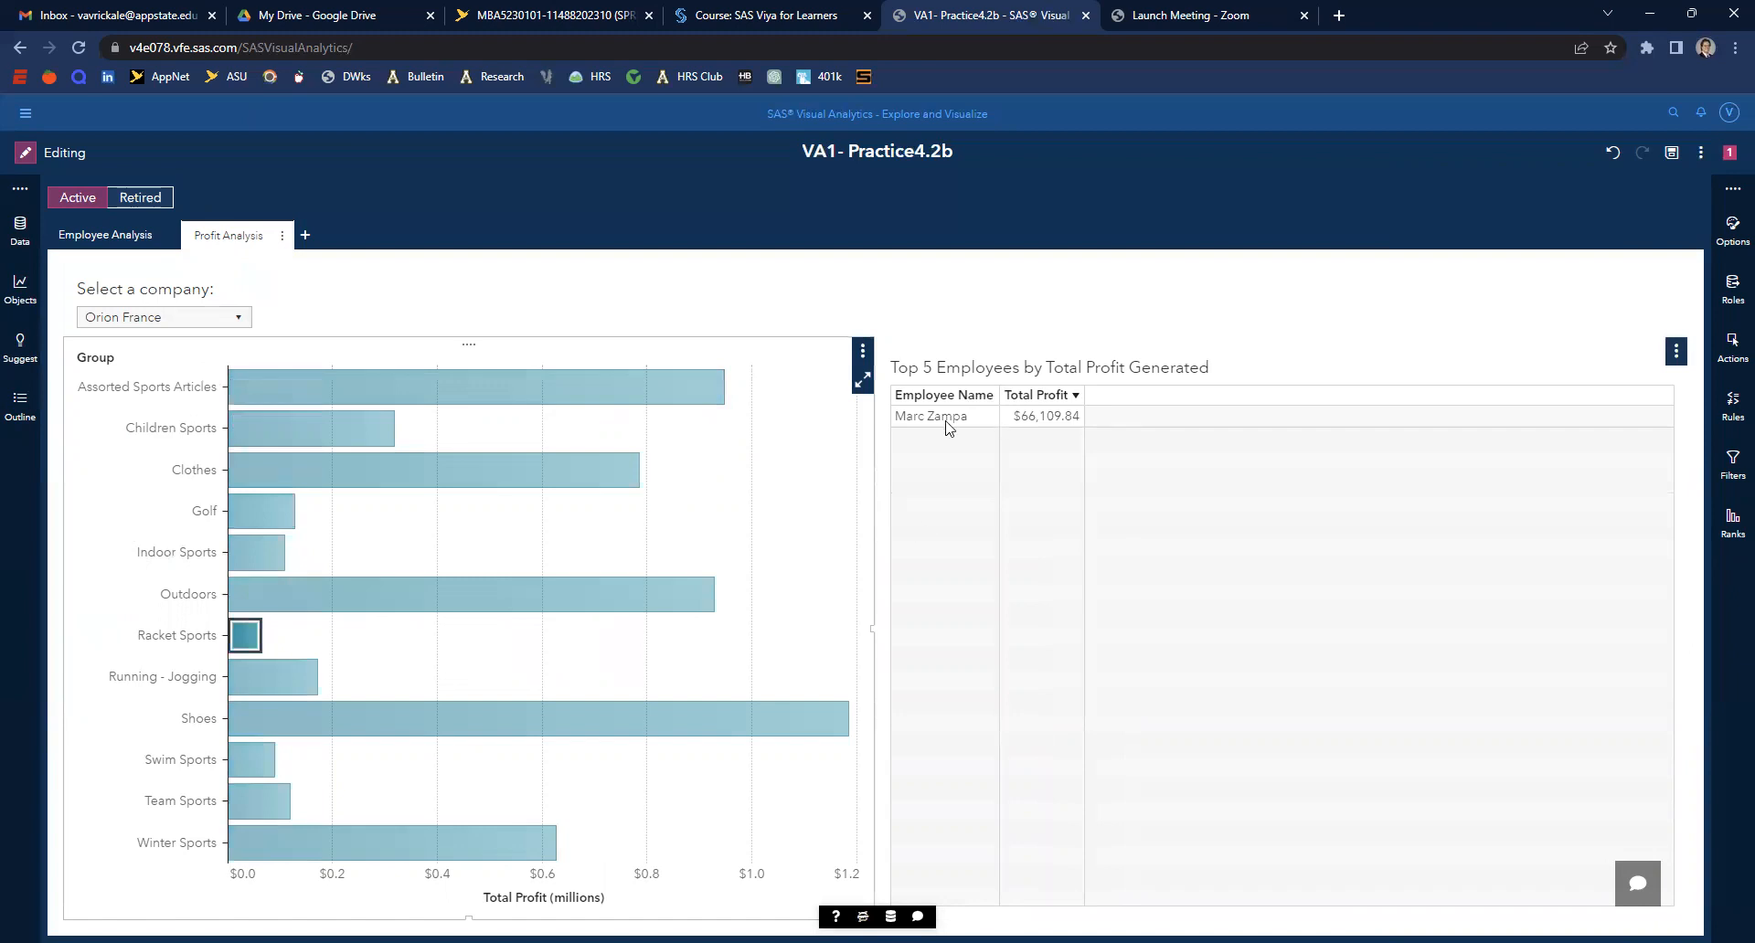